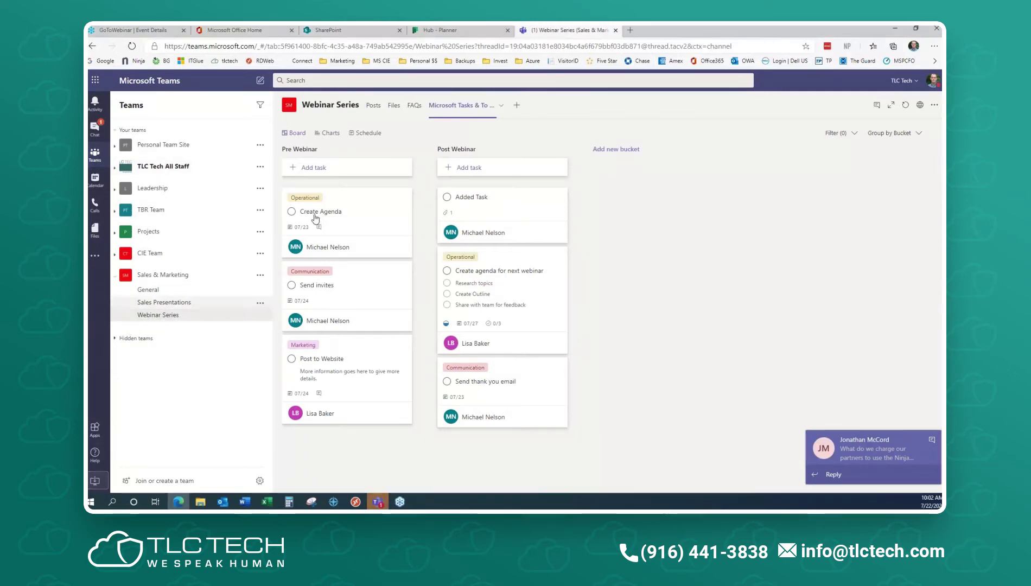
- Launch Planner from the Office 365 home page, then return to the Webinar Series board in Teams
{"action": "left_click", "coordinate": [445, 31]}
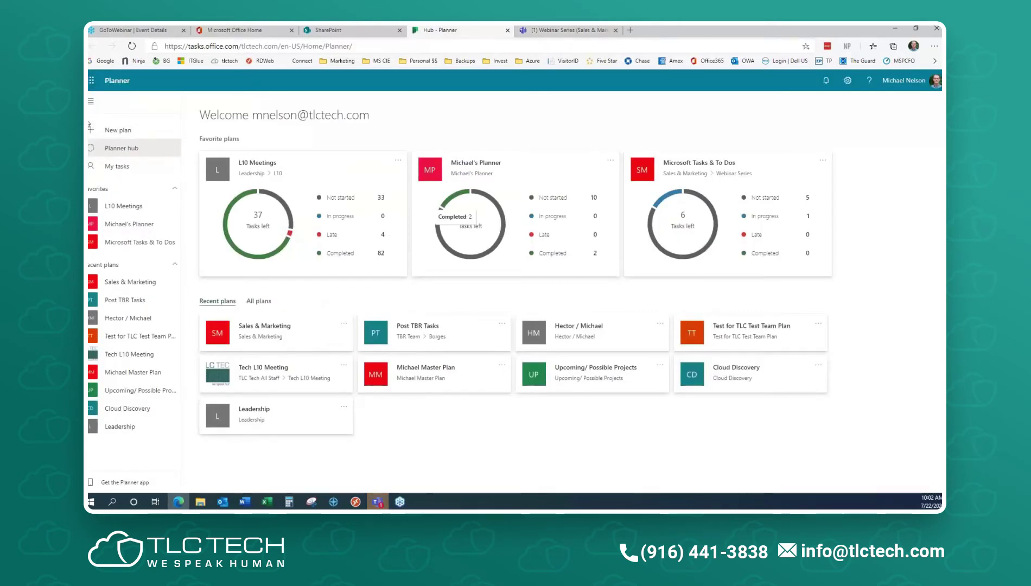
{"action": "left_click", "coordinate": [233, 30]}
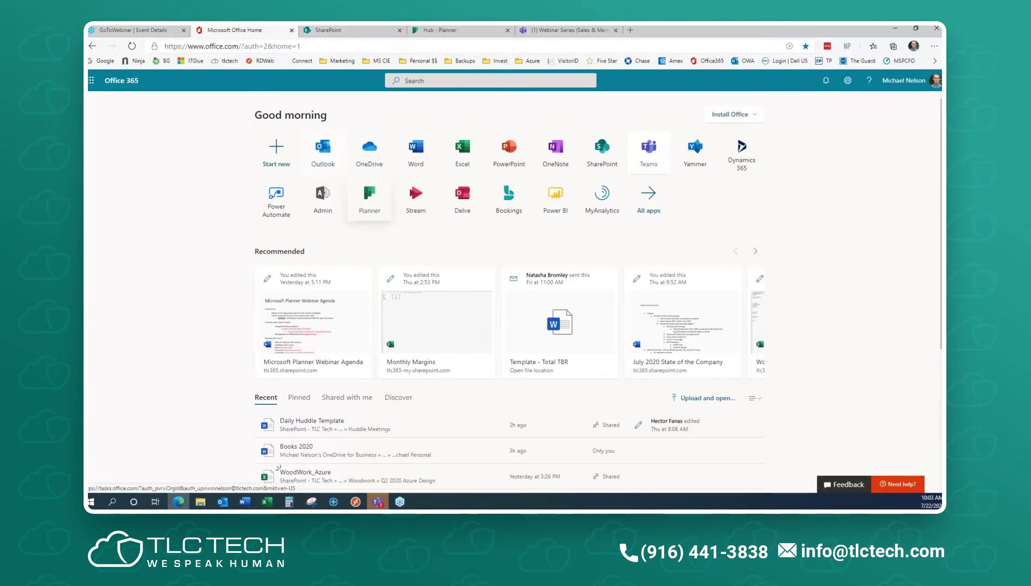
{"action": "left_click", "coordinate": [368, 195]}
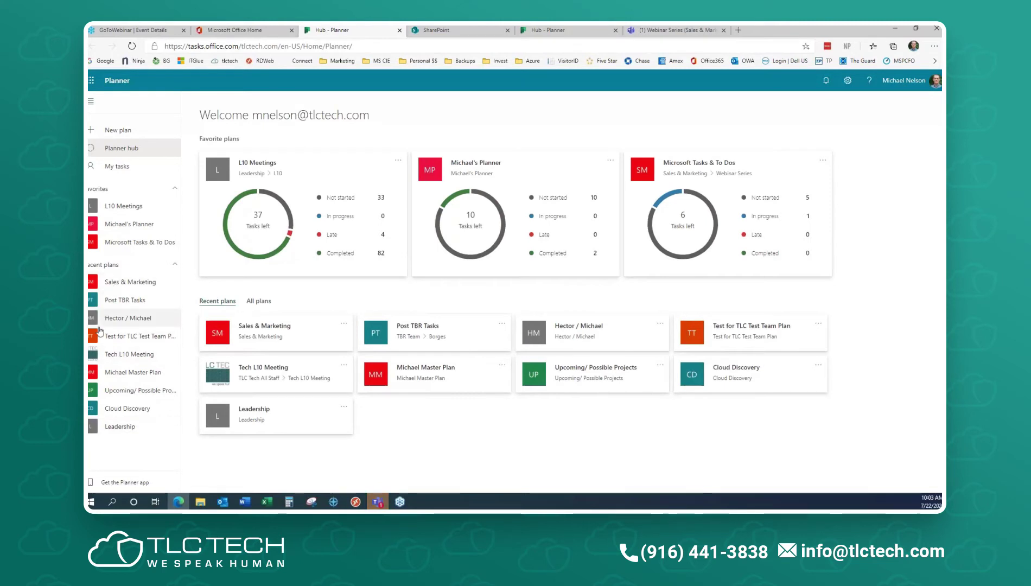
{"action": "left_click", "coordinate": [642, 30]}
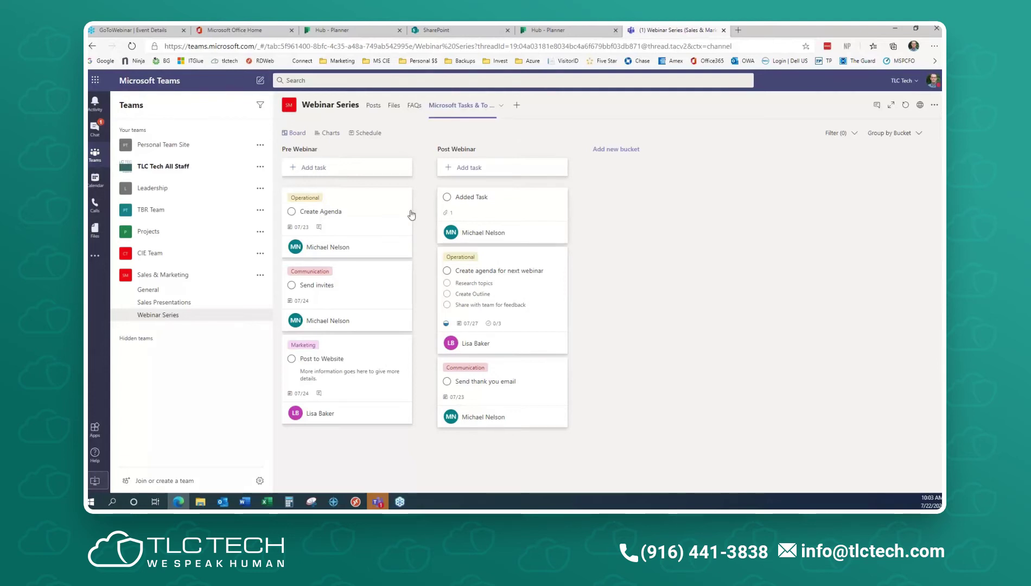
- Go back to the Planner hub and dismiss the New Plan form without creating a plan
{"action": "left_click", "coordinate": [348, 30]}
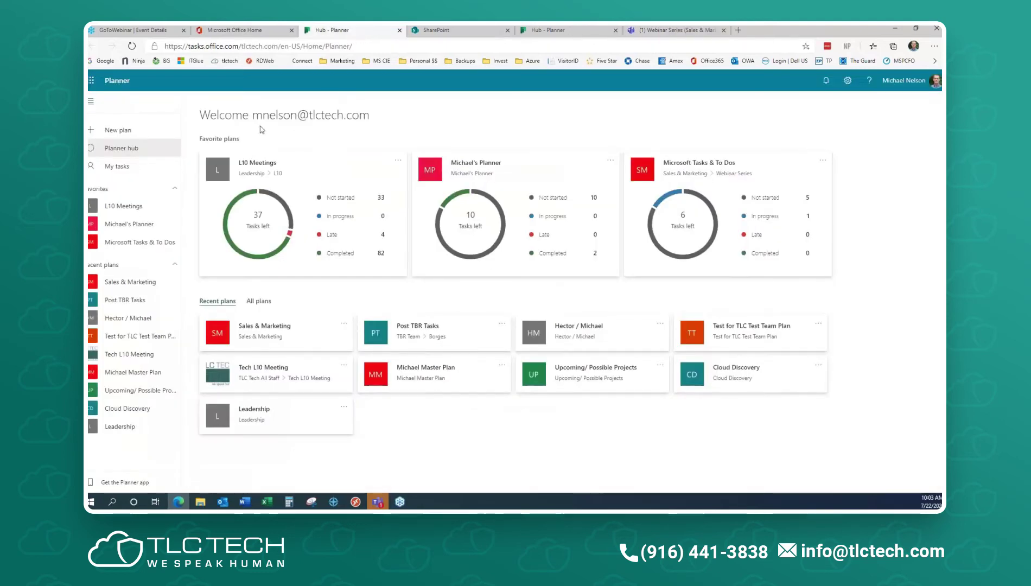
{"action": "left_click", "coordinate": [123, 131]}
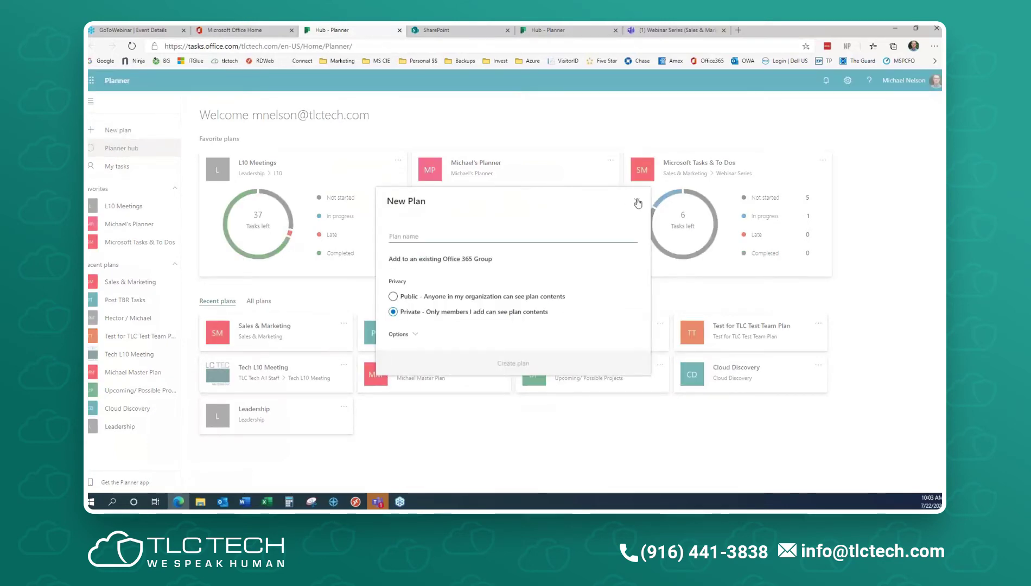
{"action": "left_click", "coordinate": [636, 200]}
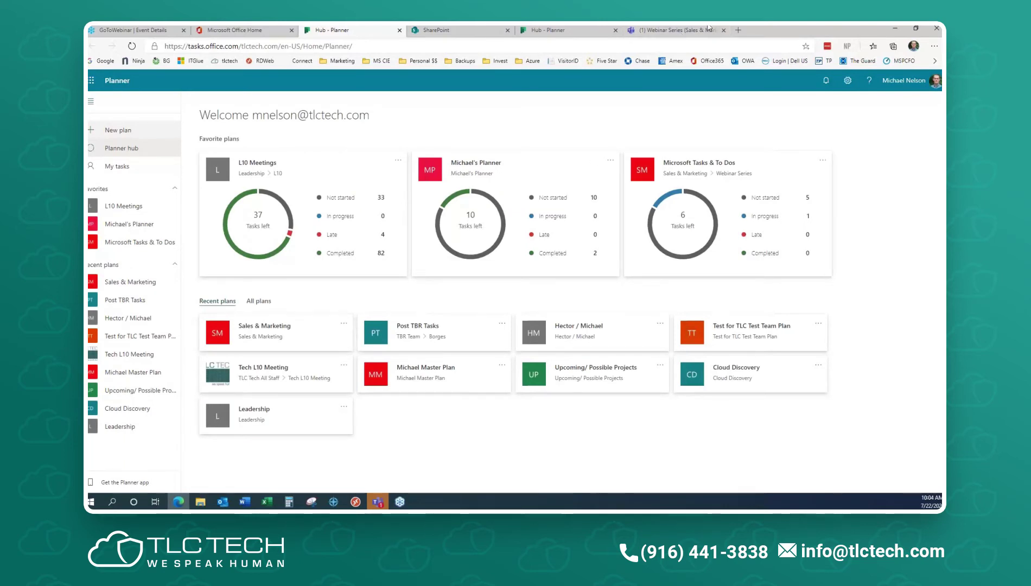
- Switch back to the Webinar Series Teams tab showing its Planner board
{"action": "left_click", "coordinate": [677, 31]}
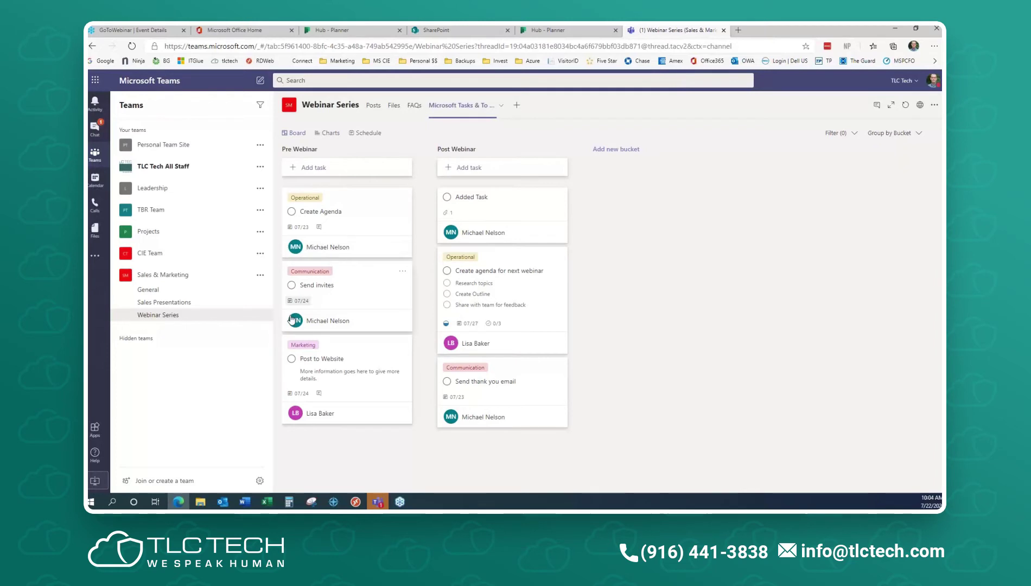
- Go to the Sales Presentations channel's Files and bring up the Add a tab dialog
{"action": "left_click", "coordinate": [147, 291]}
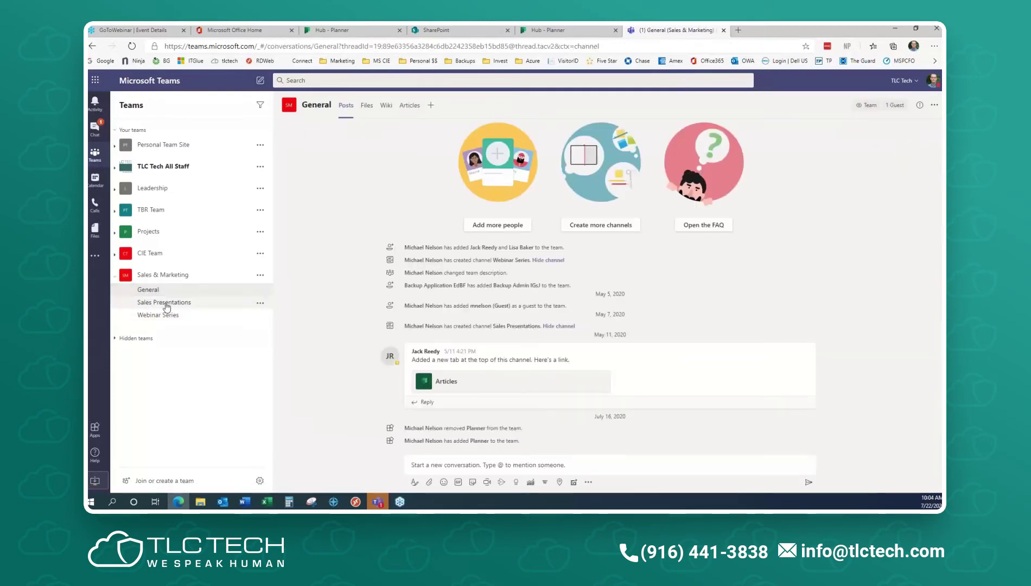
{"action": "left_click", "coordinate": [164, 302]}
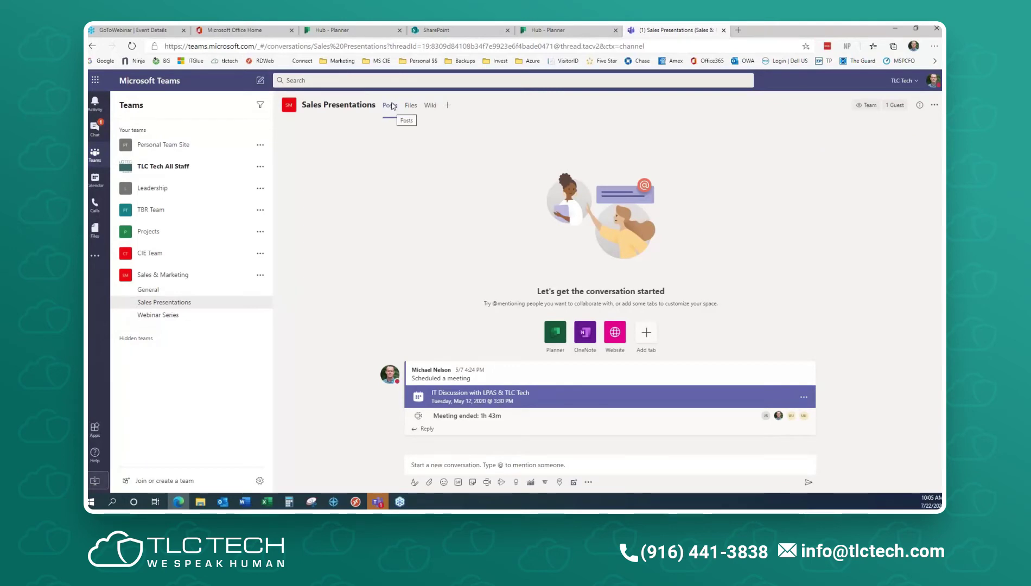
{"action": "left_click", "coordinate": [411, 108]}
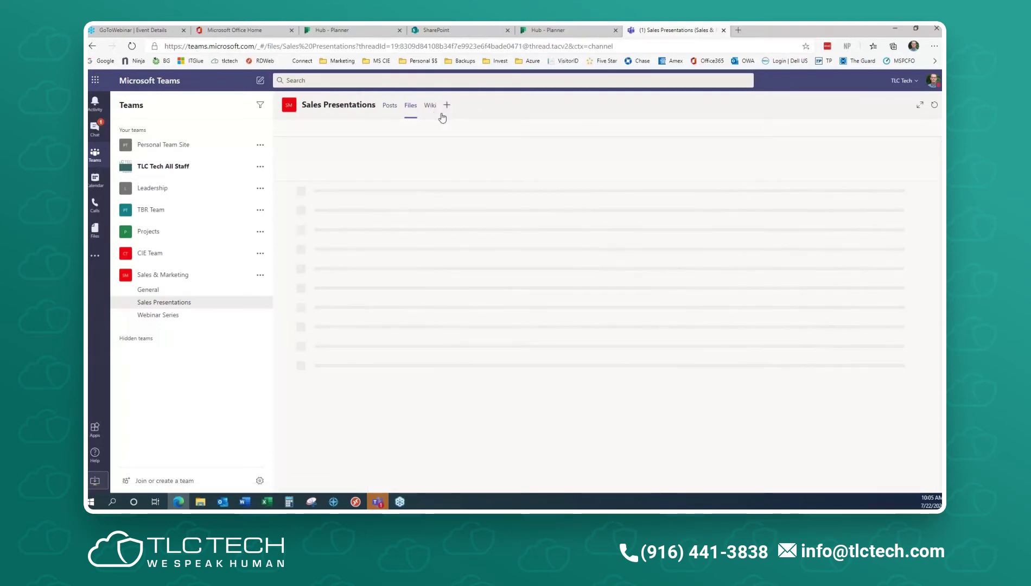
{"action": "left_click", "coordinate": [447, 105]}
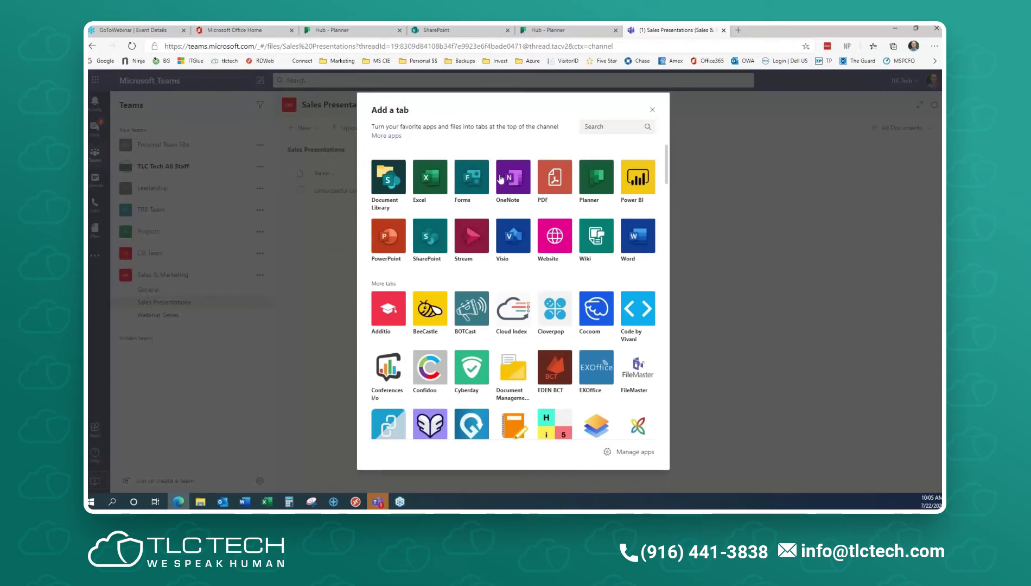
- Add a Planner tab named 'Sales Planner' with a new plan to the channel
{"action": "left_click", "coordinate": [594, 181]}
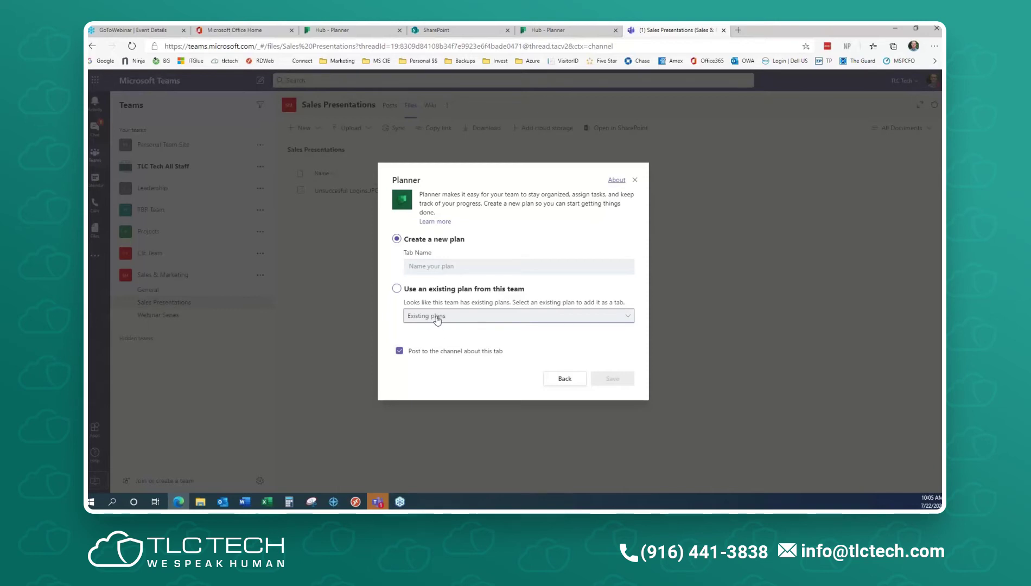
{"action": "left_click", "coordinate": [428, 268]}
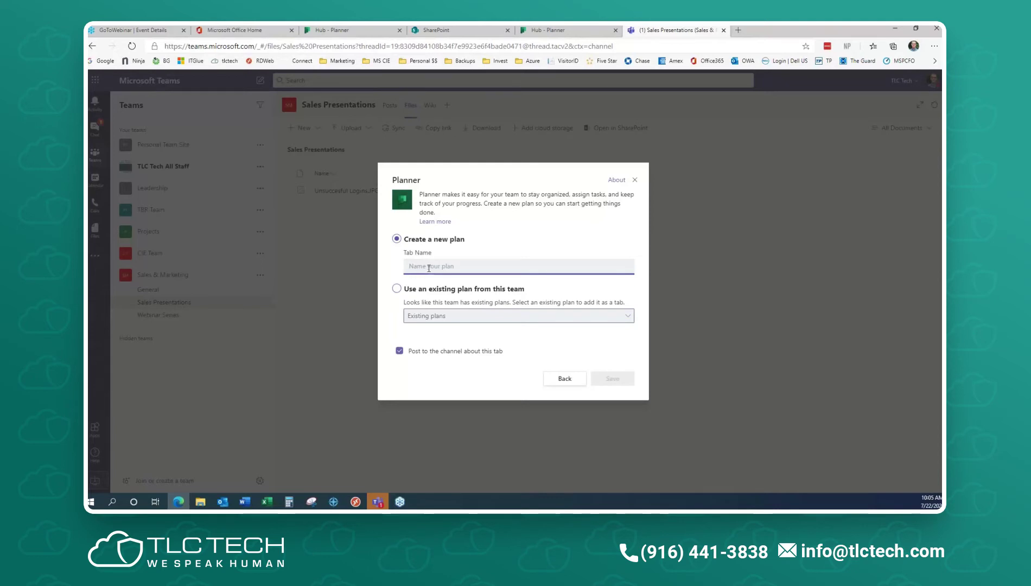
{"action": "type", "text": "Sales Plann"}
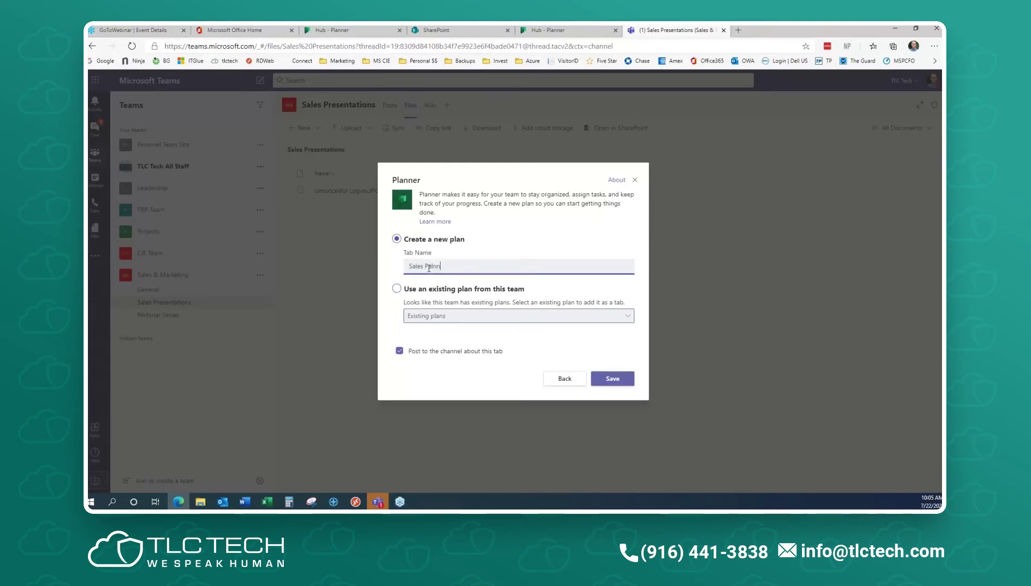
{"action": "type", "text": "er"}
{"action": "left_click", "coordinate": [619, 383]}
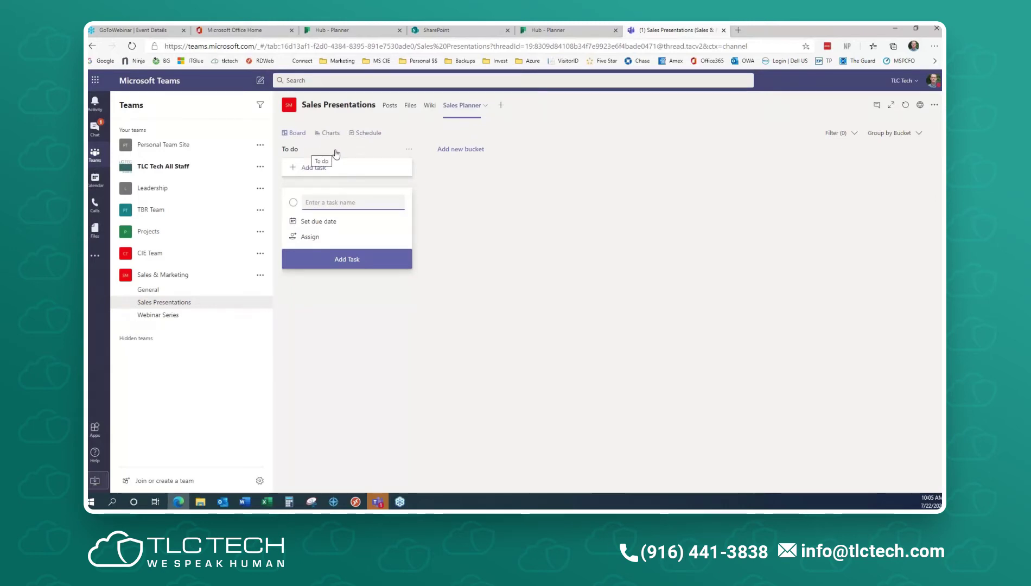
{"action": "key", "text": "Escape"}
- Rename the To do bucket to 'Current'
{"action": "left_click", "coordinate": [409, 149]}
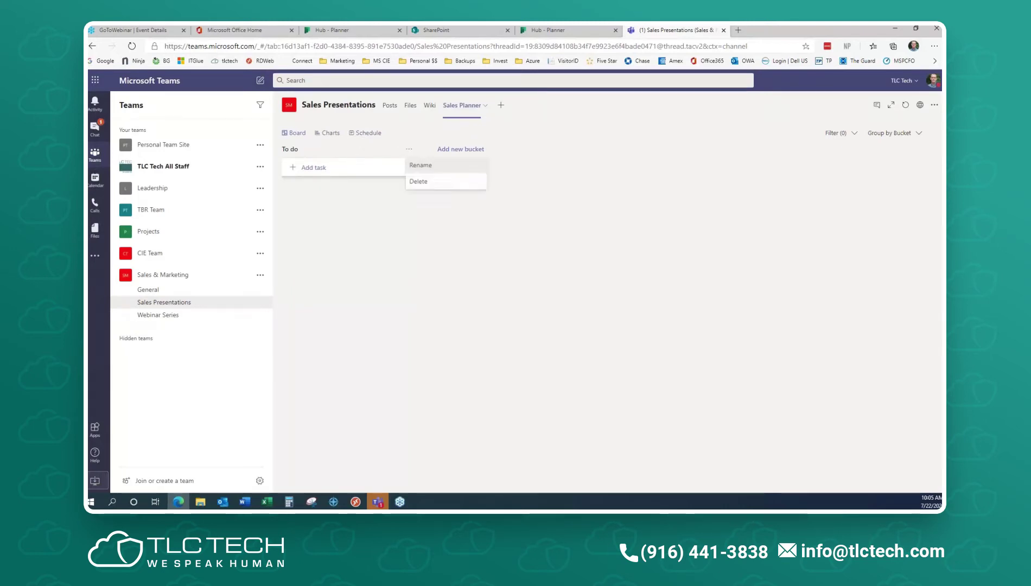
{"action": "left_click", "coordinate": [389, 214]}
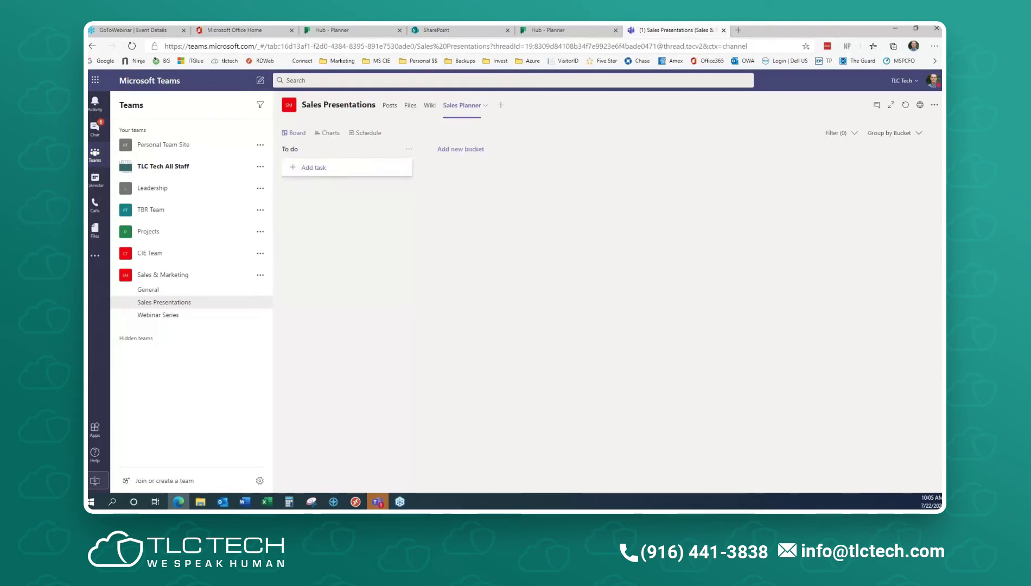
{"action": "left_click", "coordinate": [407, 150]}
{"action": "left_click", "coordinate": [417, 166]}
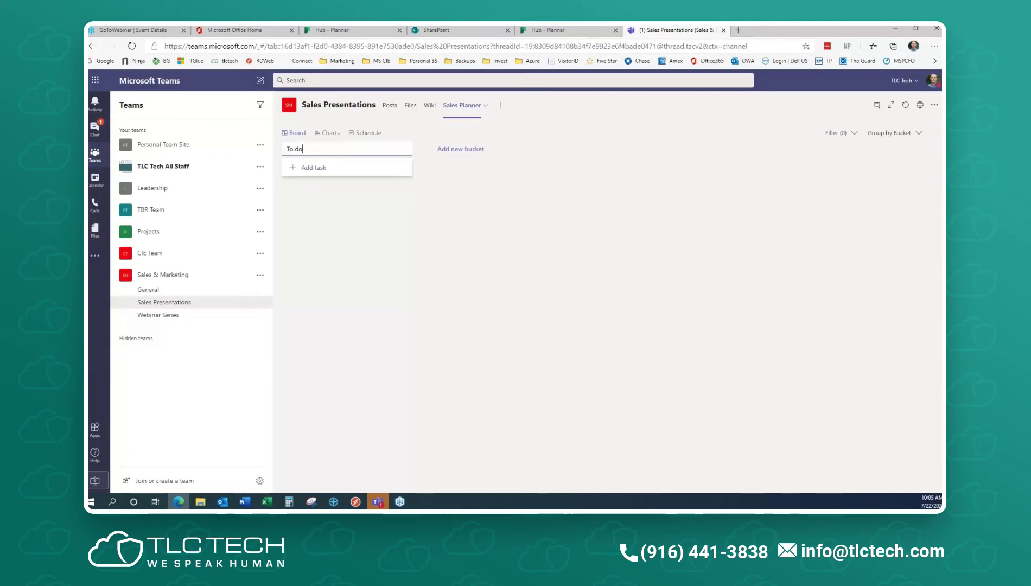
{"action": "key", "text": "BackSpace"}
{"action": "key", "text": "BackSpace"}
{"action": "key", "text": "BackSpace"}
{"action": "key", "text": "BackSpace"}
{"action": "type", "text": "Current"}
- Add two new buckets named 'Past' and 'Future'
{"action": "left_click", "coordinate": [462, 150]}
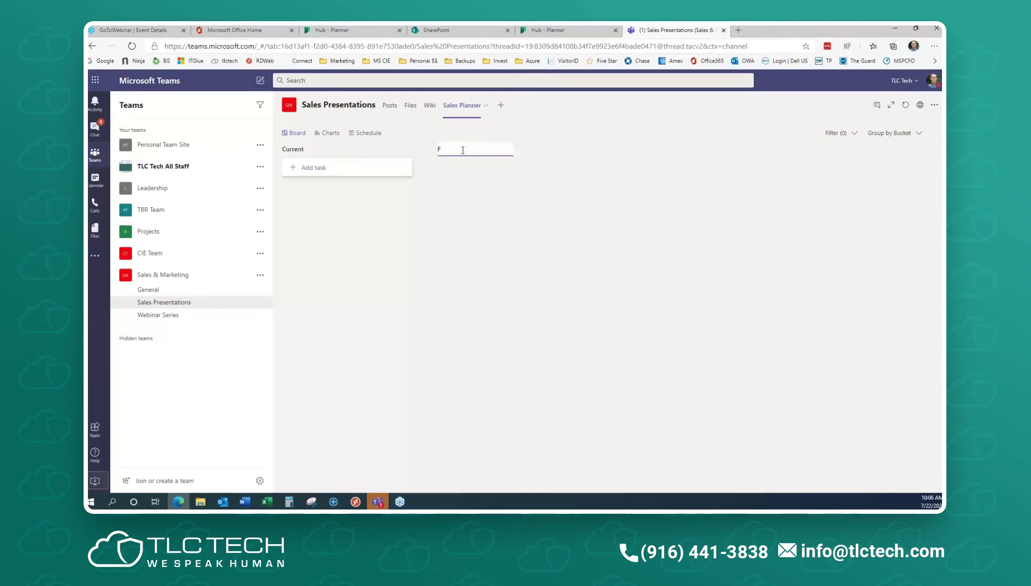
{"action": "type", "text": "Pat"}
{"action": "key", "text": "BackSpace"}
{"action": "type", "text": "st"}
{"action": "key", "text": "Return"}
{"action": "left_click", "coordinate": [611, 151]}
{"action": "type", "text": "Future"}
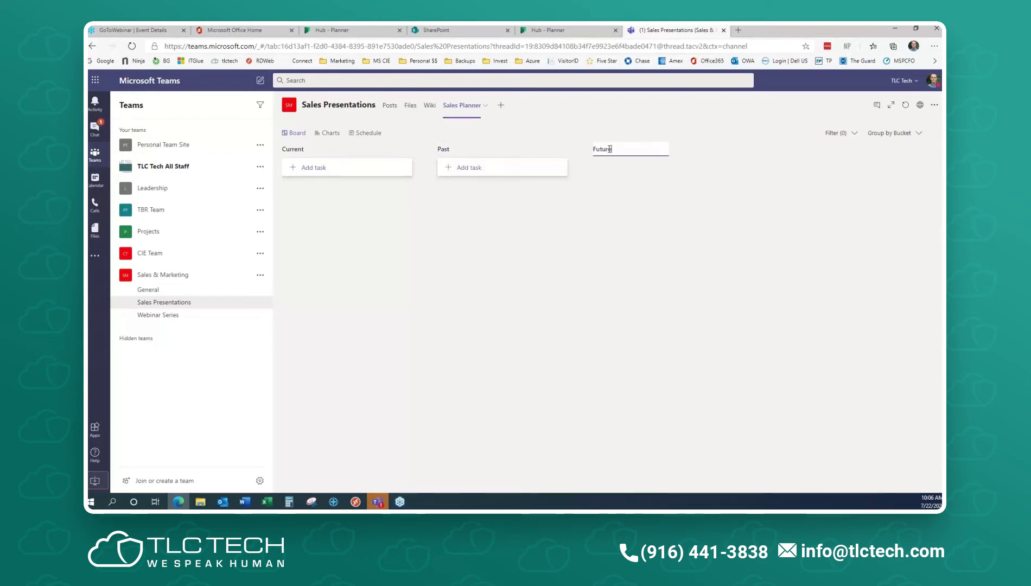
{"action": "key", "text": "Return"}
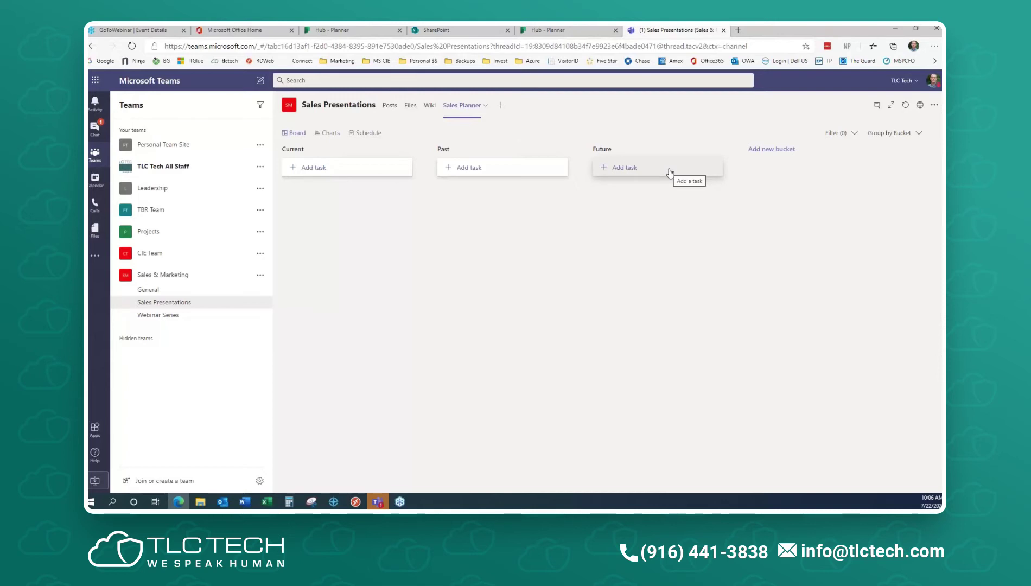
{"action": "left_click", "coordinate": [336, 172]}
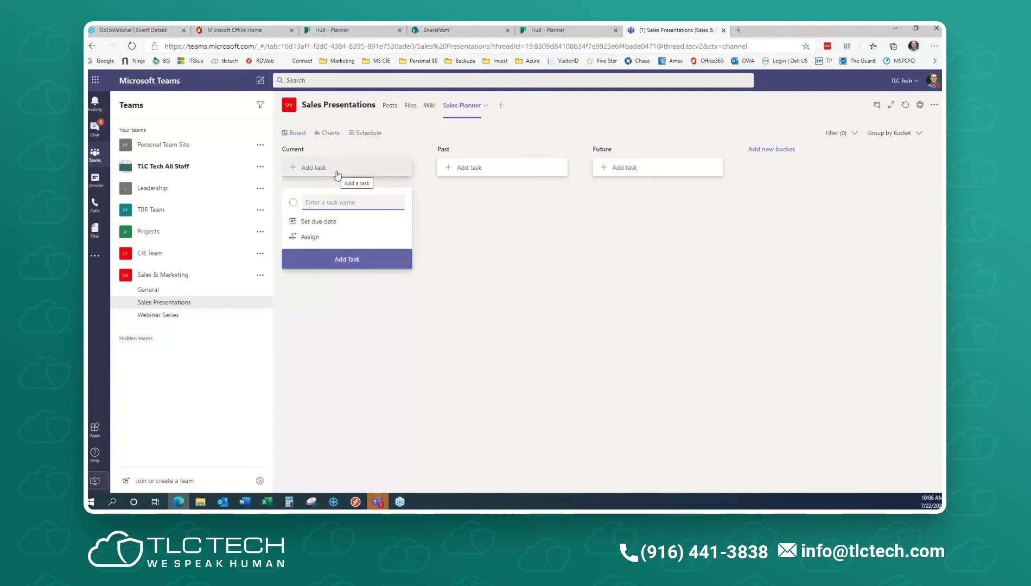
- Add a 'Call someone' task under Current, due the 23rd, assigned to a team member
{"action": "type", "text": "S"}
{"action": "key", "text": "BackSpace"}
{"action": "type", "text": "Call someone"}
{"action": "left_click", "coordinate": [312, 221]}
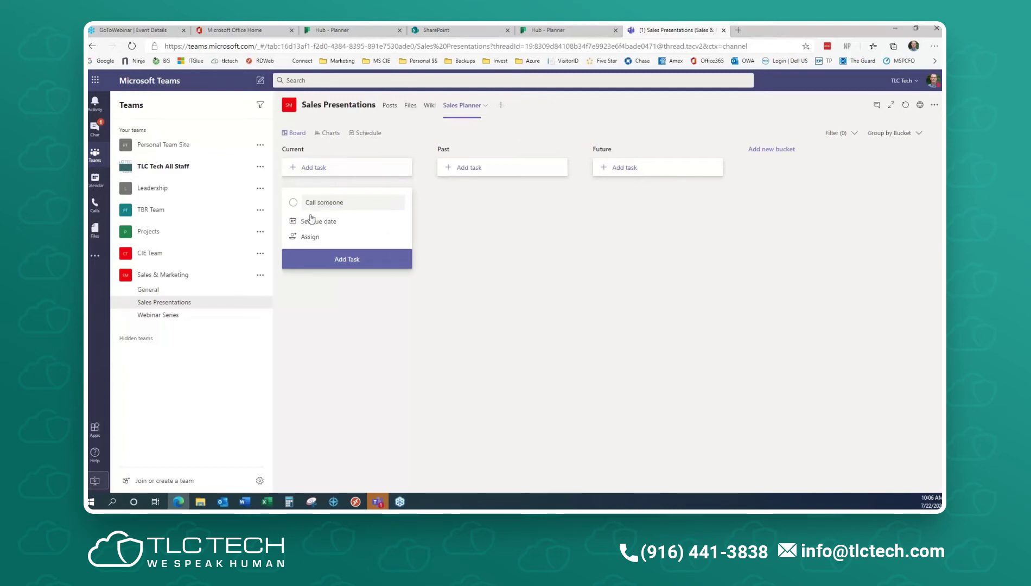
{"action": "left_click", "coordinate": [353, 304]}
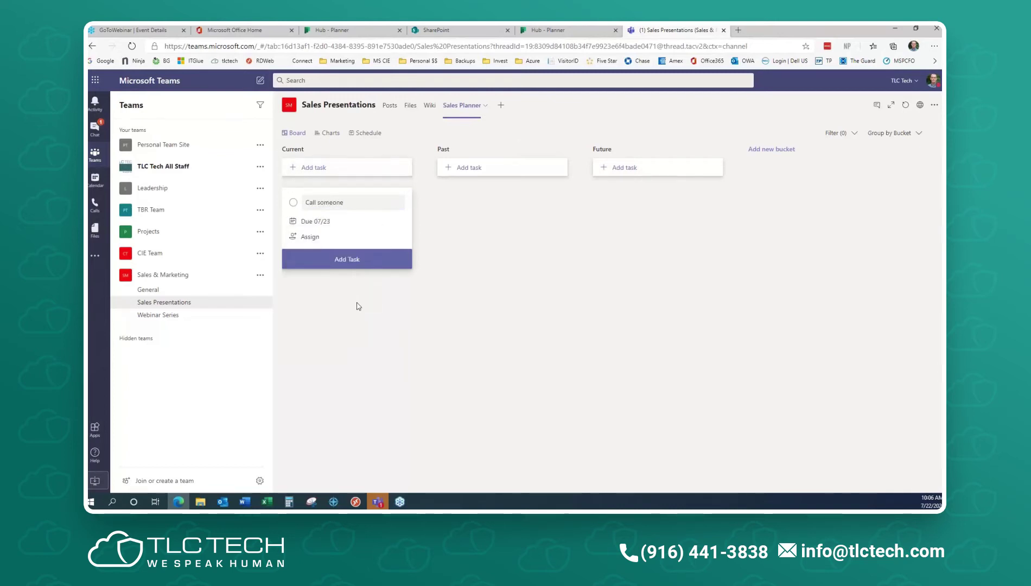
{"action": "left_click", "coordinate": [309, 236]}
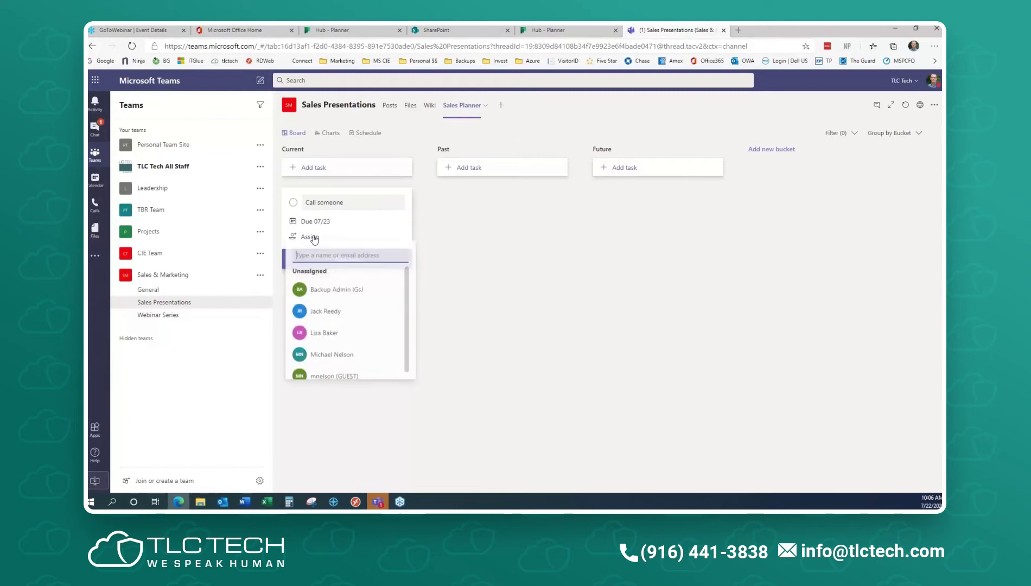
{"action": "left_click", "coordinate": [342, 355]}
{"action": "left_click", "coordinate": [464, 307]}
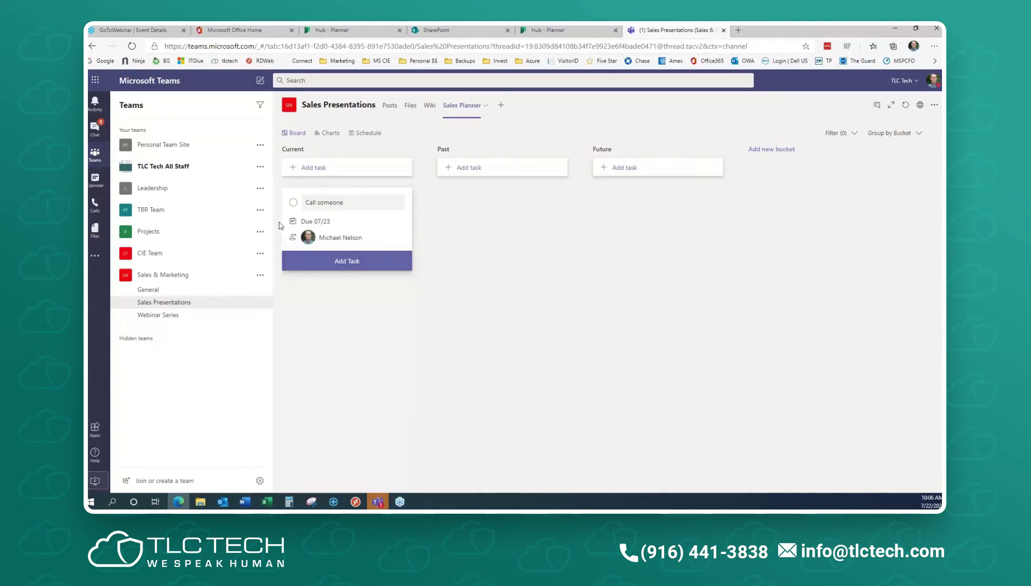
{"action": "left_click", "coordinate": [337, 264]}
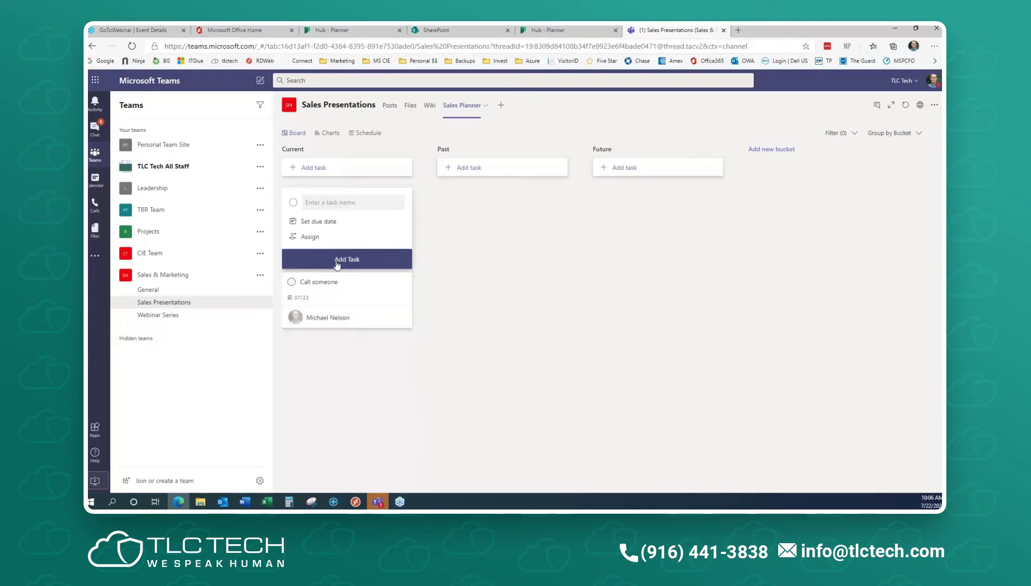
{"action": "left_click", "coordinate": [426, 415]}
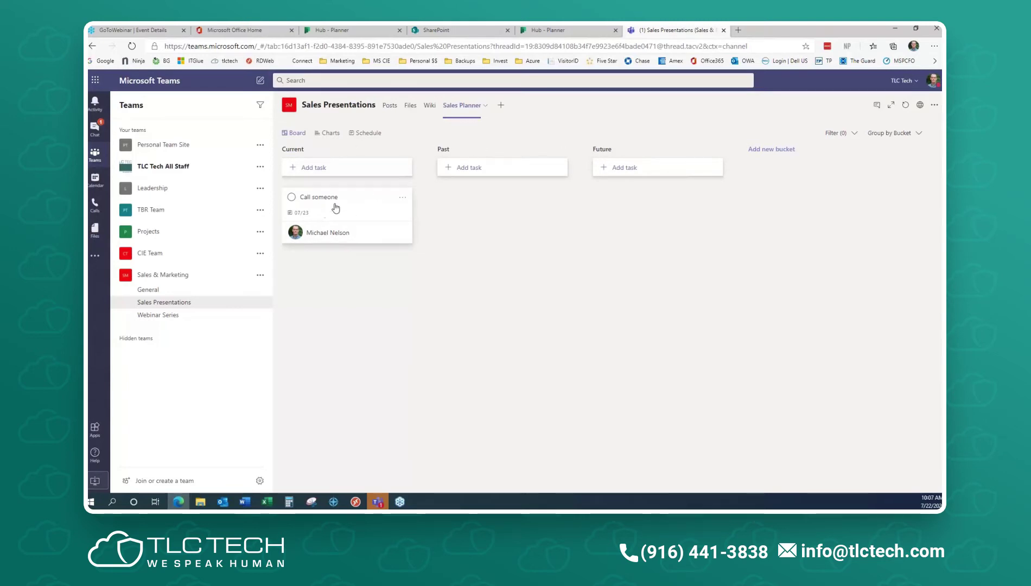
- Move the Call someone card into the Future bucket, then open the Webinar Series channel
{"action": "left_click_drag", "start_coordinate": [337, 213], "coordinate": [459, 168]}
{"action": "left_click_drag", "start_coordinate": [510, 208], "coordinate": [355, 211]}
{"action": "left_click_drag", "start_coordinate": [336, 211], "coordinate": [649, 215]}
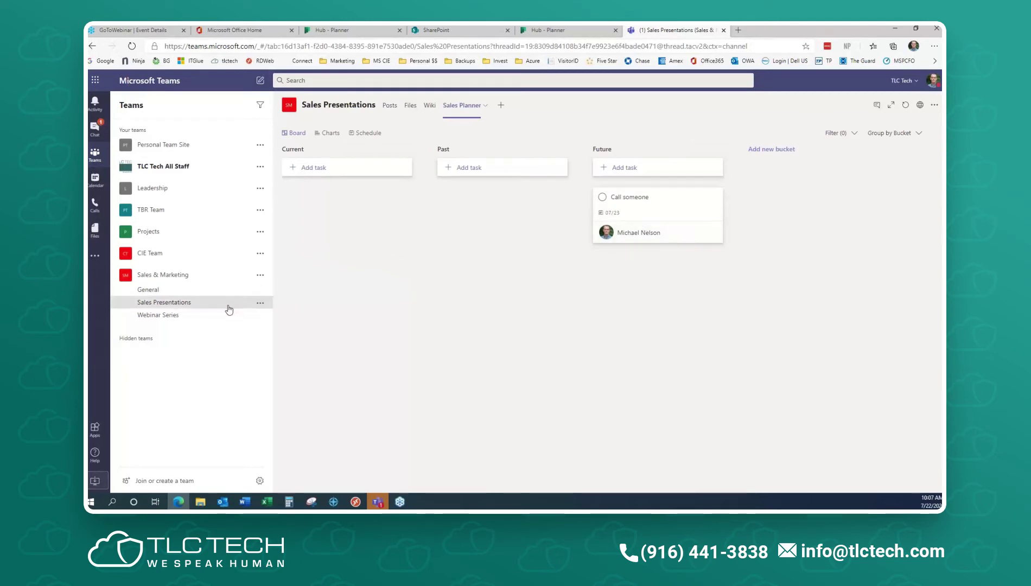
{"action": "left_click", "coordinate": [184, 320]}
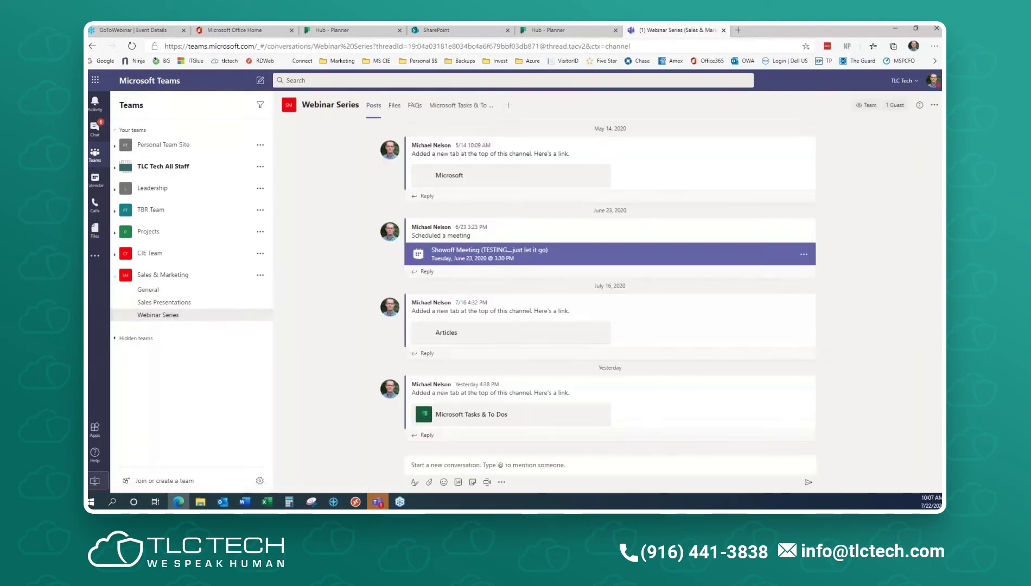
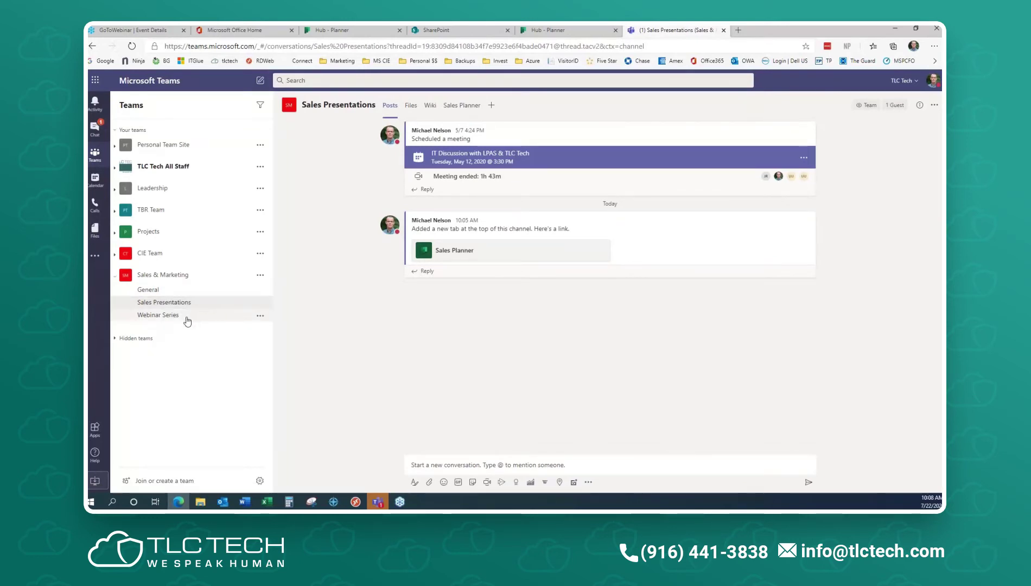
- Switch to the Webinar Series channel and load its Pre Webinar / Post Webinar task board
{"action": "left_click", "coordinate": [187, 321]}
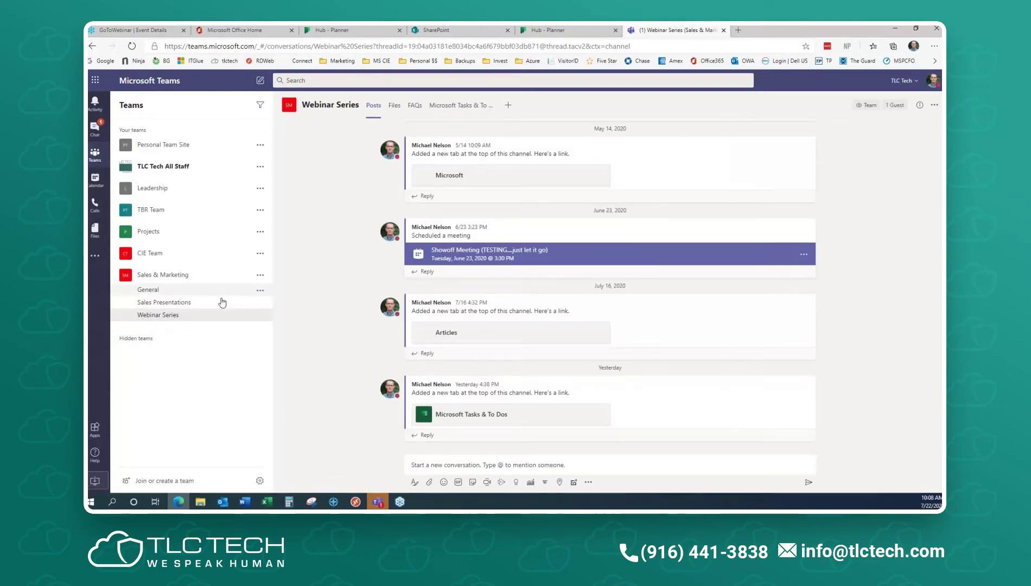
{"action": "left_click", "coordinate": [202, 303]}
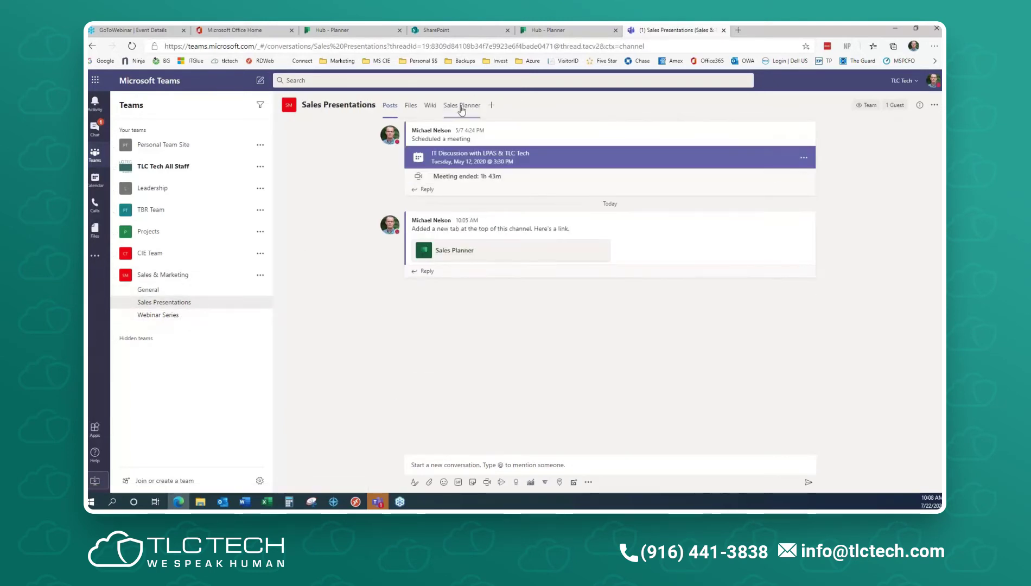
{"action": "left_click", "coordinate": [468, 106]}
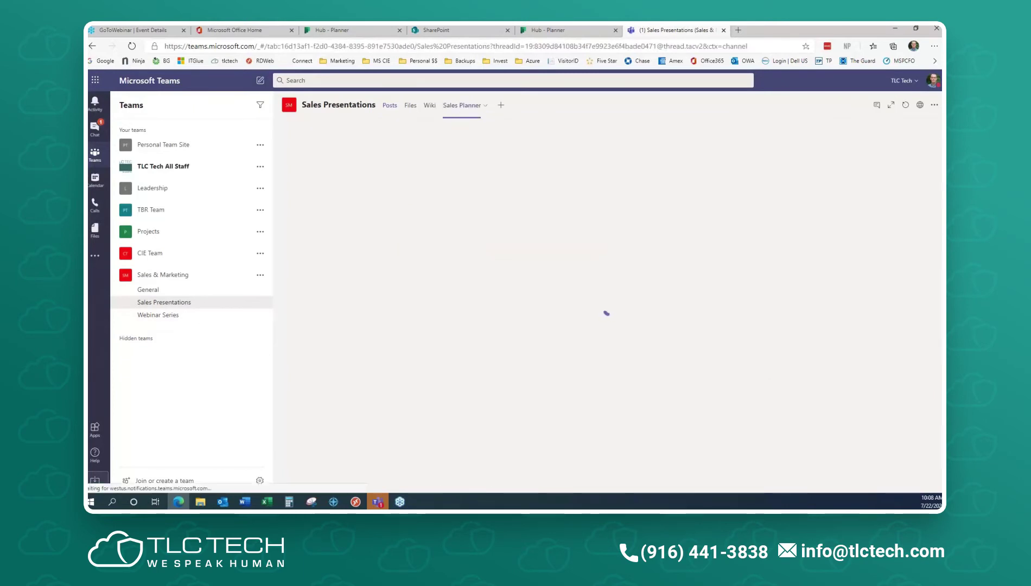
{"action": "left_click", "coordinate": [190, 319]}
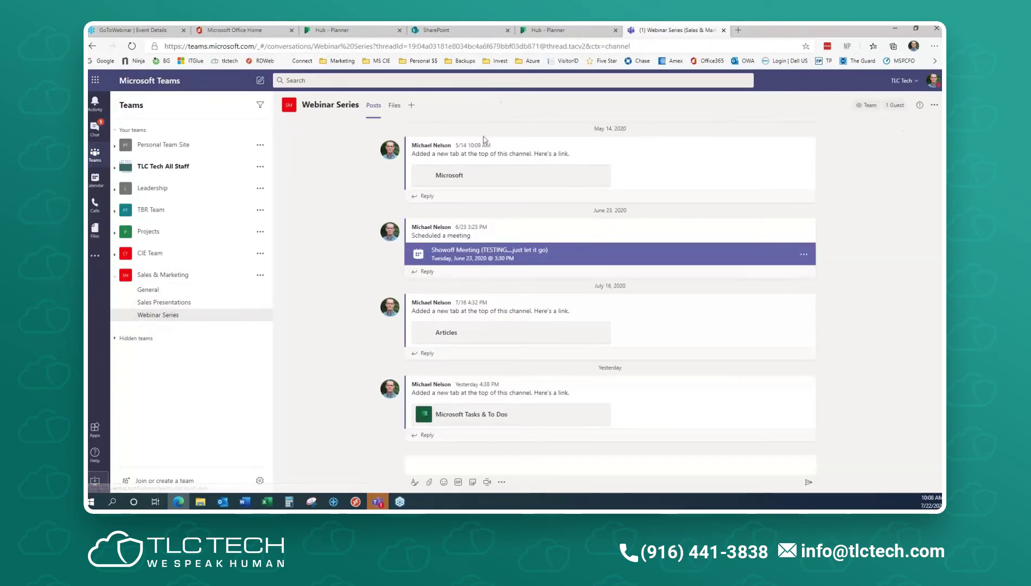
{"action": "left_click", "coordinate": [466, 111]}
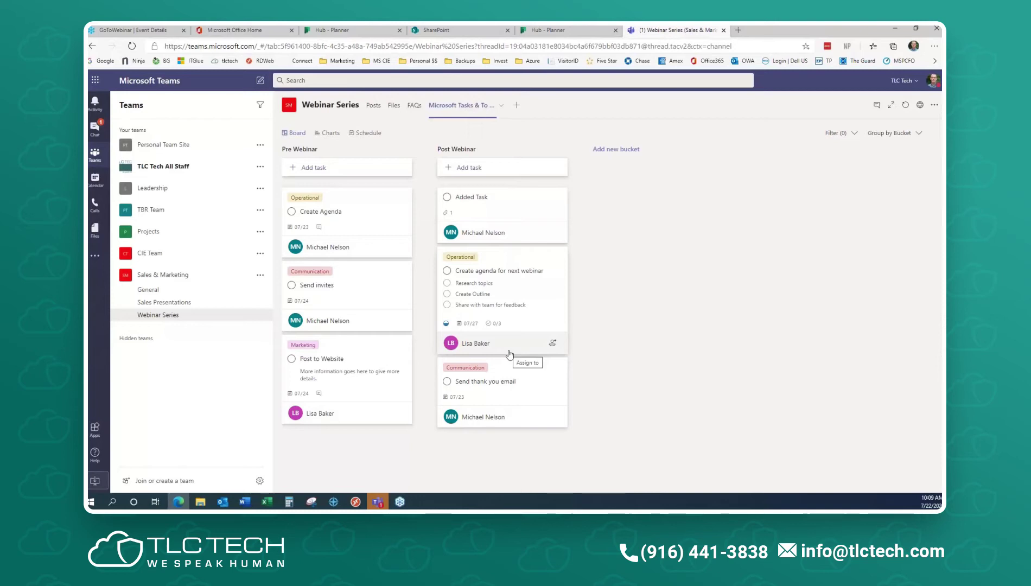
- Rename the Create Agenda task to 'Create Agenda for Webinar'
{"action": "left_click", "coordinate": [345, 220]}
{"action": "left_click_drag", "start_coordinate": [582, 142], "coordinate": [545, 122]}
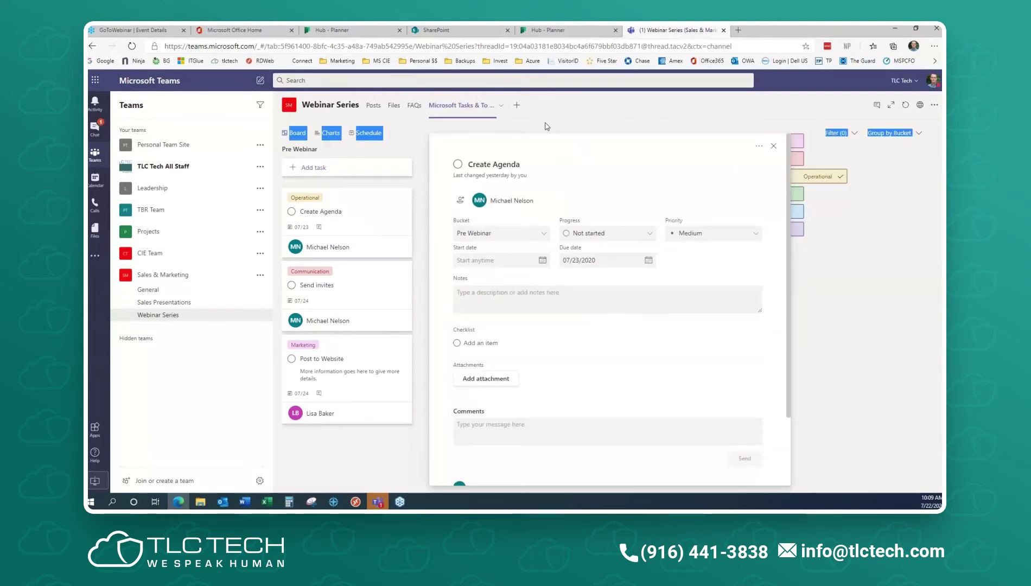
{"action": "left_click", "coordinate": [515, 164]}
{"action": "left_click", "coordinate": [530, 166]}
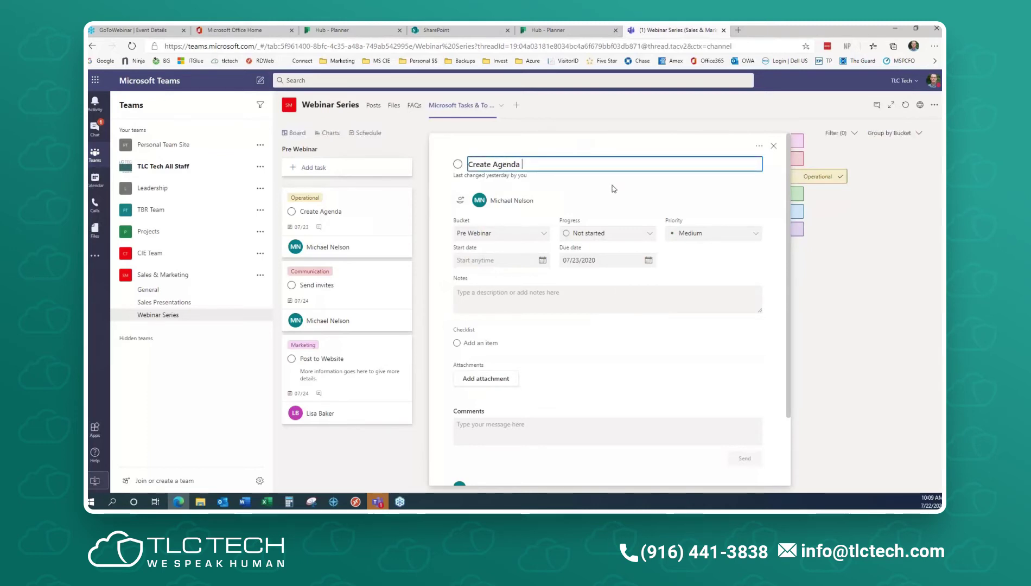
{"action": "type", "text": "for Webinar"}
{"action": "left_click", "coordinate": [773, 146]}
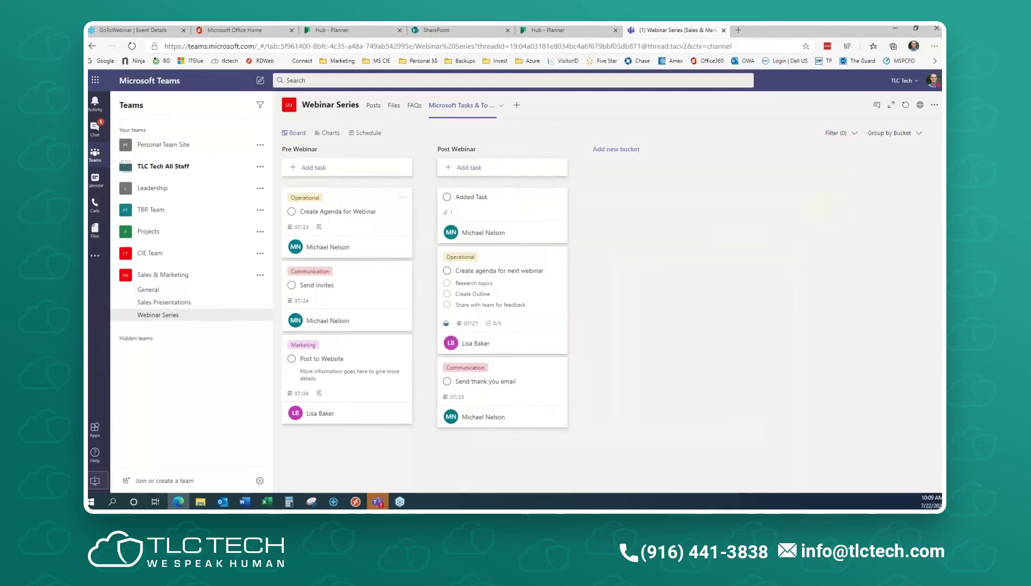
- Keep the task in the Pre Webinar bucket with progress Not started
{"action": "left_click", "coordinate": [375, 236]}
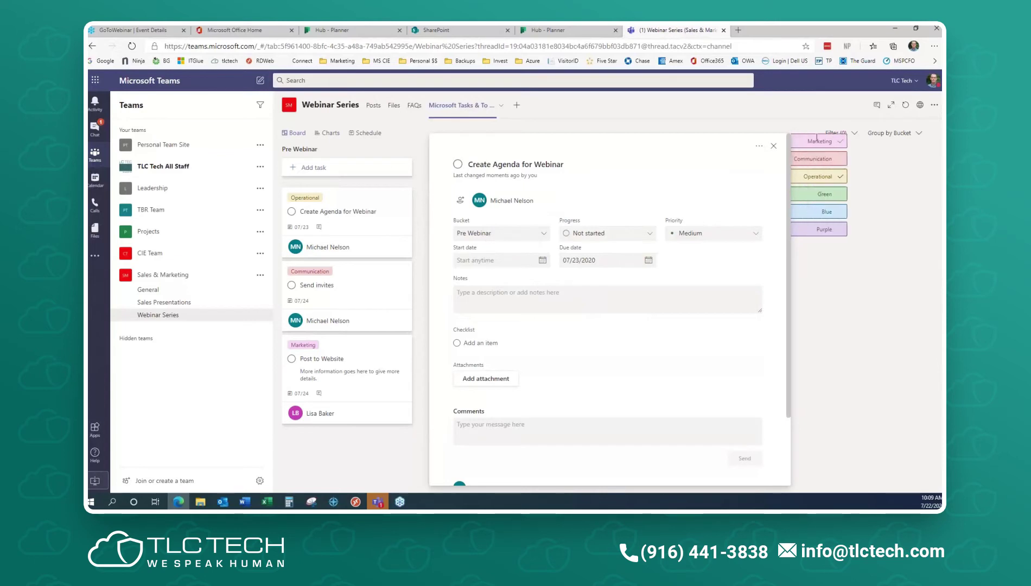
{"action": "left_click", "coordinate": [773, 146]}
{"action": "left_click_drag", "start_coordinate": [355, 228], "coordinate": [375, 212]}
{"action": "left_click", "coordinate": [380, 232]}
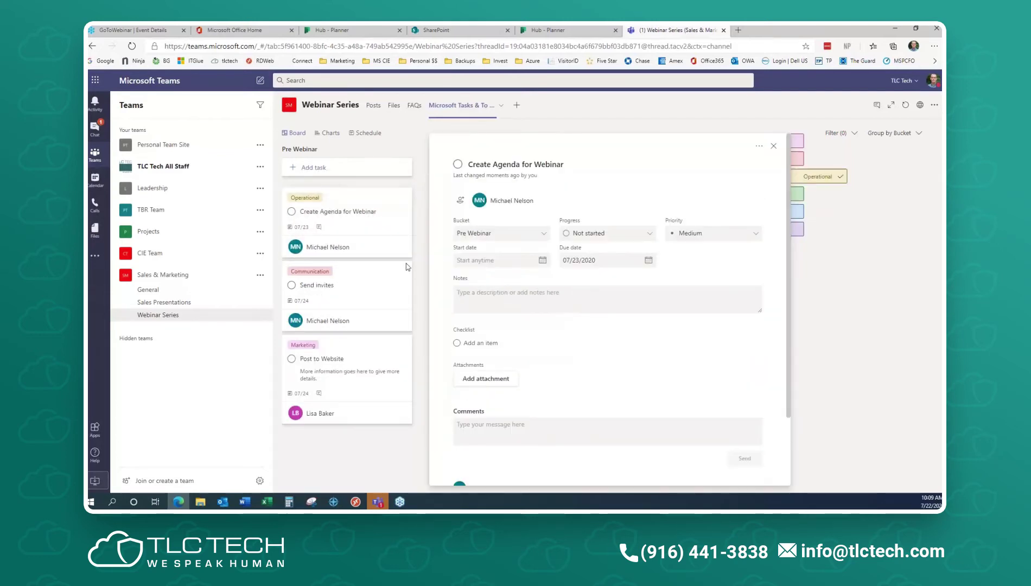
{"action": "left_click", "coordinate": [544, 233]}
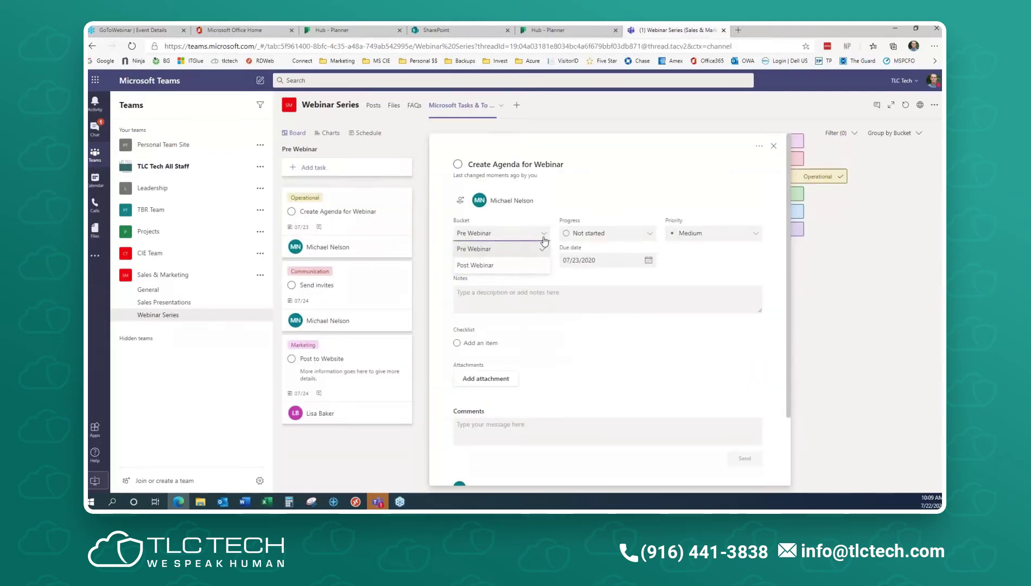
{"action": "left_click", "coordinate": [615, 172]}
{"action": "left_click", "coordinate": [613, 238]}
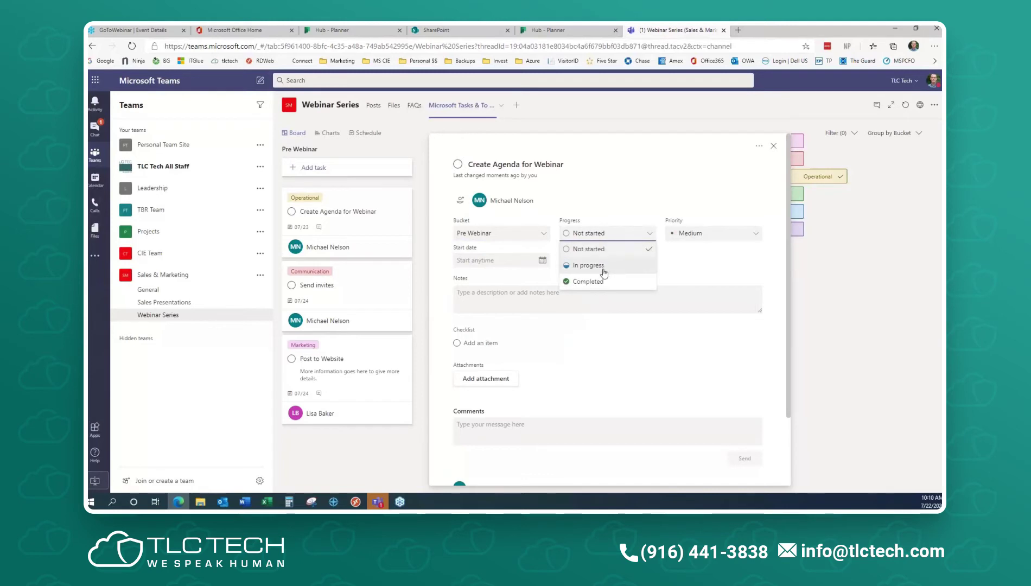
{"action": "left_click", "coordinate": [676, 246]}
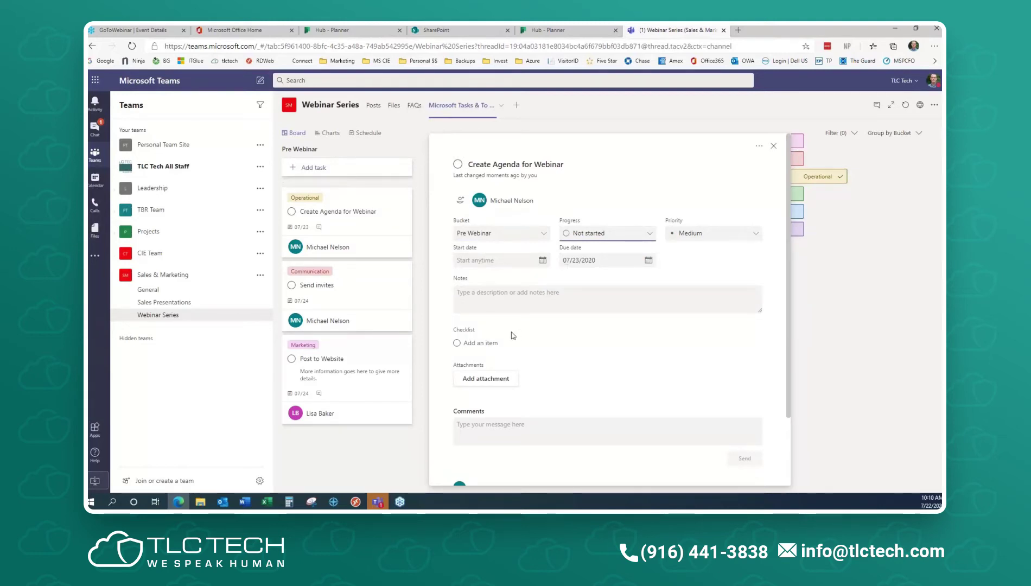
{"action": "left_click", "coordinate": [506, 301]}
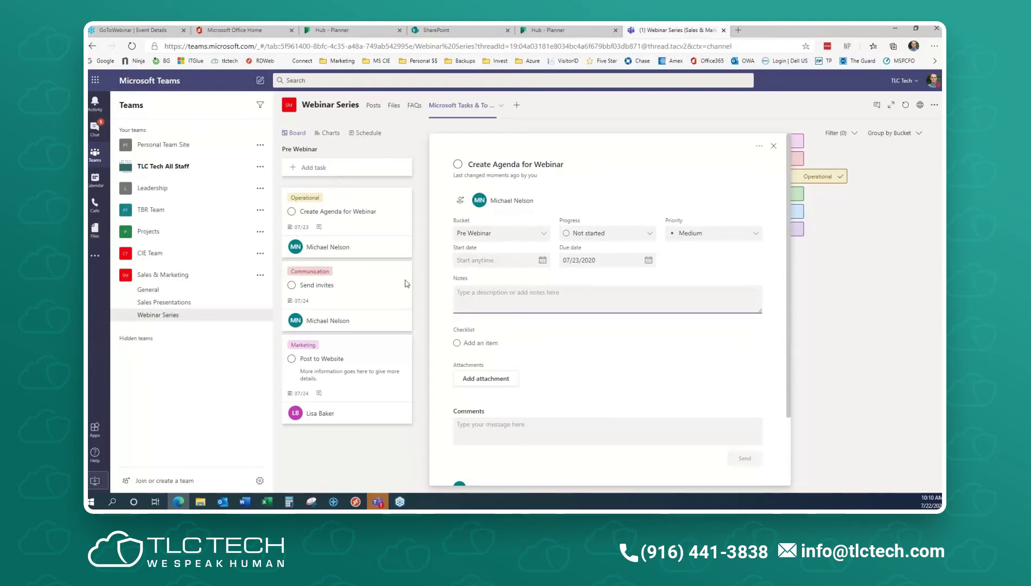
{"action": "left_click", "coordinate": [773, 146]}
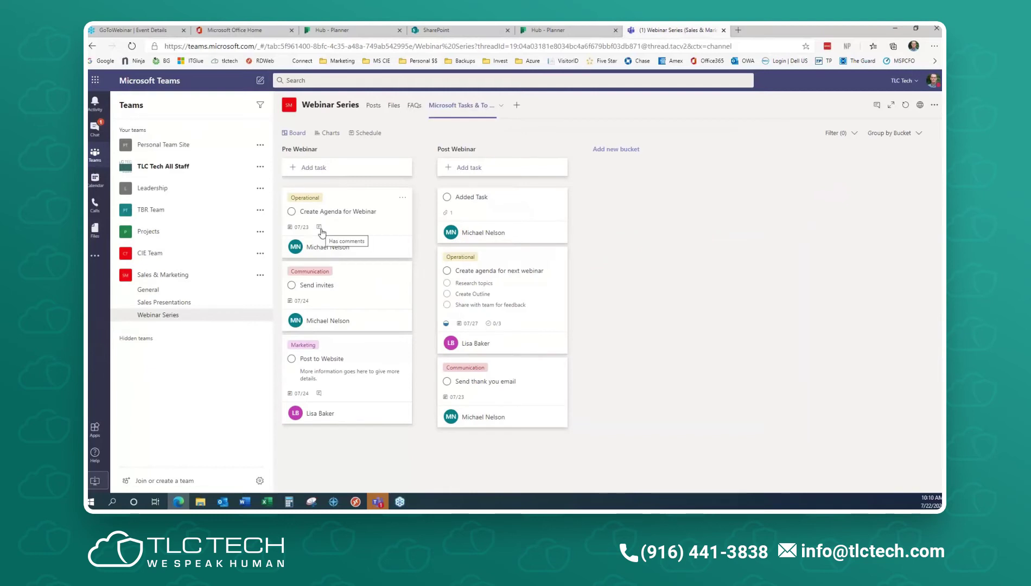
- Comment on the task that the first part is completed and it's going to a colleague
{"action": "left_click", "coordinate": [352, 228]}
{"action": "scroll", "coordinate": [591, 370], "scroll_direction": "down", "scroll_amount": 2}
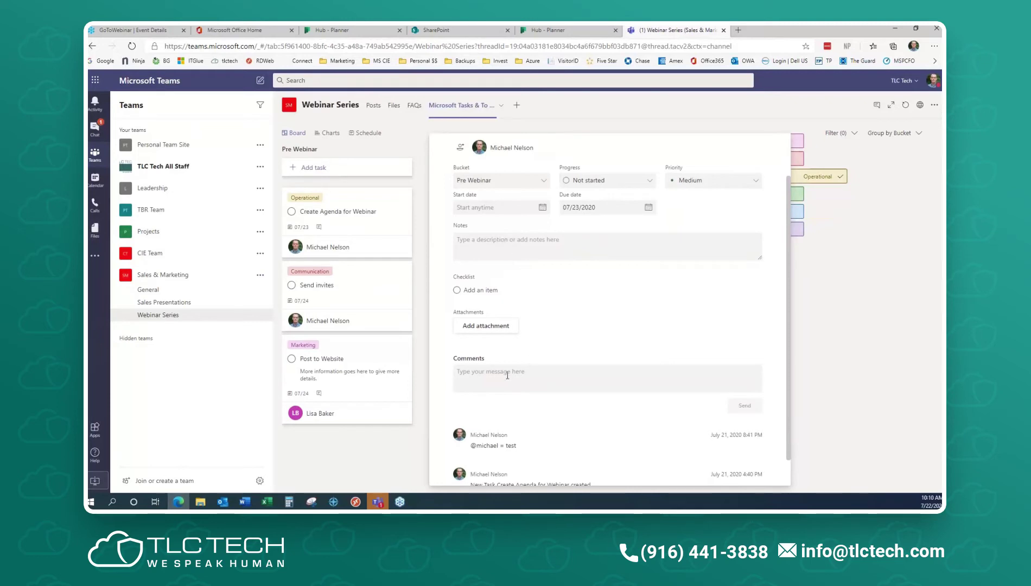
{"action": "scroll", "coordinate": [507, 375], "scroll_direction": "down", "scroll_amount": 1}
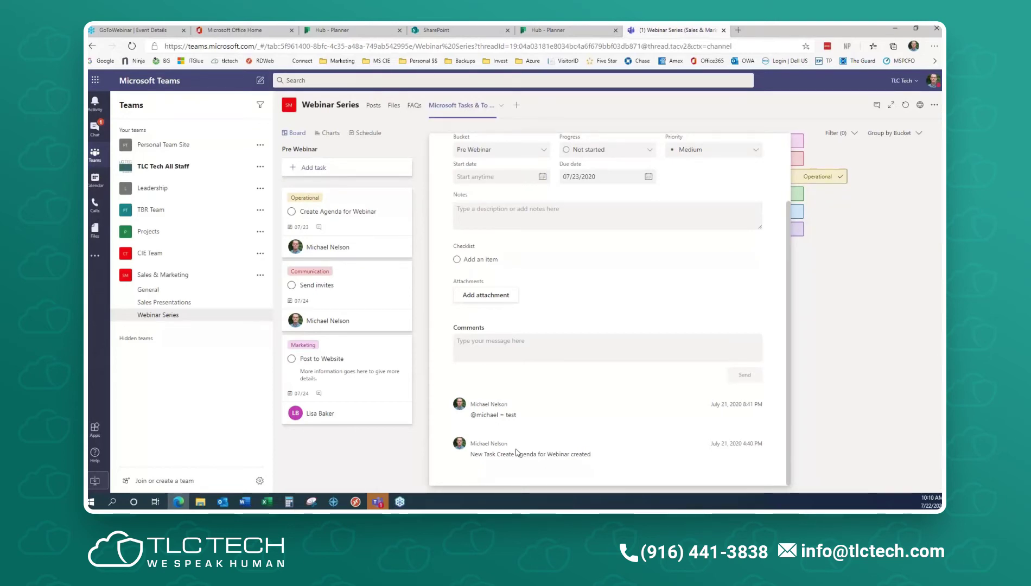
{"action": "left_click", "coordinate": [531, 352]}
{"action": "type", "text": "Complete"}
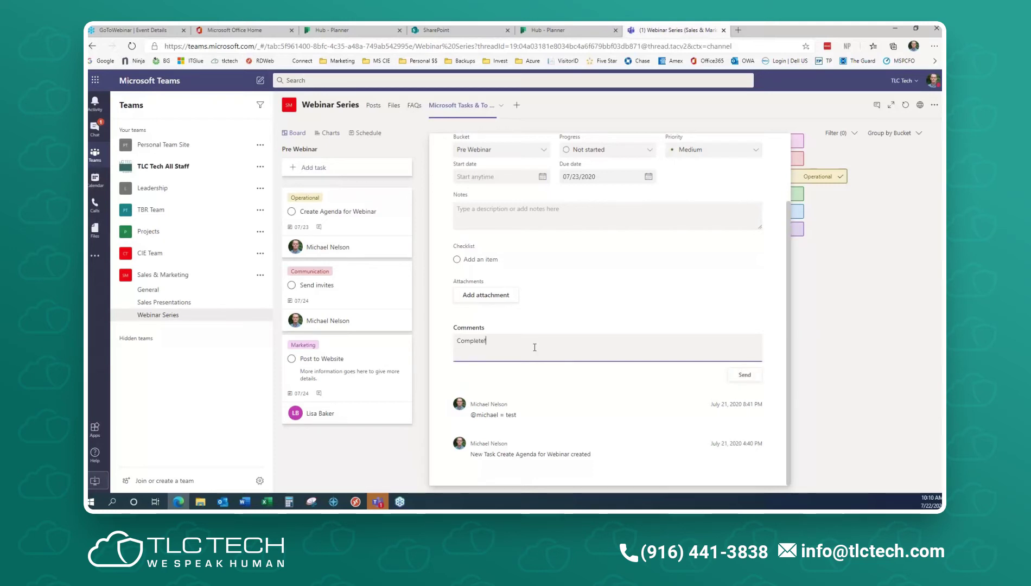
{"action": "type", "text": "d first part...going to Lisa Now"}
- Assign the task to another team member and remove the original assignee
{"action": "scroll", "coordinate": [734, 260], "scroll_direction": "up", "scroll_amount": 2}
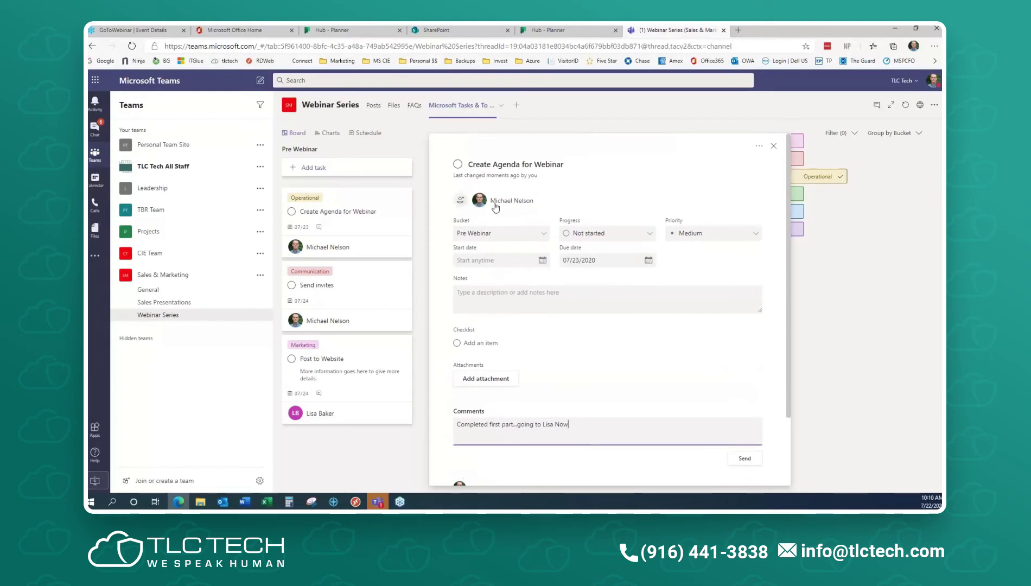
{"action": "left_click", "coordinate": [505, 205]}
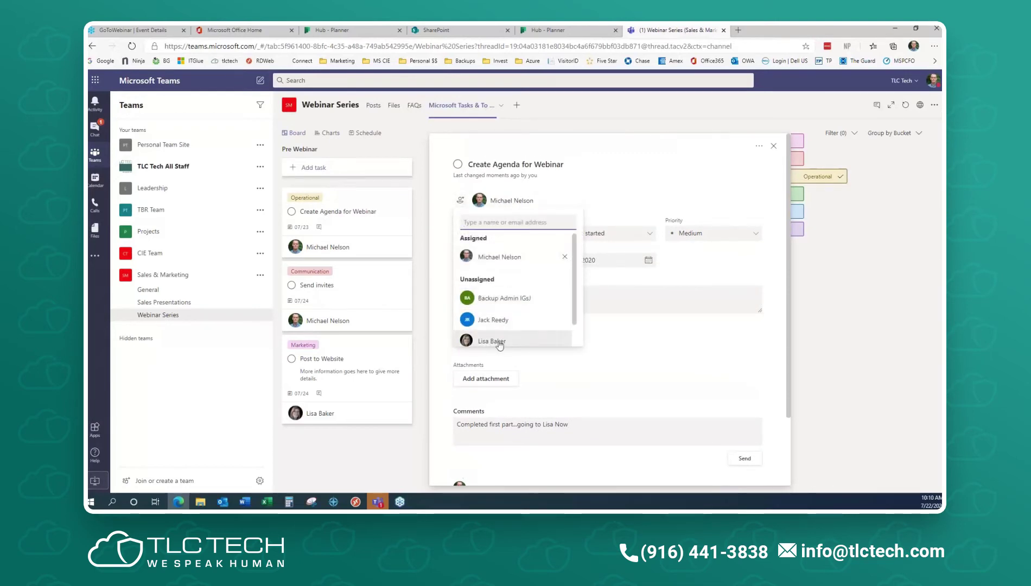
{"action": "left_click", "coordinate": [498, 341]}
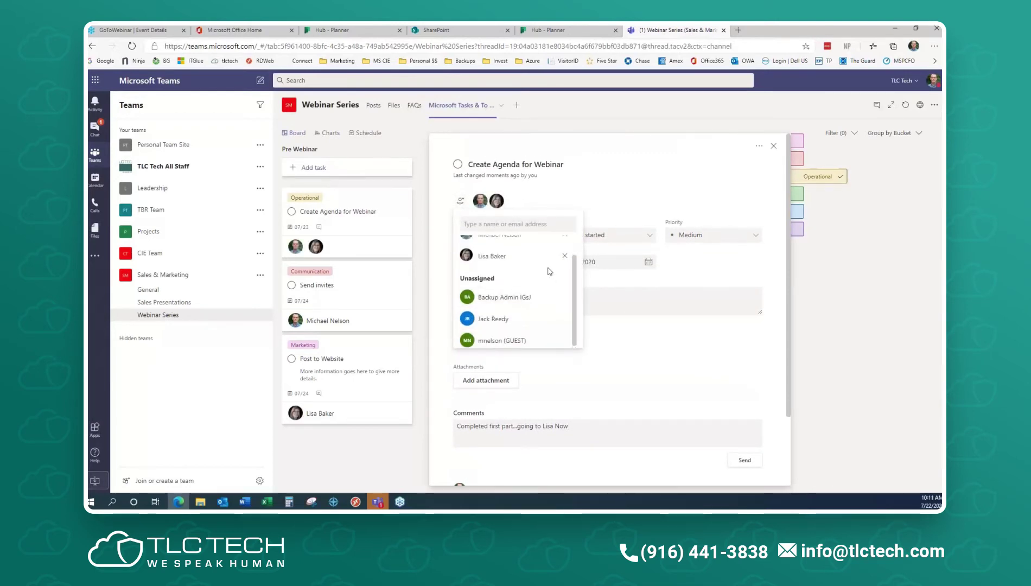
{"action": "left_click", "coordinate": [564, 259]}
{"action": "scroll", "coordinate": [662, 359], "scroll_direction": "down", "scroll_amount": 3}
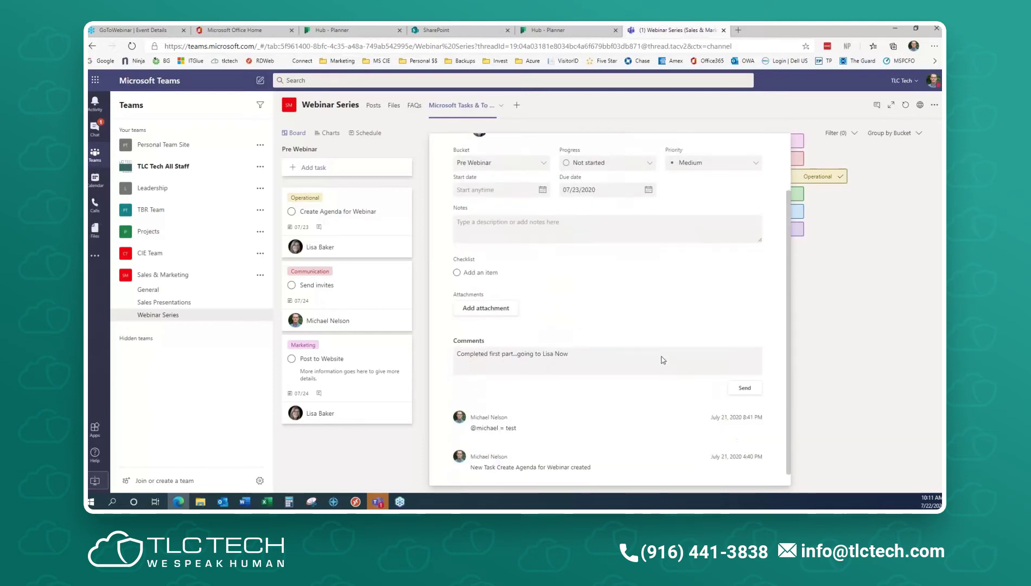
{"action": "scroll", "coordinate": [711, 238], "scroll_direction": "up", "scroll_amount": 5}
{"action": "left_click", "coordinate": [770, 149]}
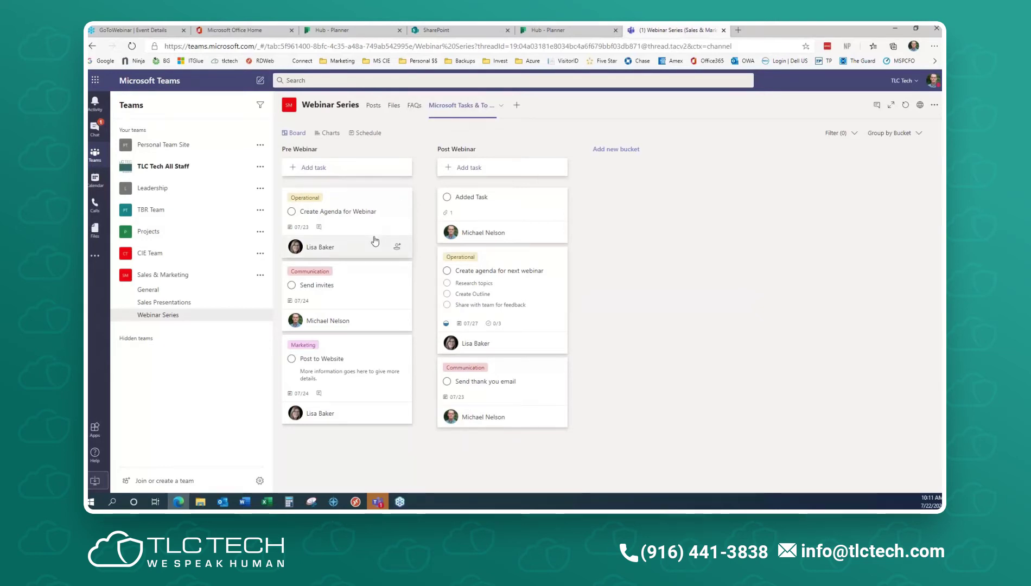
{"action": "left_click", "coordinate": [320, 230]}
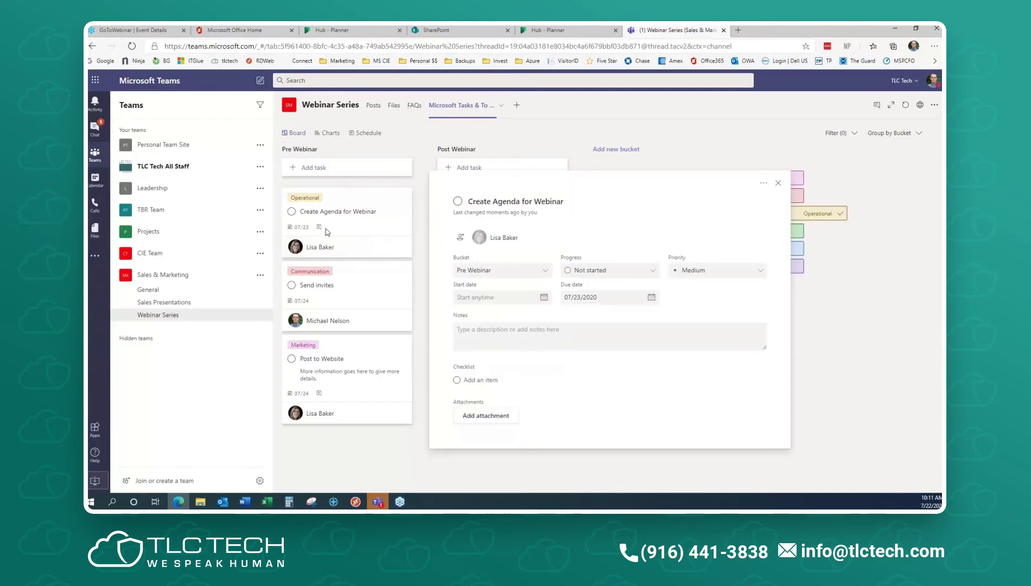
{"action": "scroll", "coordinate": [613, 396], "scroll_direction": "down", "scroll_amount": 2}
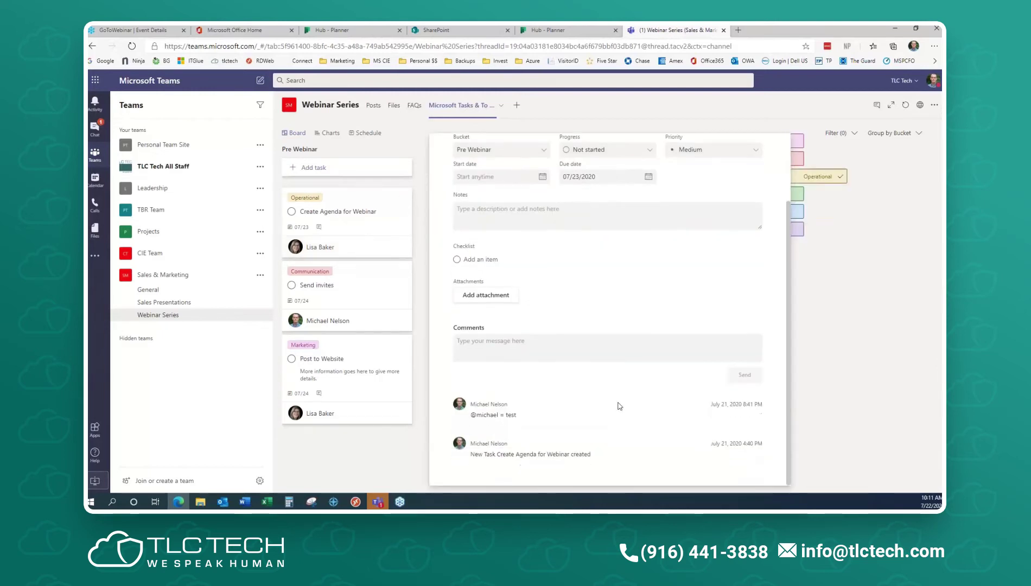
{"action": "left_click", "coordinate": [532, 348]}
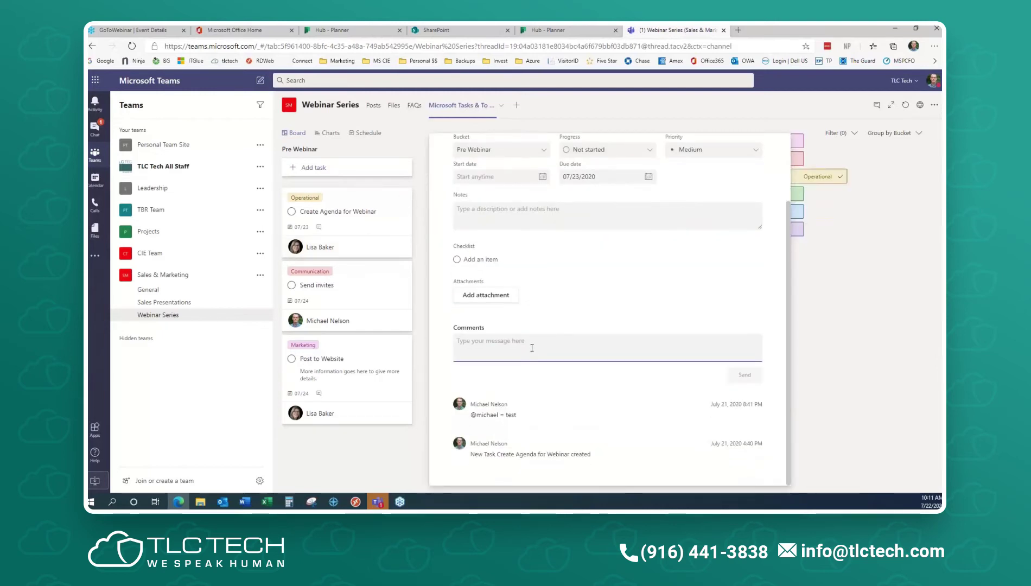
{"action": "type", "text": "Finsigh"}
{"action": "type", "text": "ished"}
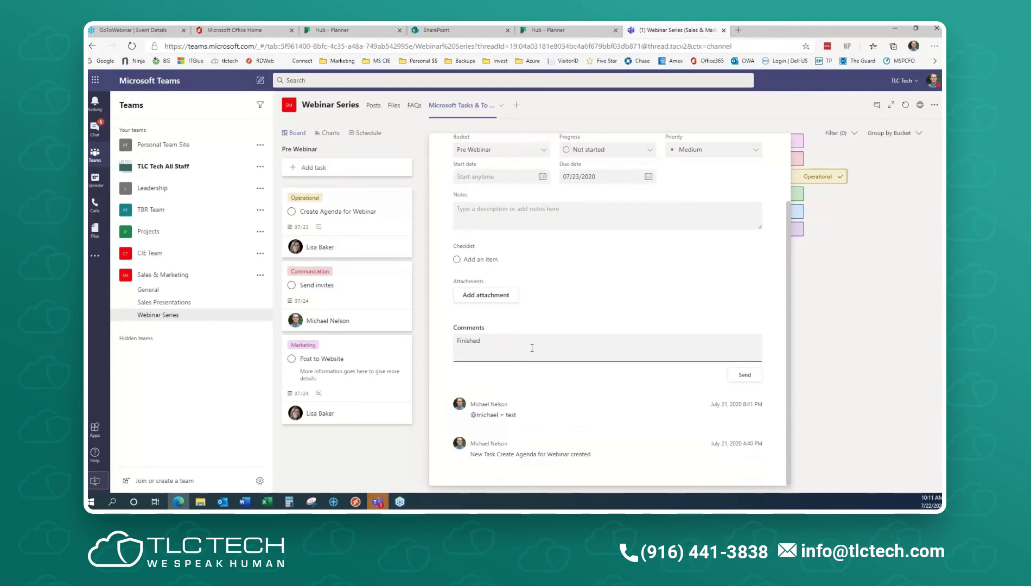
{"action": "type", "text": " first step....moving to Lisa"}
{"action": "left_click", "coordinate": [743, 375]}
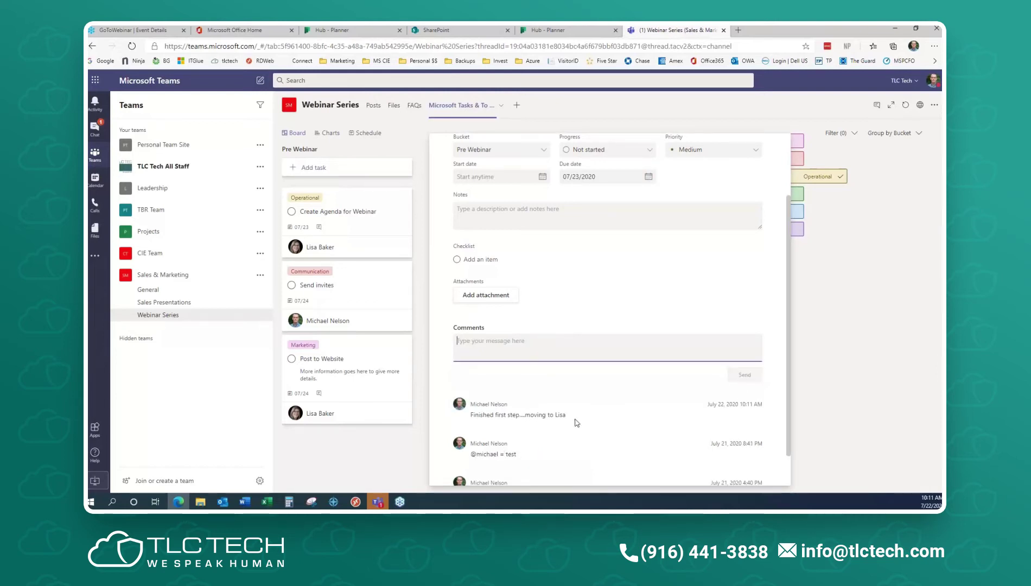
{"action": "scroll", "coordinate": [578, 423], "scroll_direction": "up", "scroll_amount": 3}
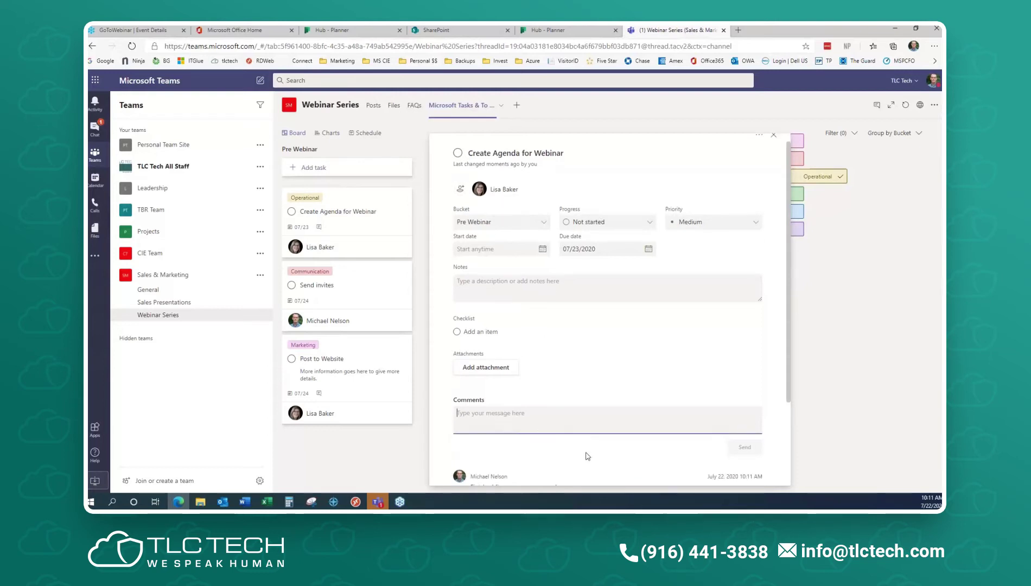
{"action": "scroll", "coordinate": [543, 412], "scroll_direction": "down", "scroll_amount": 3}
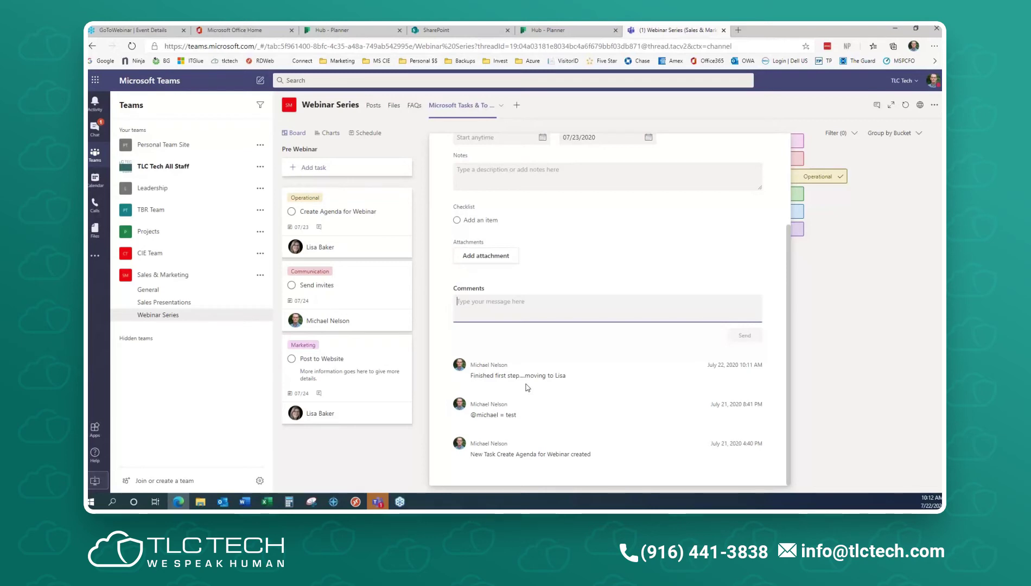
- Add the note 'Give high level overview for review' and show it on the card
{"action": "scroll", "coordinate": [621, 382], "scroll_direction": "up", "scroll_amount": 3}
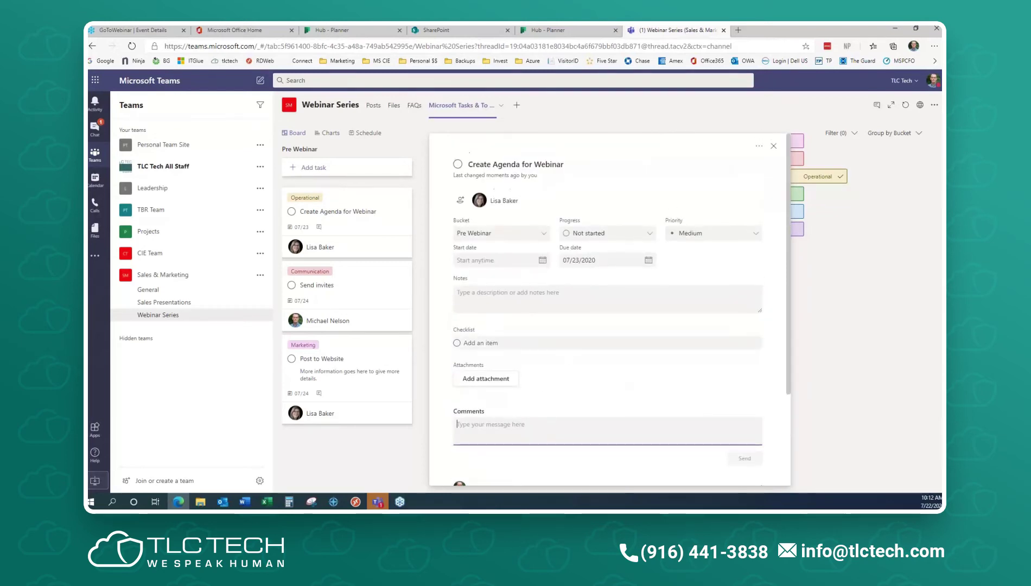
{"action": "left_click", "coordinate": [501, 300]}
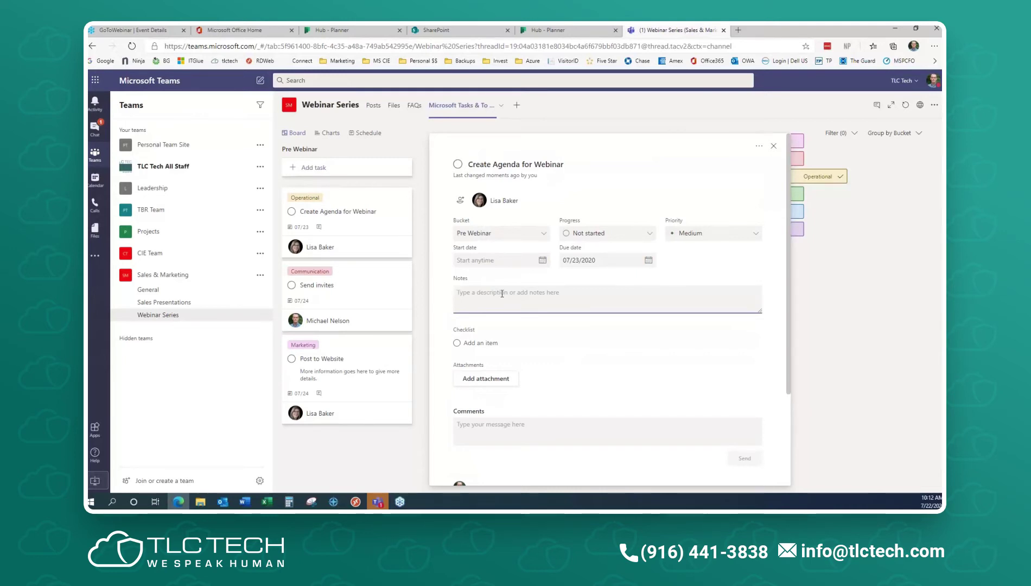
{"action": "type", "text": "Give high level overview for review"}
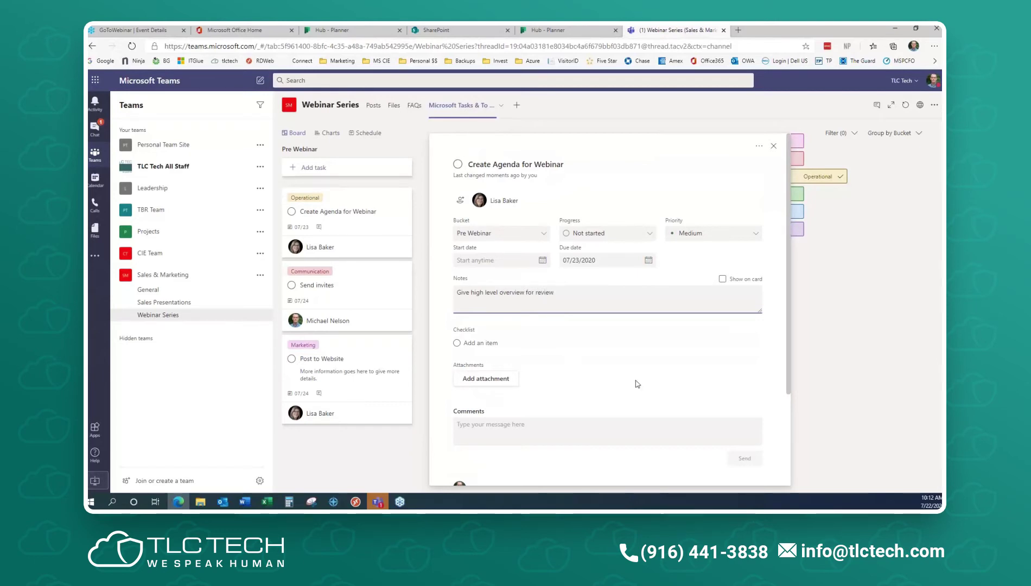
{"action": "left_click", "coordinate": [773, 145]}
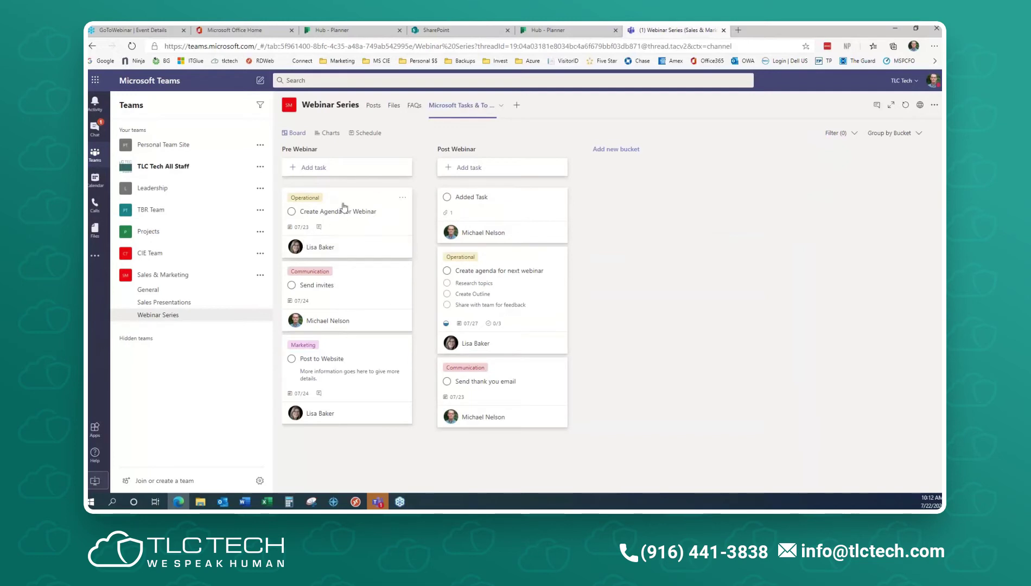
{"action": "left_click", "coordinate": [380, 213]}
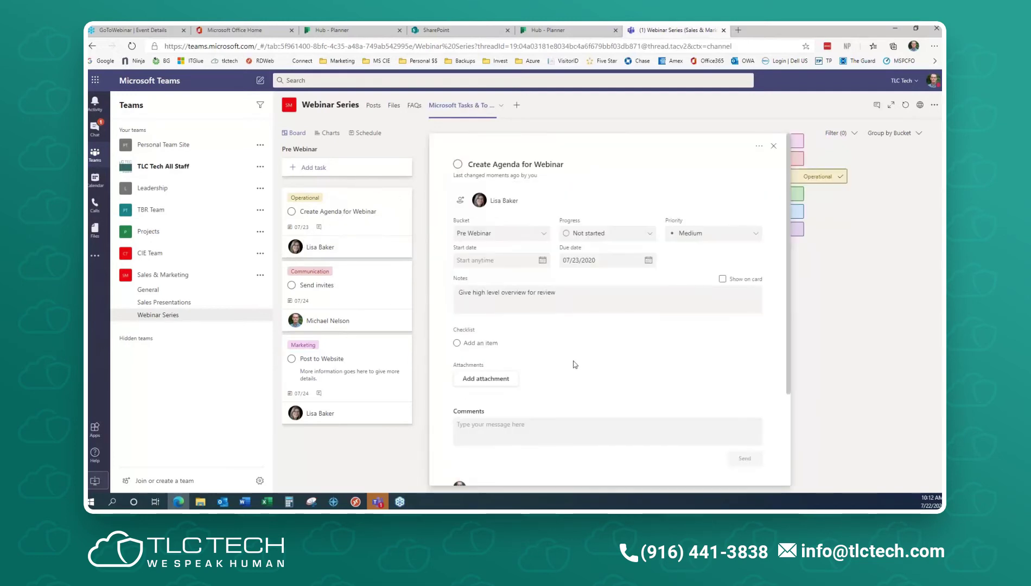
{"action": "left_click", "coordinate": [723, 280]}
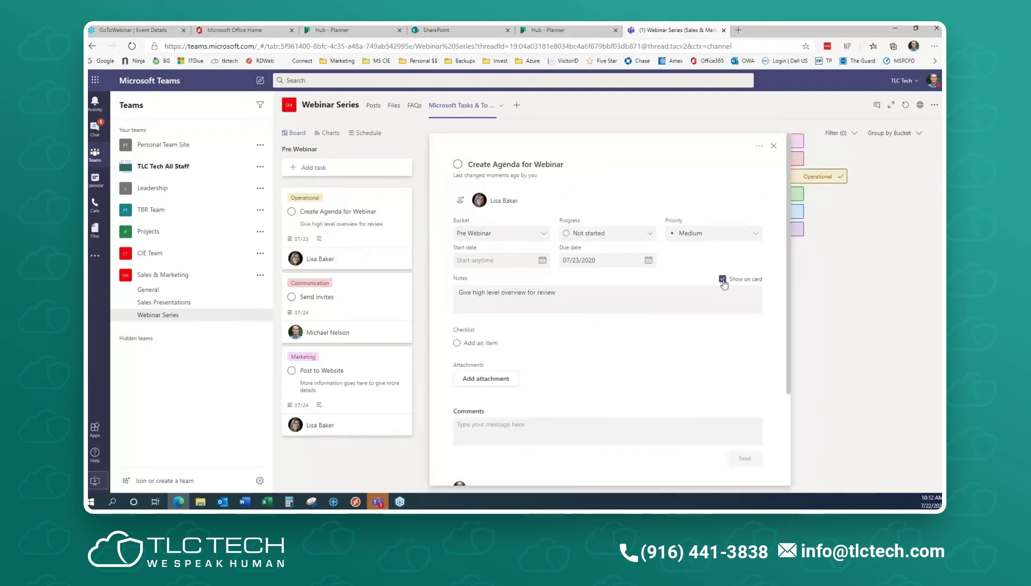
{"action": "left_click", "coordinate": [773, 146]}
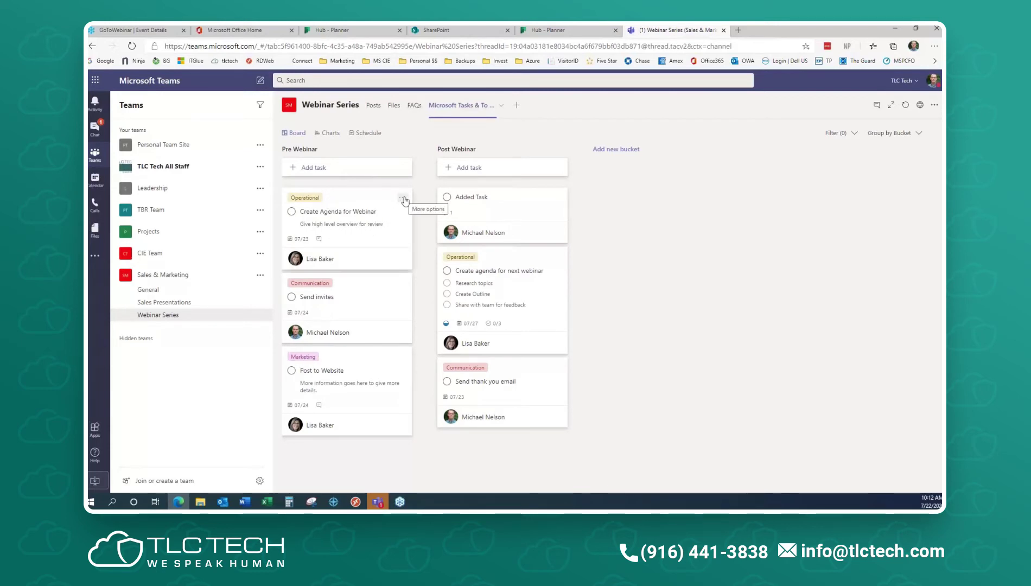
- Replace the task's Operational label with the Marketing label
{"action": "left_click", "coordinate": [371, 201]}
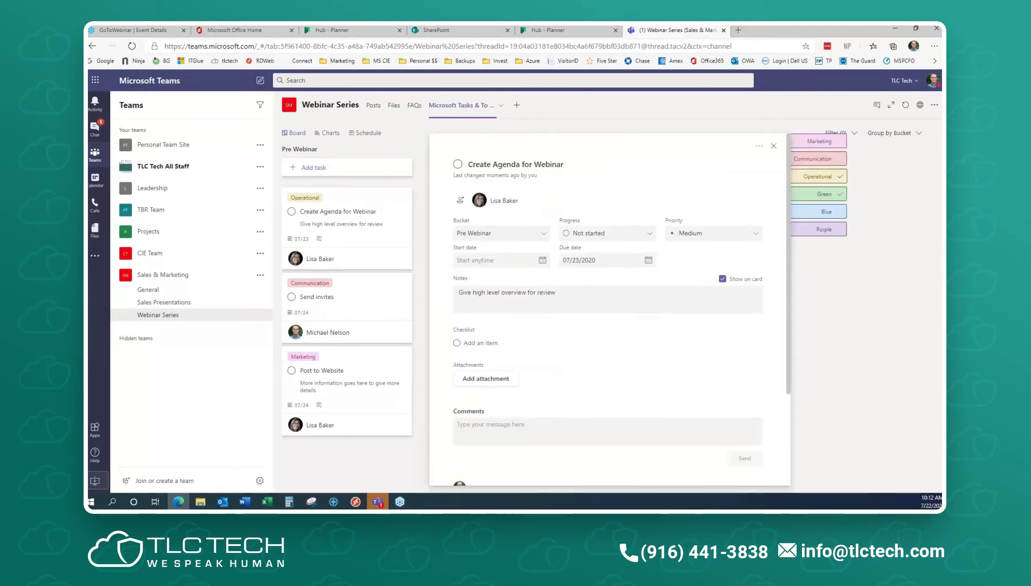
{"action": "mouse_move", "coordinate": [808, 164]}
{"action": "left_click", "coordinate": [840, 143]}
{"action": "left_click", "coordinate": [840, 178]}
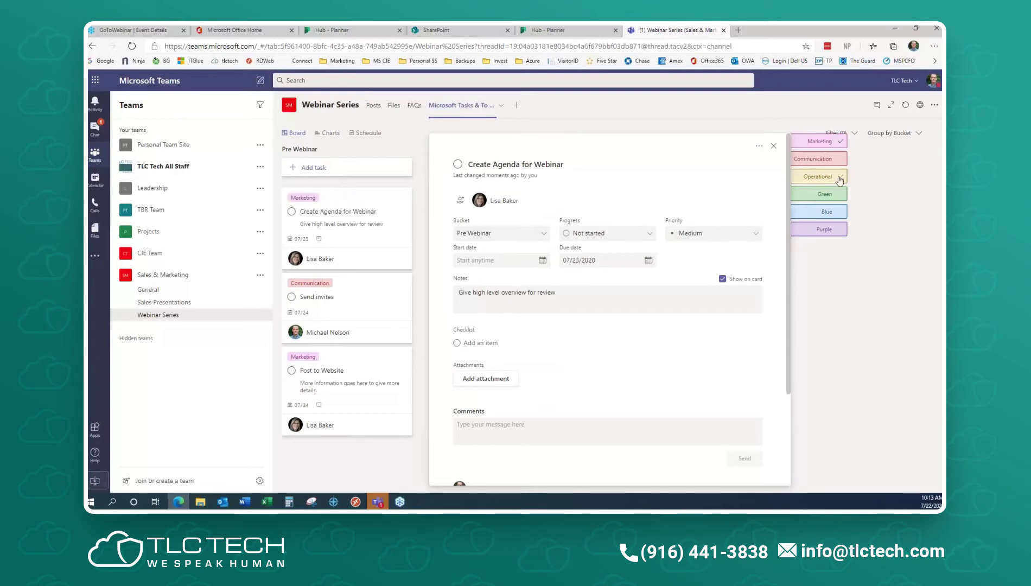
{"action": "left_click", "coordinate": [856, 324]}
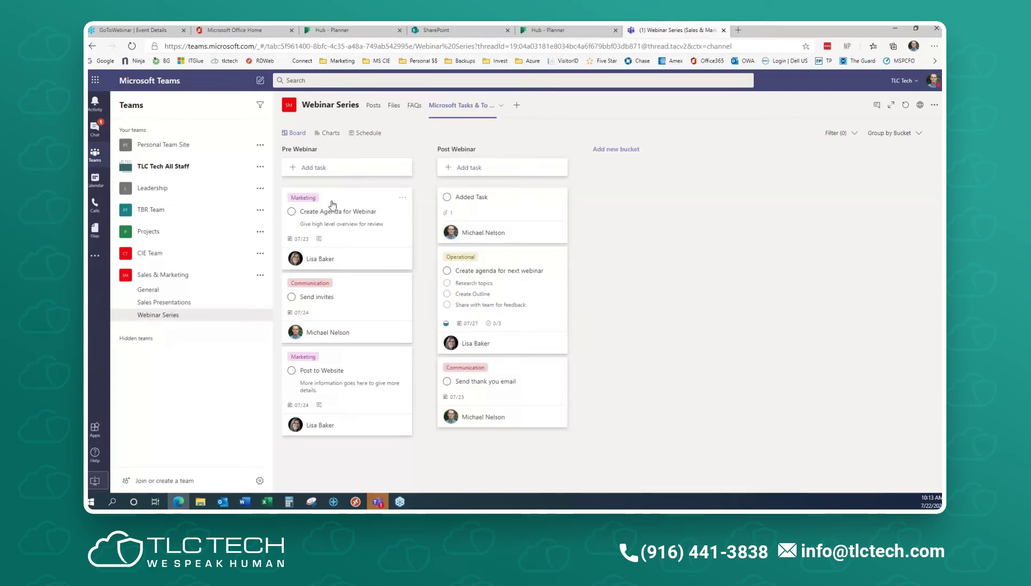
- Add the Operational and Green labels to Create Agenda for Webinar from its card menu
{"action": "left_click", "coordinate": [403, 201]}
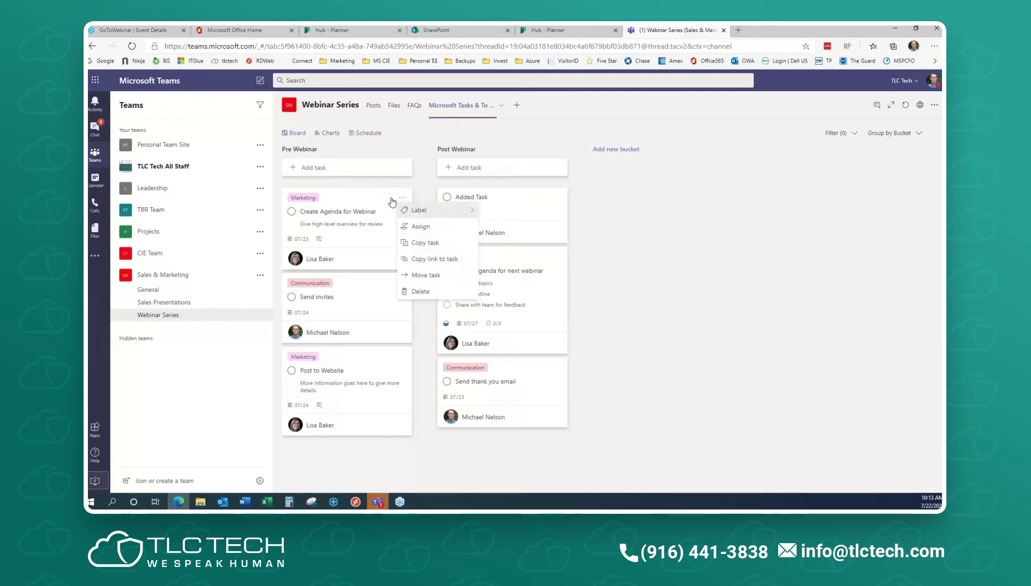
{"action": "mouse_move", "coordinate": [443, 216]}
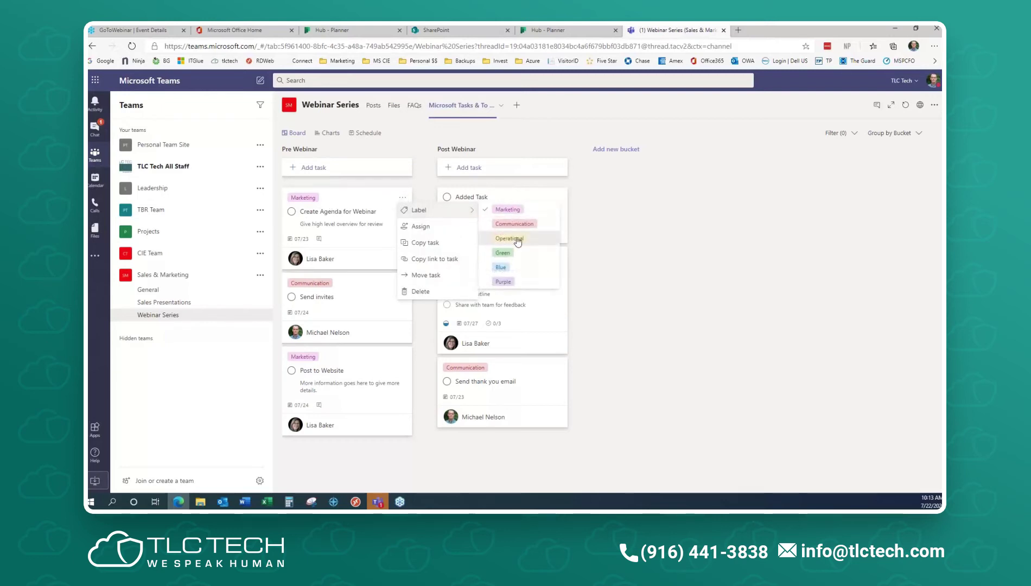
{"action": "left_click", "coordinate": [493, 241]}
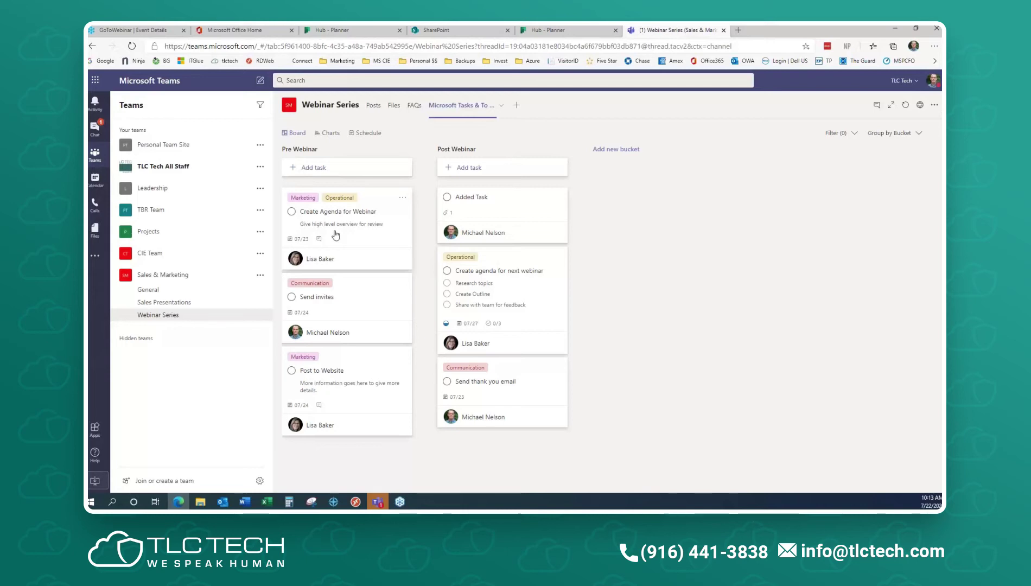
{"action": "left_click", "coordinate": [402, 197]}
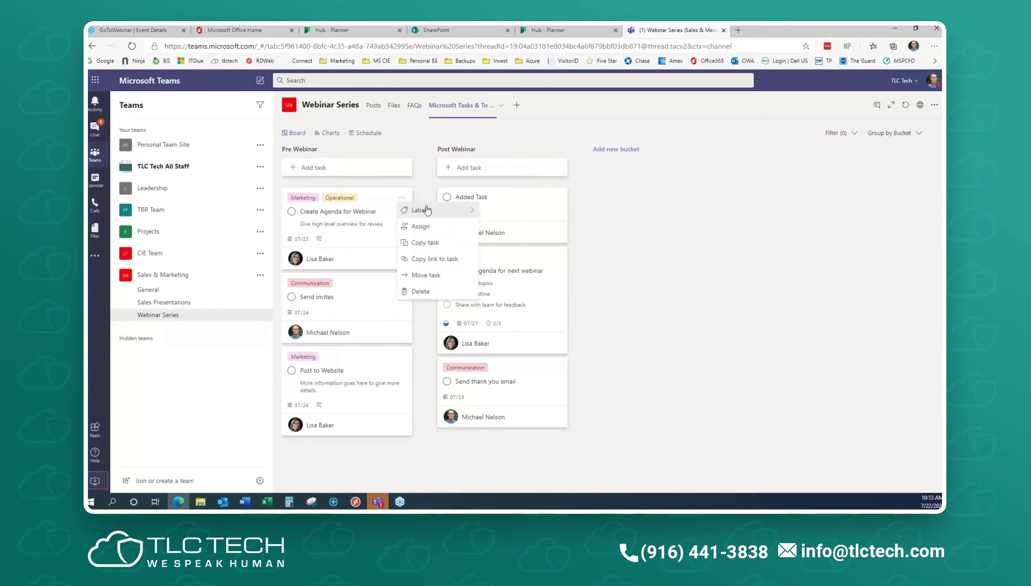
{"action": "mouse_move", "coordinate": [427, 209]}
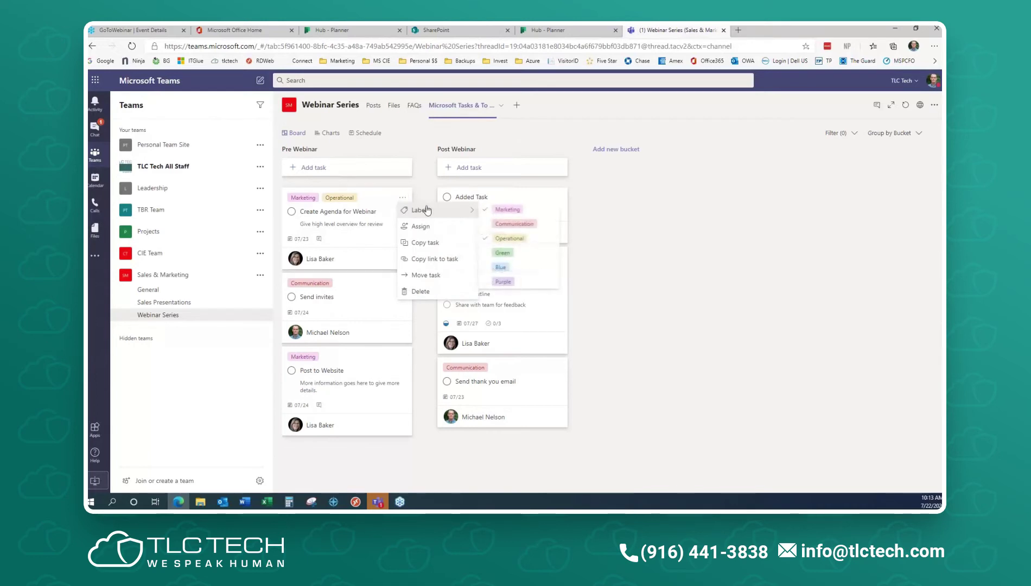
{"action": "left_click", "coordinate": [529, 256]}
- Collapse card labels into colour bars and group the board by labels
{"action": "left_click", "coordinate": [372, 199]}
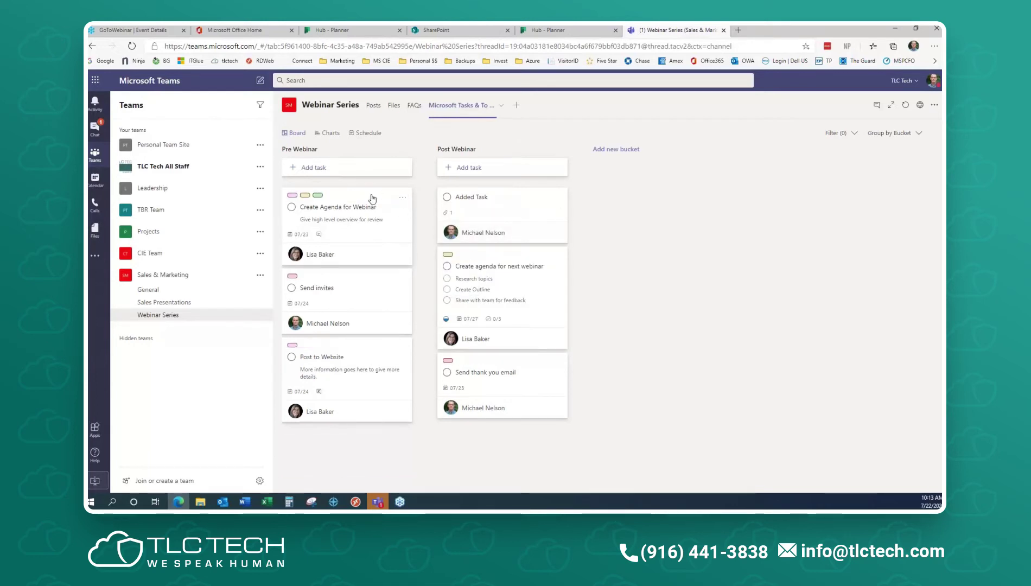
{"action": "left_click", "coordinate": [402, 198]}
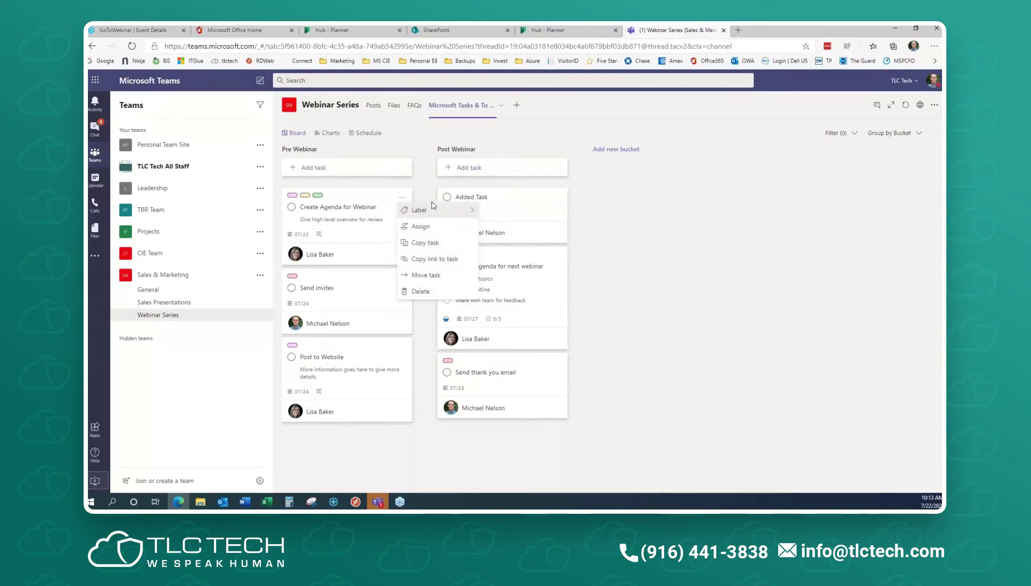
{"action": "left_click", "coordinate": [894, 133]}
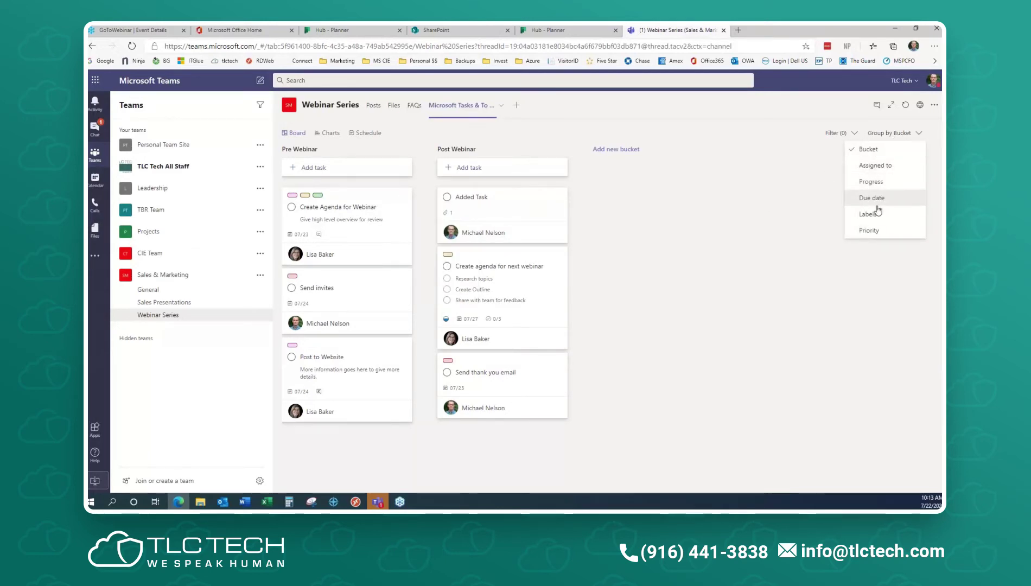
{"action": "left_click", "coordinate": [874, 215]}
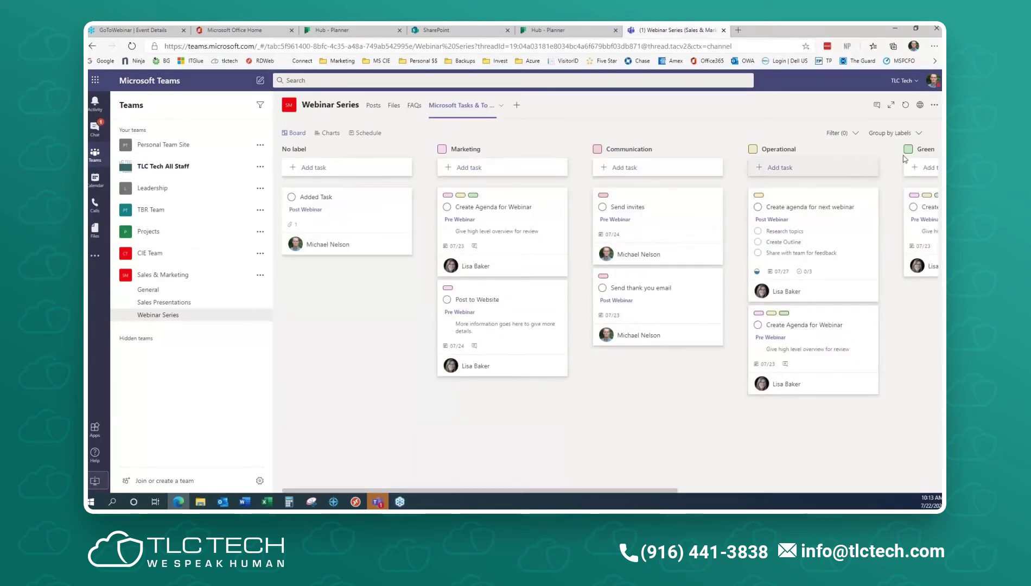
- Rename the Green label to To Do's and regroup the board by bucket
{"action": "left_click", "coordinate": [924, 149]}
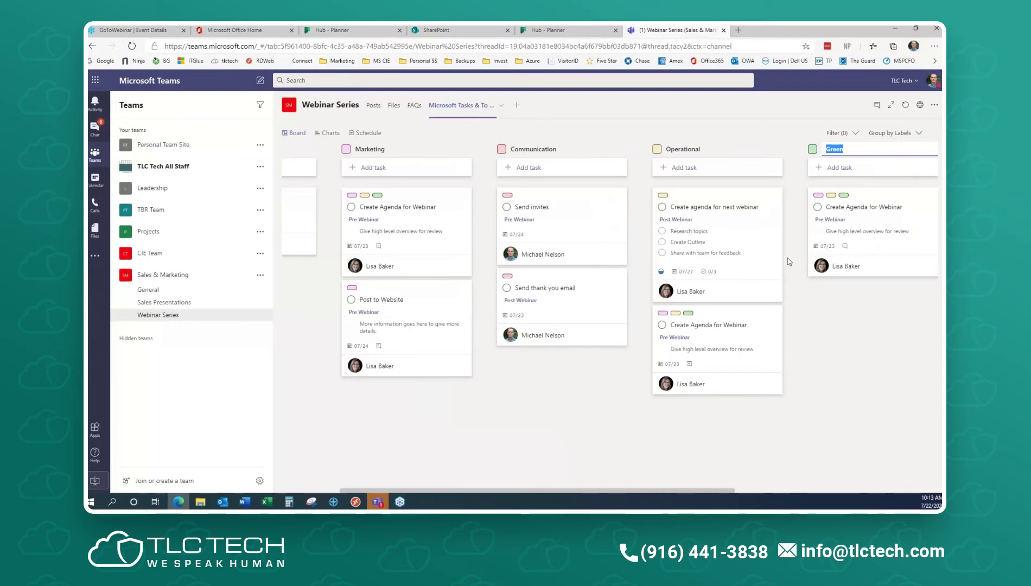
{"action": "type", "text": "To Do's"}
{"action": "key", "text": "Return"}
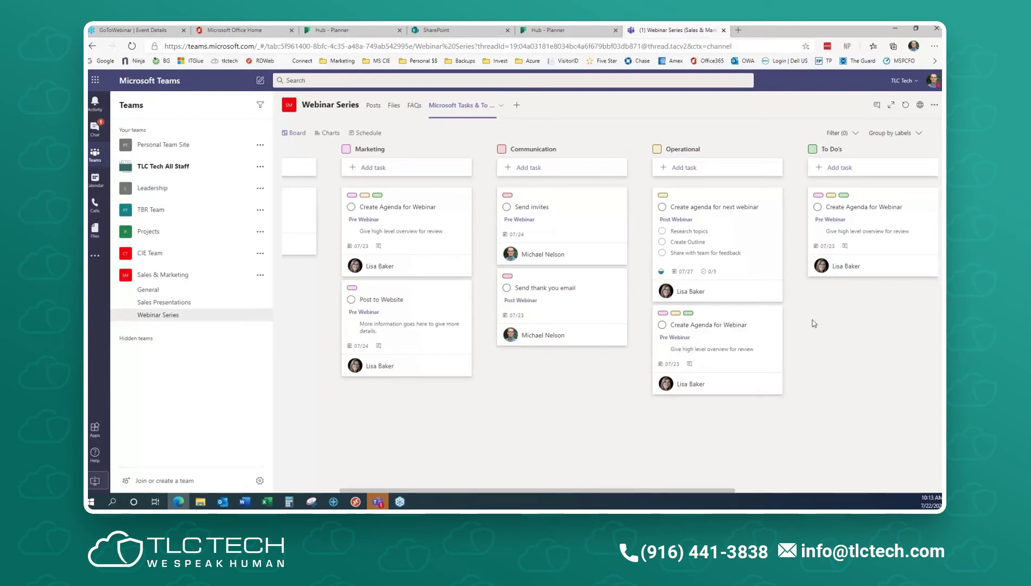
{"action": "left_click", "coordinate": [902, 134]}
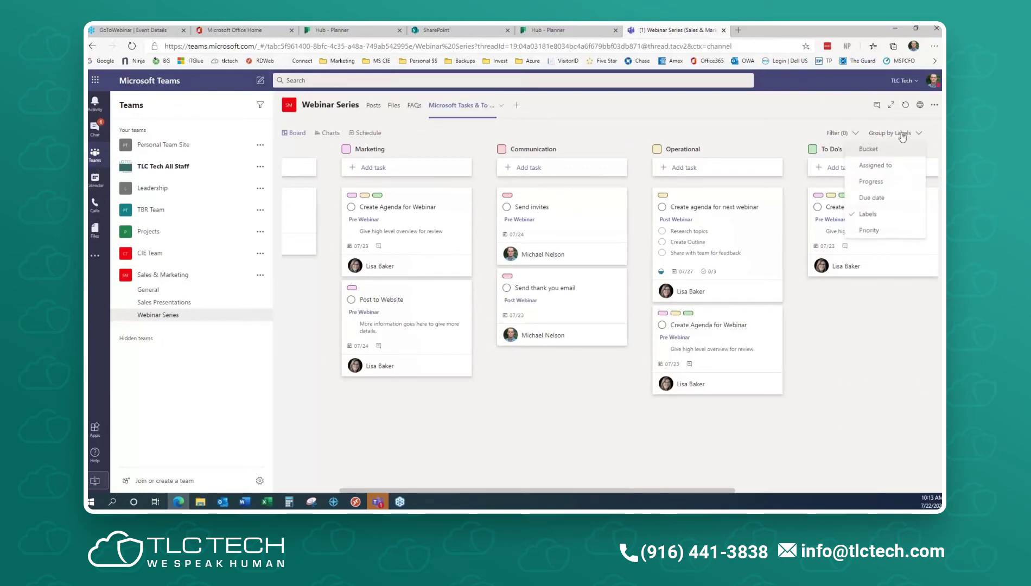
{"action": "left_click", "coordinate": [860, 152]}
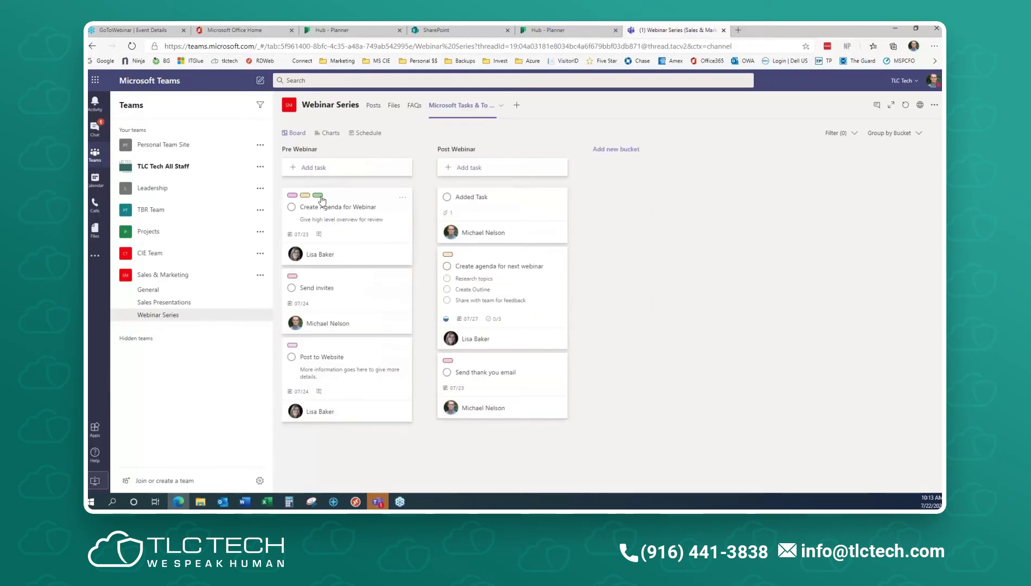
- Remove the Marketing label from Create Agenda for Webinar and open its details
{"action": "left_click", "coordinate": [402, 197]}
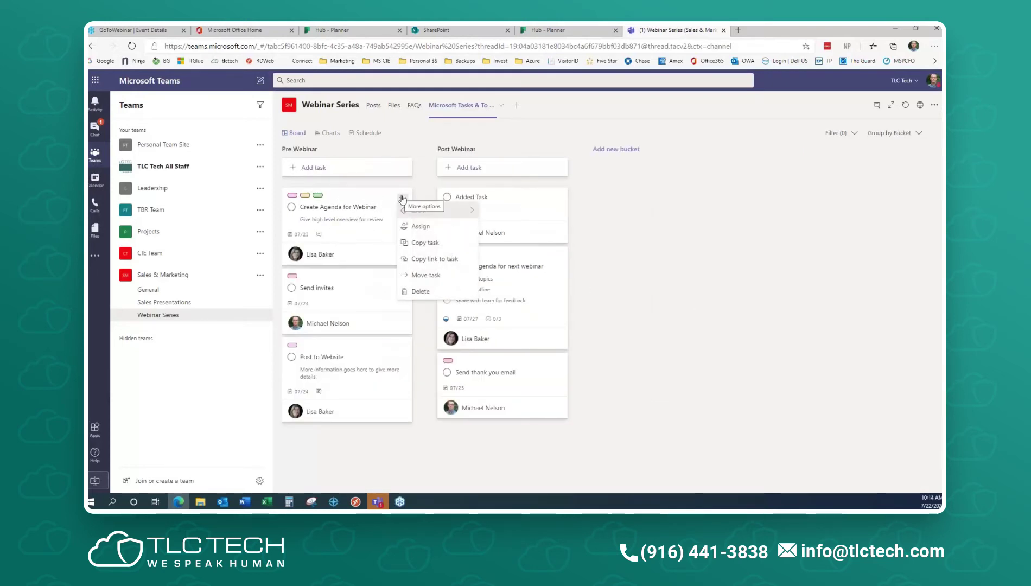
{"action": "mouse_move", "coordinate": [421, 210]}
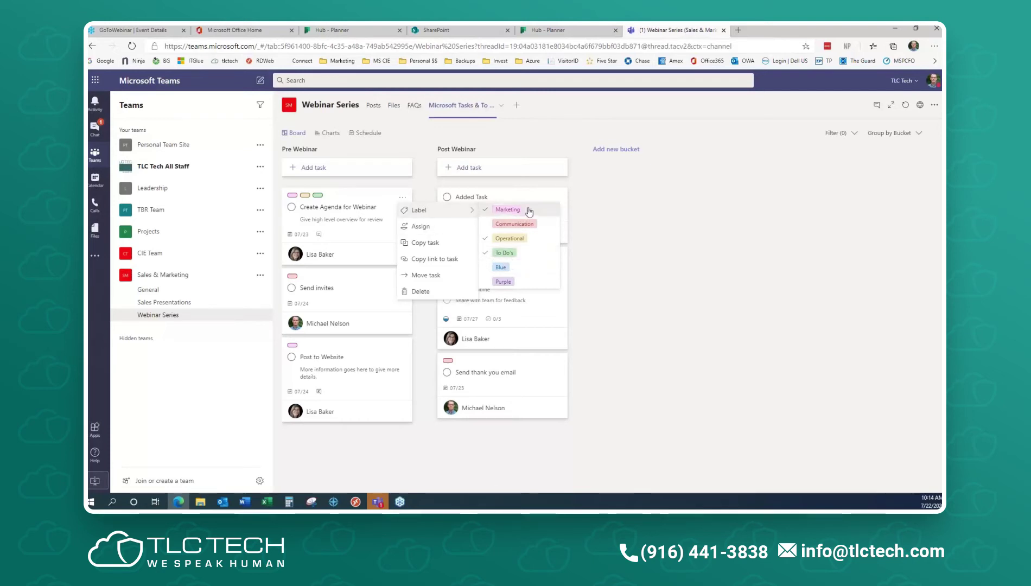
{"action": "left_click", "coordinate": [507, 212]}
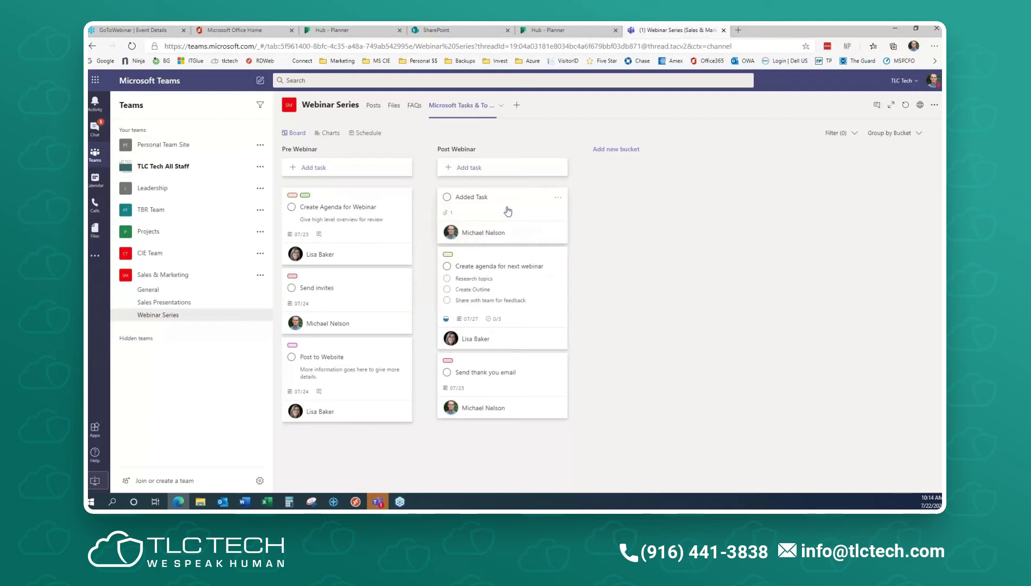
{"action": "left_click", "coordinate": [366, 201]}
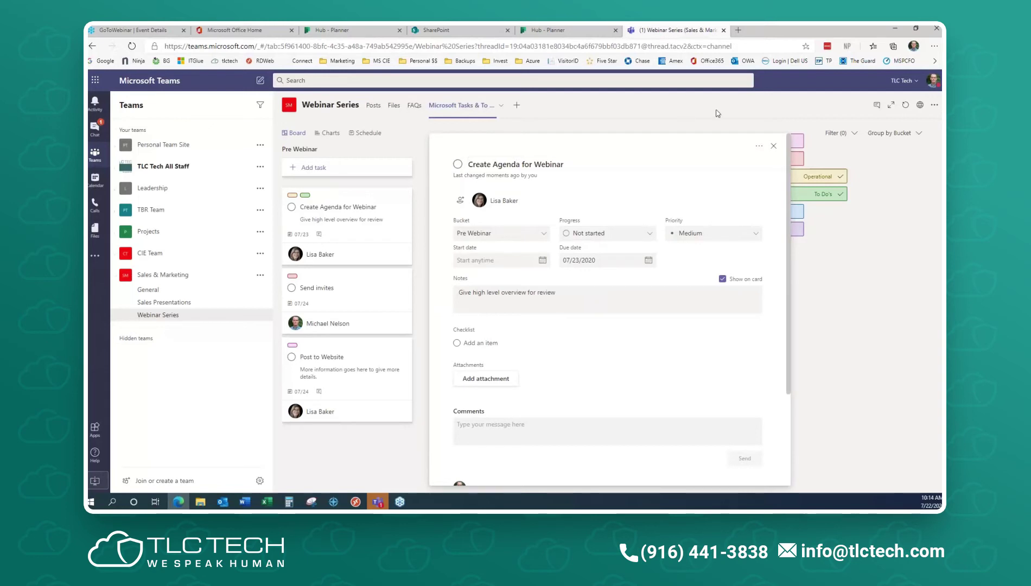
{"action": "left_click", "coordinate": [774, 146]}
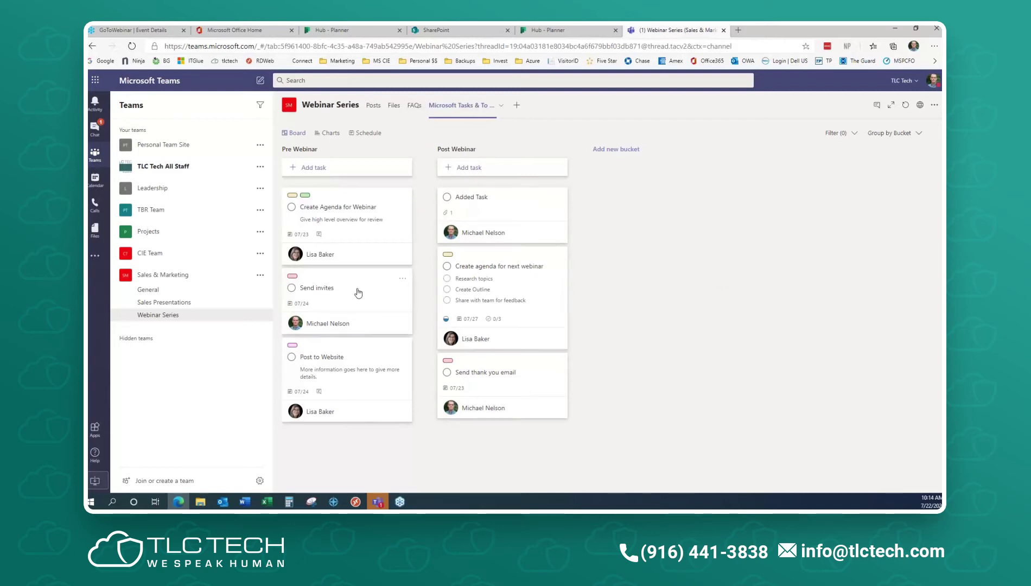
{"action": "left_click", "coordinate": [545, 291]}
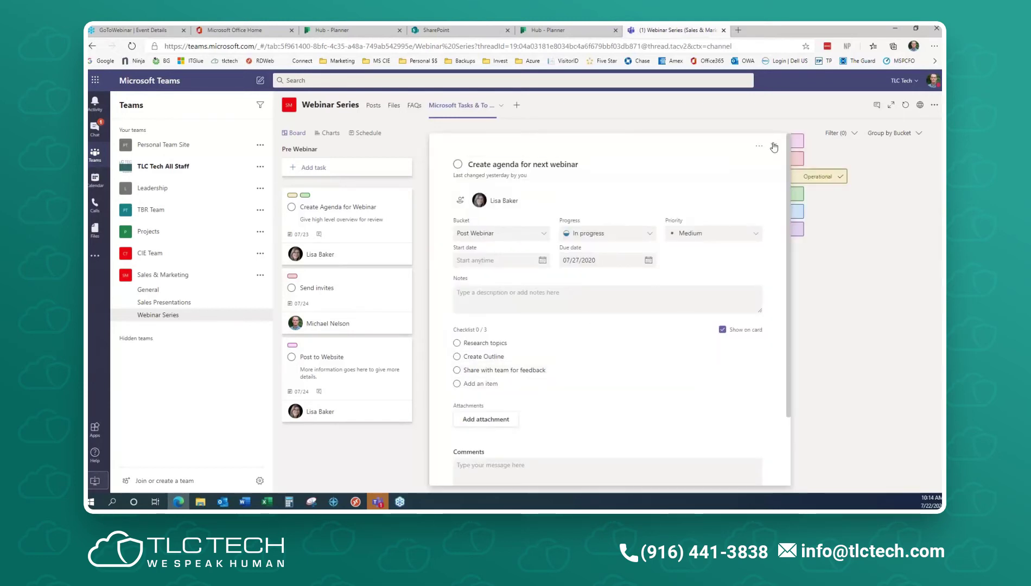
{"action": "left_click", "coordinate": [773, 148]}
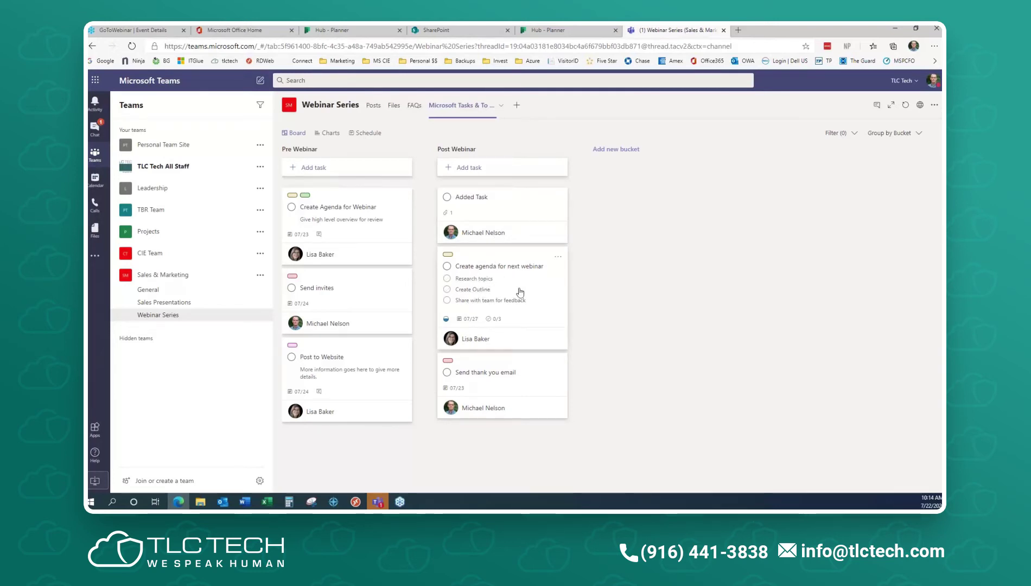
{"action": "left_click", "coordinate": [543, 288]}
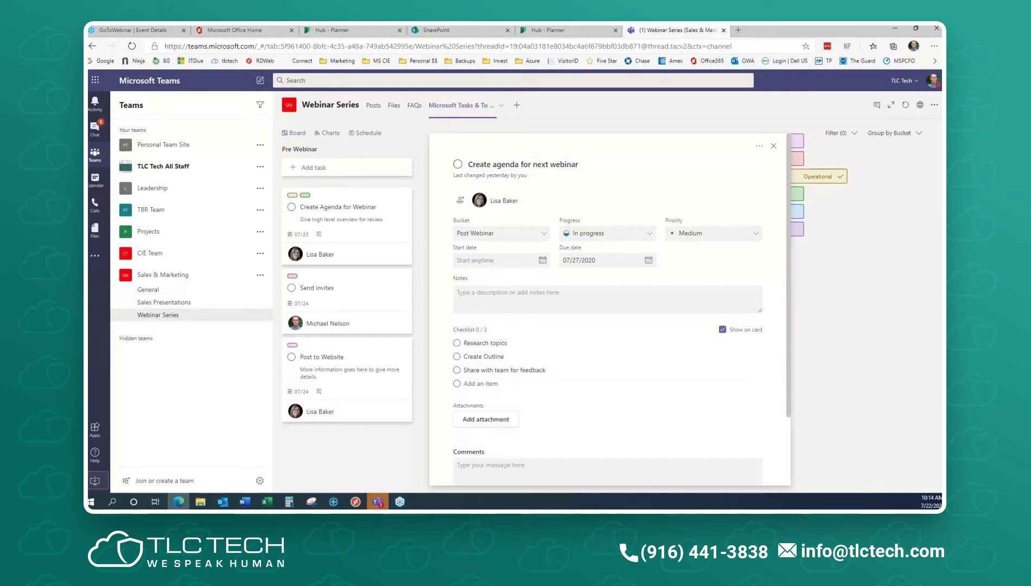
{"action": "left_click", "coordinate": [773, 146]}
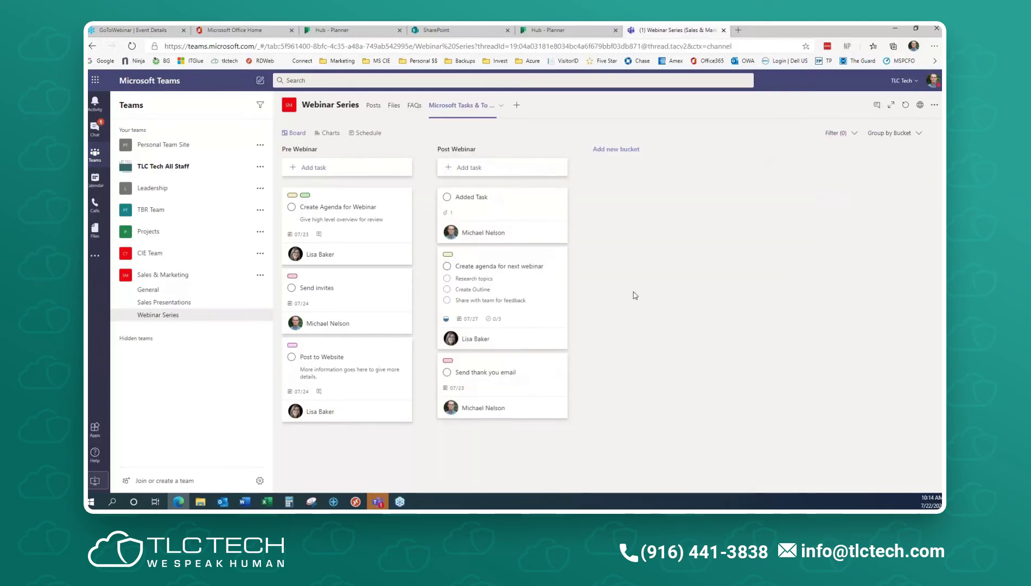
{"action": "left_click", "coordinate": [371, 292]}
{"action": "key", "text": "Escape"}
- Add a Showoff task to Post Webinar, due 07/25, assigned to the matching team member
{"action": "left_click", "coordinate": [490, 169]}
{"action": "type", "text": "Showoff"}
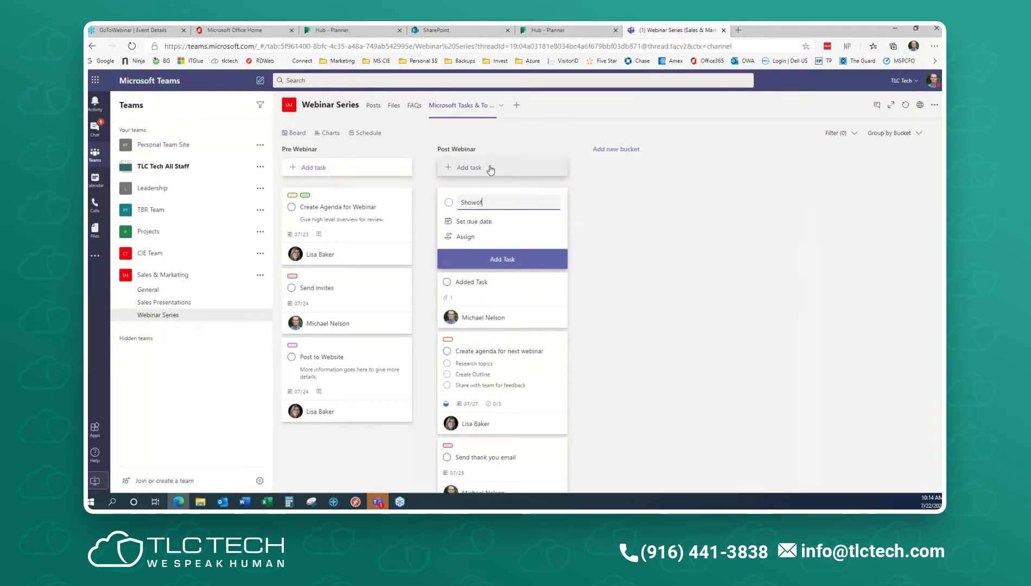
{"action": "left_click", "coordinate": [482, 221]}
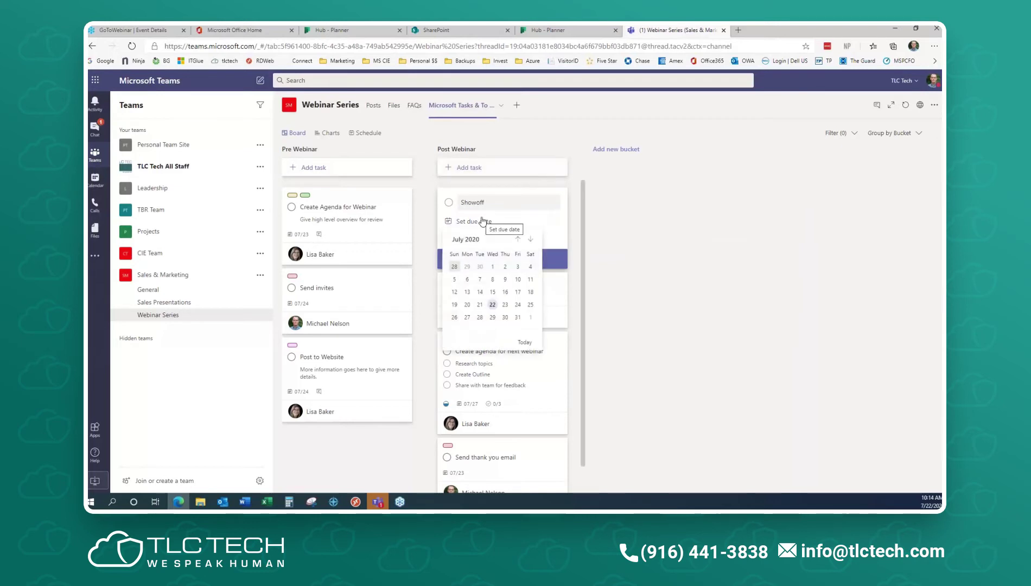
{"action": "left_click", "coordinate": [529, 307]}
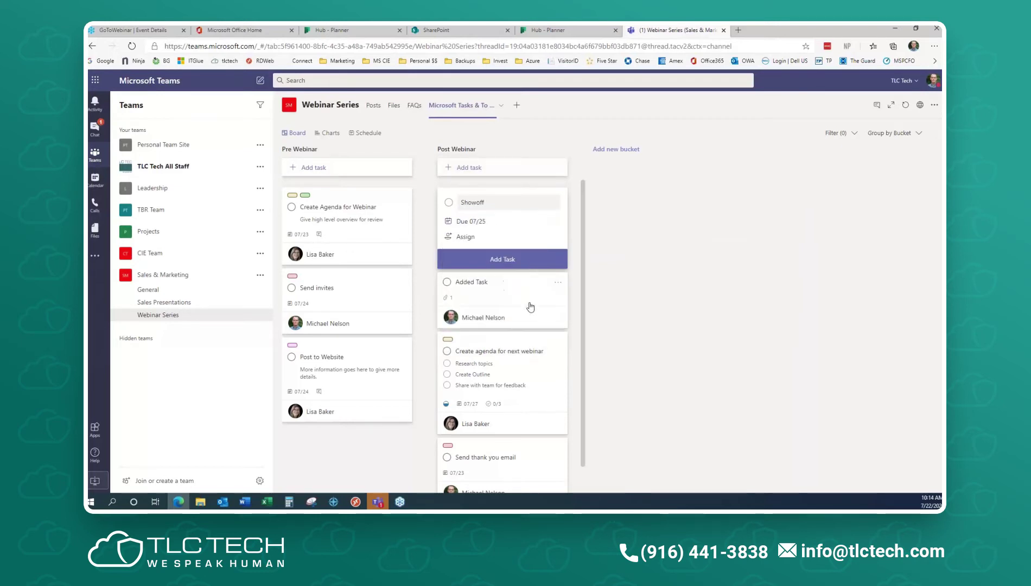
{"action": "left_click", "coordinate": [460, 237]}
{"action": "type", "text": "mn"}
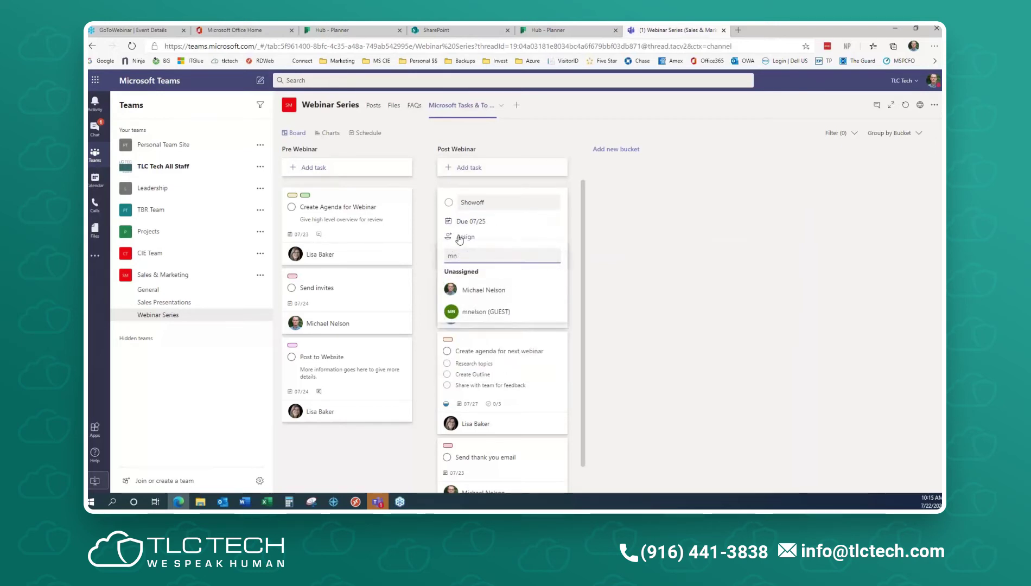
{"action": "left_click", "coordinate": [488, 291]}
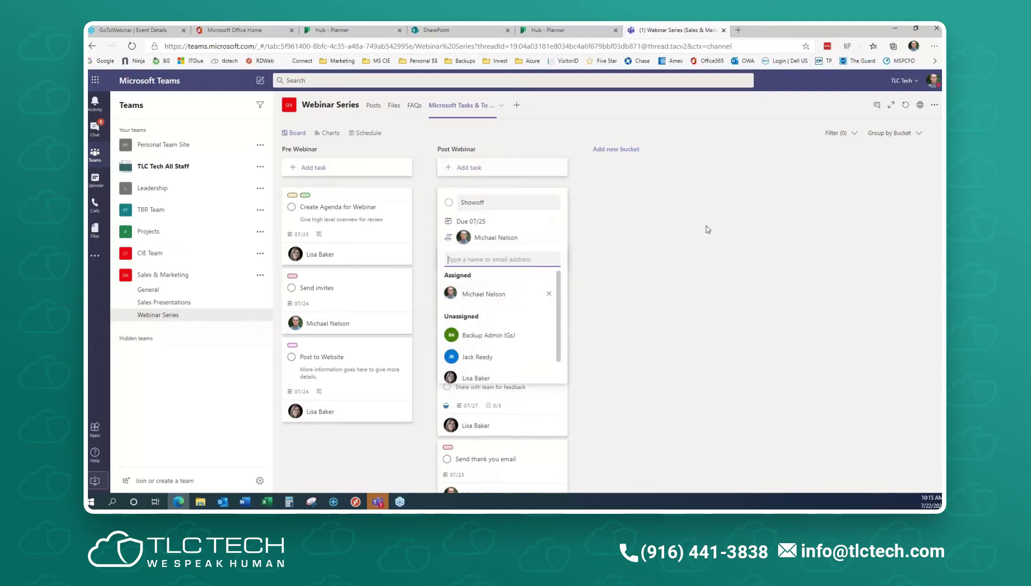
{"action": "left_click", "coordinate": [653, 230]}
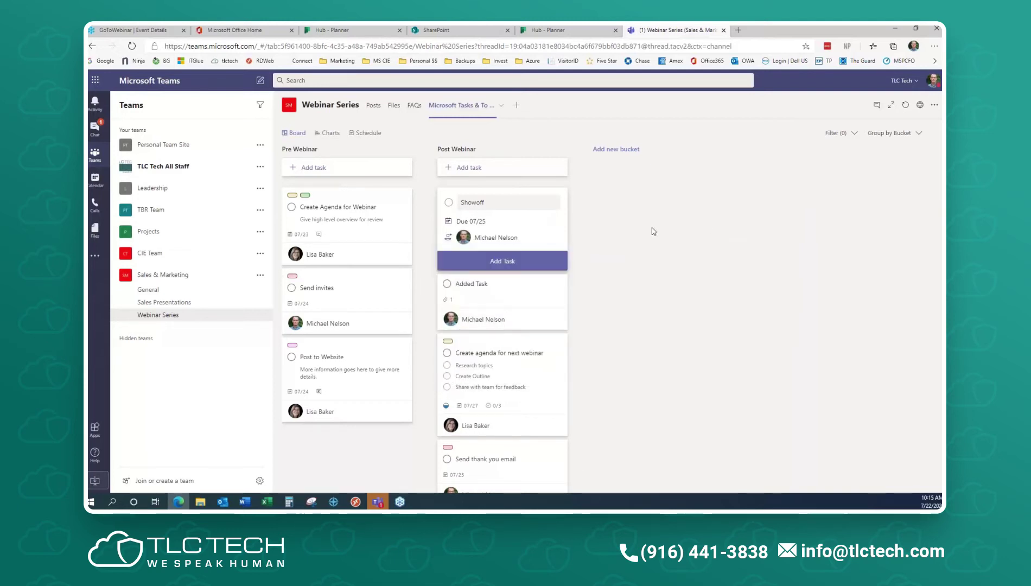
{"action": "left_click", "coordinate": [507, 262]}
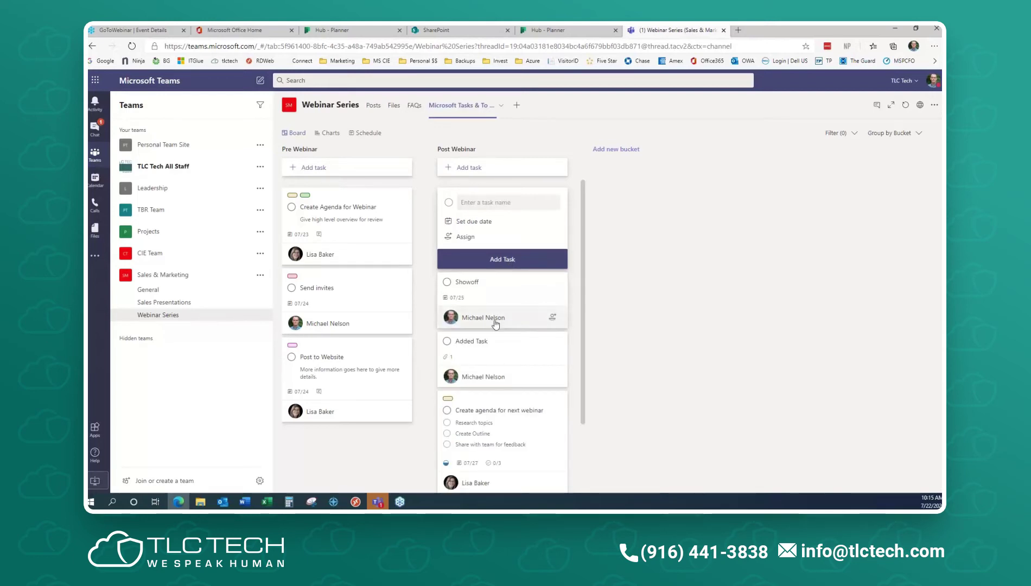
- Give the Showoff task Important priority and the note 'Example here'
{"action": "left_click", "coordinate": [493, 292]}
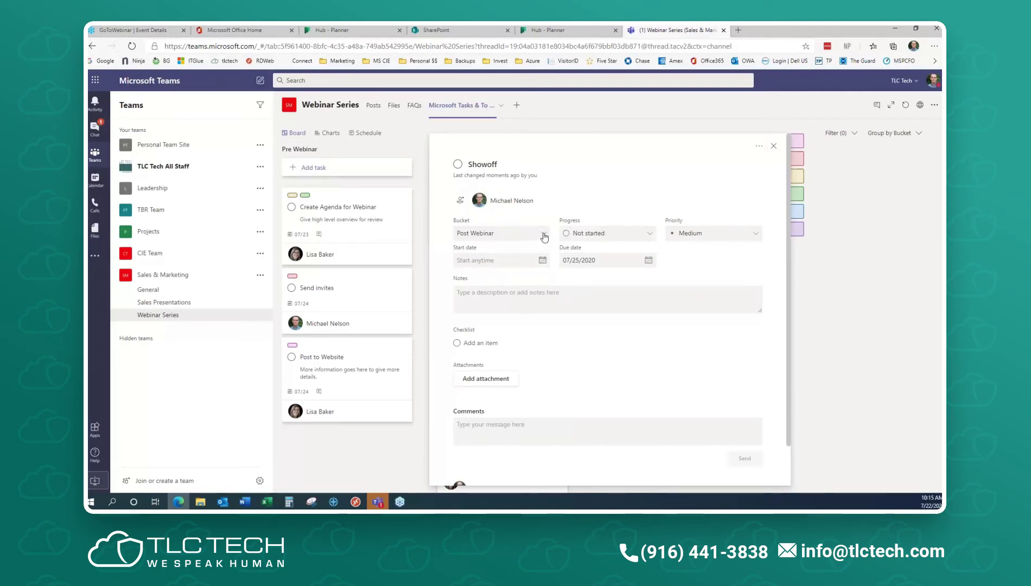
{"action": "left_click", "coordinate": [735, 234]}
{"action": "left_click", "coordinate": [685, 265]}
{"action": "left_click", "coordinate": [483, 307]}
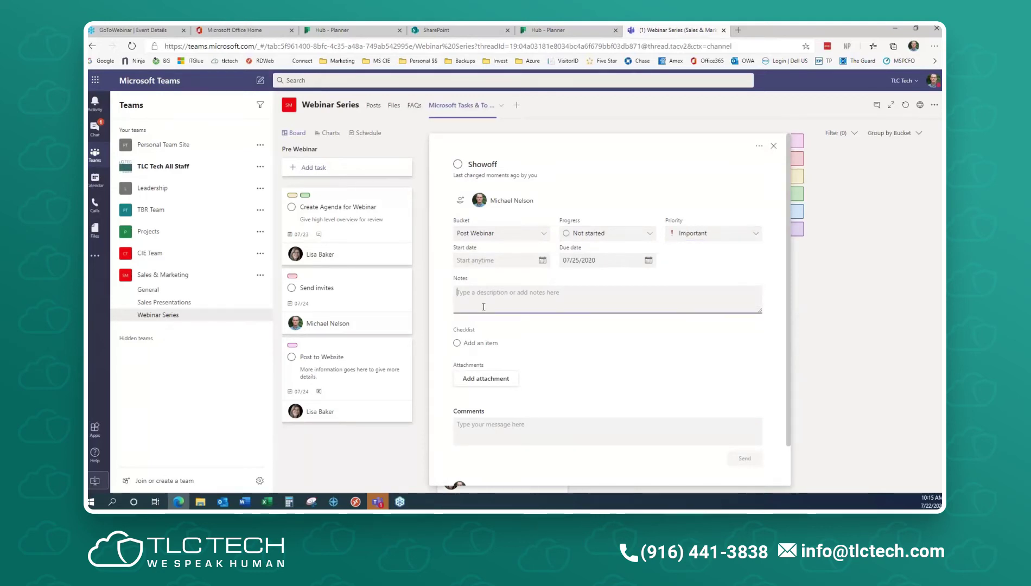
{"action": "type", "text": "Example here"}
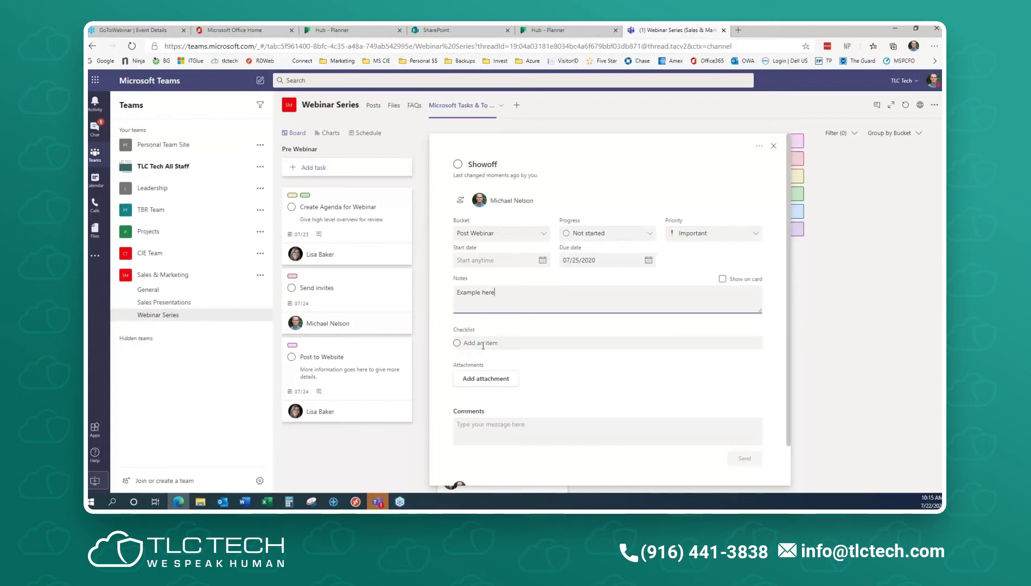
- Add checklist items Action 1, Action 2 and Action 3
{"action": "left_click", "coordinate": [483, 345]}
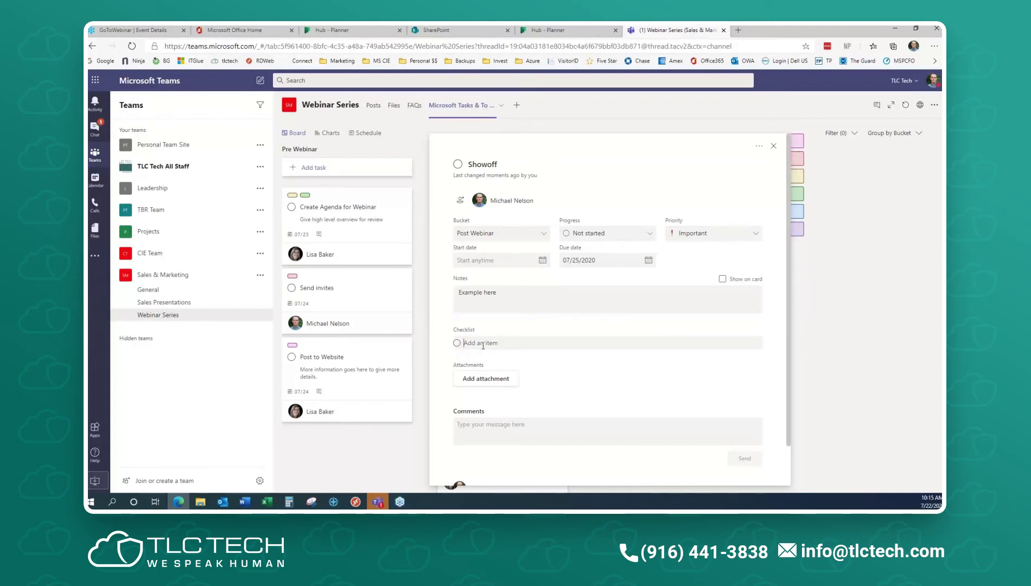
{"action": "type", "text": "Action 1"}
{"action": "key", "text": "Return"}
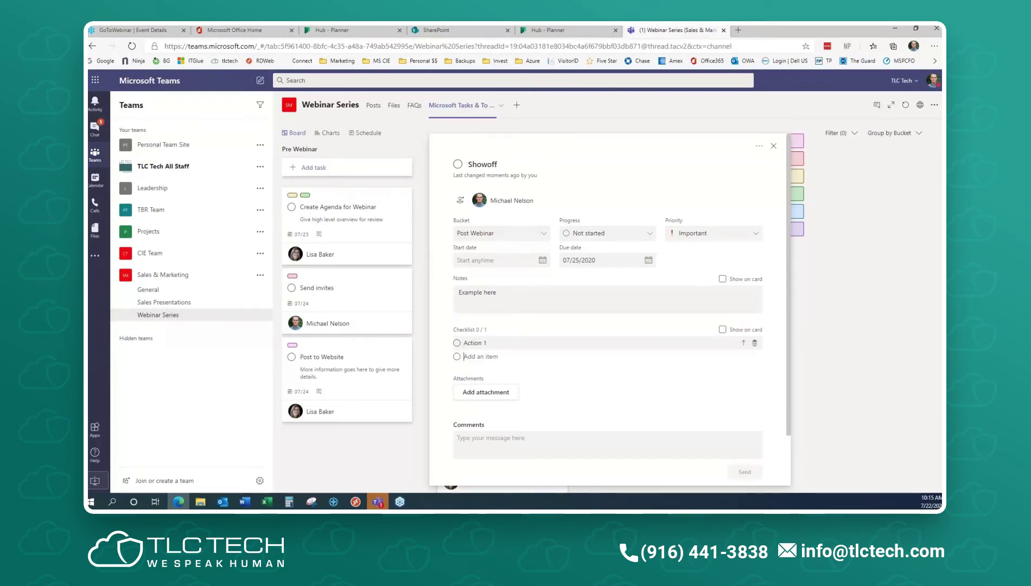
{"action": "type", "text": "Action 2"}
{"action": "key", "text": "Return"}
{"action": "type", "text": "A"}
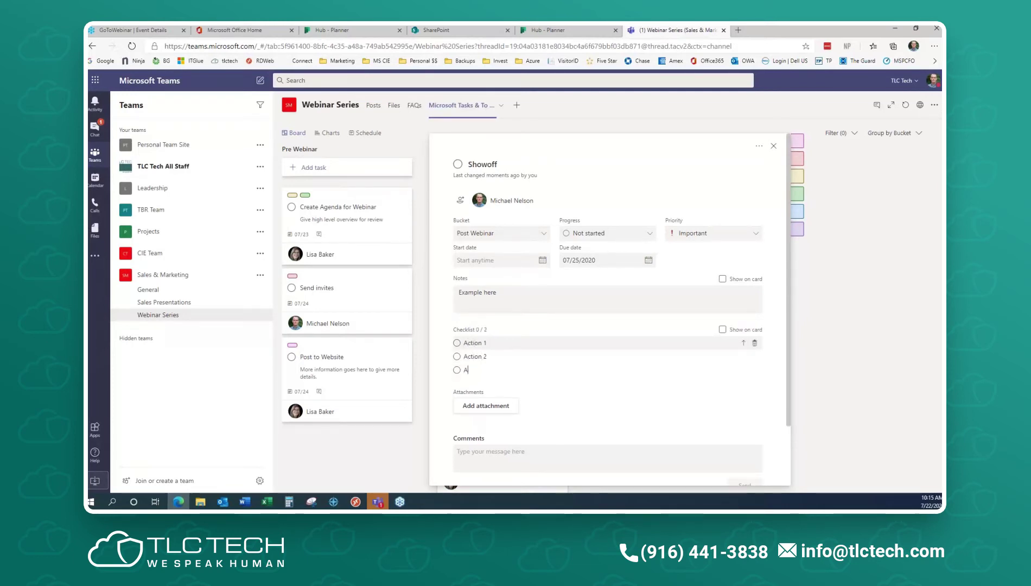
{"action": "type", "text": "ction 3"}
{"action": "key", "text": "Return"}
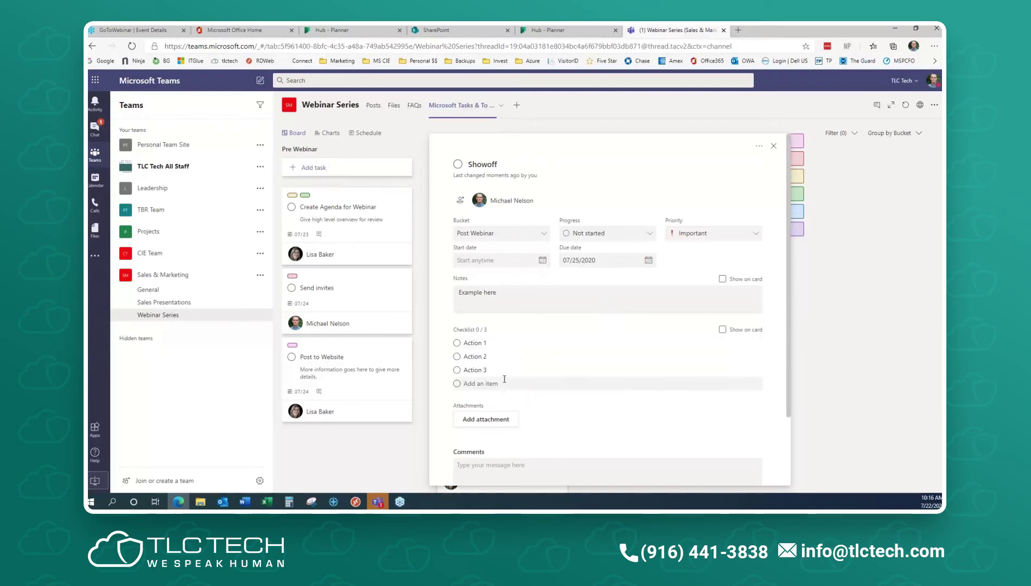
- Show the Showoff task's checklist on its card so Action 1, Action 2 and Action 3 appear
{"action": "left_click", "coordinate": [774, 146]}
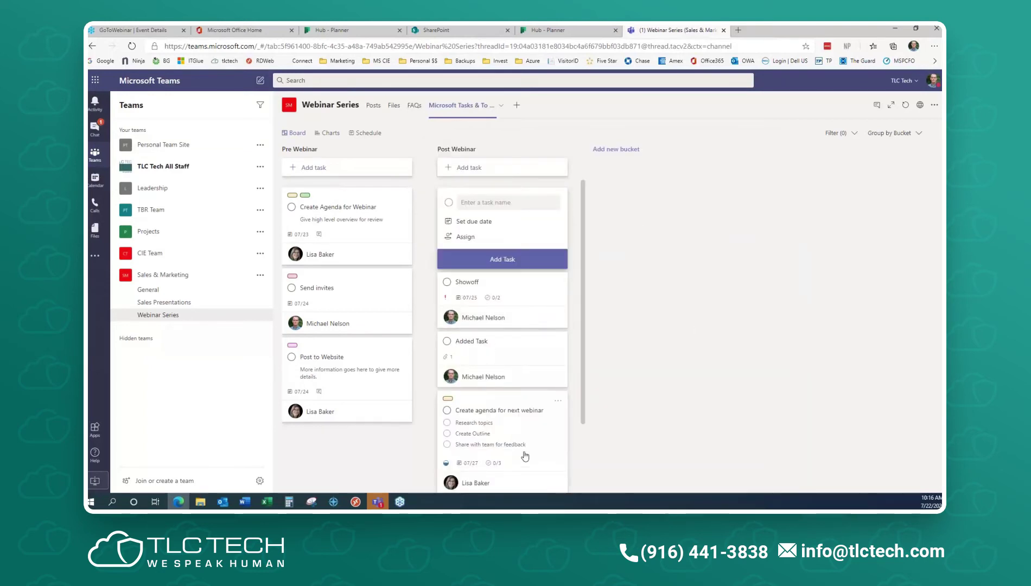
{"action": "left_click", "coordinate": [525, 296]}
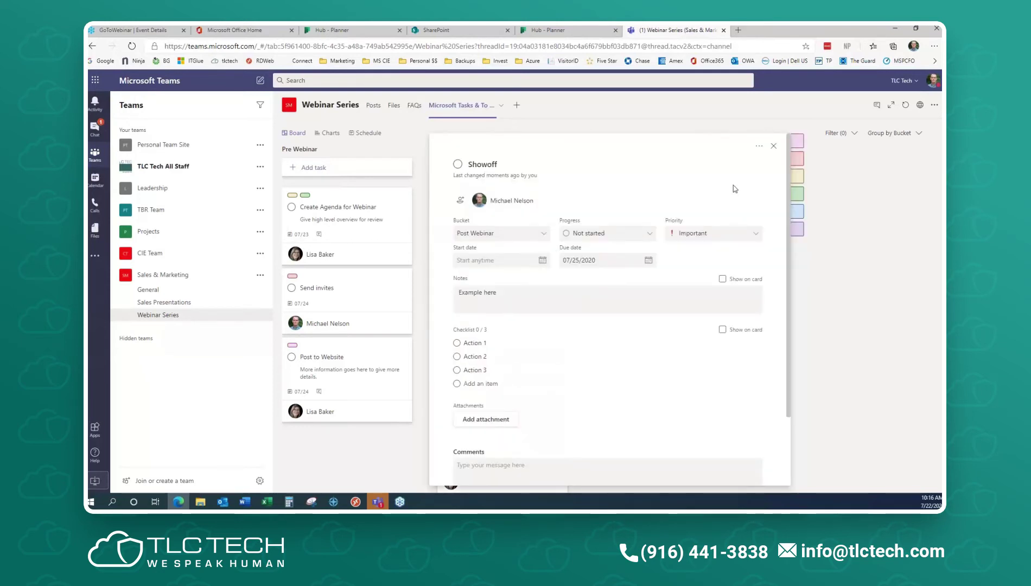
{"action": "left_click", "coordinate": [775, 148]}
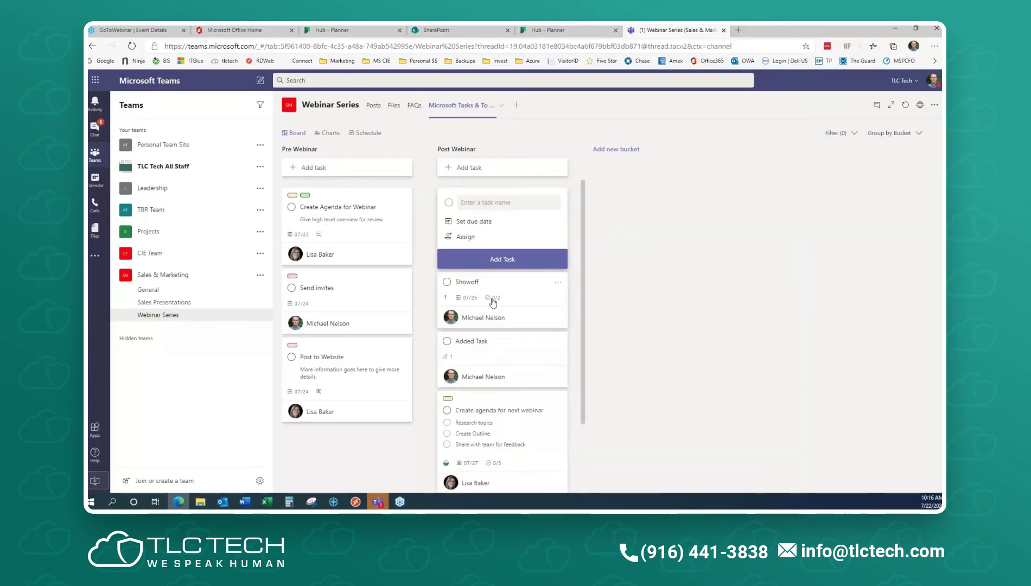
{"action": "mouse_move", "coordinate": [488, 303]}
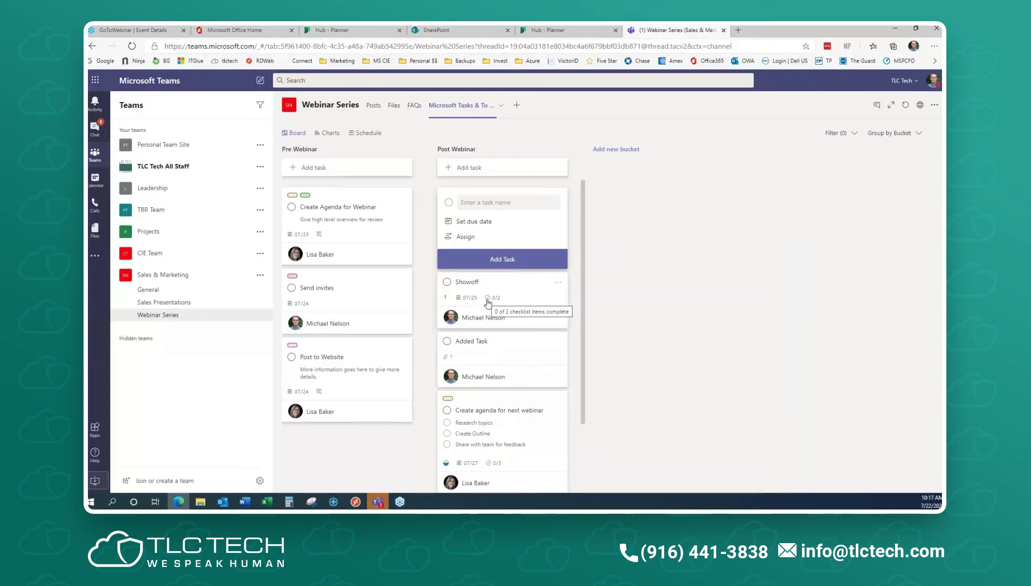
{"action": "left_click", "coordinate": [540, 299]}
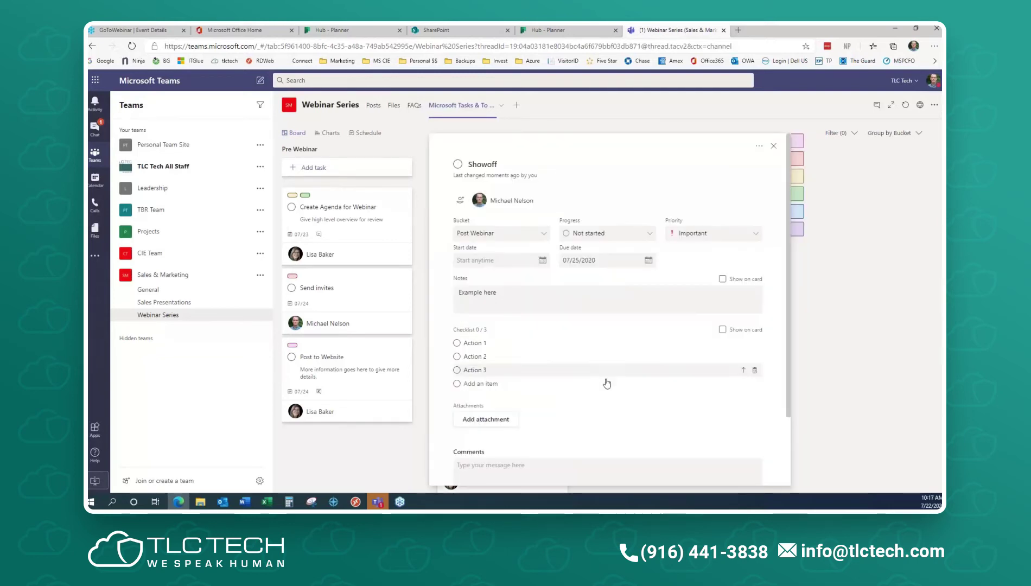
{"action": "left_click", "coordinate": [722, 330]}
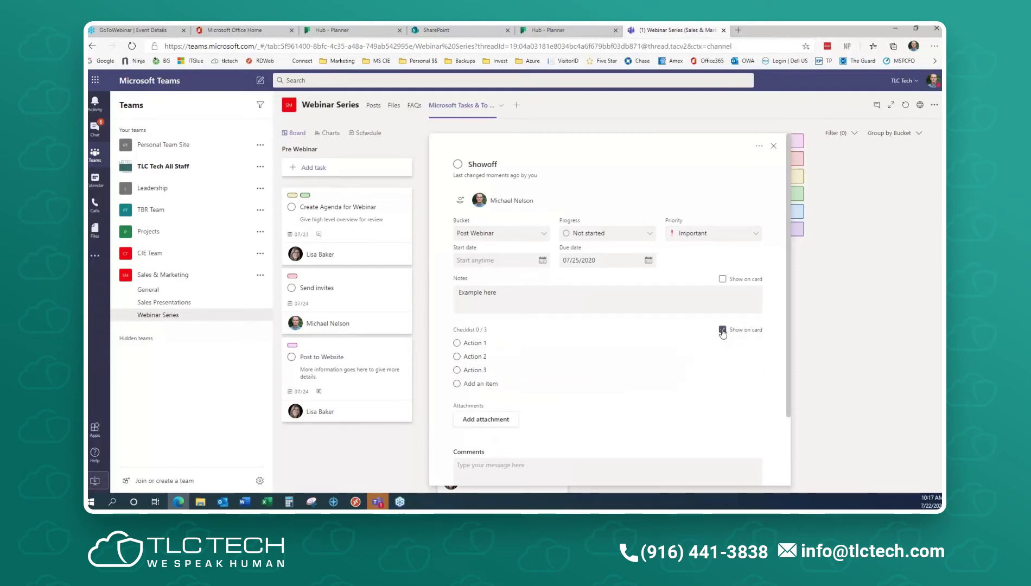
{"action": "left_click", "coordinate": [774, 148]}
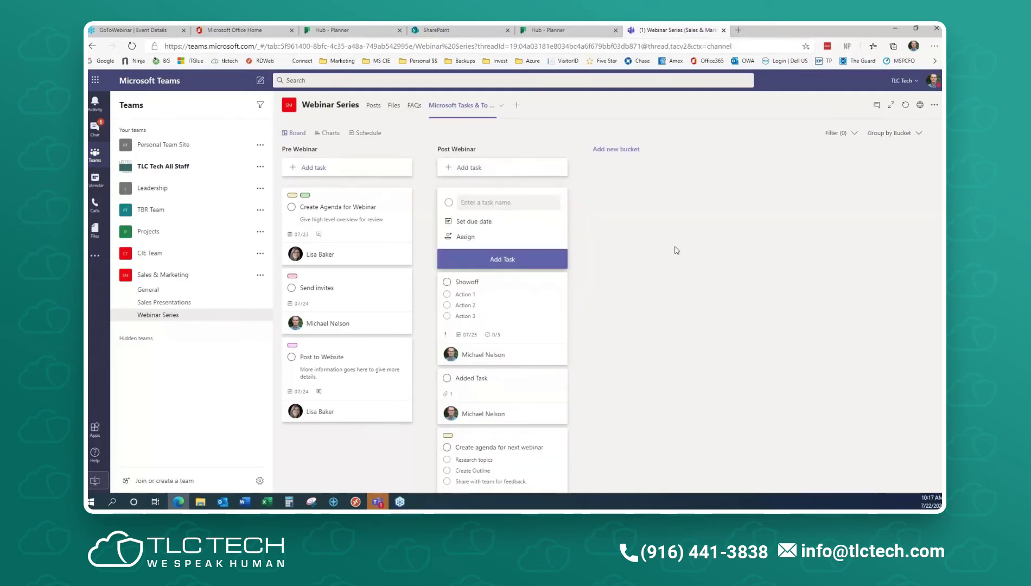
- Mark checklist item Action 1 as complete on the Showoff task
{"action": "left_click", "coordinate": [469, 298]}
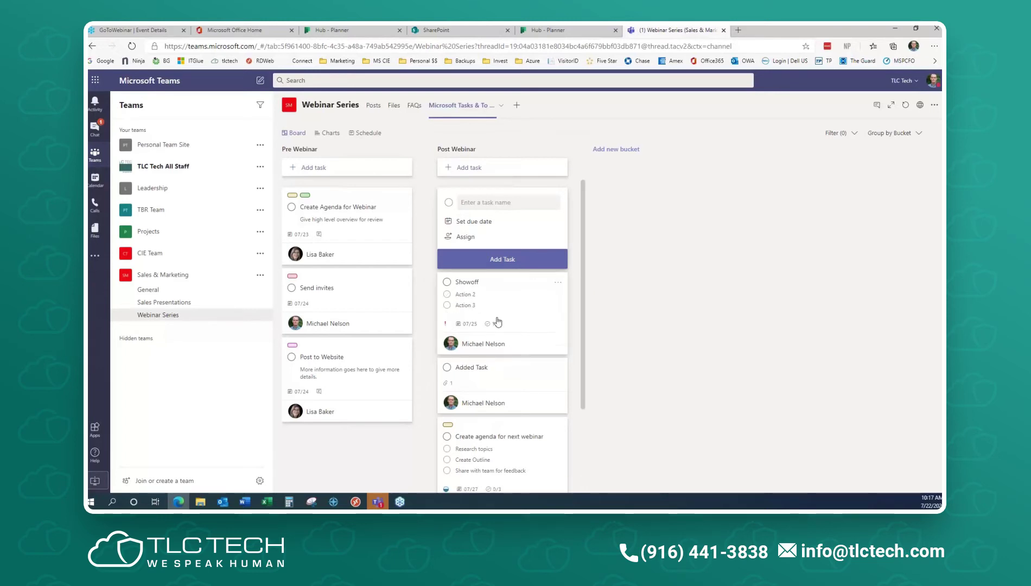
{"action": "left_click", "coordinate": [538, 296]}
{"action": "left_click", "coordinate": [456, 343]}
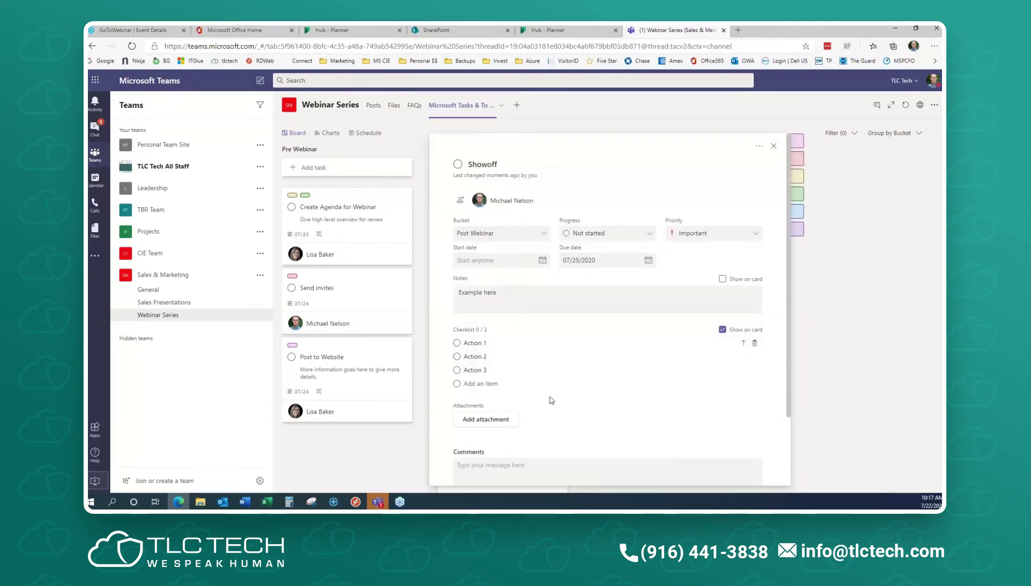
{"action": "left_click", "coordinate": [456, 342]}
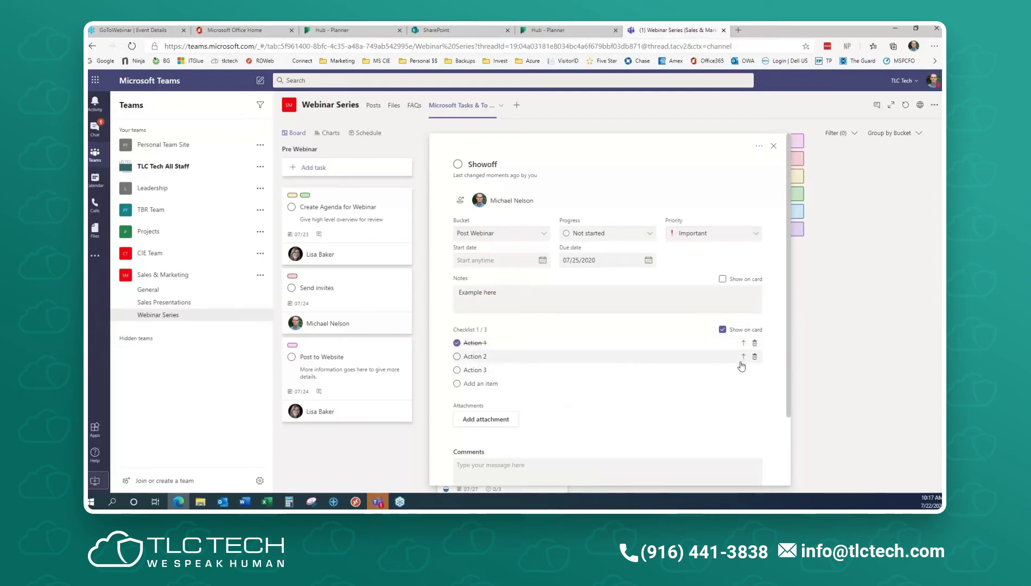
- Remove Action 3 from Showoff's checklist and open the Action 3 task's details
{"action": "left_click", "coordinate": [754, 370]}
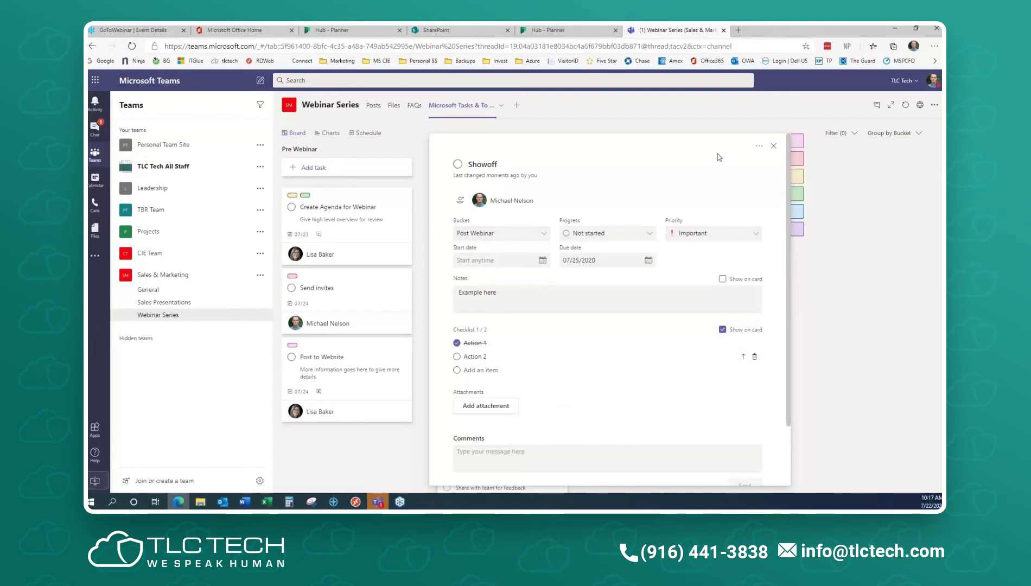
{"action": "left_click", "coordinate": [773, 145]}
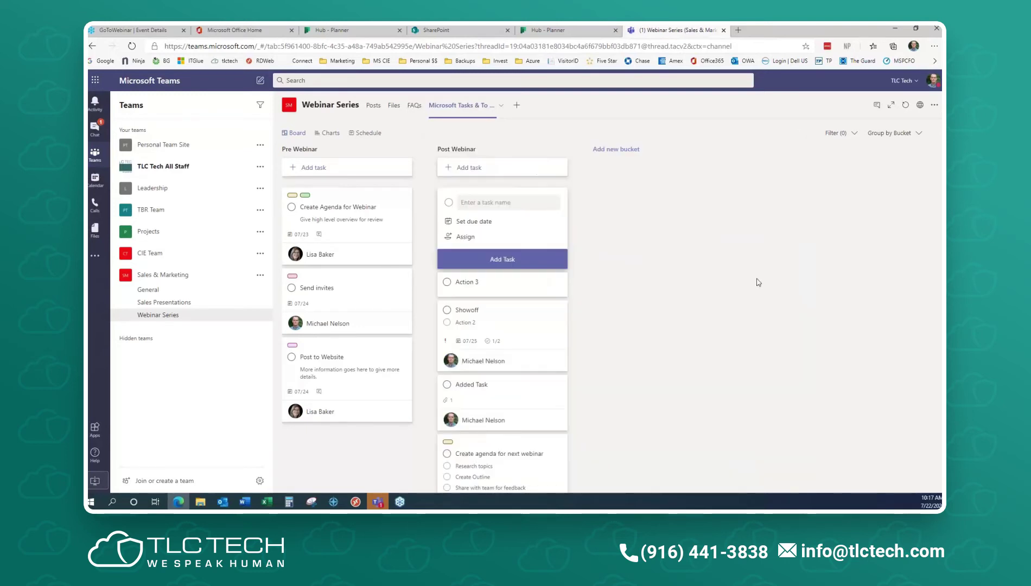
{"action": "left_click", "coordinate": [511, 287]}
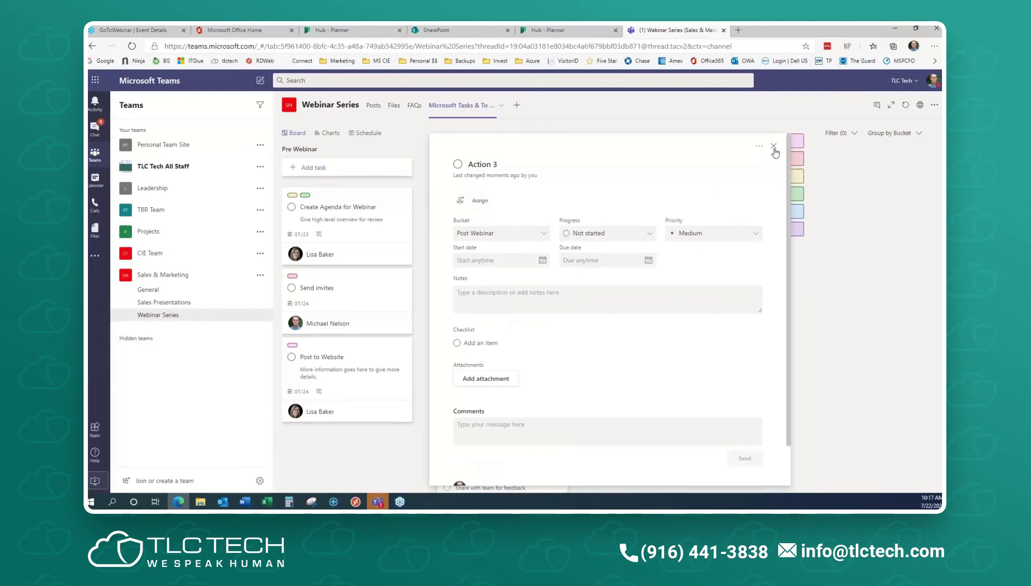
- Switch the Showoff card between showing its notes and its checklist
{"action": "left_click", "coordinate": [773, 146]}
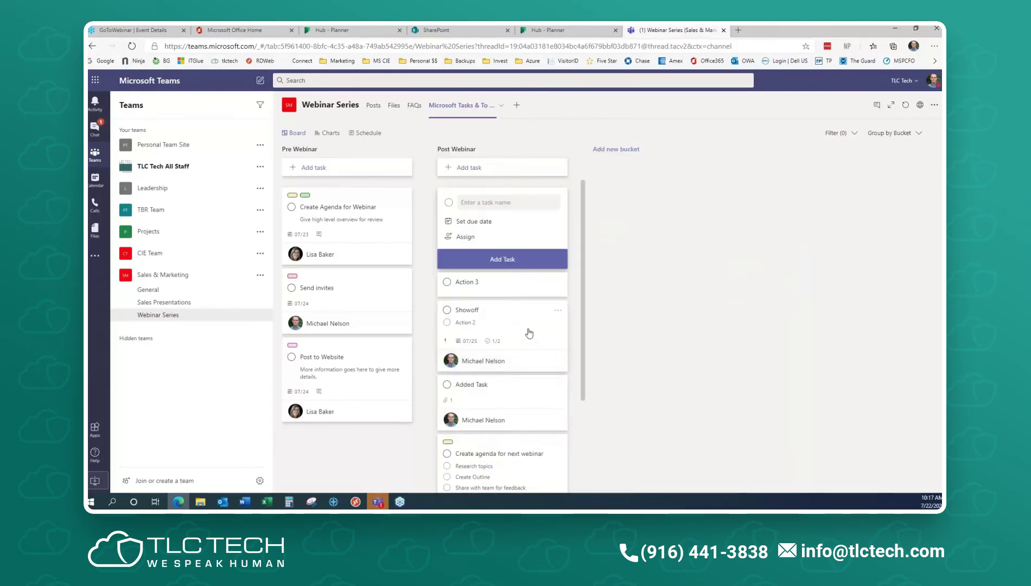
{"action": "left_click", "coordinate": [529, 333]}
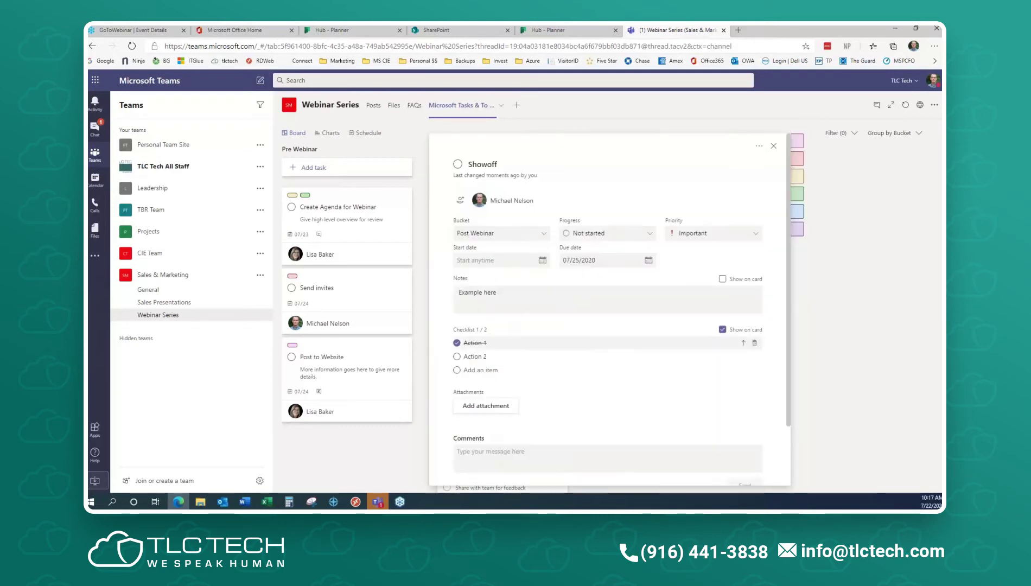
{"action": "left_click", "coordinate": [722, 331]}
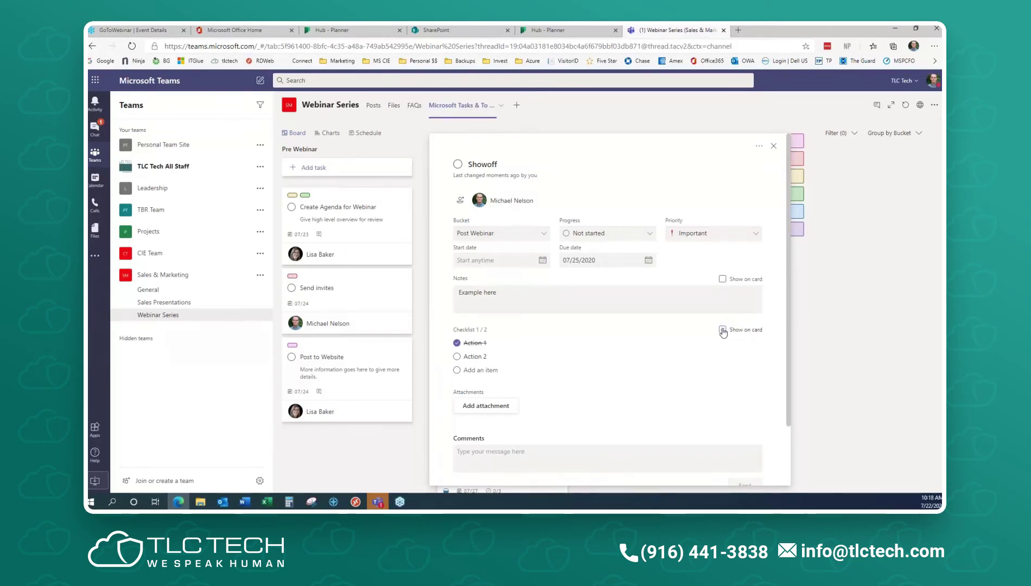
{"action": "left_click", "coordinate": [722, 278]}
{"action": "left_click", "coordinate": [573, 295]}
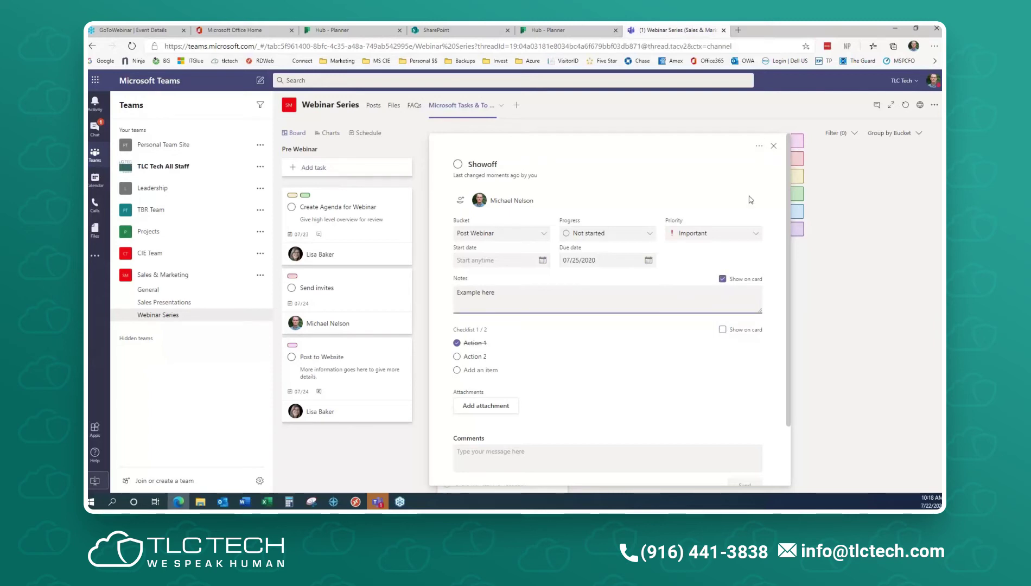
{"action": "left_click", "coordinate": [773, 145]}
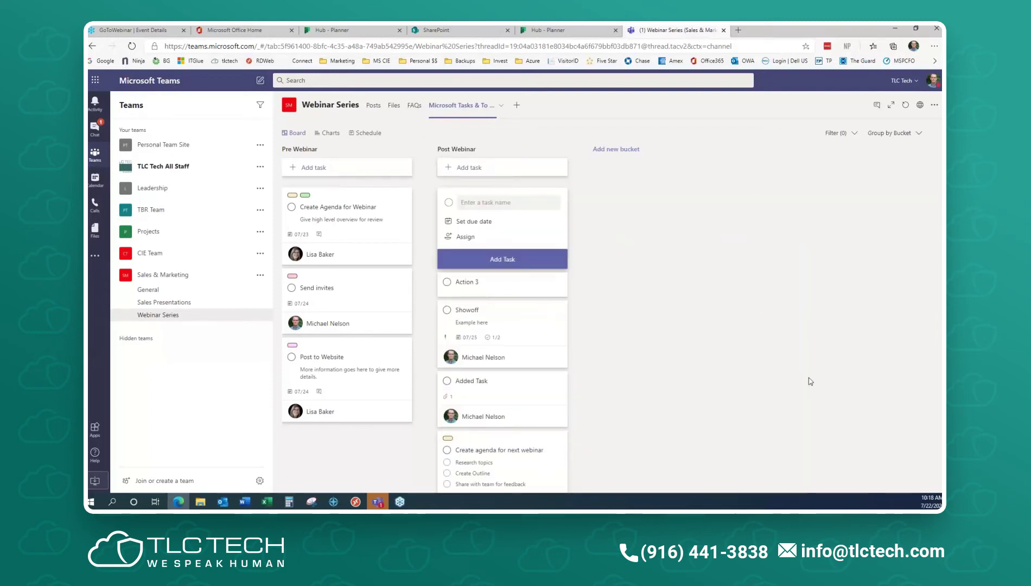
{"action": "left_click", "coordinate": [549, 325]}
{"action": "left_click", "coordinate": [722, 329]}
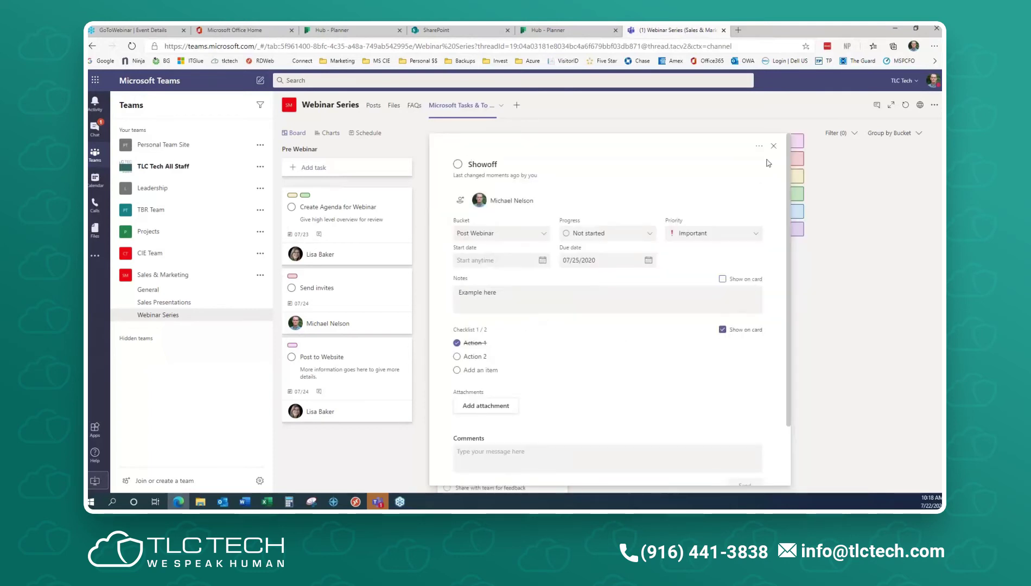
{"action": "left_click", "coordinate": [774, 146]}
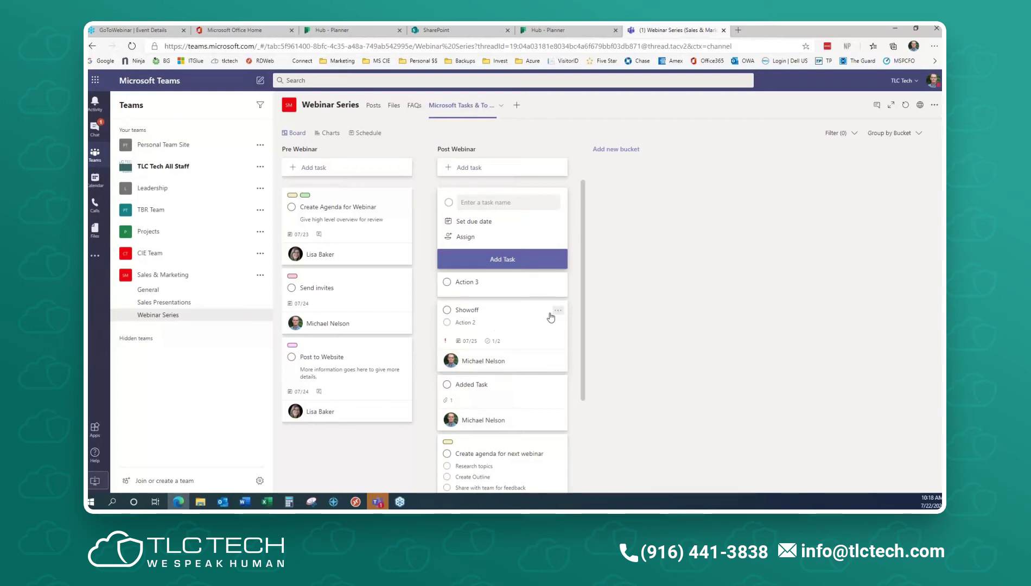
- Write the note 'Show Notes Example here' on Showoff and compare notes versus checklist on the card
{"action": "left_click", "coordinate": [536, 336]}
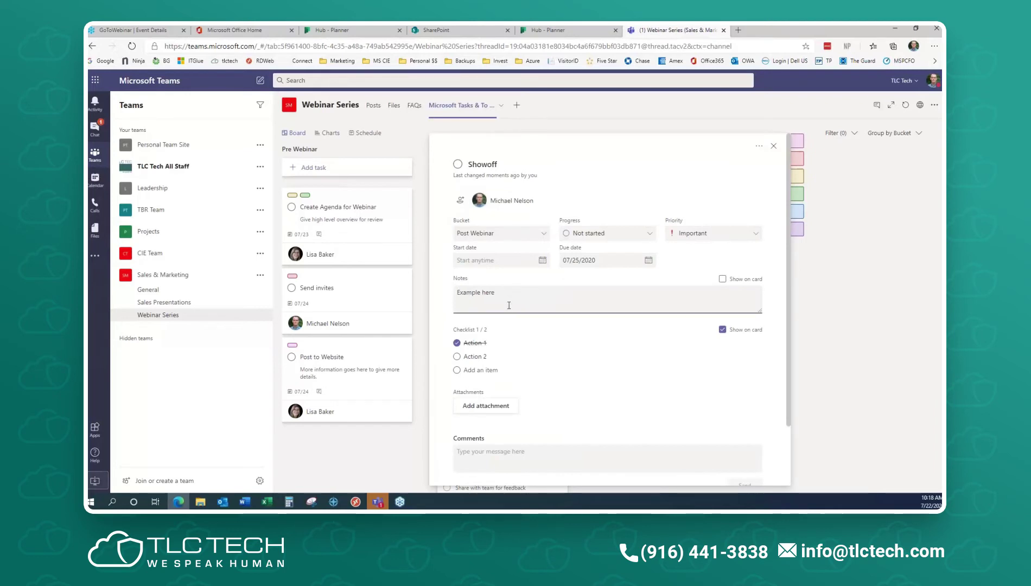
{"action": "type", "text": "Show Notes"}
{"action": "left_click", "coordinate": [722, 279]}
{"action": "left_click", "coordinate": [722, 329]}
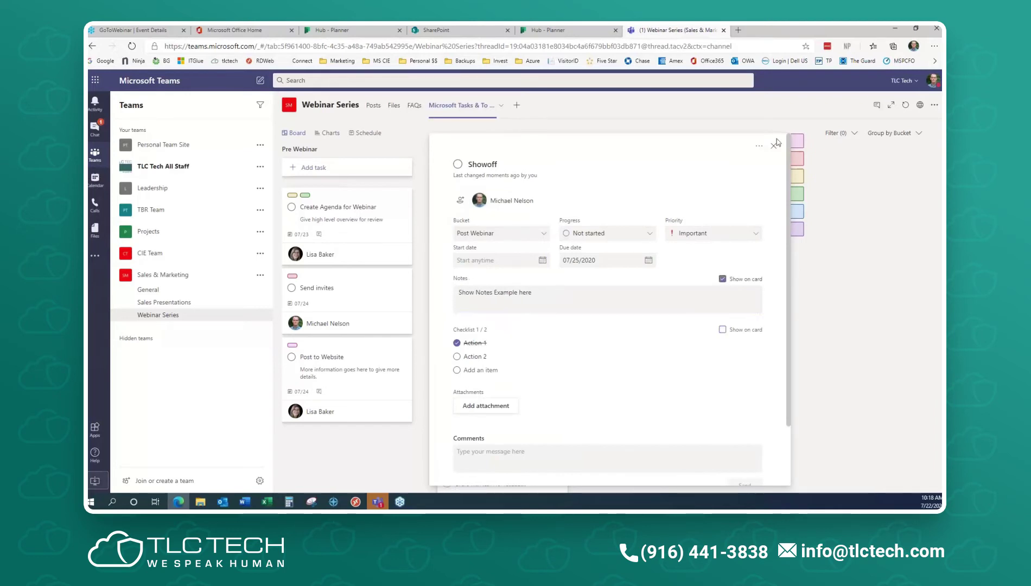
{"action": "left_click", "coordinate": [773, 145]}
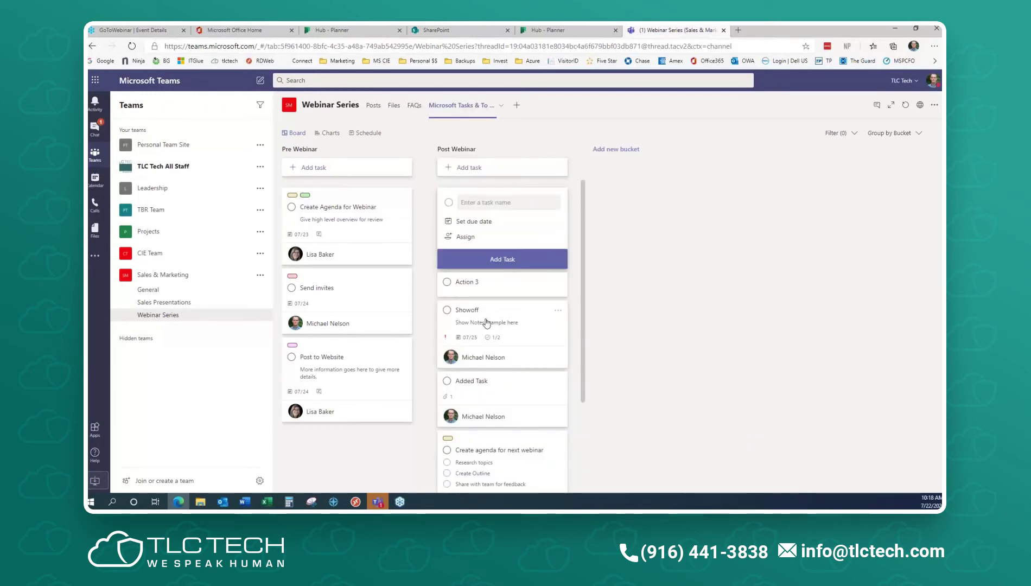
{"action": "left_click", "coordinate": [539, 332]}
{"action": "left_click", "coordinate": [722, 329]}
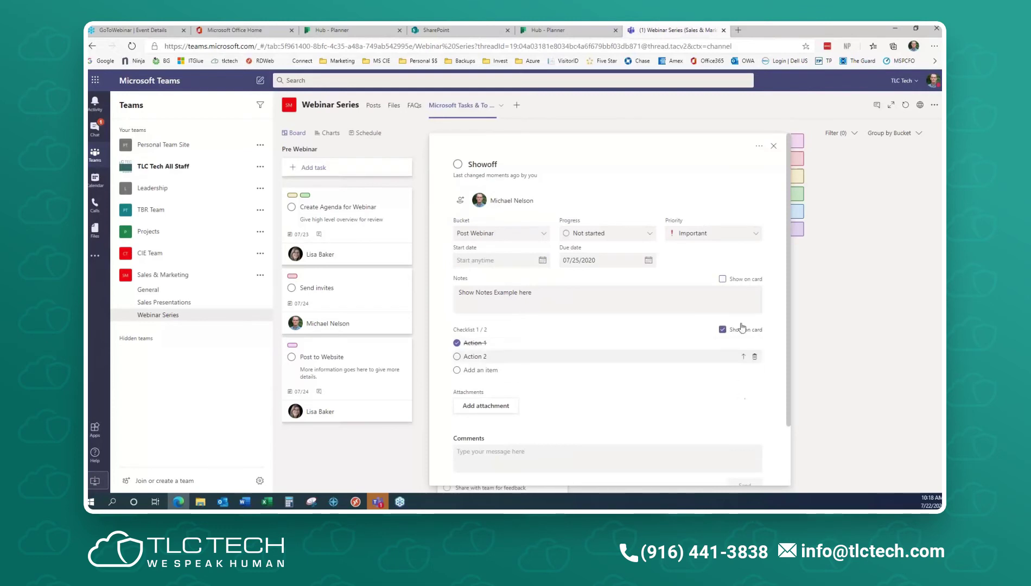
{"action": "left_click", "coordinate": [722, 279]}
{"action": "left_click", "coordinate": [722, 279]}
{"action": "left_click", "coordinate": [722, 329]}
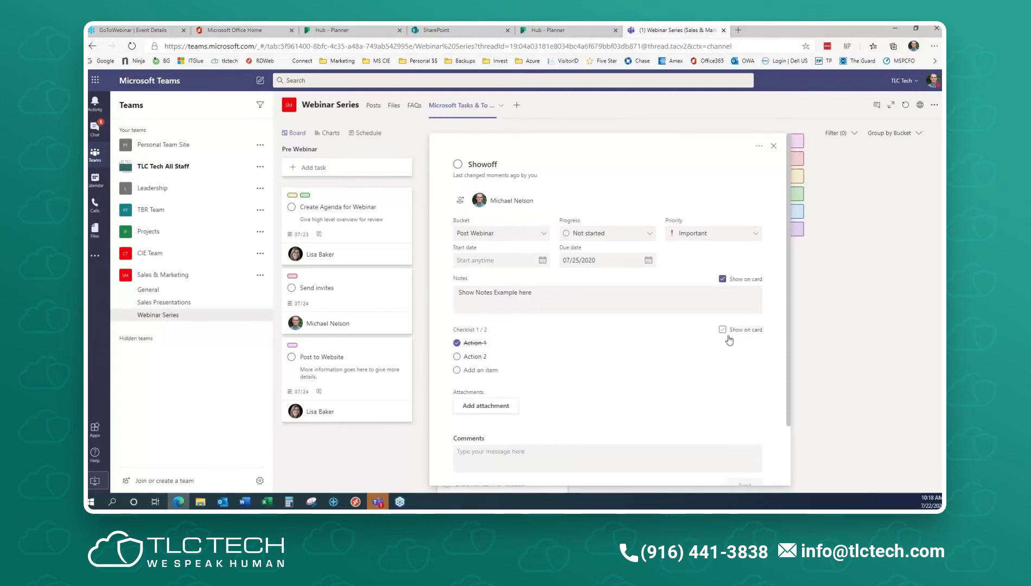
{"action": "left_click", "coordinate": [722, 329]}
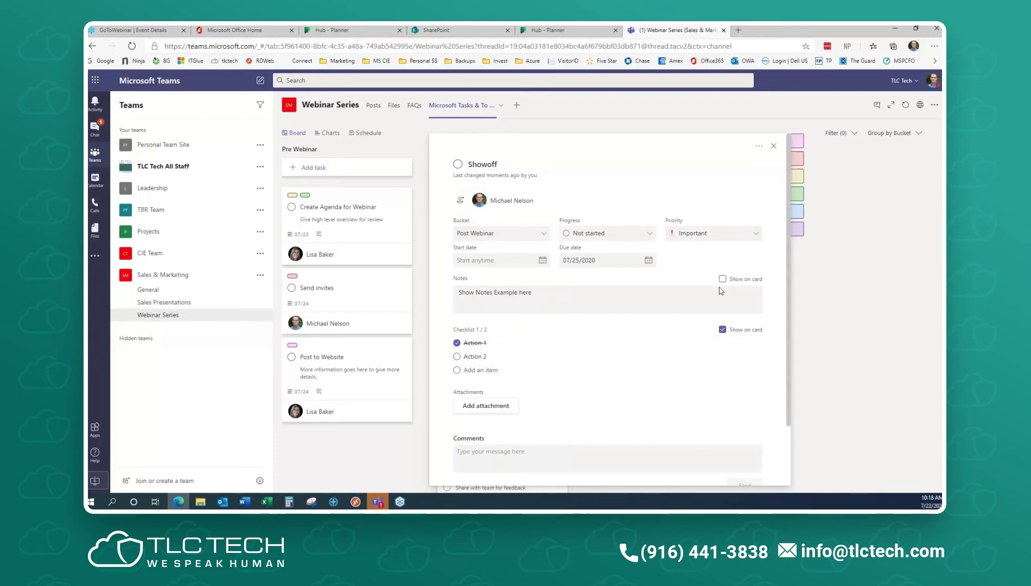
{"action": "left_click", "coordinate": [773, 146]}
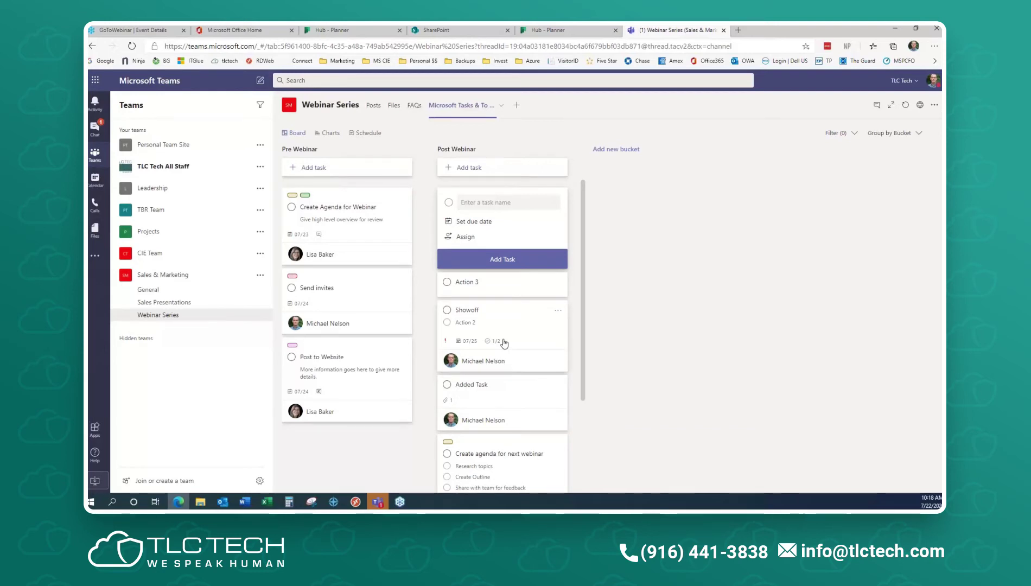
- Uncheck Action 1 in Showoff's checklist and show the notes on the card
{"action": "left_click", "coordinate": [545, 339]}
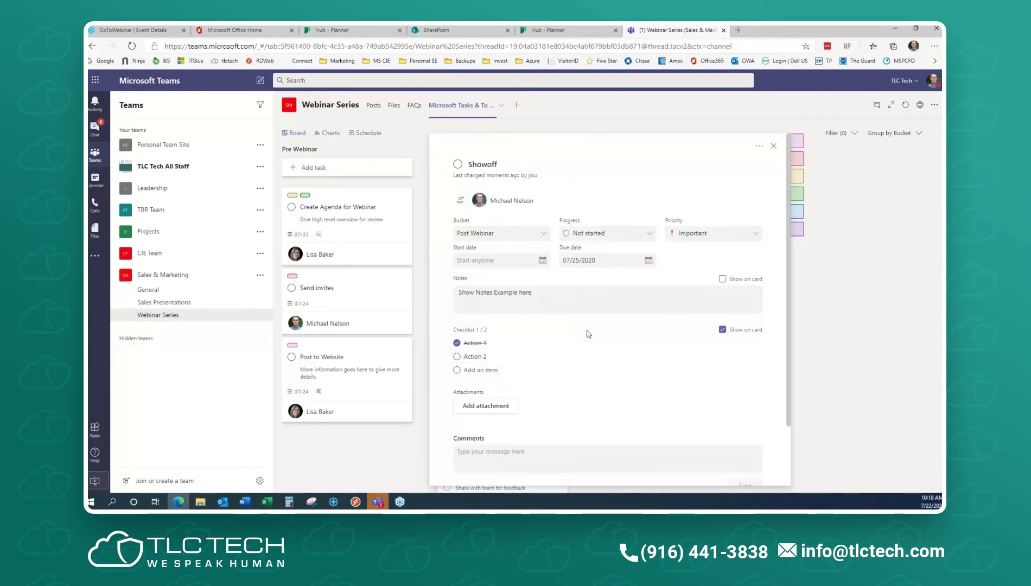
{"action": "left_click", "coordinate": [457, 344]}
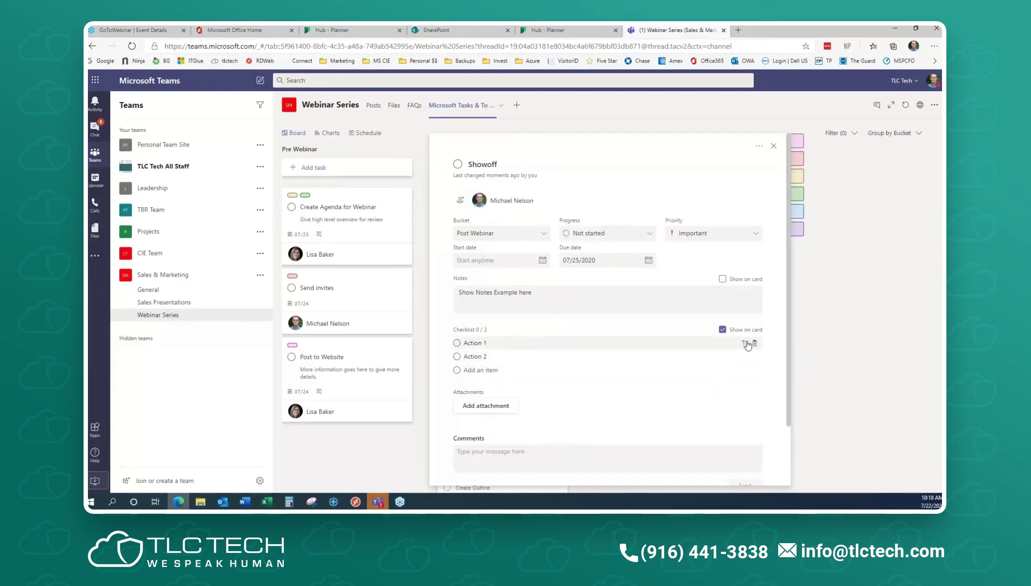
{"action": "left_click", "coordinate": [722, 279]}
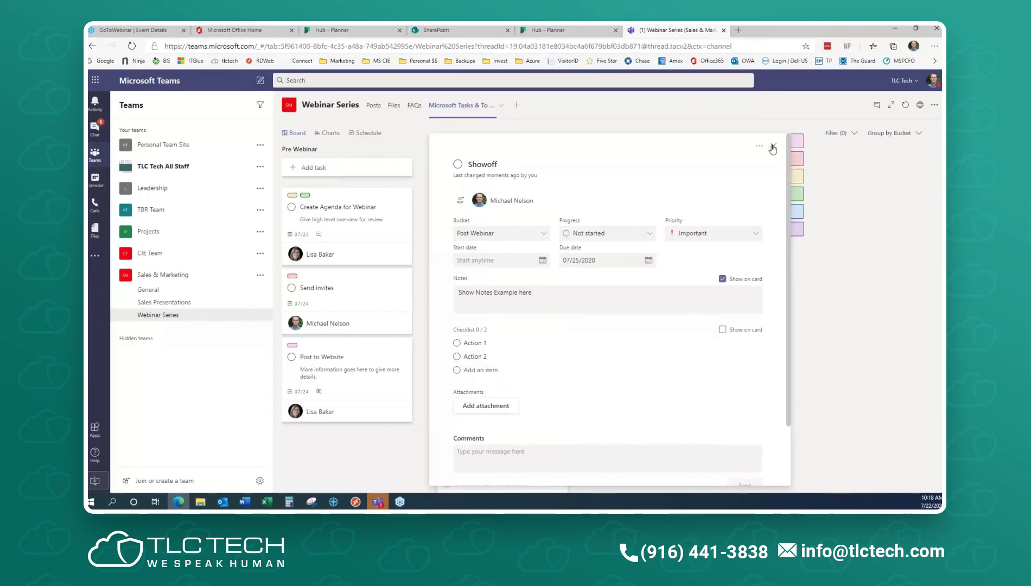
{"action": "left_click", "coordinate": [772, 148]}
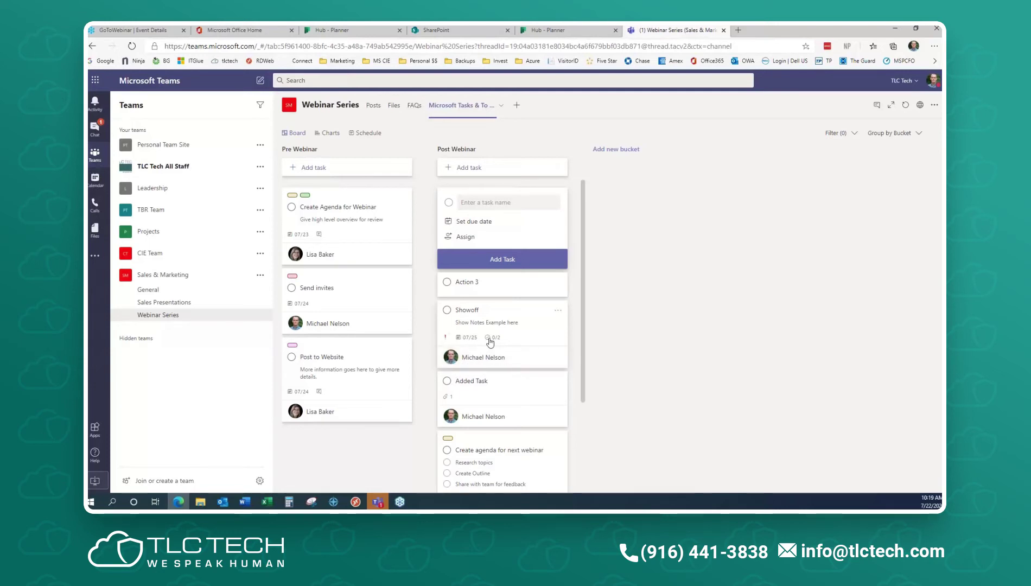
{"action": "mouse_move", "coordinate": [503, 343]}
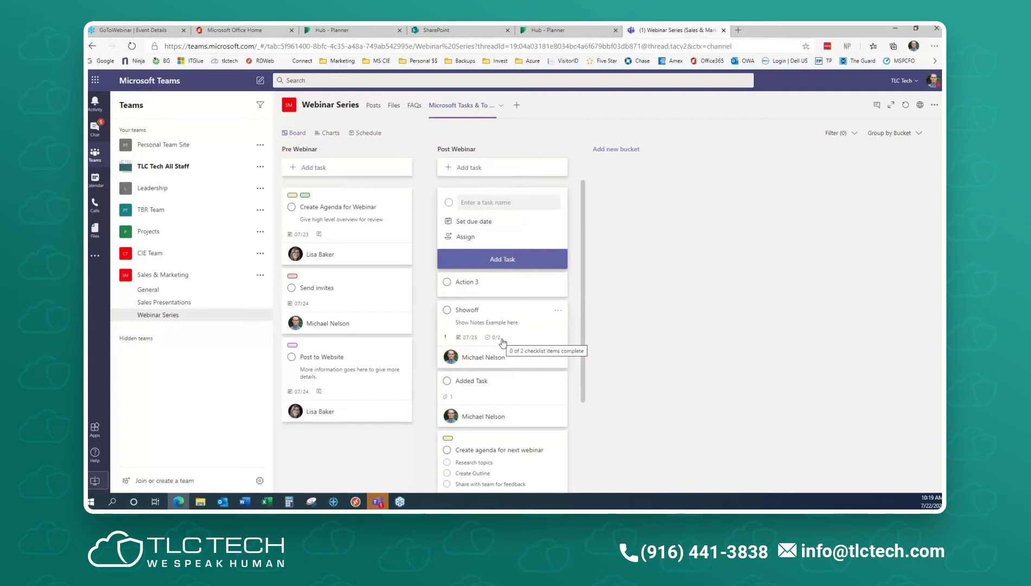
- Try attaching a local file and a SharePoint document to Showoff, cancelling both without attaching
{"action": "left_click", "coordinate": [535, 333]}
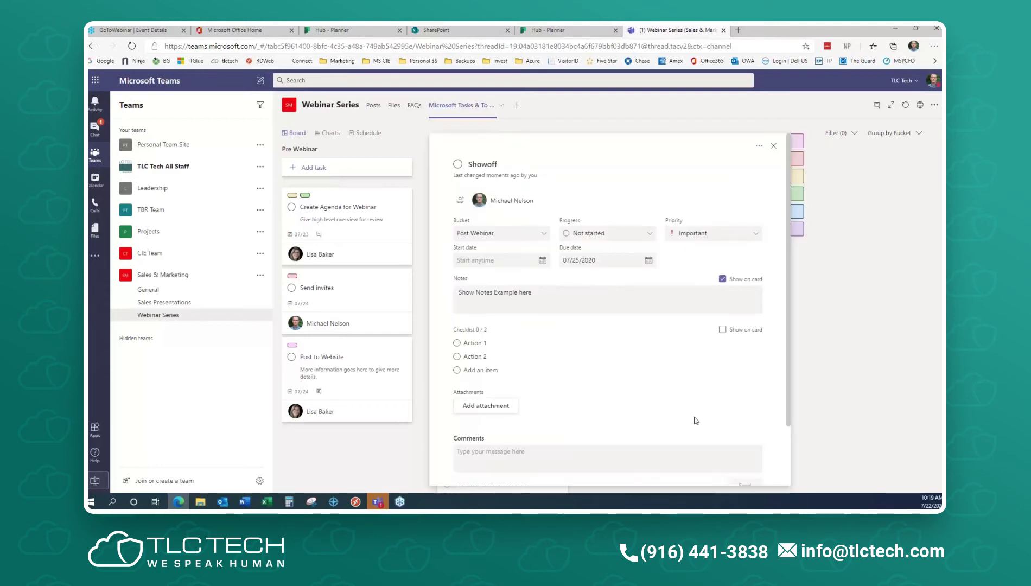
{"action": "left_click", "coordinate": [492, 409]}
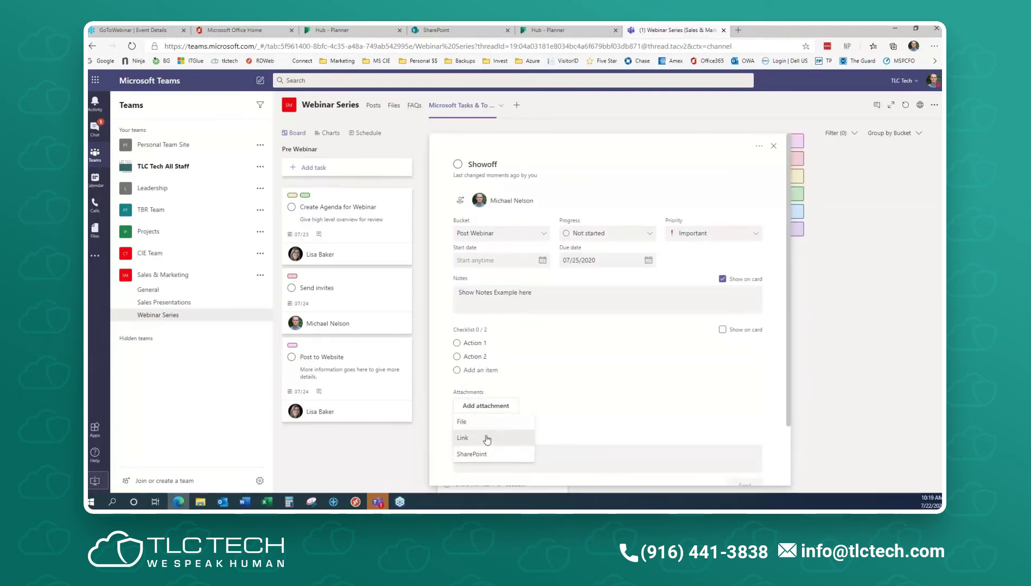
{"action": "left_click", "coordinate": [485, 430]}
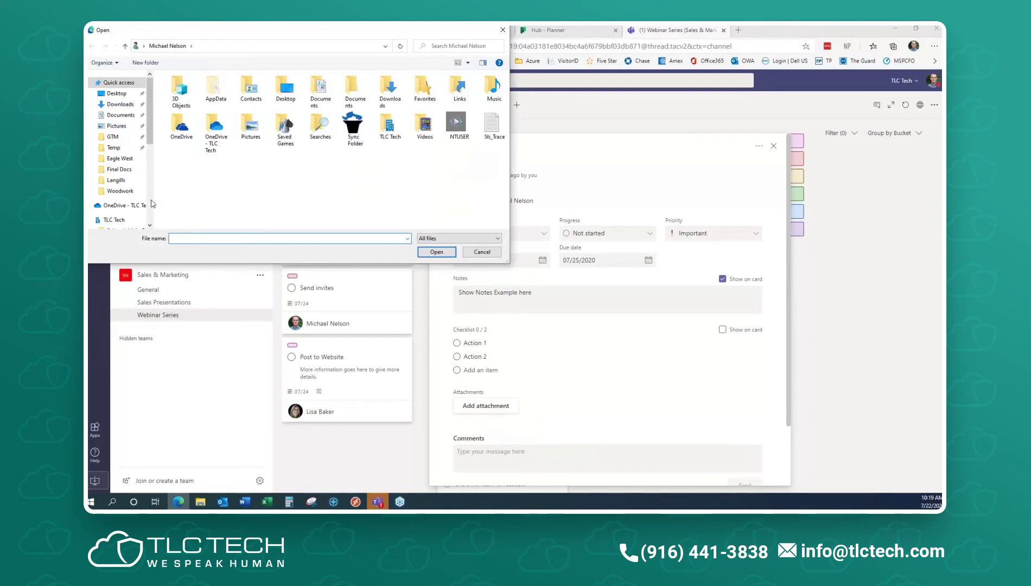
{"action": "left_click", "coordinate": [482, 253]}
{"action": "left_click", "coordinate": [493, 411]}
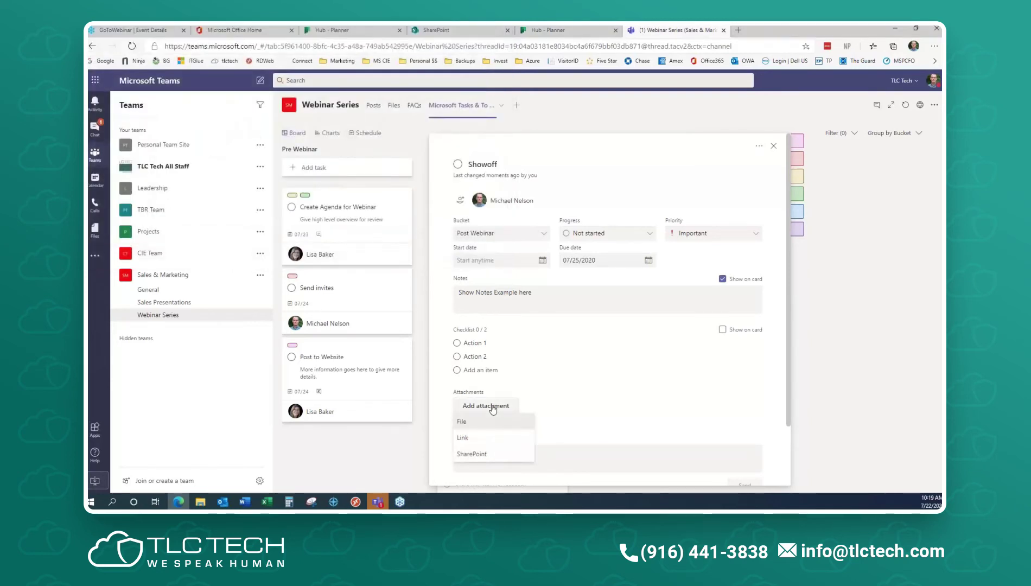
{"action": "left_click", "coordinate": [493, 455]}
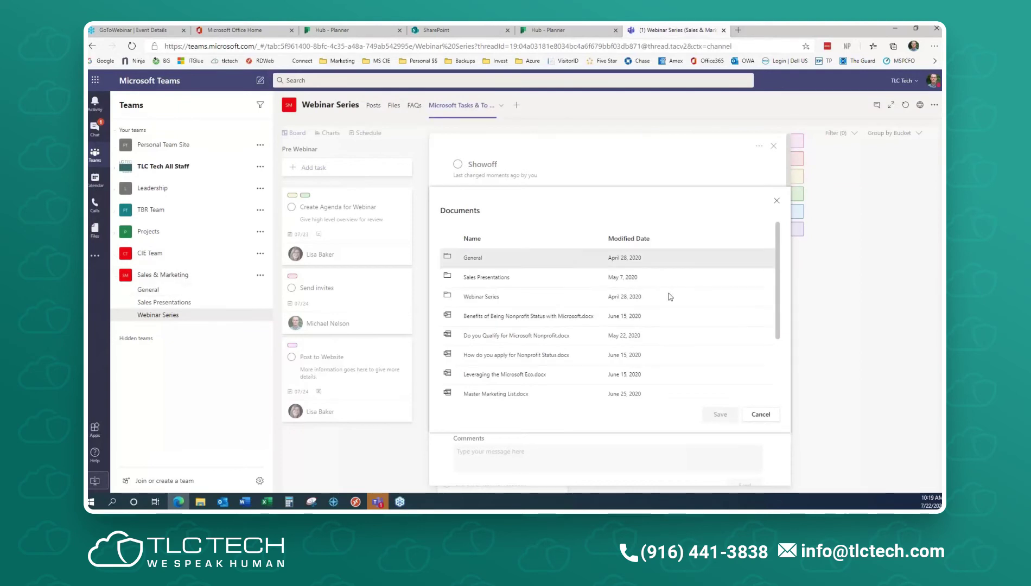
{"action": "left_click", "coordinate": [760, 415]}
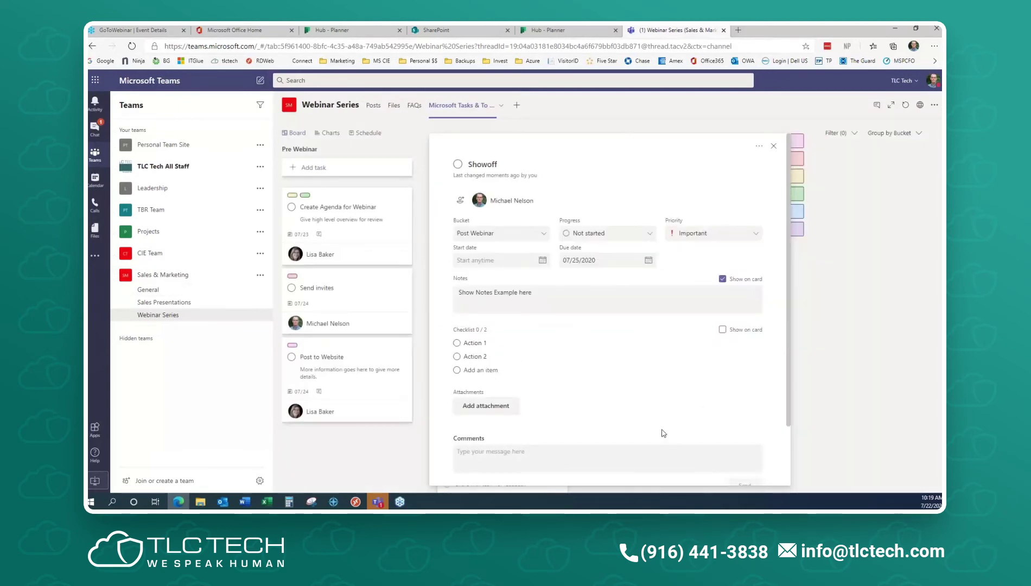
- Attach '2D - Escalation Workflow TLC.pdf' from TLC Cloud - Shared Documents to Showoff and preview it on the card
{"action": "left_click", "coordinate": [485, 407]}
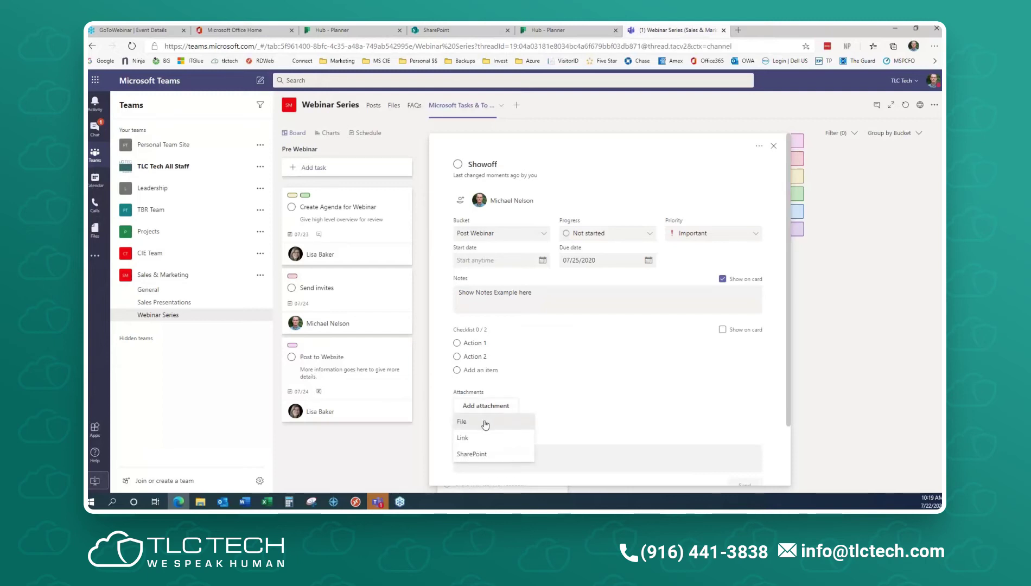
{"action": "left_click", "coordinate": [482, 423]}
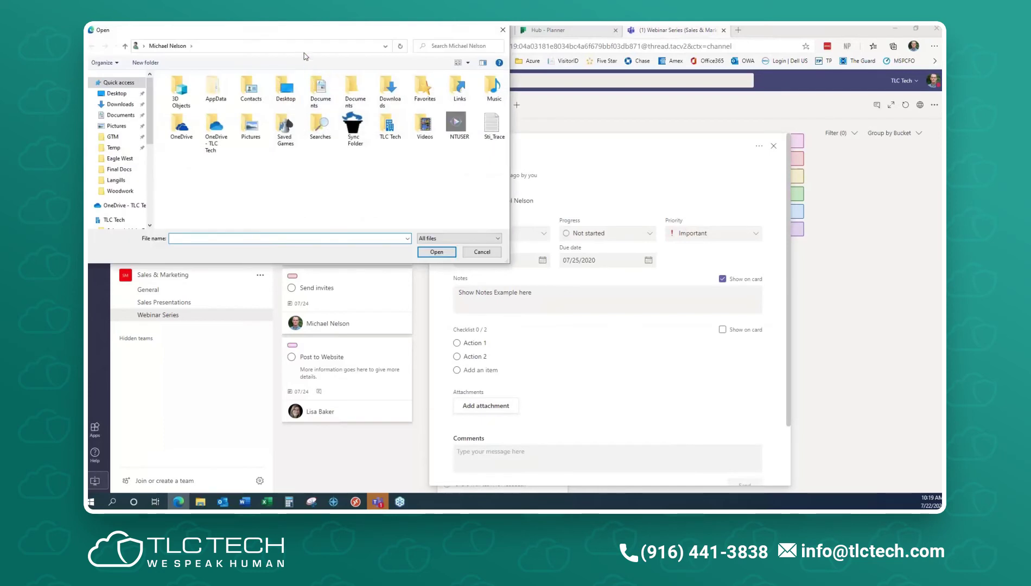
{"action": "left_click", "coordinate": [327, 252]}
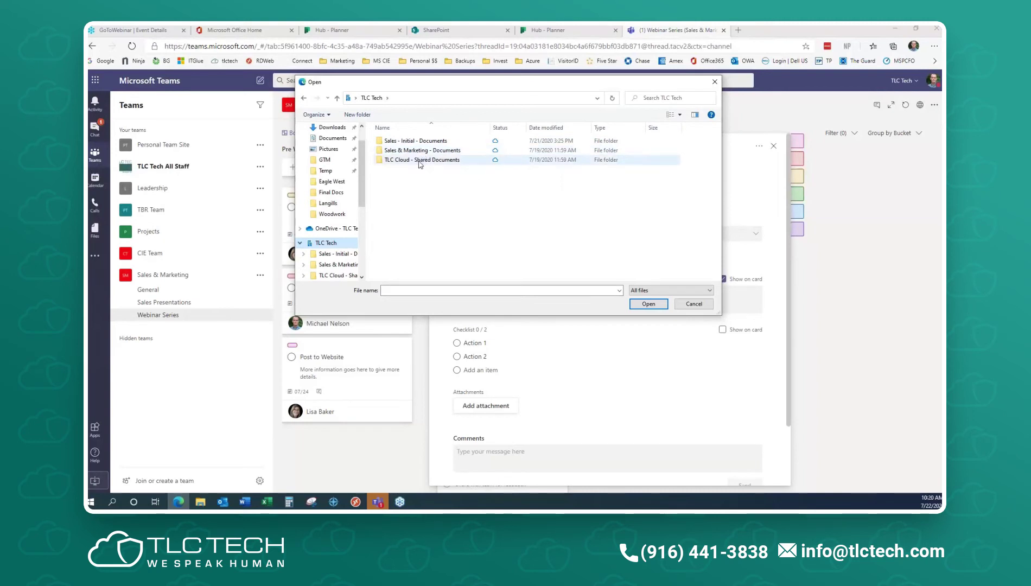
{"action": "double_click", "coordinate": [420, 160]}
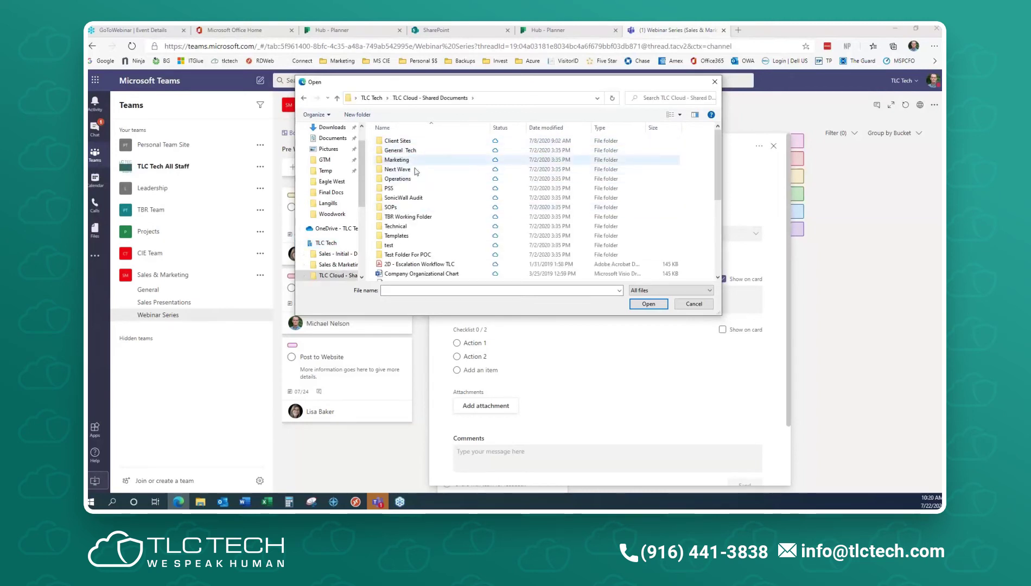
{"action": "left_click", "coordinate": [438, 265]}
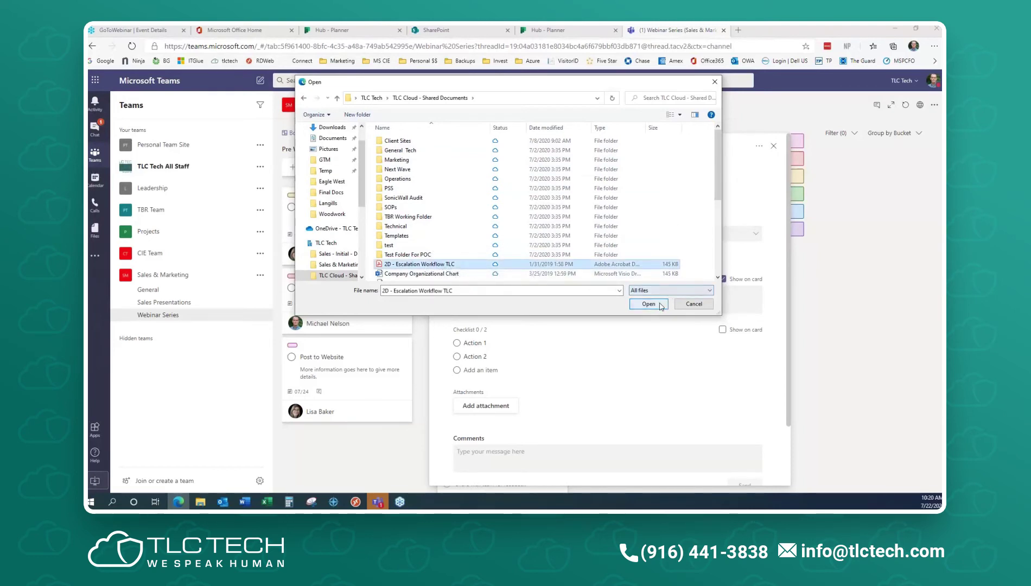
{"action": "left_click", "coordinate": [660, 306]}
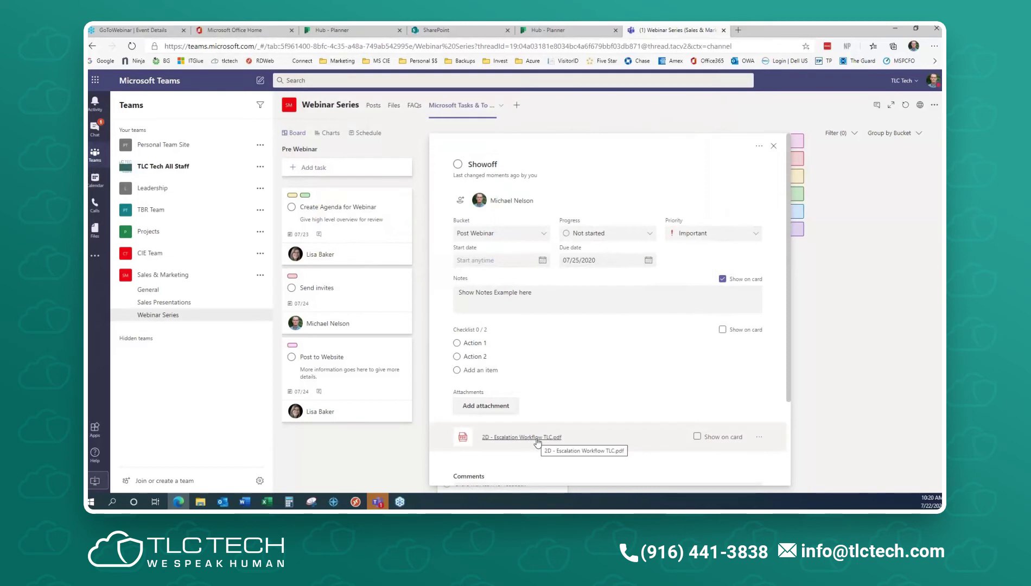
{"action": "left_click", "coordinate": [697, 437]}
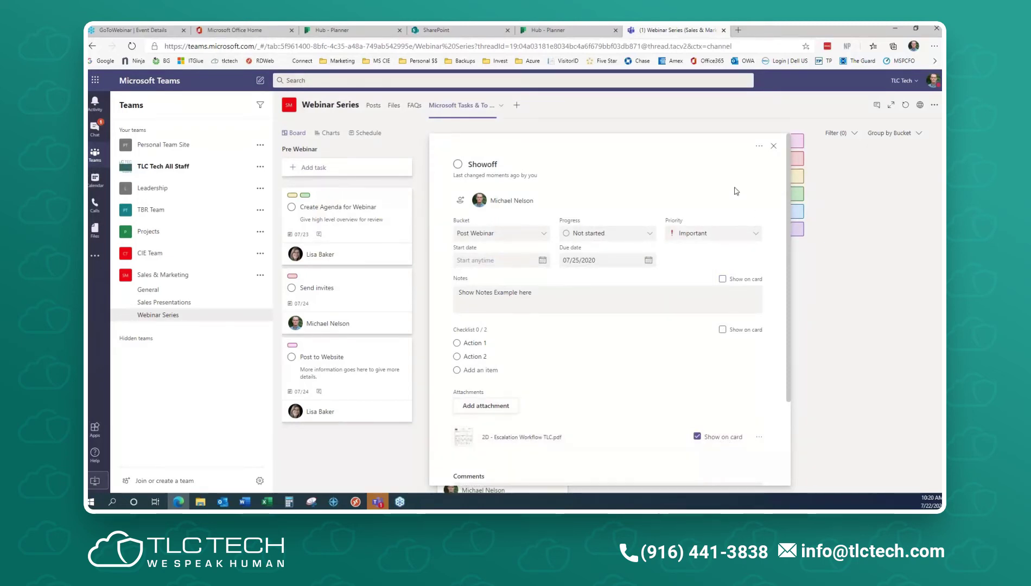
{"action": "left_click", "coordinate": [773, 146]}
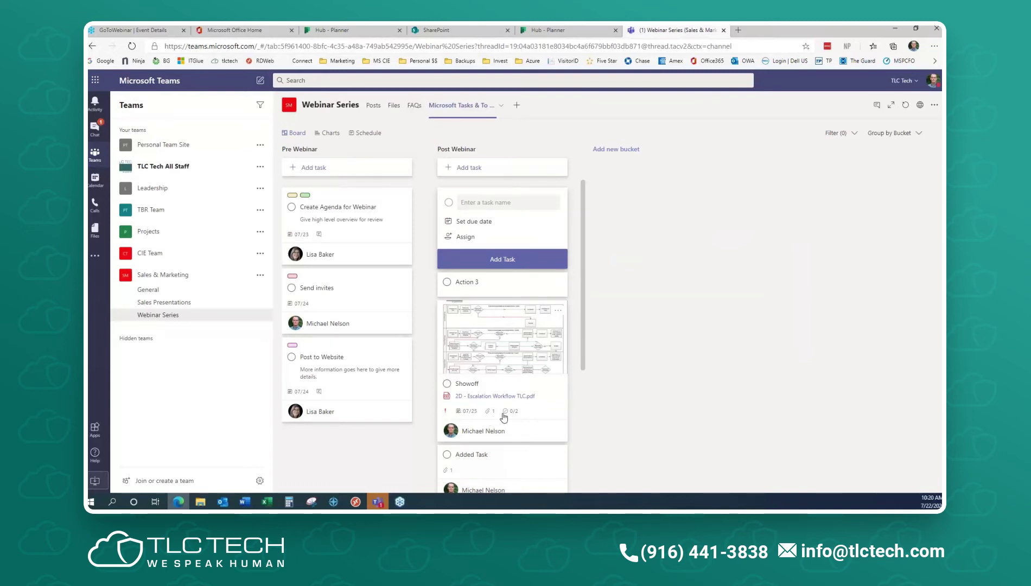
- Turn off the PDF attachment preview on the Showoff card
{"action": "left_click", "coordinate": [549, 402]}
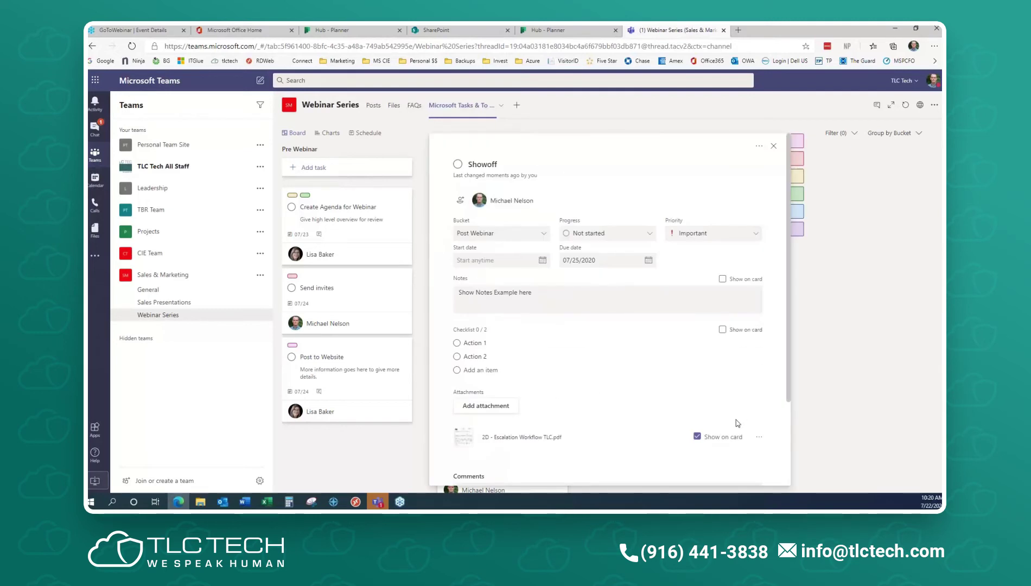
{"action": "left_click", "coordinate": [714, 439]}
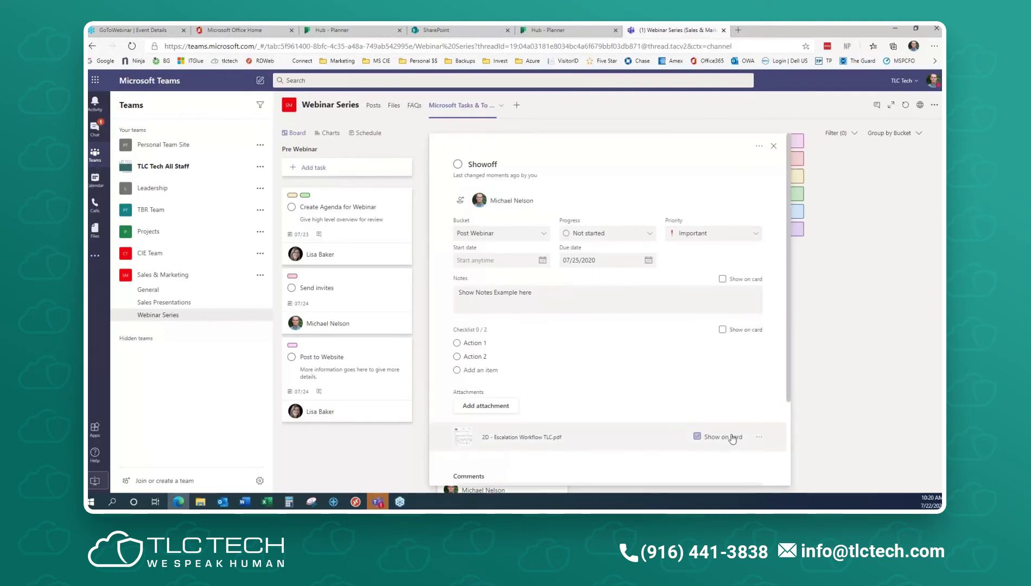
{"action": "left_click", "coordinate": [774, 146]}
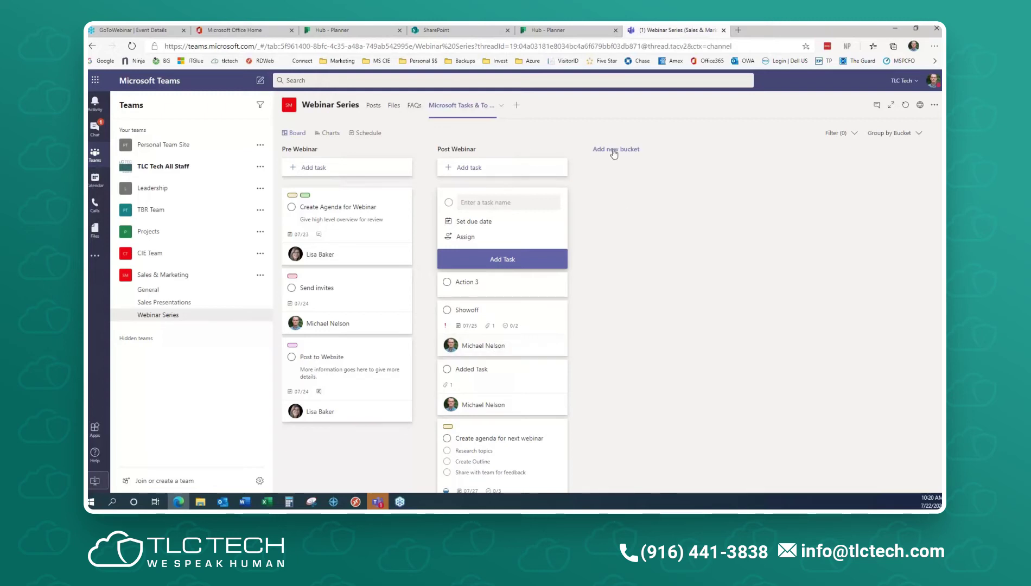
{"action": "left_click", "coordinate": [315, 166]}
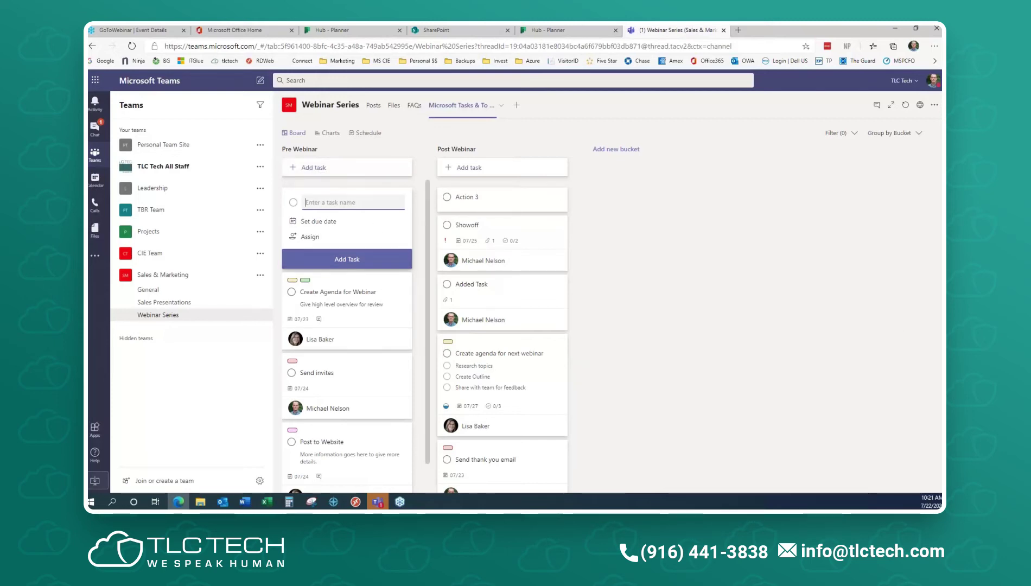
- Add a new task named 'Task Name' to the Pre Webinar bucket
{"action": "left_click", "coordinate": [506, 167]}
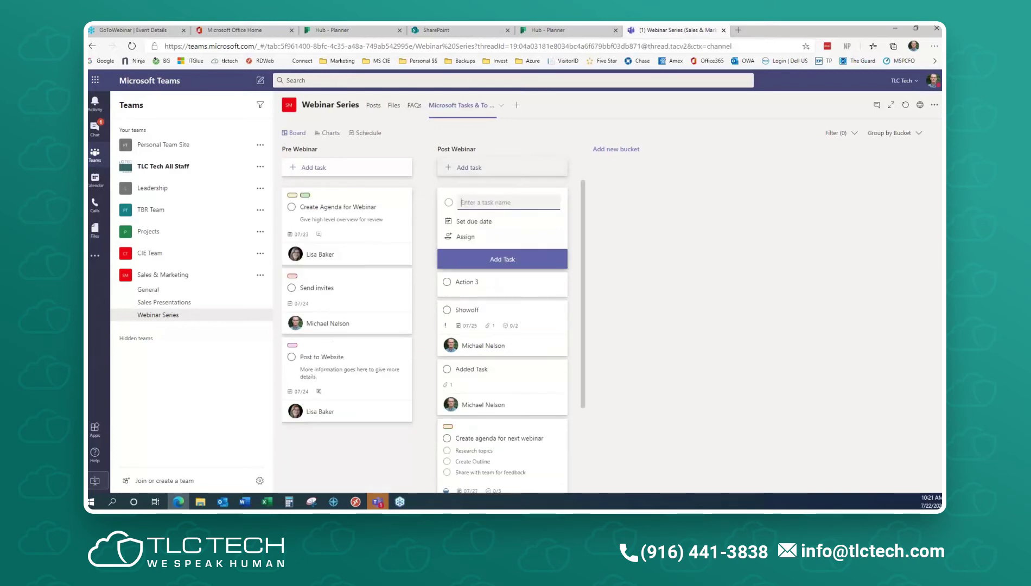
{"action": "left_click", "coordinate": [374, 167]}
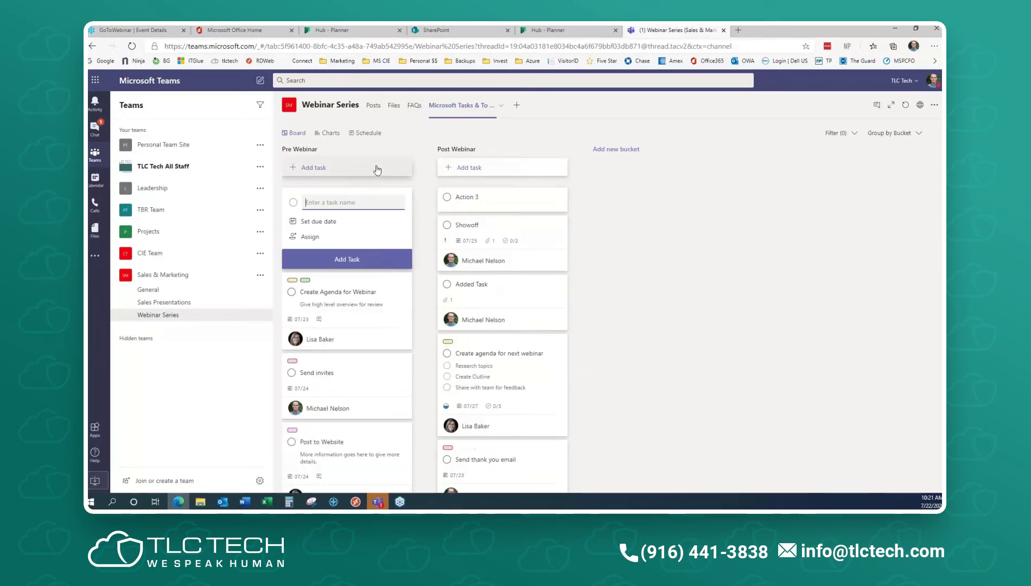
{"action": "left_click", "coordinate": [485, 167]}
{"action": "left_click", "coordinate": [624, 150]}
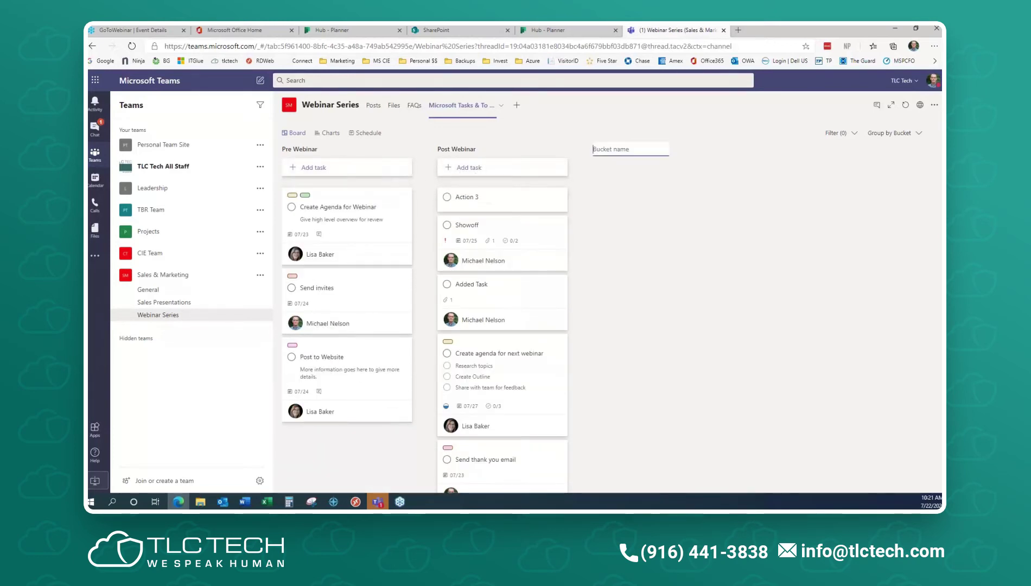
{"action": "left_click", "coordinate": [338, 168]}
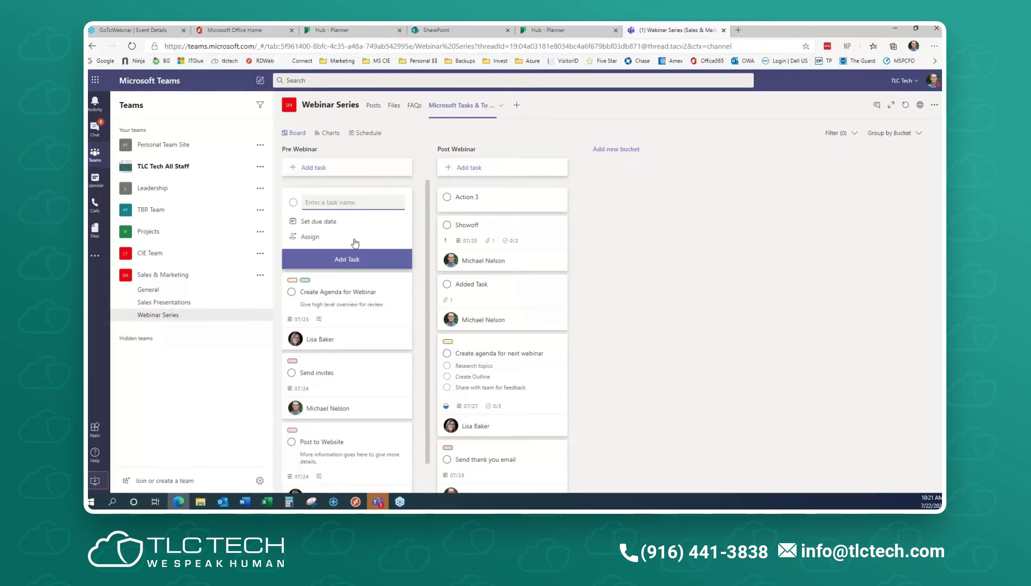
{"action": "left_click", "coordinate": [344, 202]}
{"action": "type", "text": "Task Name"}
{"action": "left_click", "coordinate": [336, 259]}
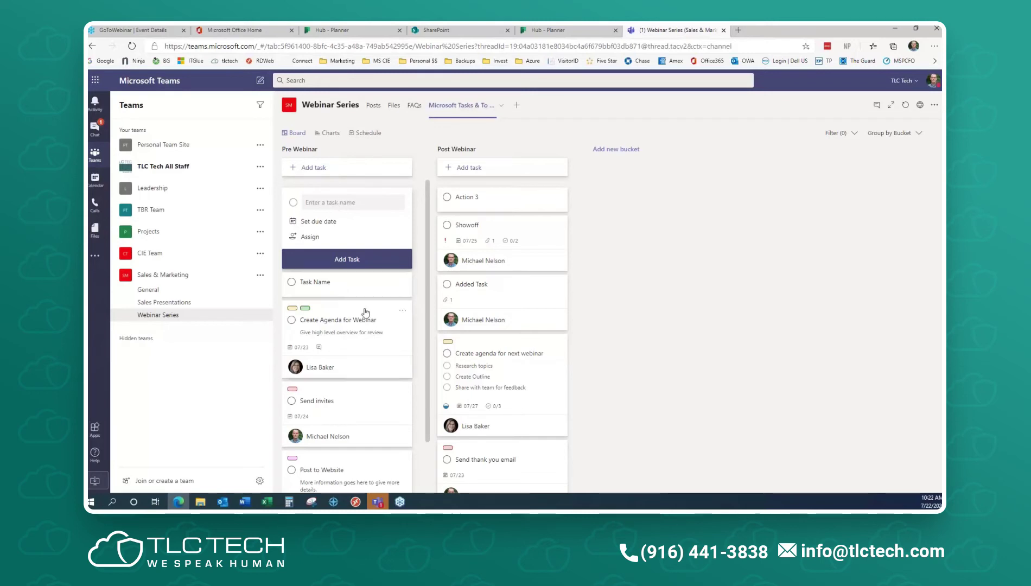
- Open Task Name's details and keep it in the Pre Webinar bucket
{"action": "left_click", "coordinate": [347, 284]}
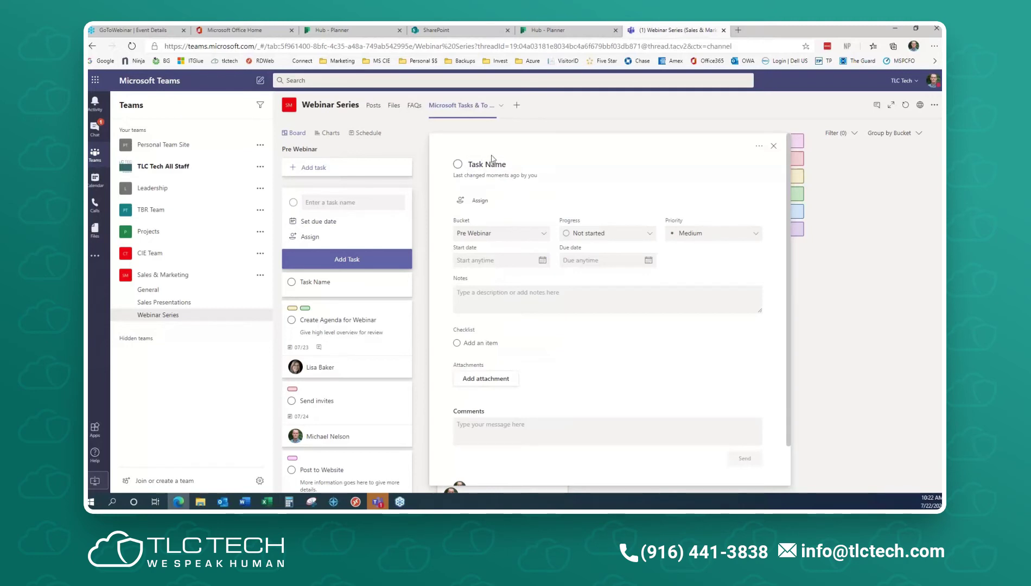
{"action": "left_click", "coordinate": [544, 234]}
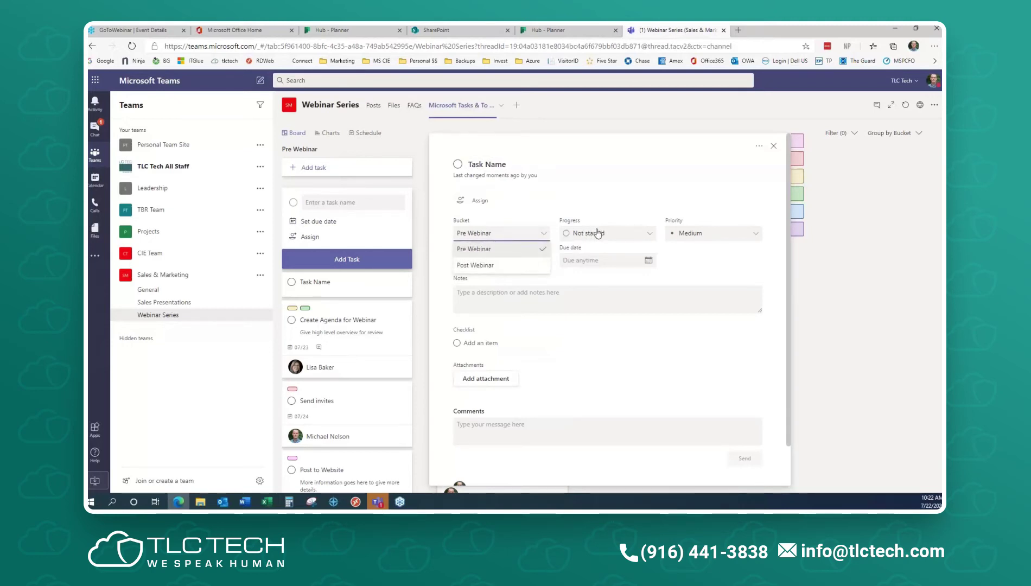
{"action": "left_click", "coordinate": [603, 359]}
{"action": "scroll", "coordinate": [575, 358], "scroll_direction": "down", "scroll_amount": 1}
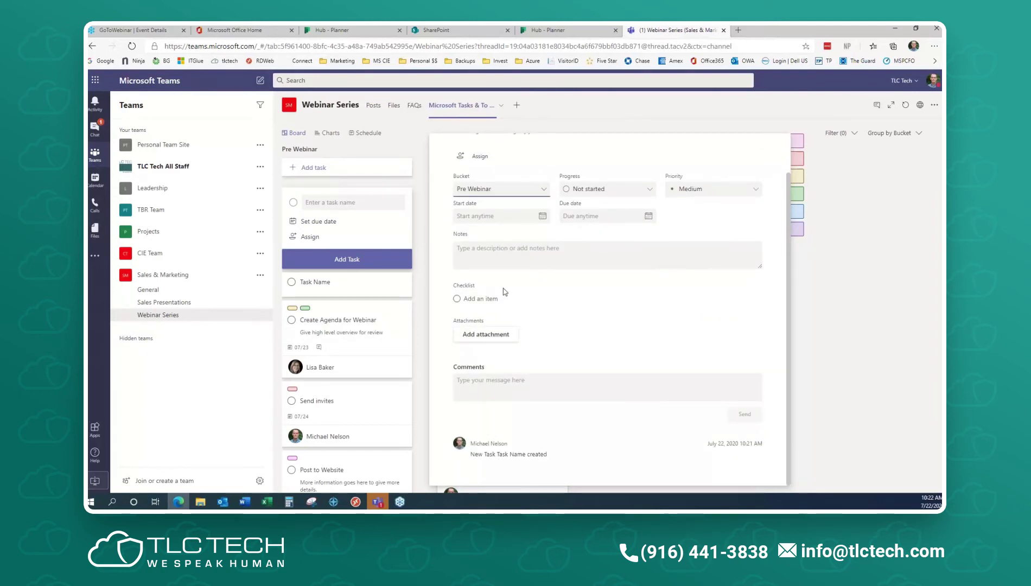
{"action": "scroll", "coordinate": [501, 293], "scroll_direction": "up", "scroll_amount": 1}
- Assign Task Name to a team member and tag it with the pink Communication label
{"action": "left_click", "coordinate": [480, 201]}
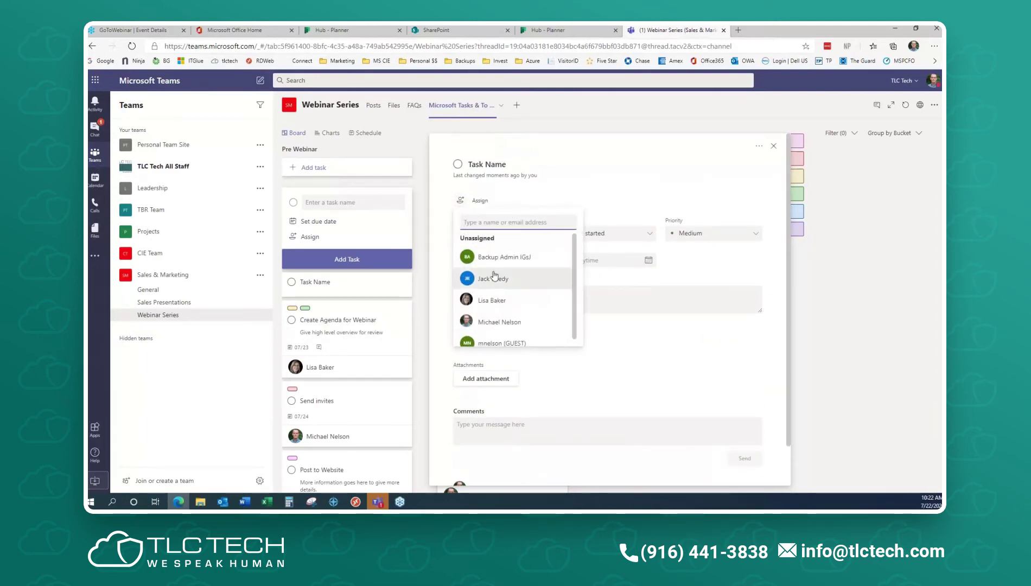
{"action": "left_click", "coordinate": [491, 300]}
{"action": "left_click", "coordinate": [663, 363]}
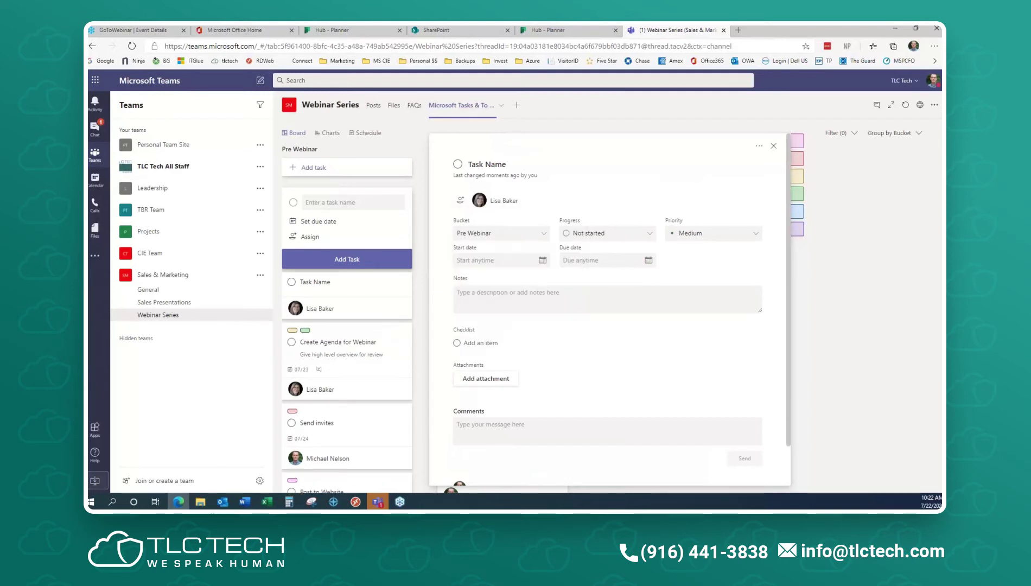
{"action": "left_click", "coordinate": [505, 301]}
{"action": "scroll", "coordinate": [578, 393], "scroll_direction": "down", "scroll_amount": 1}
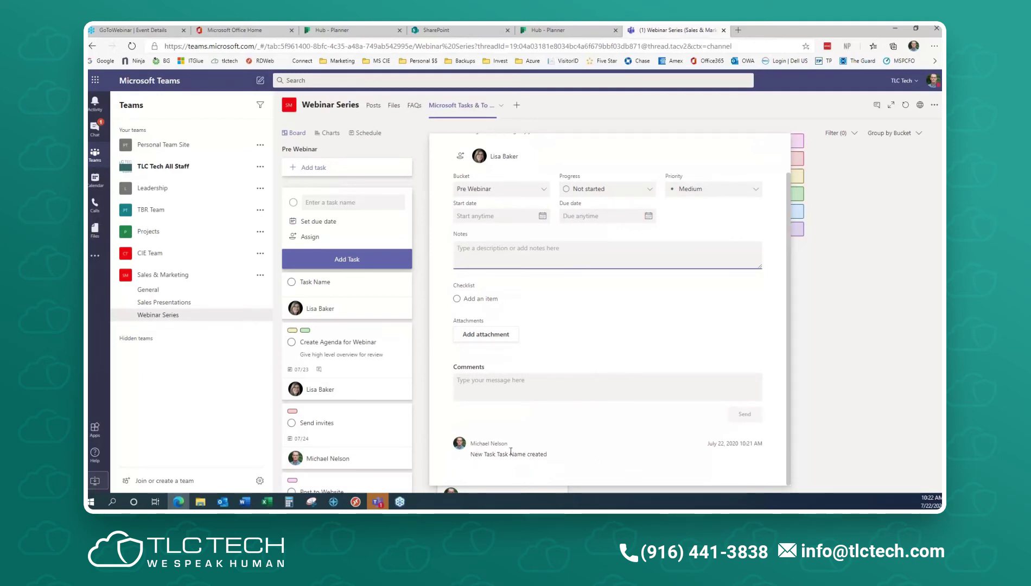
{"action": "scroll", "coordinate": [757, 169], "scroll_direction": "up", "scroll_amount": 1}
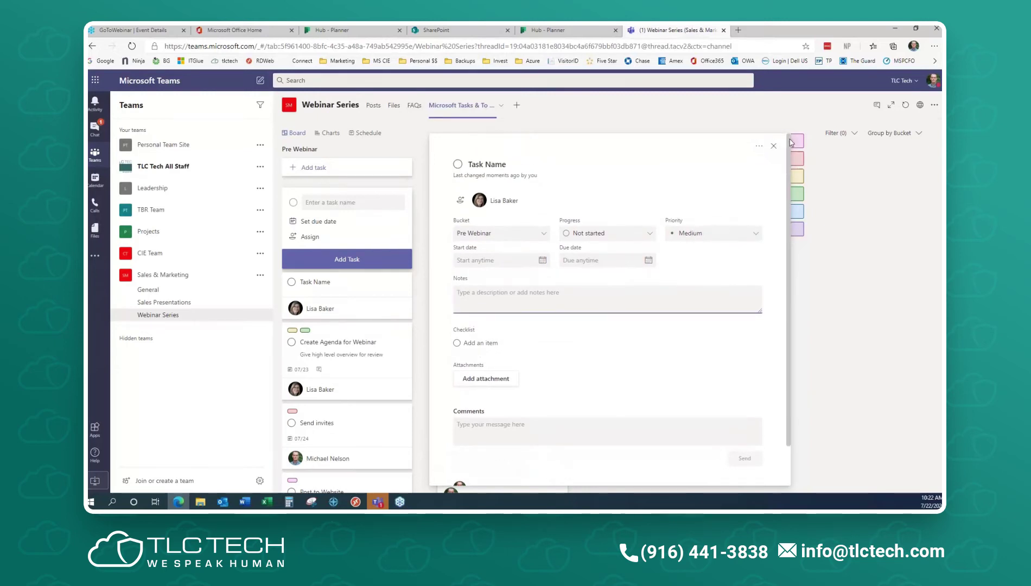
{"action": "left_click", "coordinate": [840, 160]}
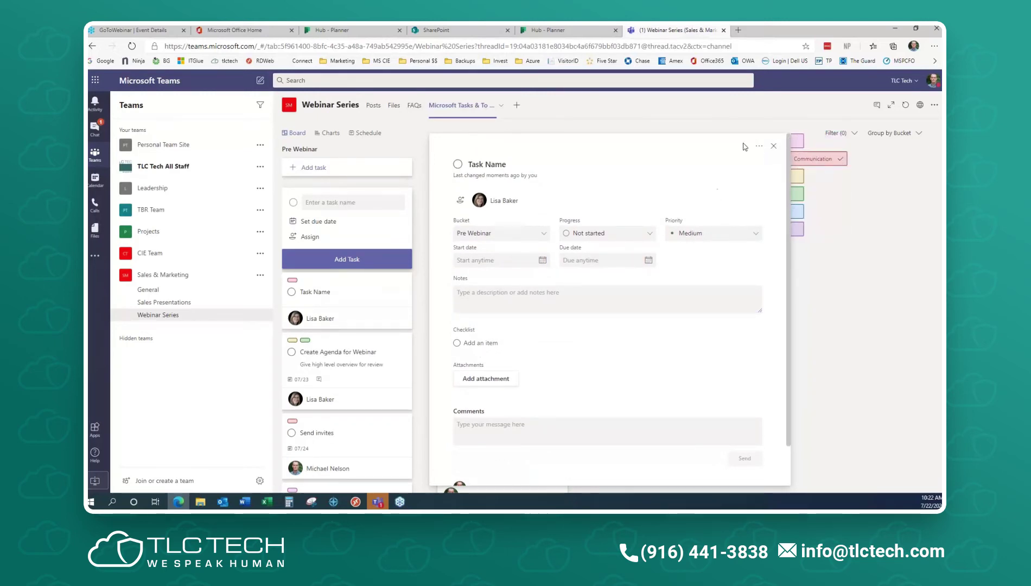
{"action": "left_click", "coordinate": [773, 149]}
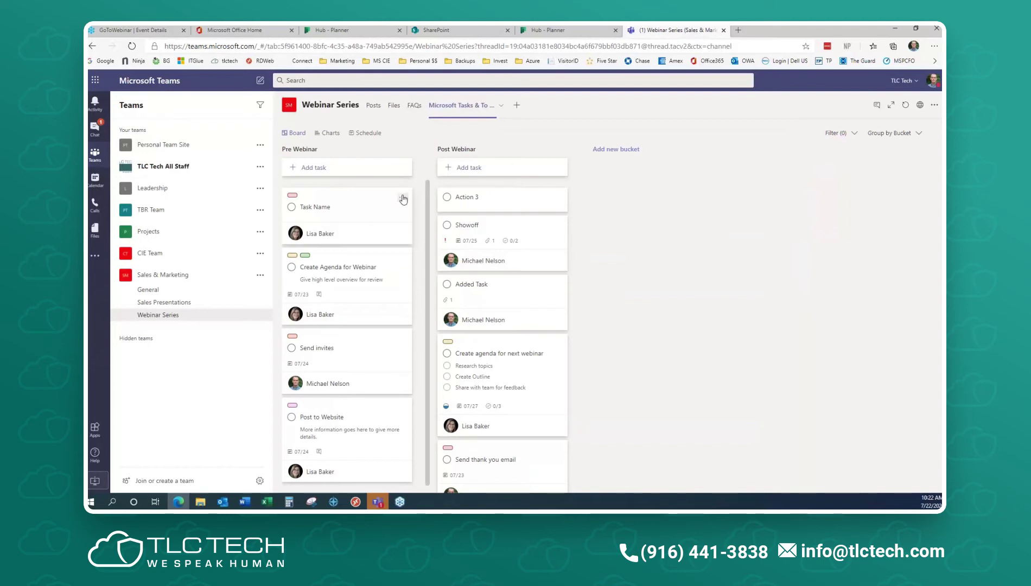
- Delete Task Name, dismiss the Task deleted notice, and close one duplicate Hub - Planner tab
{"action": "left_click", "coordinate": [403, 199]}
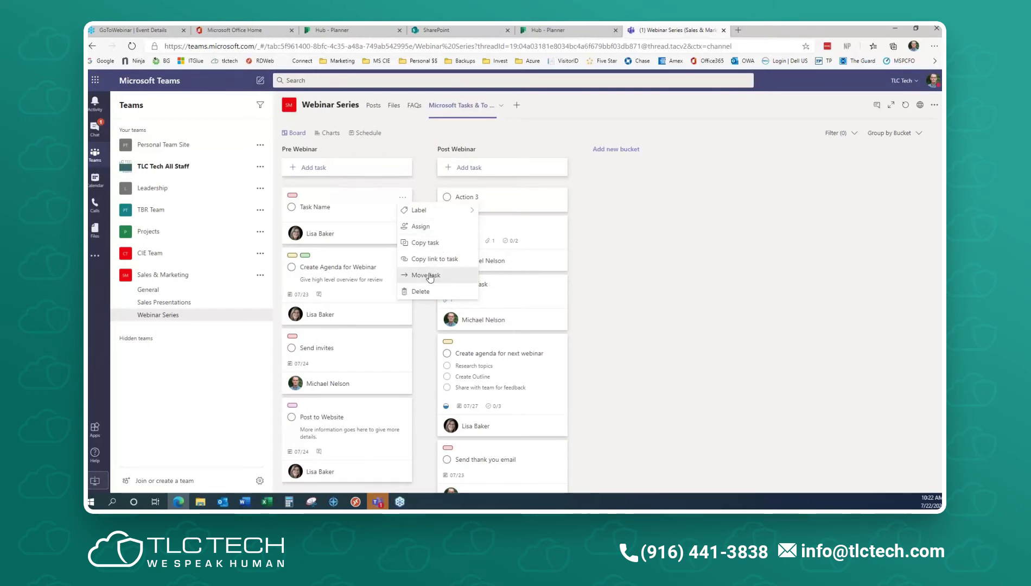
{"action": "left_click", "coordinate": [428, 293]}
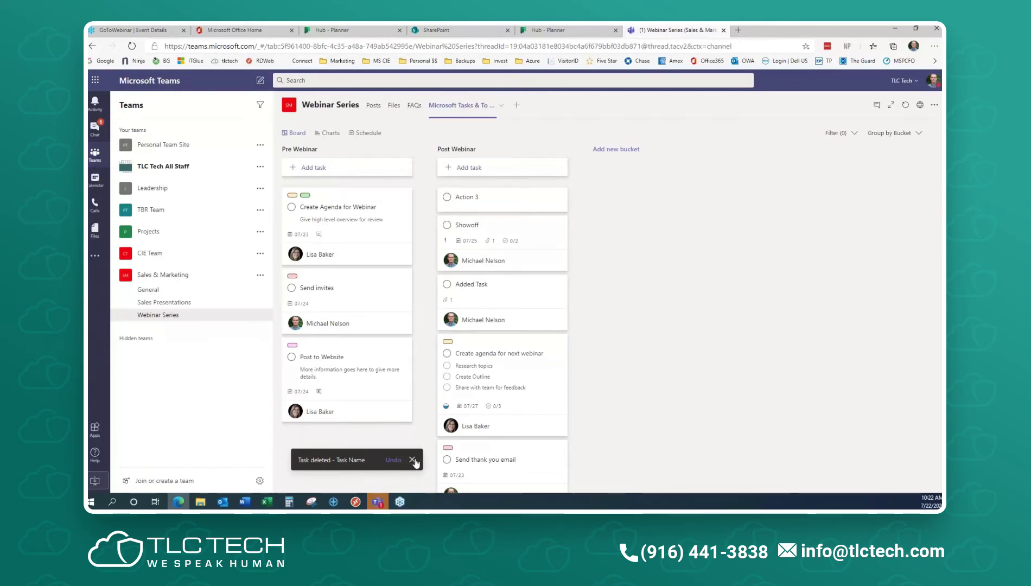
{"action": "left_click", "coordinate": [413, 460]}
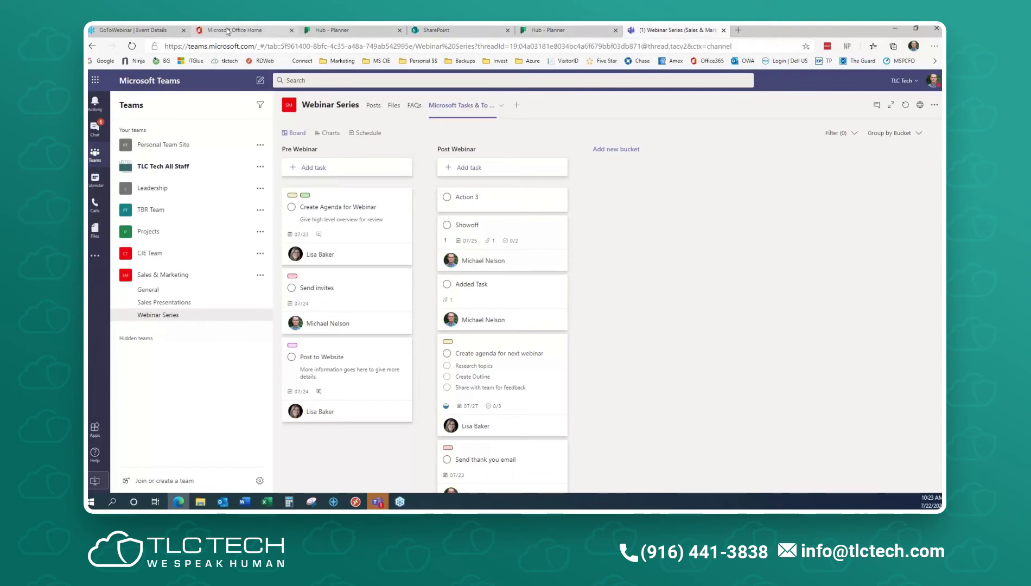
{"action": "left_click", "coordinate": [400, 30]}
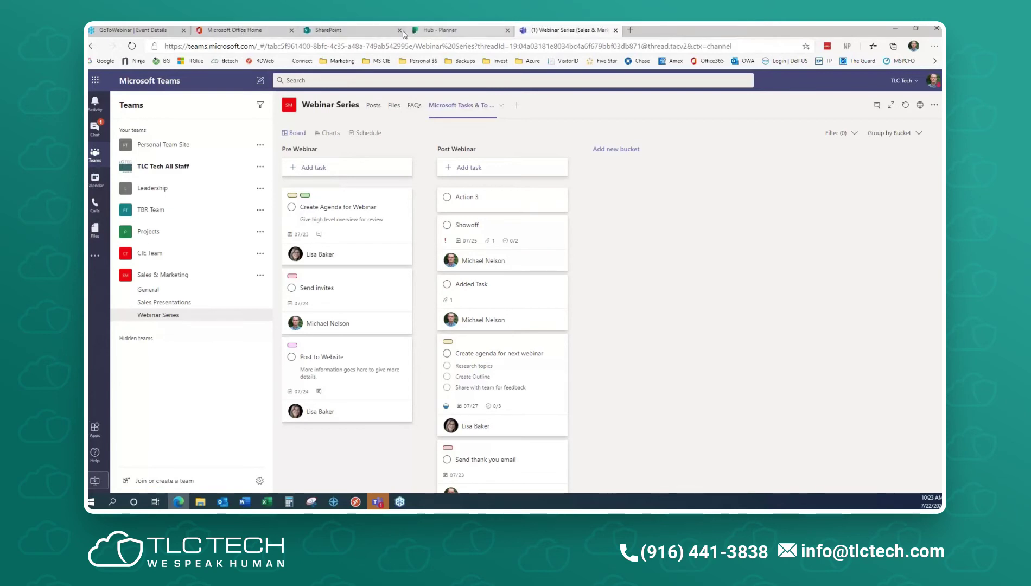
- Close the other Hub - Planner tab and open Microsoft Tasks & To Dos from Office 365's Planner
{"action": "left_click", "coordinate": [507, 30]}
{"action": "left_click", "coordinate": [239, 30]}
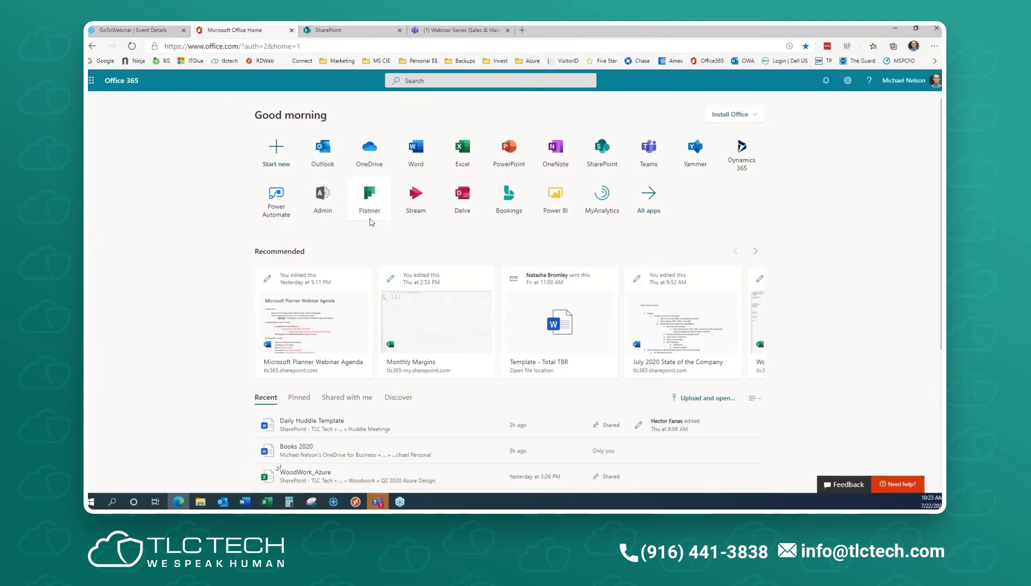
{"action": "left_click", "coordinate": [445, 30]}
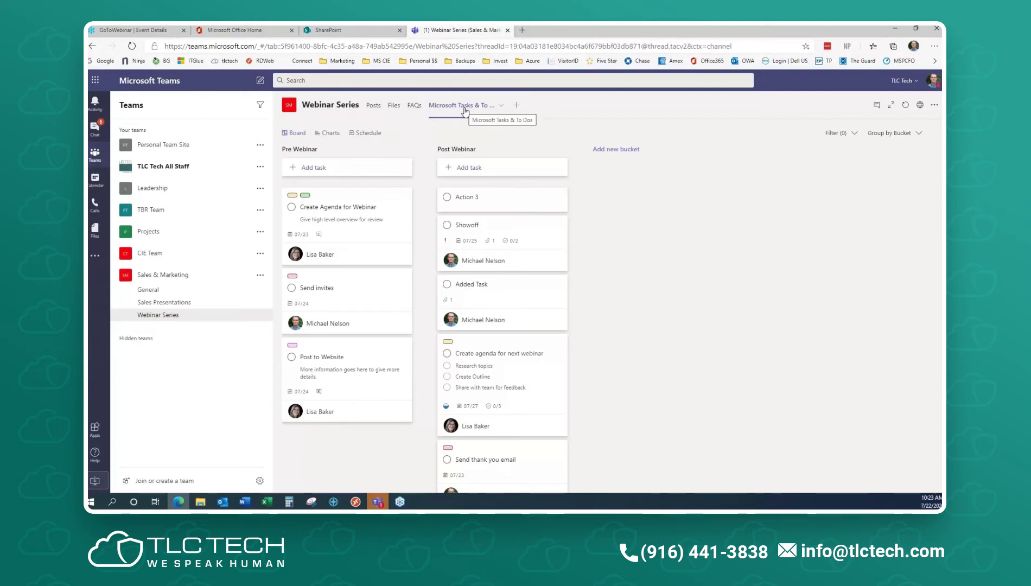
{"action": "left_click", "coordinate": [348, 30]}
{"action": "left_click", "coordinate": [222, 30]}
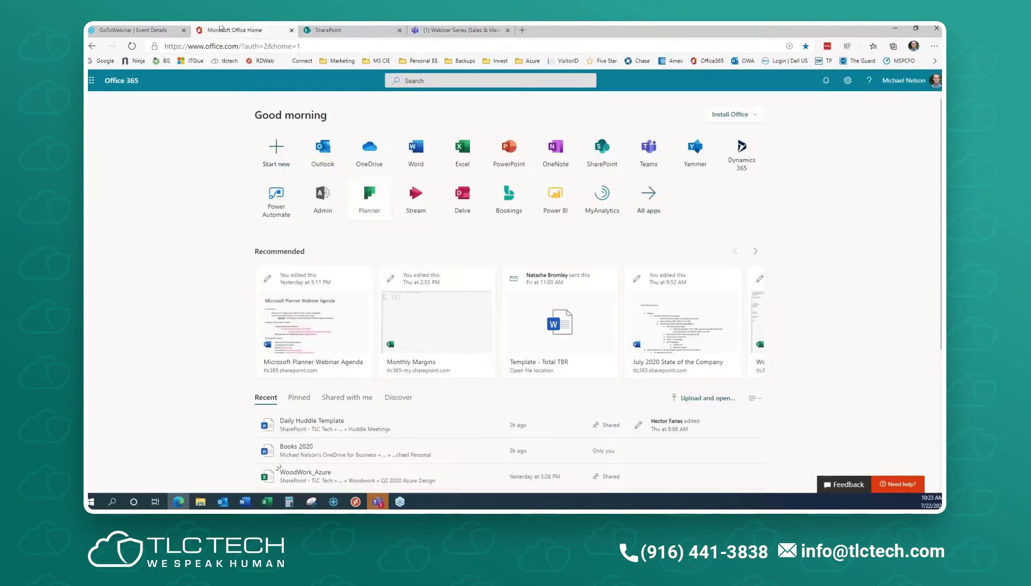
{"action": "left_click", "coordinate": [368, 195]}
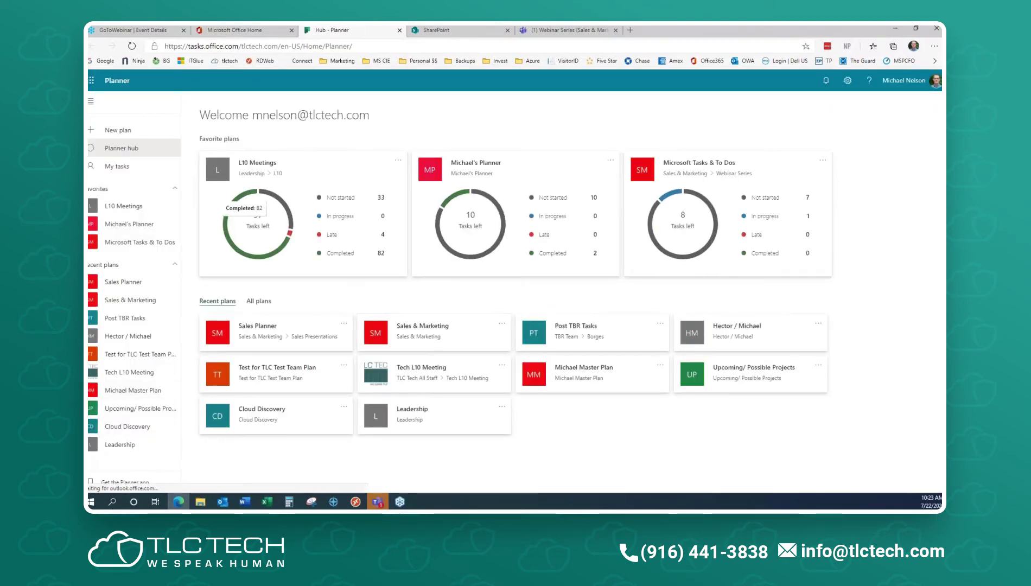
{"action": "left_click", "coordinate": [129, 243]}
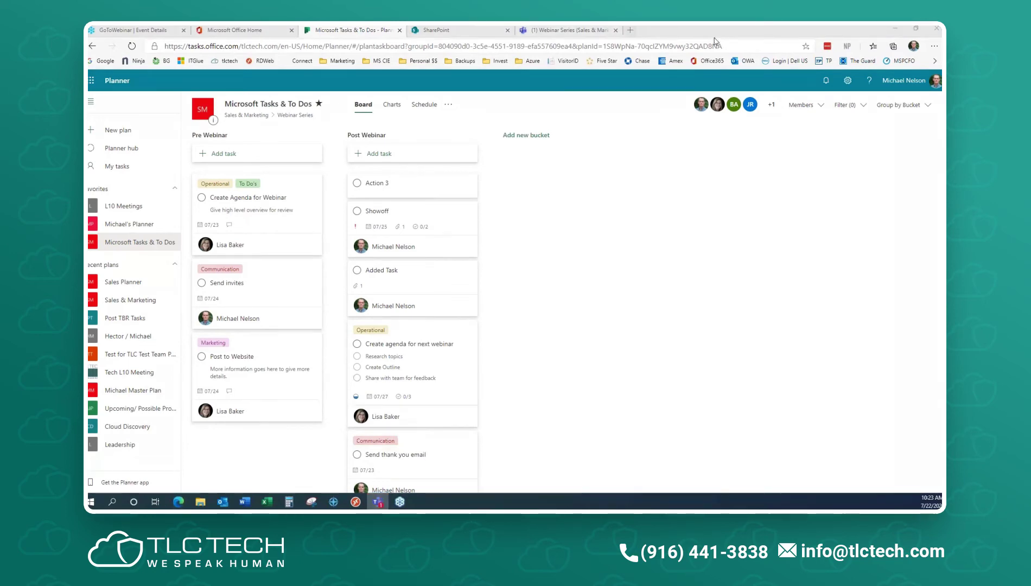
{"action": "left_click_drag", "start_coordinate": [257, 36], "coordinate": [941, 76]}
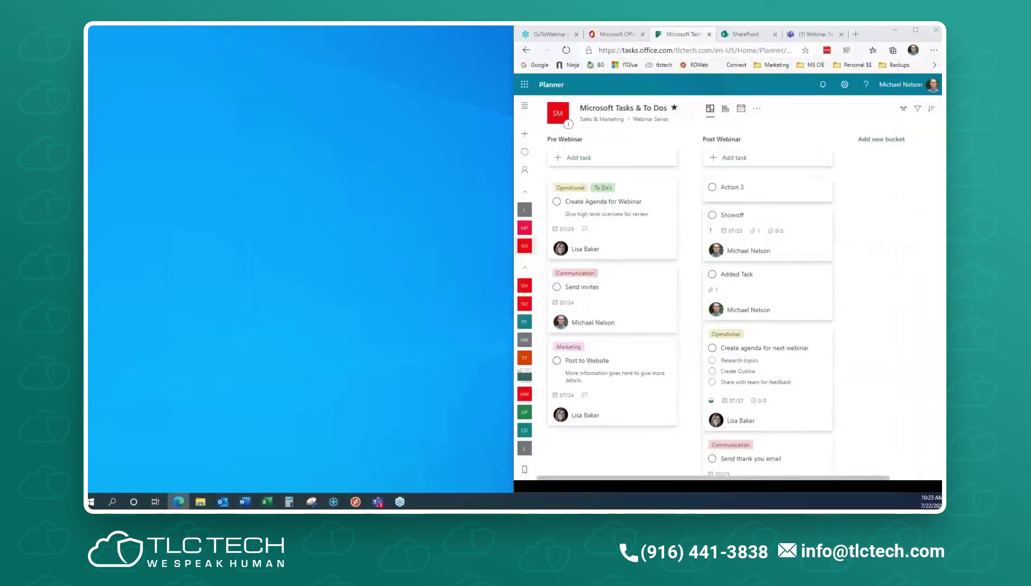
- Snap Teams beside Planner and open the Webinar Series channel's Microsoft Tasks & To Dos tab
{"action": "left_click", "coordinate": [298, 281]}
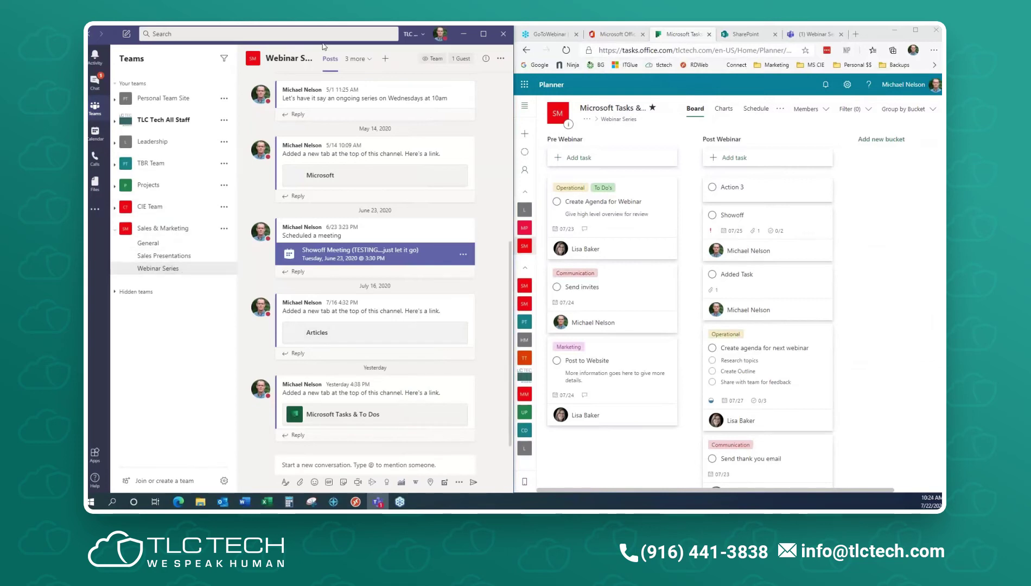
{"action": "left_click", "coordinate": [365, 62]}
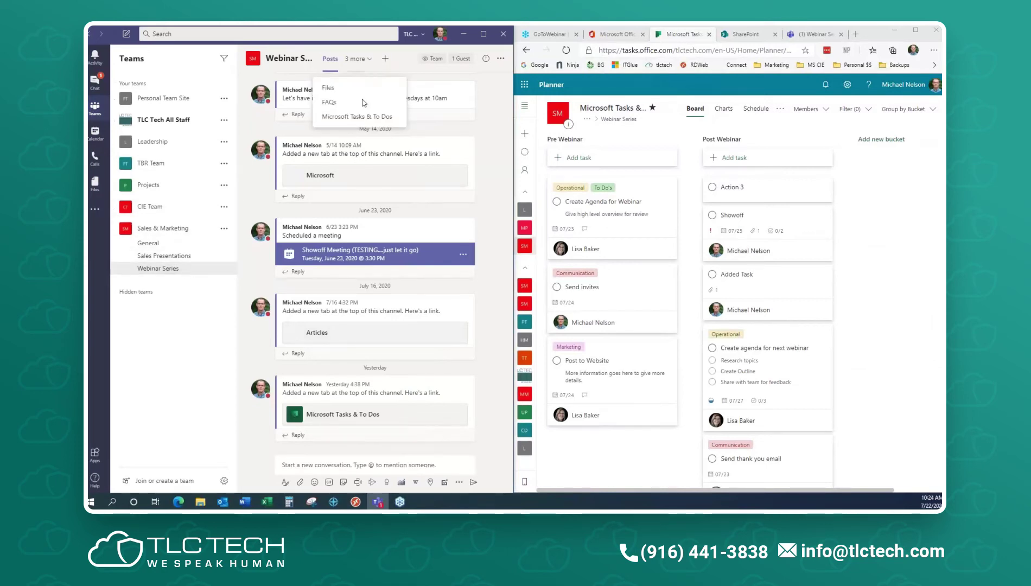
{"action": "left_click", "coordinate": [357, 116]}
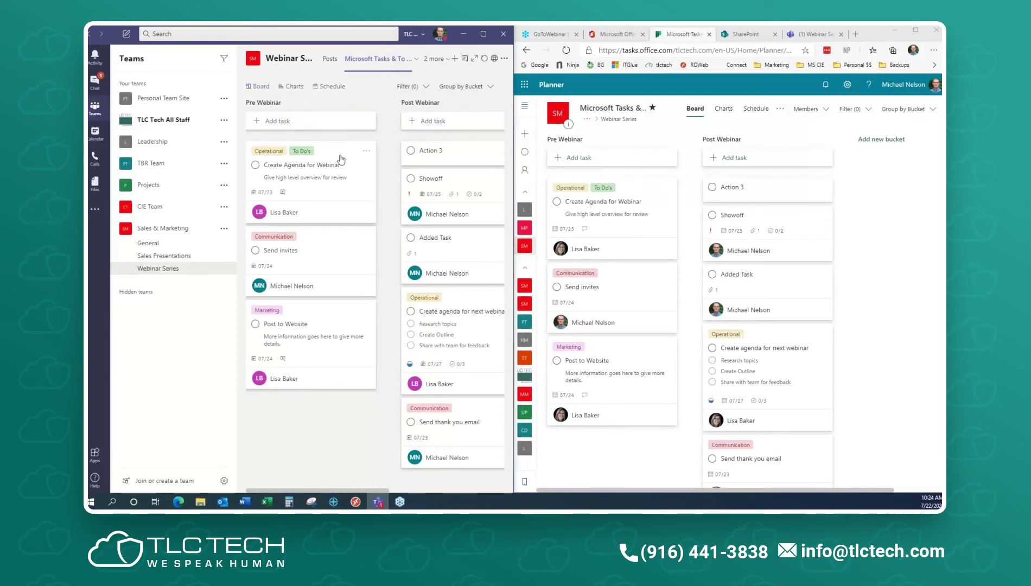
- Add an 'Adding new task' card under Pre Webinar in Teams, then open its details in Planner
{"action": "left_click", "coordinate": [292, 121]}
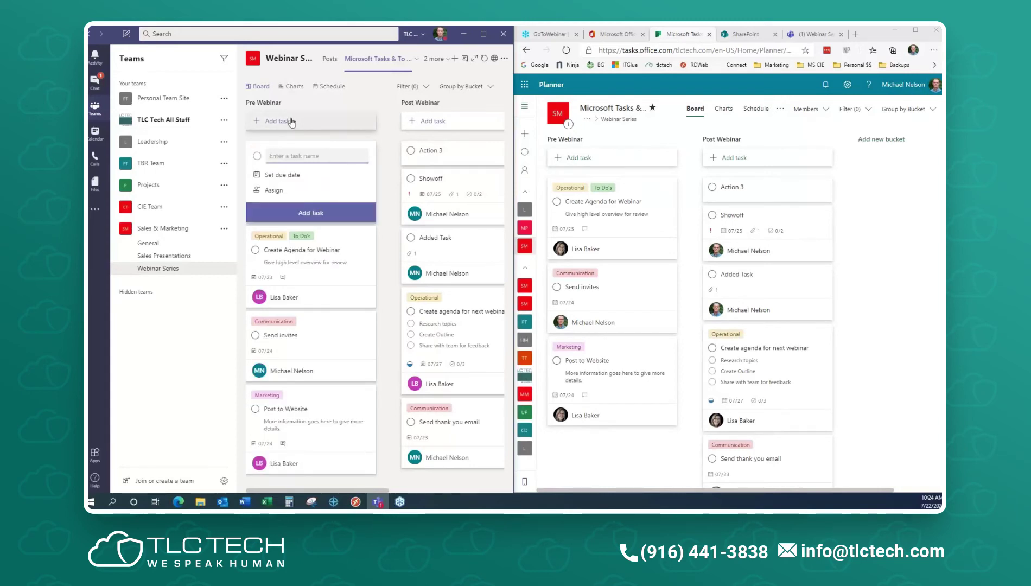
{"action": "type", "text": "Adding new task"}
{"action": "left_click", "coordinate": [311, 214]}
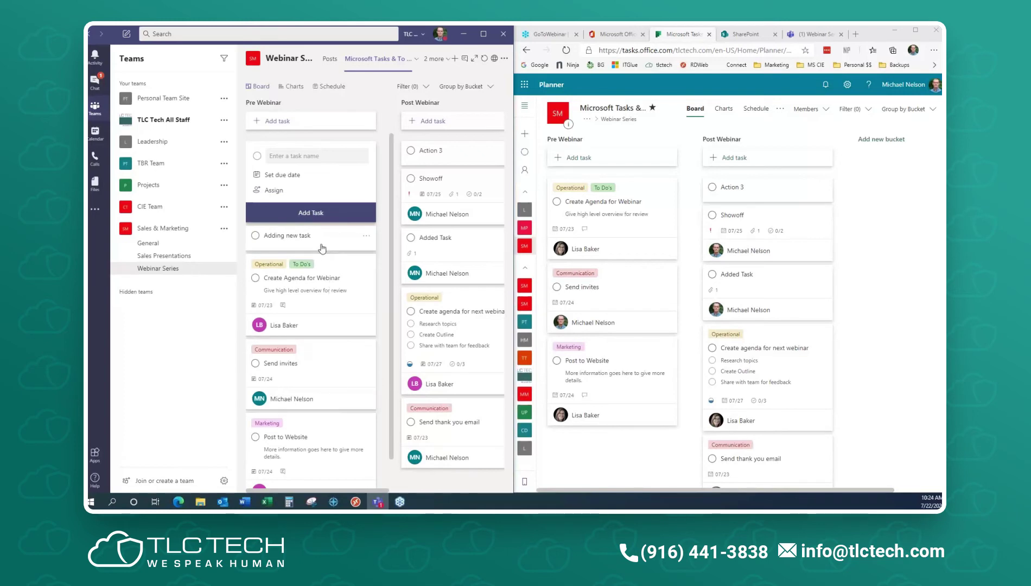
{"action": "left_click", "coordinate": [582, 455]}
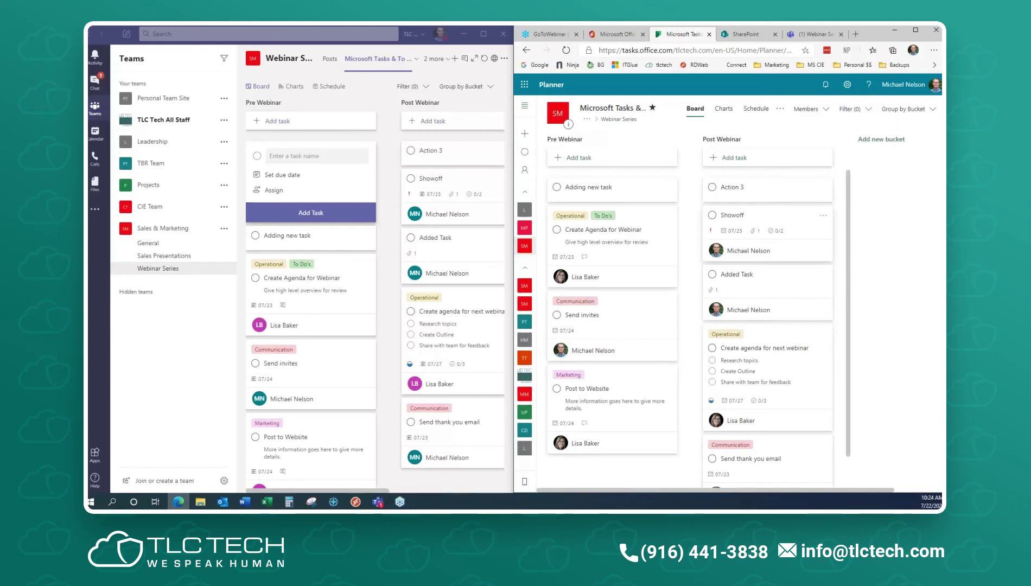
{"action": "left_click", "coordinate": [640, 194]}
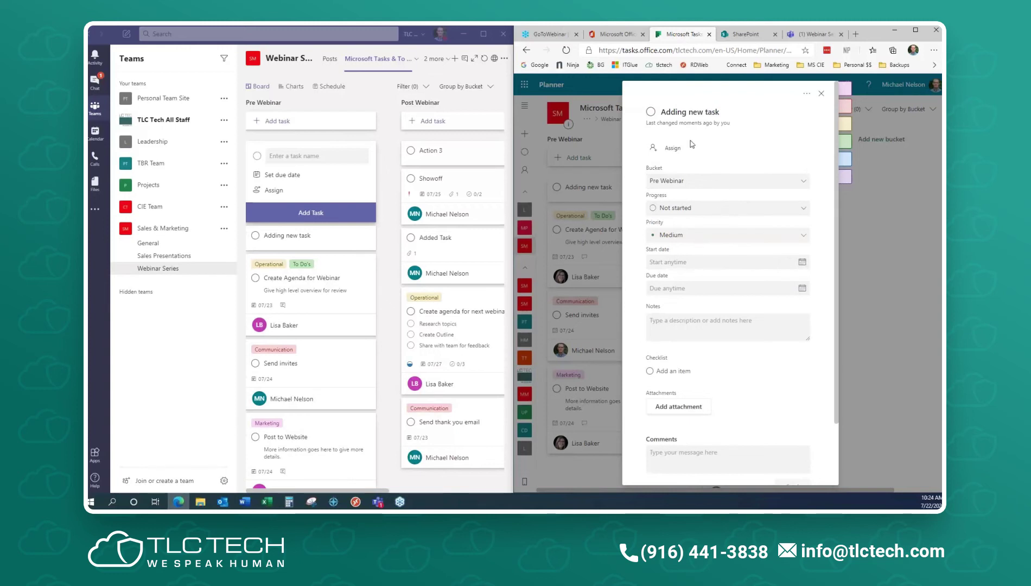
- Assign Adding new task to a team member and give it the note 'Note here'
{"action": "left_click", "coordinate": [671, 154]}
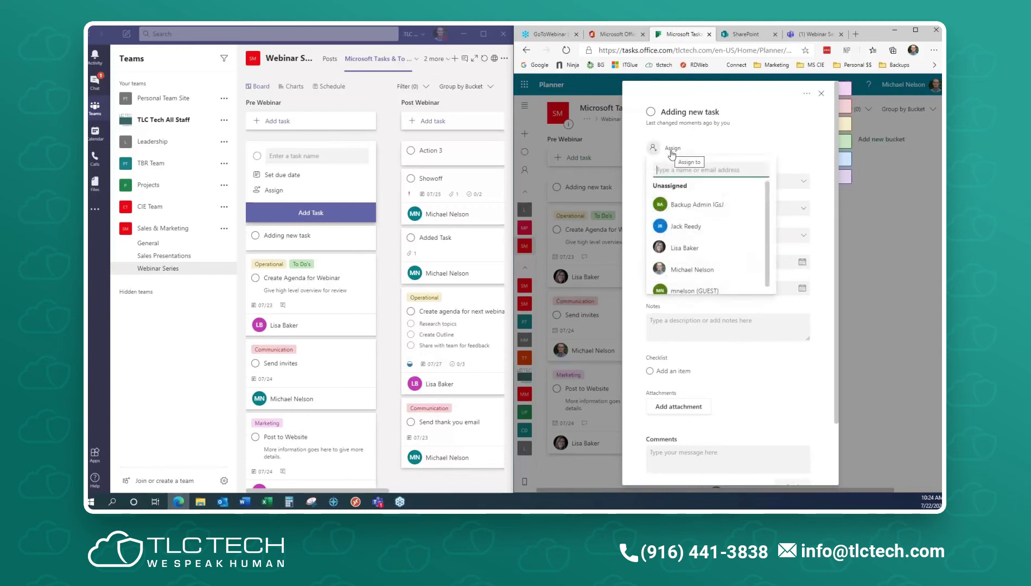
{"action": "left_click", "coordinate": [684, 247]}
{"action": "left_click", "coordinate": [760, 395]}
{"action": "left_click", "coordinate": [683, 325]}
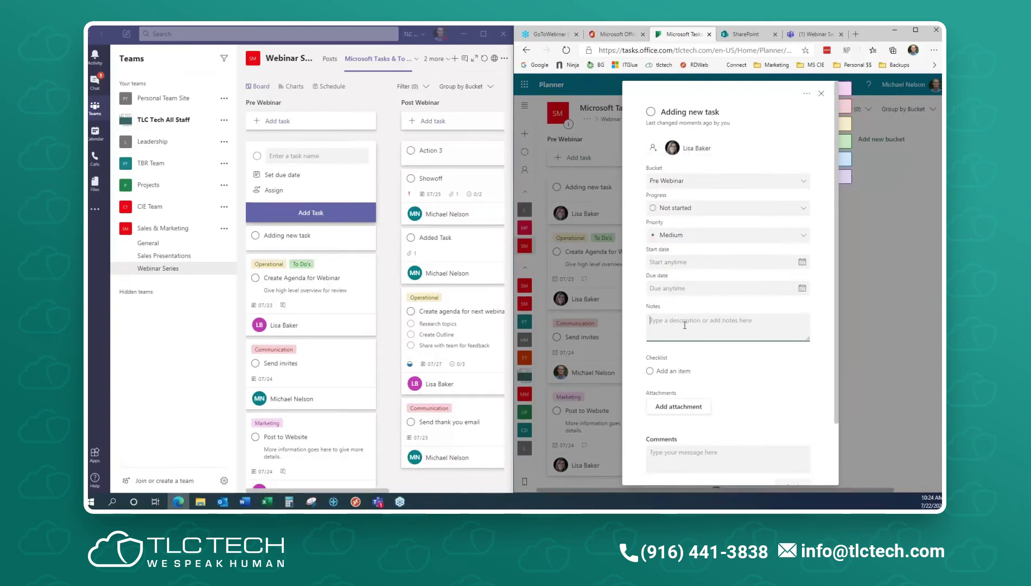
{"action": "type", "text": "Note here"}
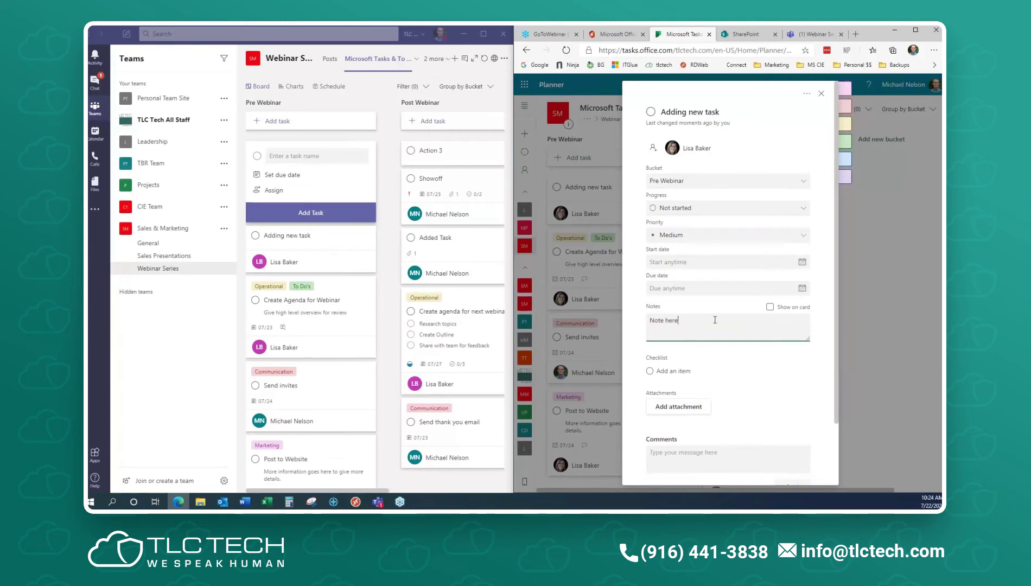
{"action": "left_click", "coordinate": [821, 93]}
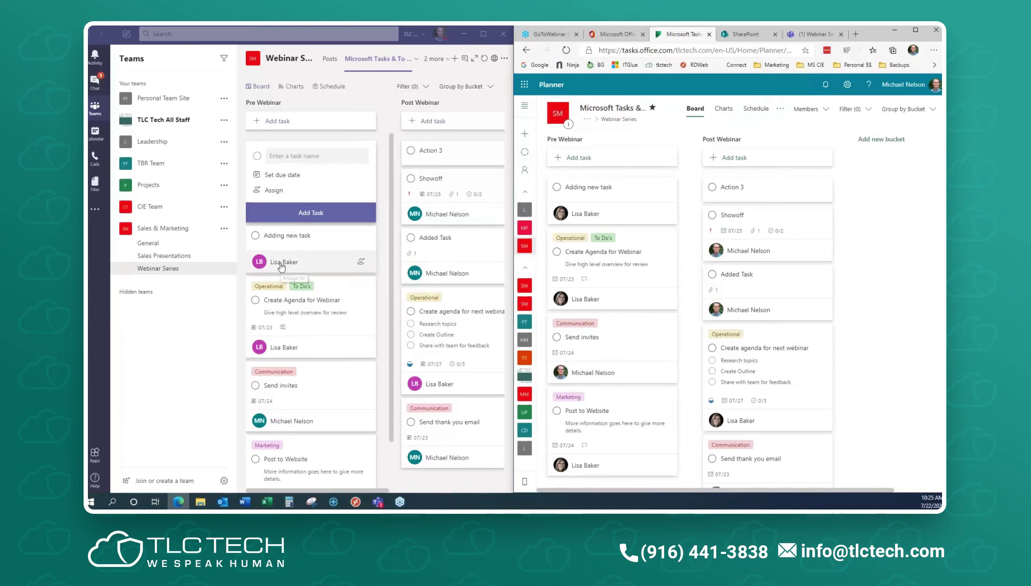
- Reopen Adding new task and turn on Show on card for its note
{"action": "left_click", "coordinate": [629, 190]}
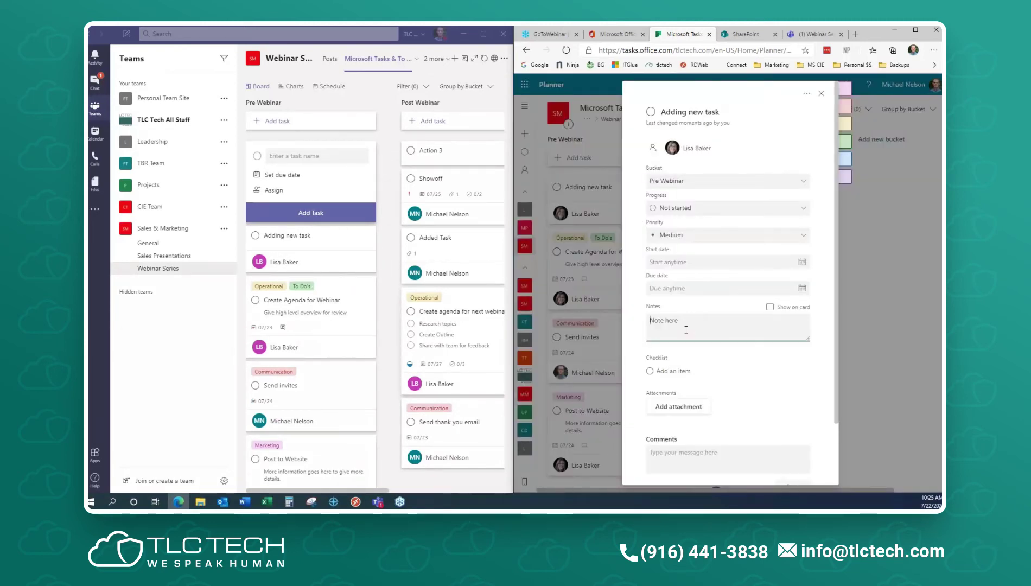
{"action": "left_click", "coordinate": [769, 306]}
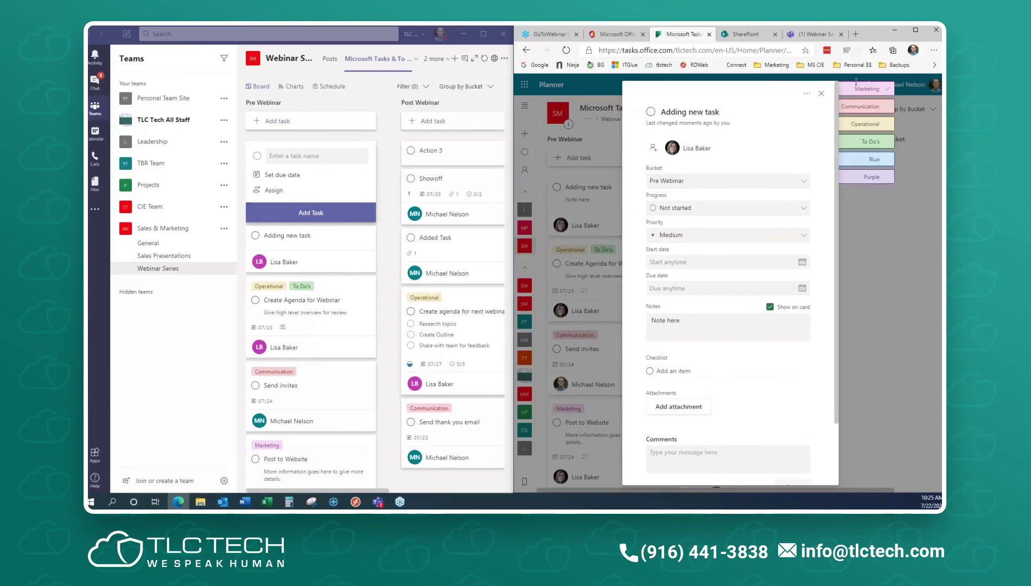
{"action": "left_click", "coordinate": [821, 93]}
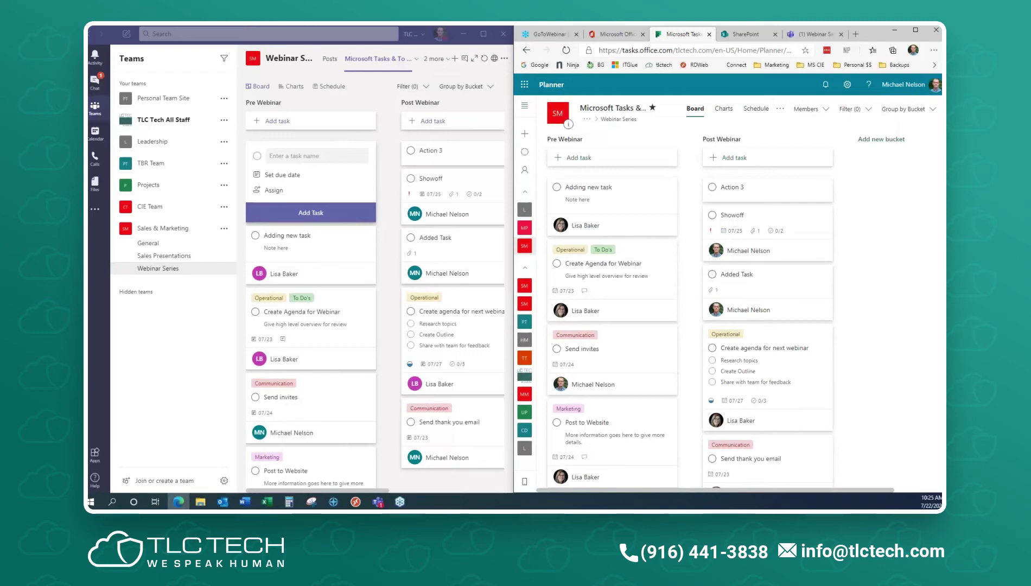
- Maximize the browser, glance at L10 Meetings and the personal planner, then return to Microsoft Tasks & To Dos
{"action": "double_click", "coordinate": [874, 34]}
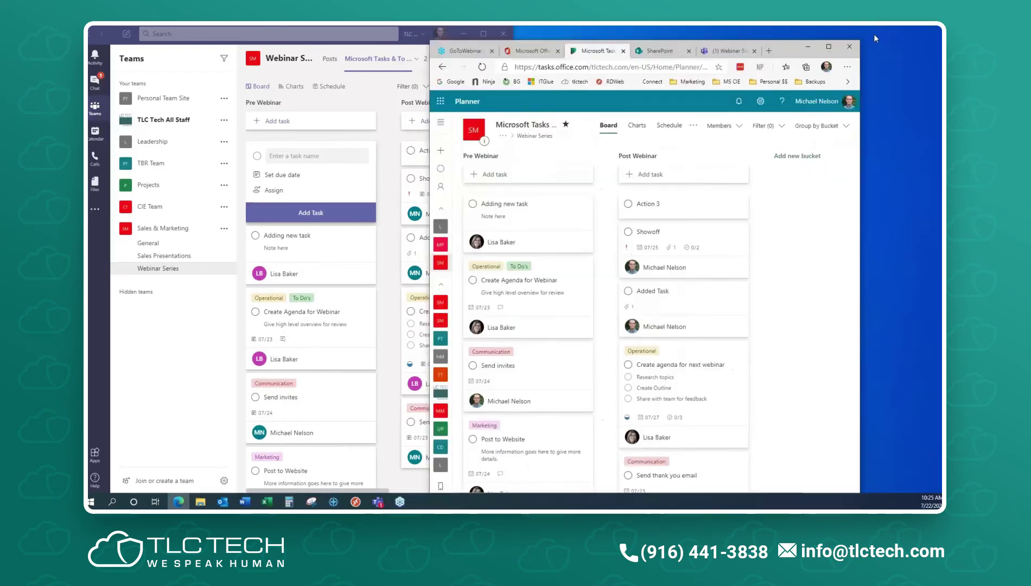
{"action": "left_click", "coordinate": [824, 49]}
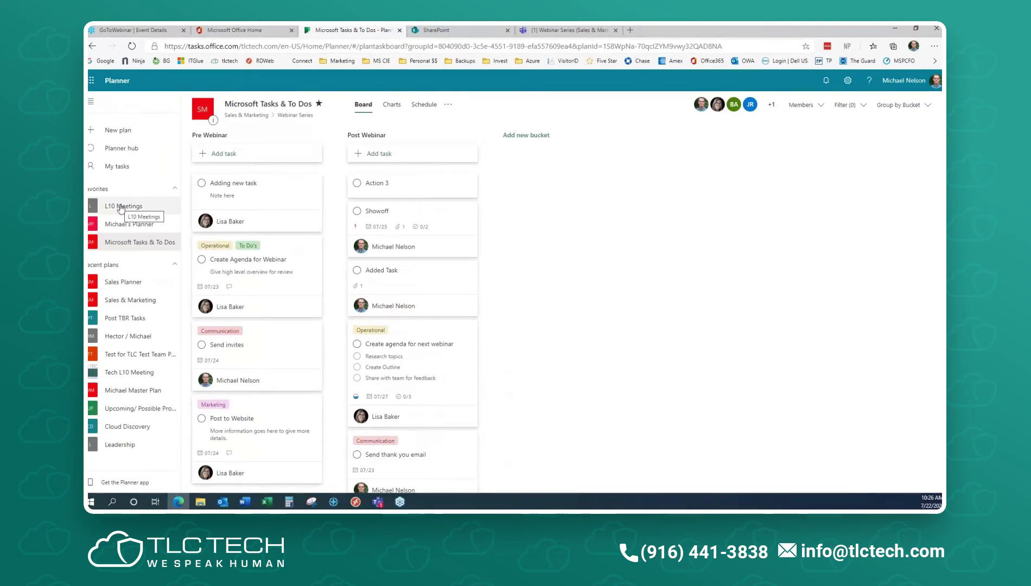
{"action": "left_click", "coordinate": [120, 206]}
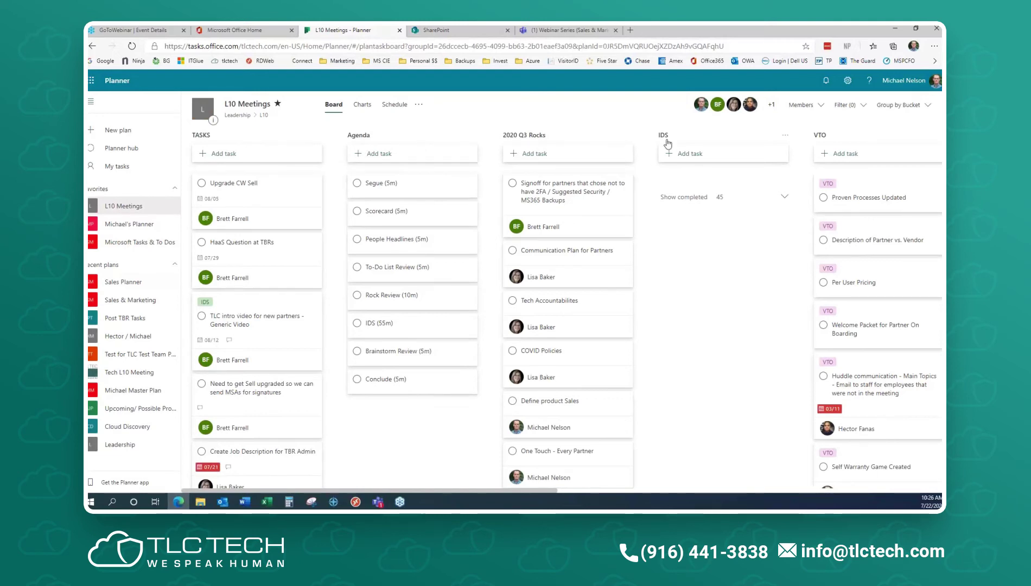
{"action": "left_click", "coordinate": [154, 224]}
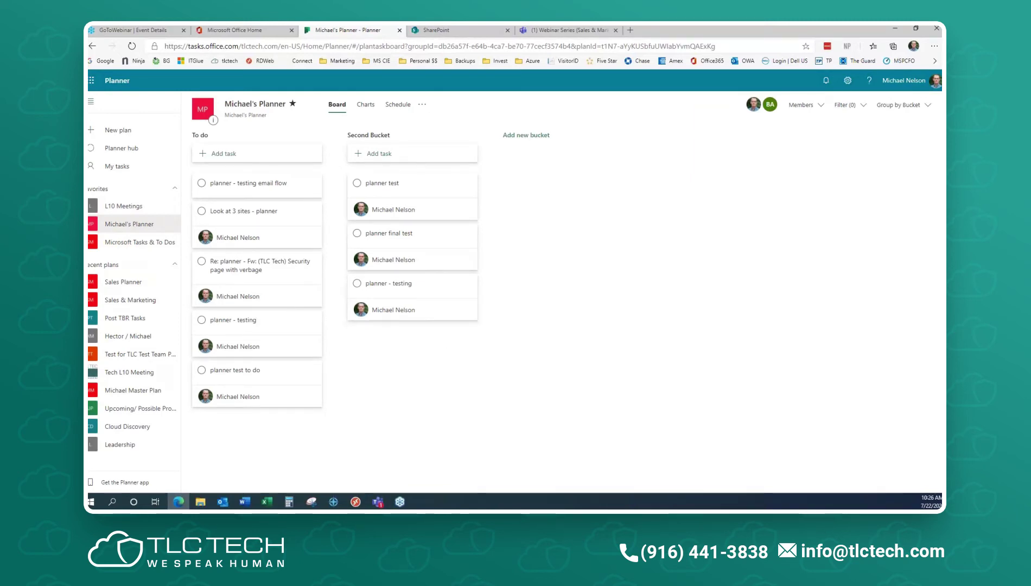
{"action": "left_click", "coordinate": [126, 244]}
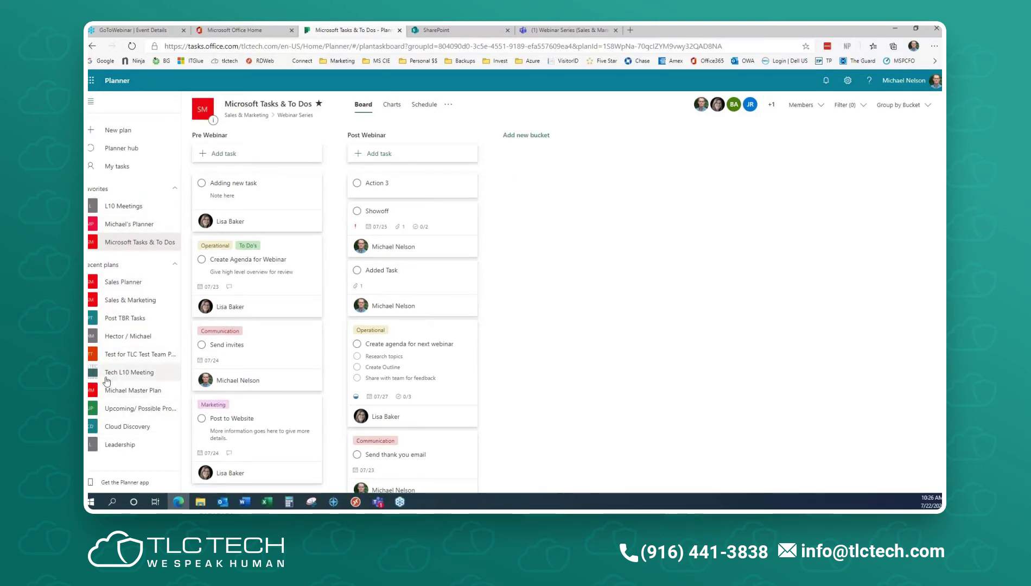
- Browse the Sales & Marketing, Sales Planner and Post TBR Tasks plans, then favourite the master plan
{"action": "left_click", "coordinate": [115, 300]}
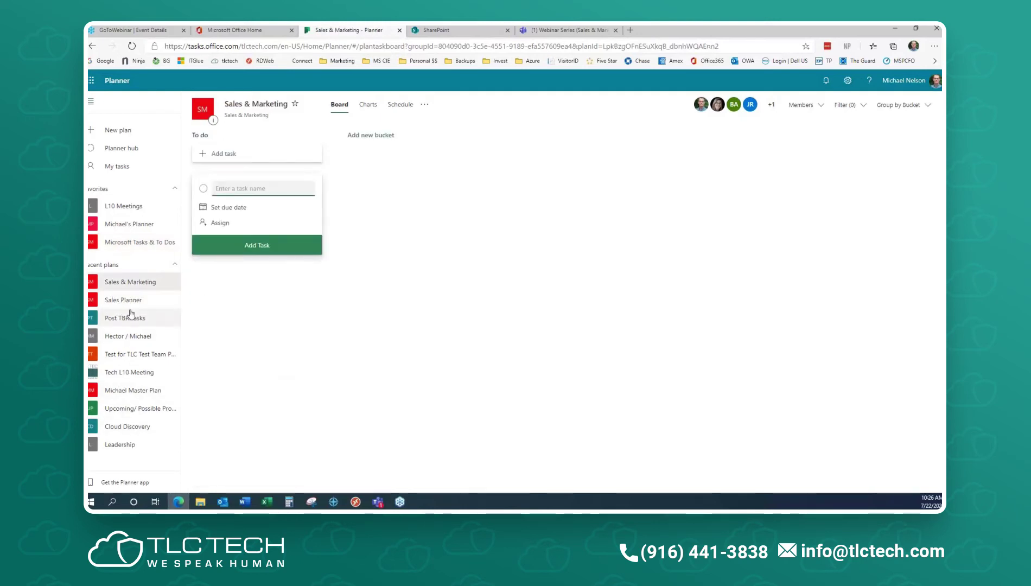
{"action": "left_click", "coordinate": [131, 304]}
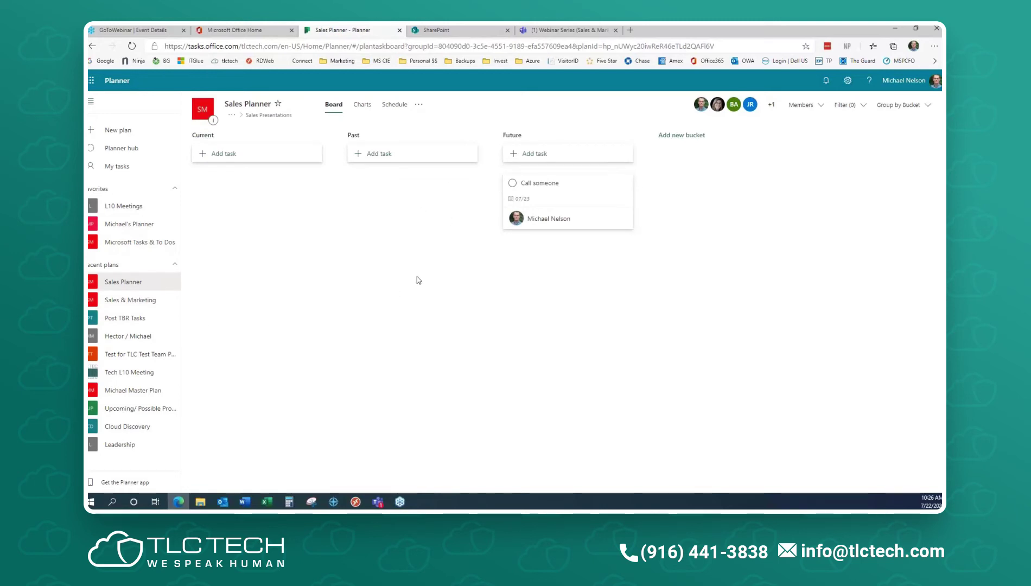
{"action": "left_click", "coordinate": [116, 319]}
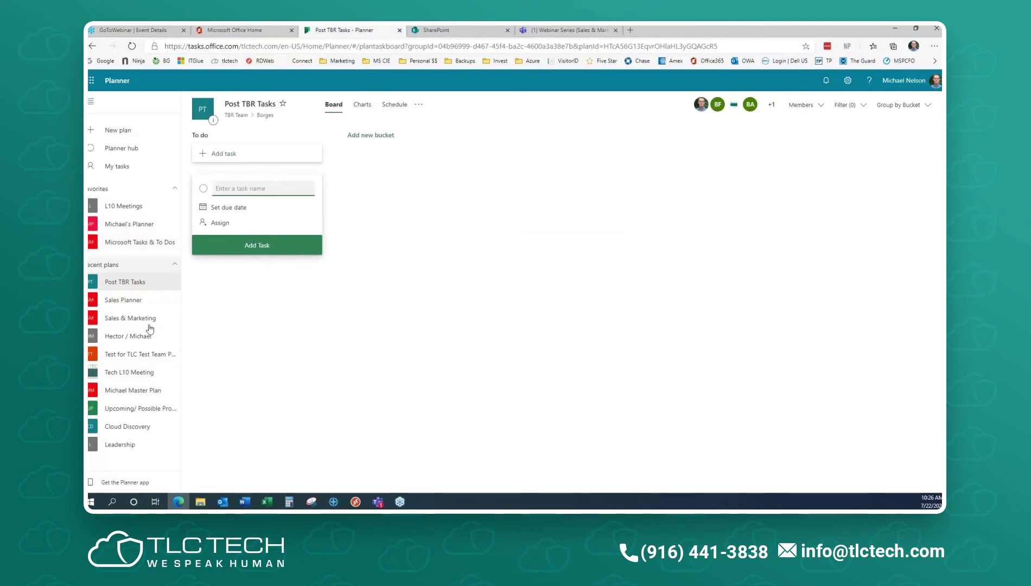
{"action": "left_click", "coordinate": [155, 391]}
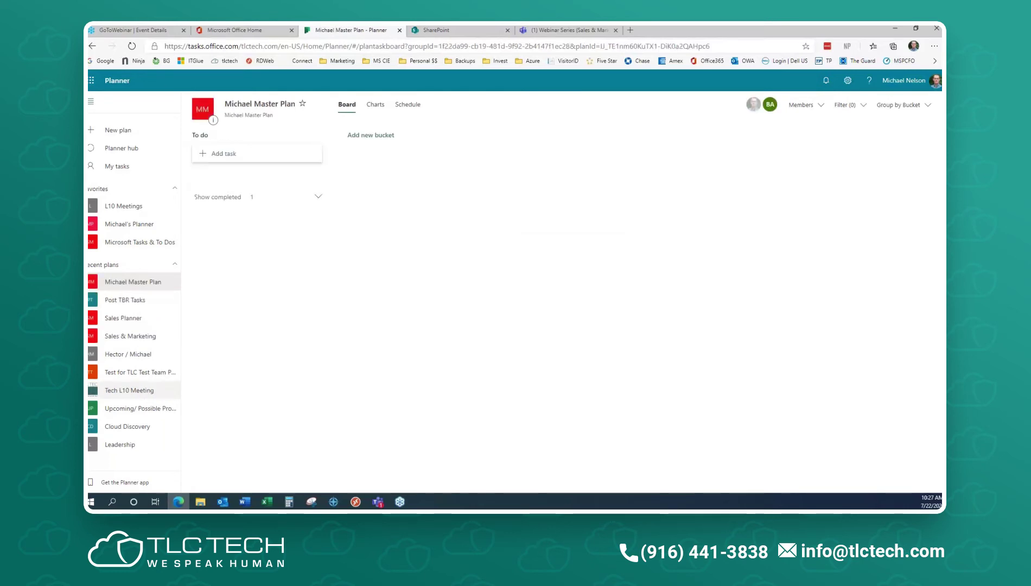
{"action": "left_click", "coordinate": [302, 103]}
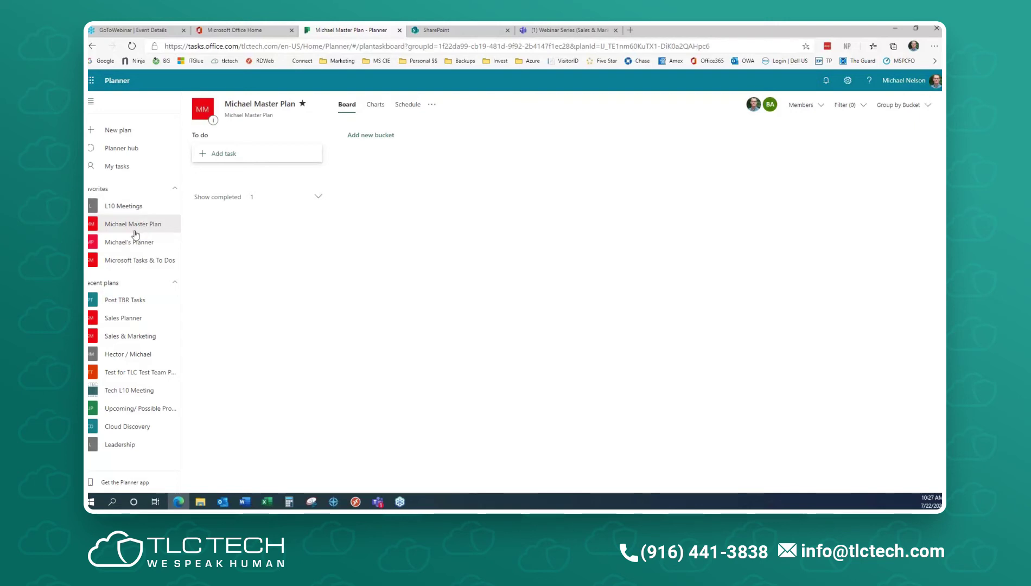
- Toggle the Microsoft Tasks & To Dos favourite star off and back on, then cycle back to its board
{"action": "left_click", "coordinate": [142, 262]}
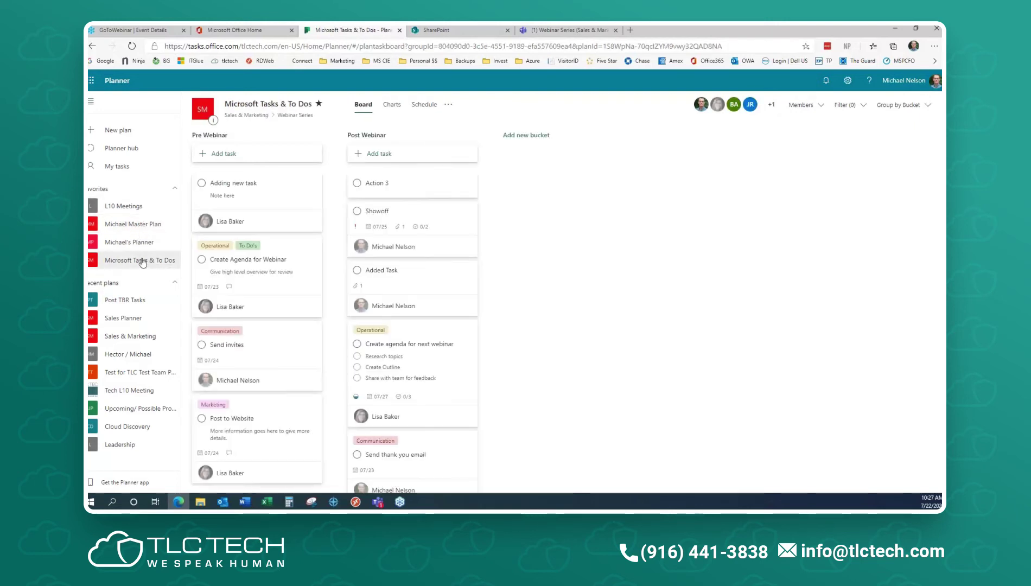
{"action": "left_click", "coordinate": [318, 105]}
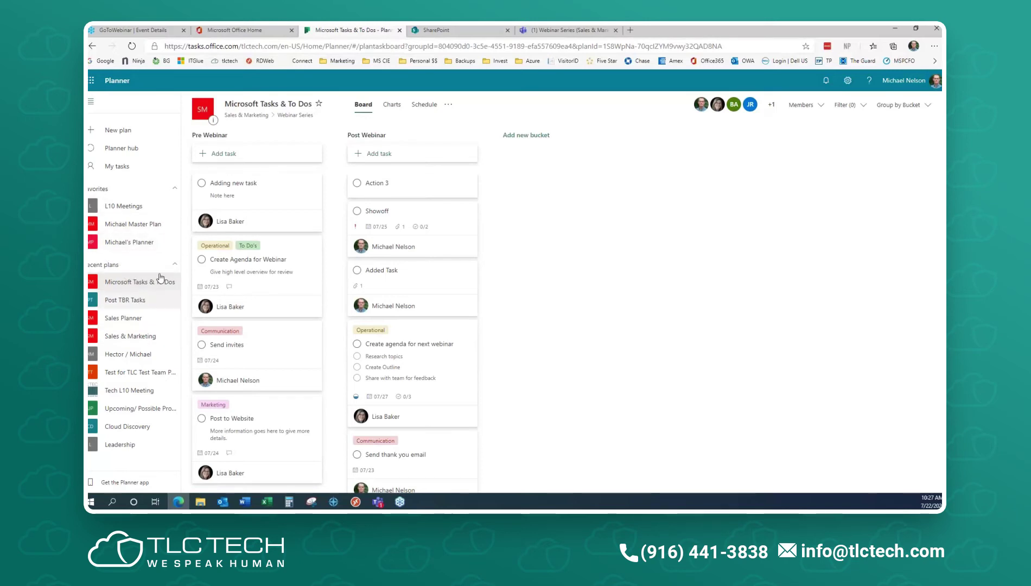
{"action": "left_click", "coordinate": [319, 104]}
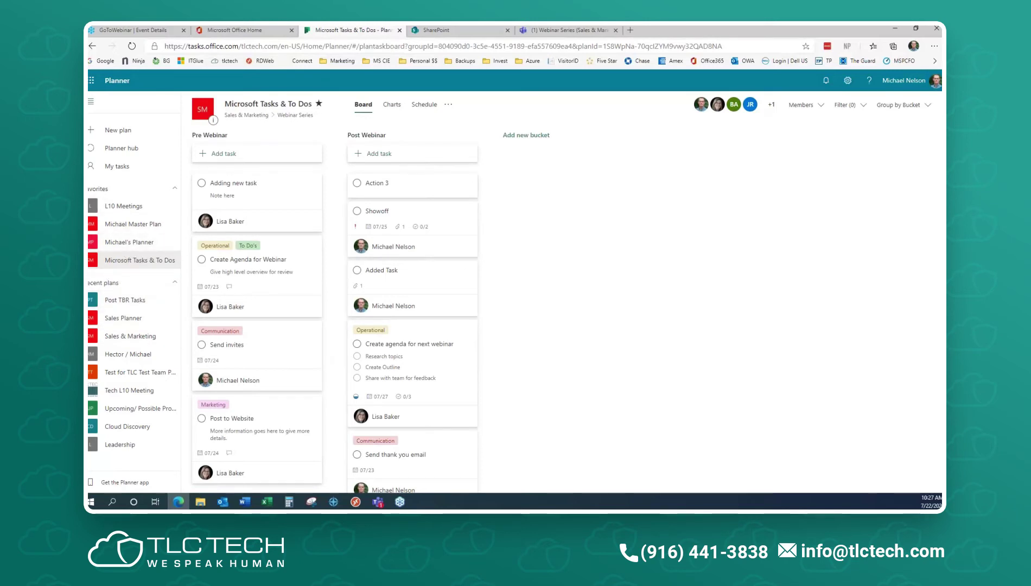
{"action": "left_click", "coordinate": [148, 244]}
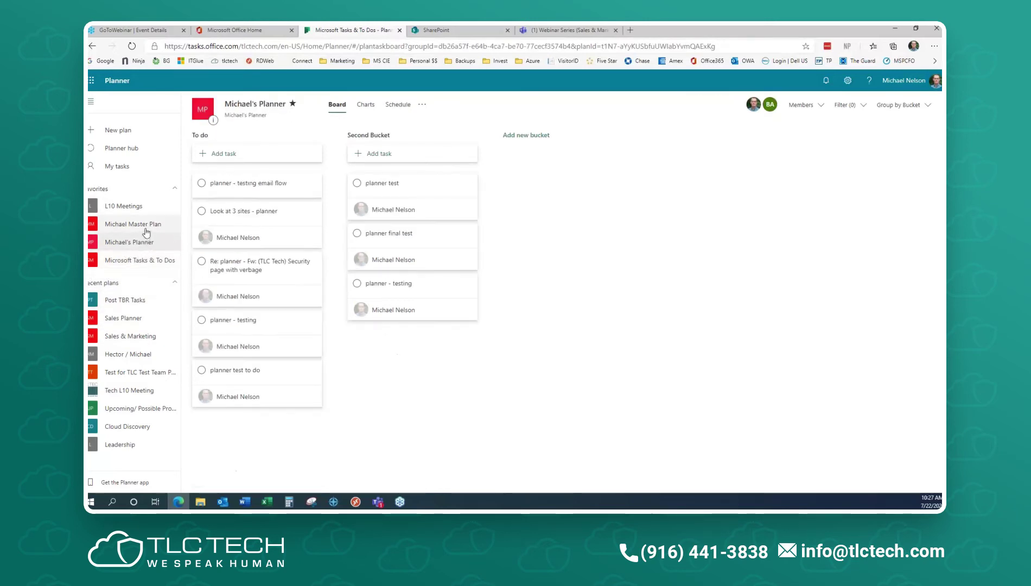
{"action": "left_click", "coordinate": [133, 224]}
{"action": "left_click", "coordinate": [129, 209]}
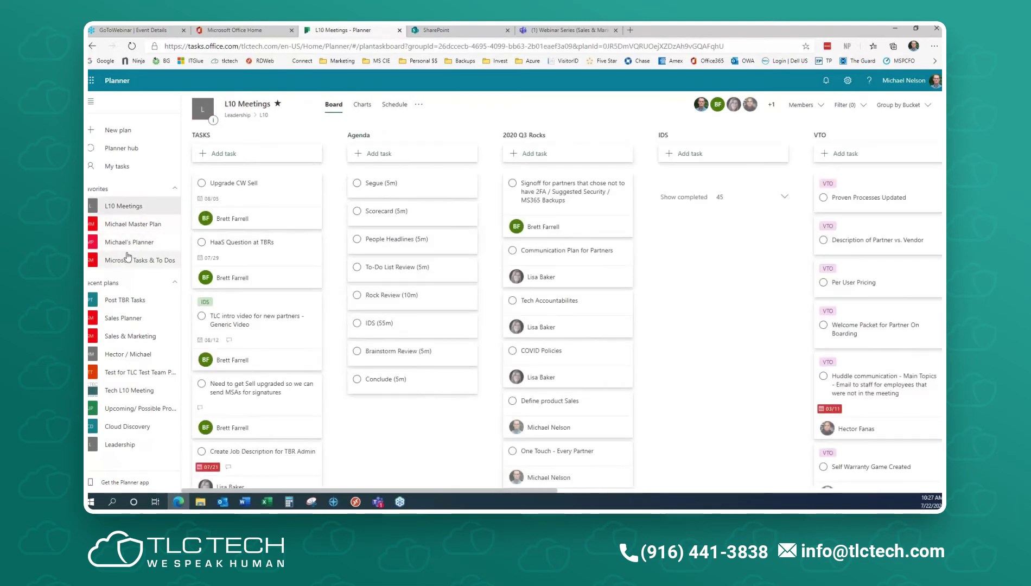
{"action": "left_click", "coordinate": [134, 260]}
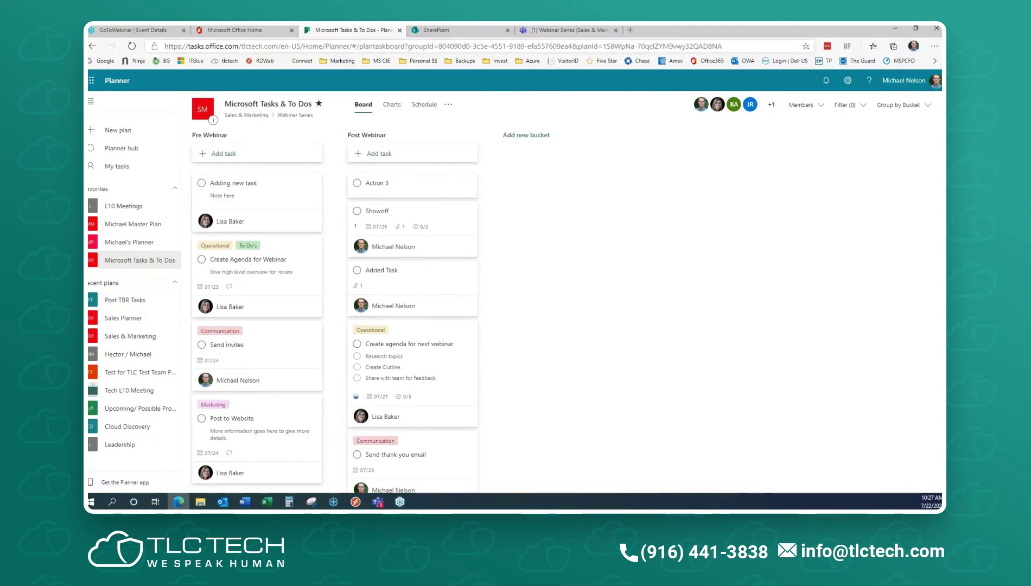
- List All plans in the Planner hub, open 6 Month TLC Tech "Project", then return to the hub
{"action": "left_click", "coordinate": [133, 149]}
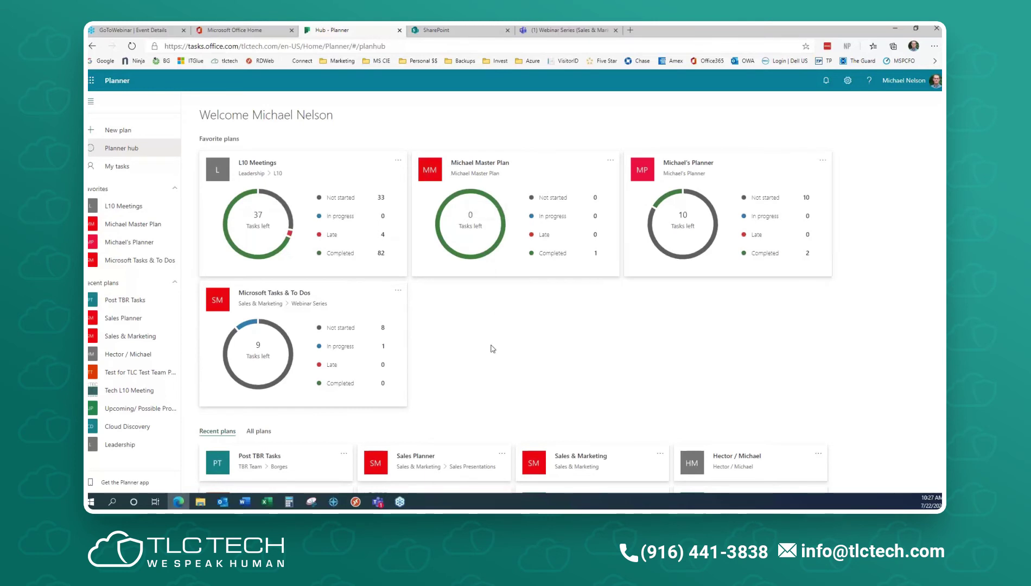
{"action": "scroll", "coordinate": [518, 345], "scroll_direction": "down", "scroll_amount": 2}
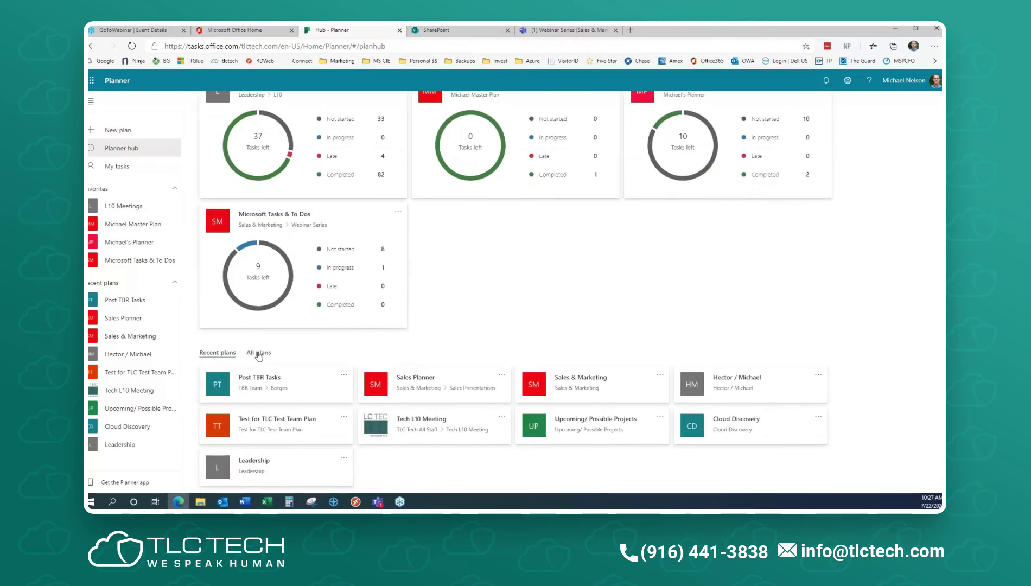
{"action": "left_click", "coordinate": [258, 354]}
{"action": "scroll", "coordinate": [599, 287], "scroll_direction": "down", "scroll_amount": 1}
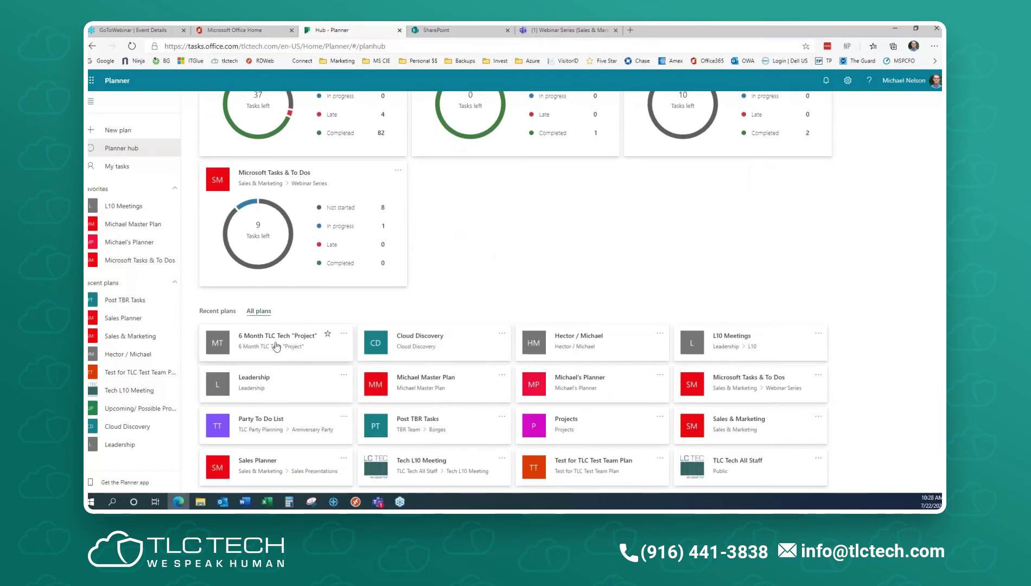
{"action": "left_click", "coordinate": [280, 344]}
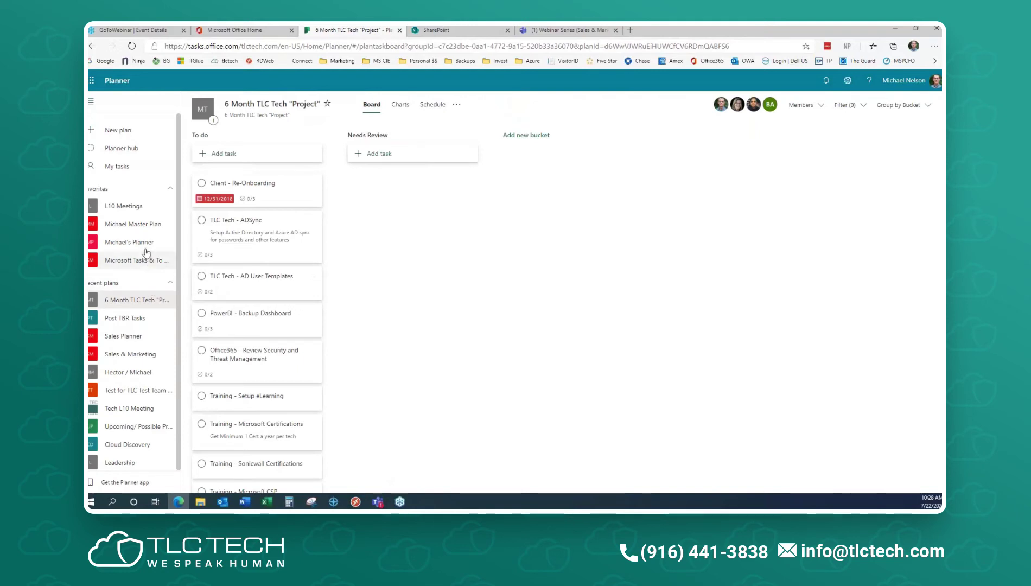
{"action": "left_click", "coordinate": [130, 148]}
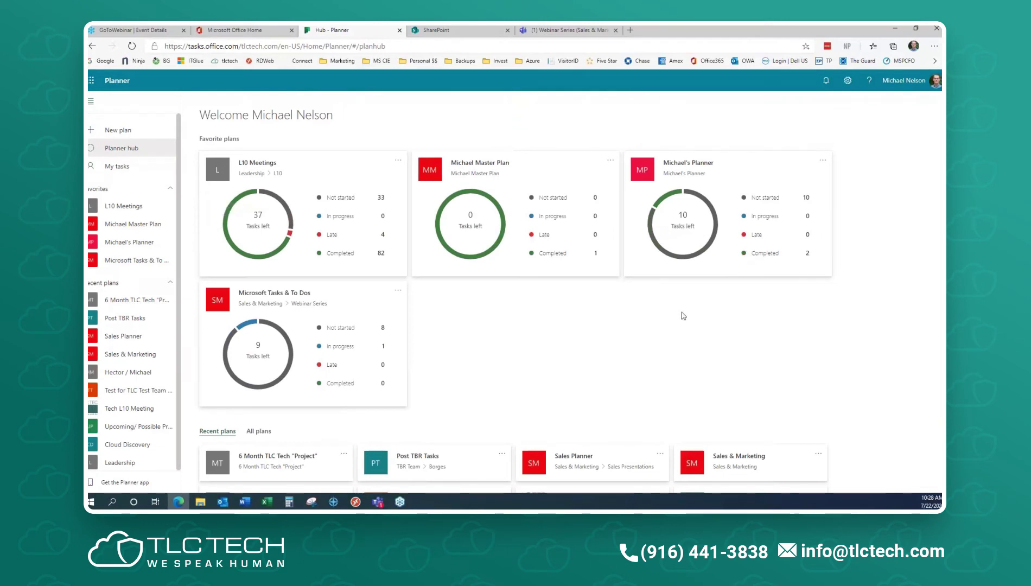
- Open My tasks and scroll through the Not started column of tasks from all plans
{"action": "left_click", "coordinate": [132, 168]}
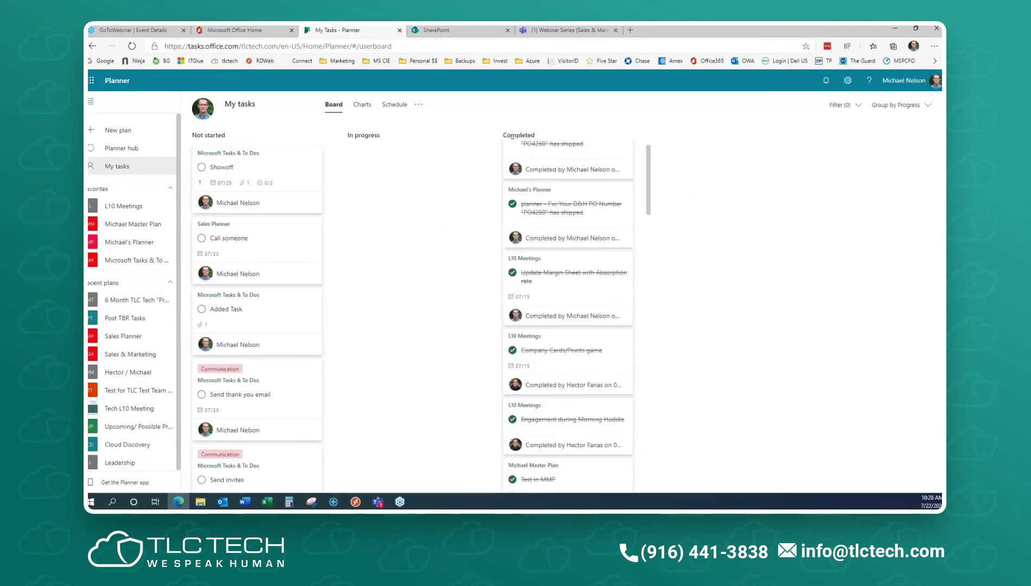
{"action": "scroll", "coordinate": [254, 250], "scroll_direction": "down", "scroll_amount": 5}
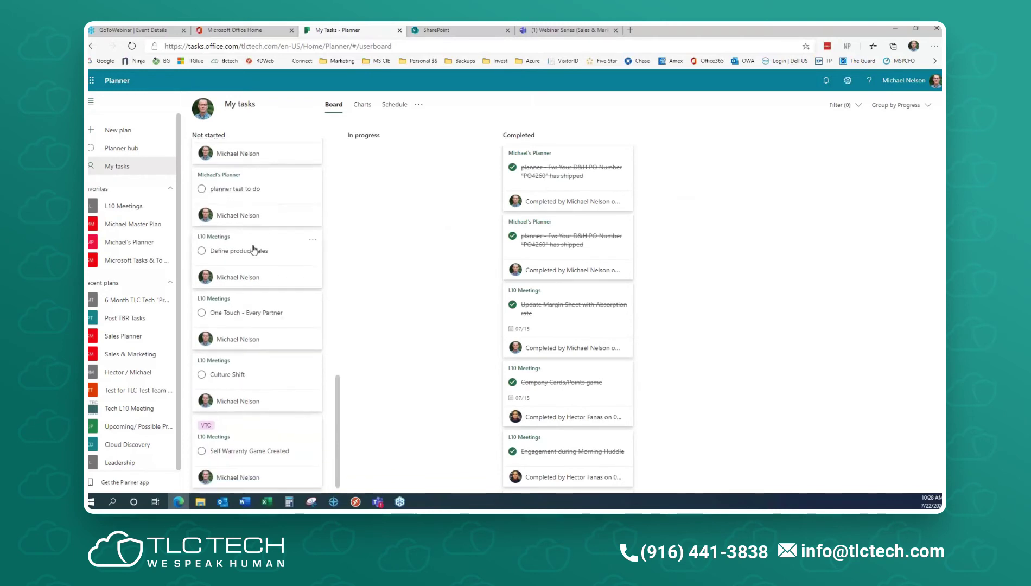
{"action": "scroll", "coordinate": [254, 250], "scroll_direction": "up", "scroll_amount": 5}
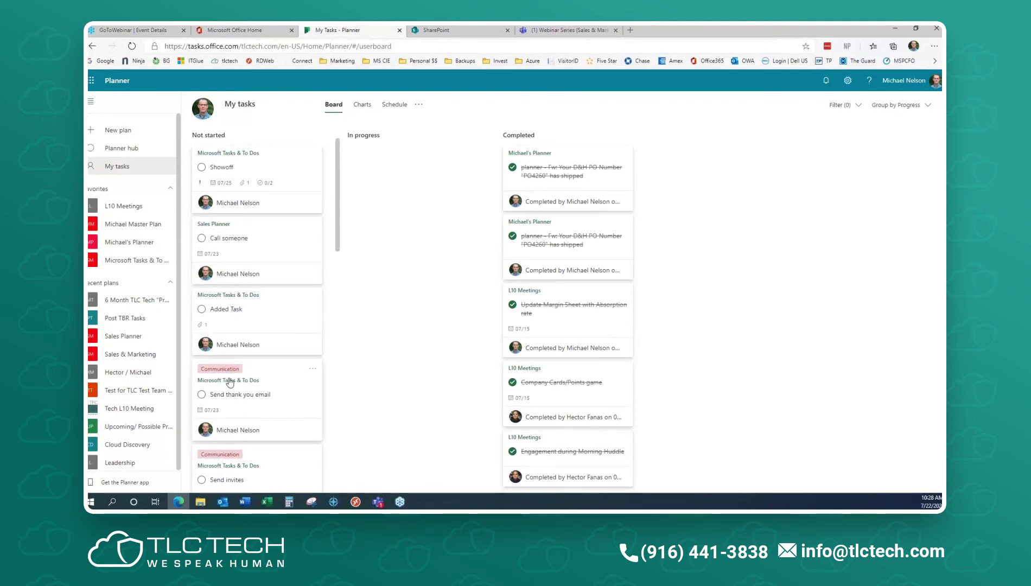
{"action": "scroll", "coordinate": [268, 383], "scroll_direction": "down", "scroll_amount": 4}
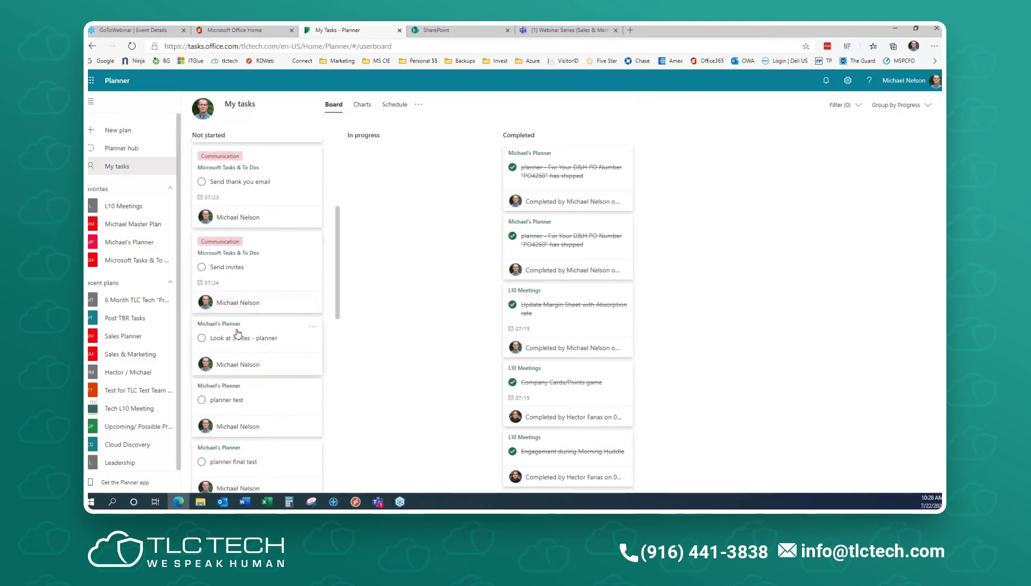
{"action": "scroll", "coordinate": [238, 329], "scroll_direction": "down", "scroll_amount": 1}
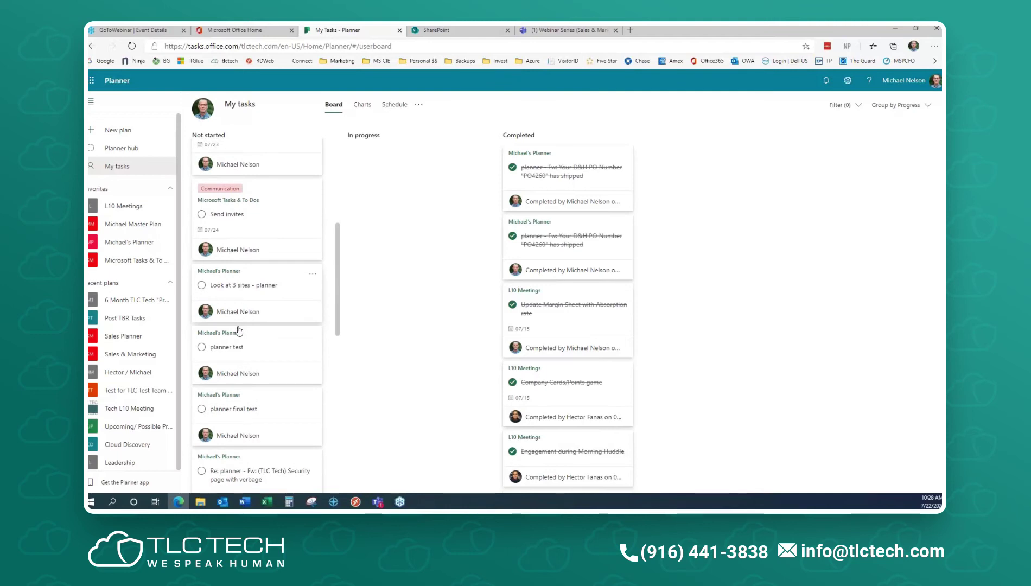
{"action": "scroll", "coordinate": [238, 329], "scroll_direction": "down", "scroll_amount": 1}
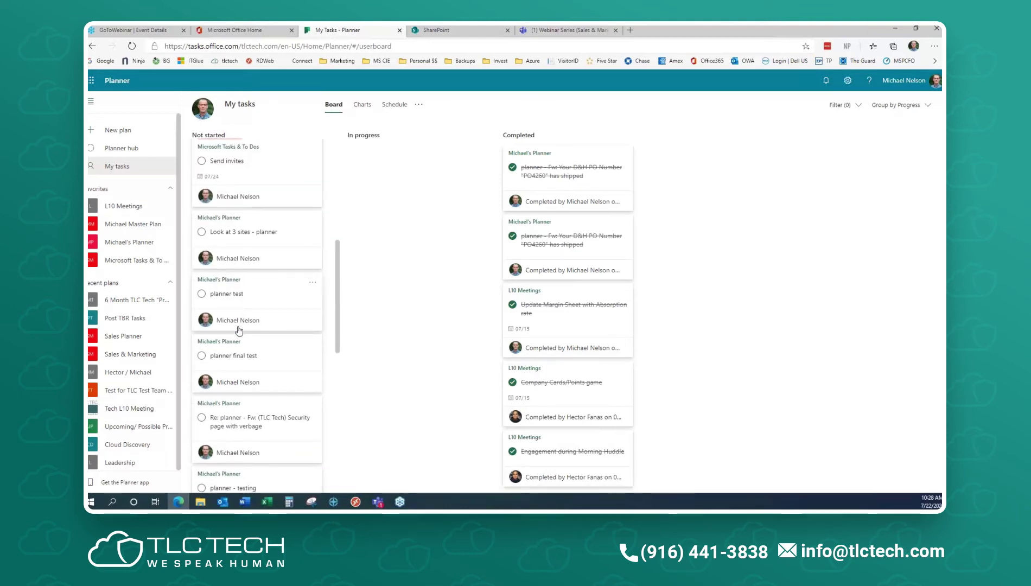
{"action": "scroll", "coordinate": [242, 330], "scroll_direction": "down", "scroll_amount": 8}
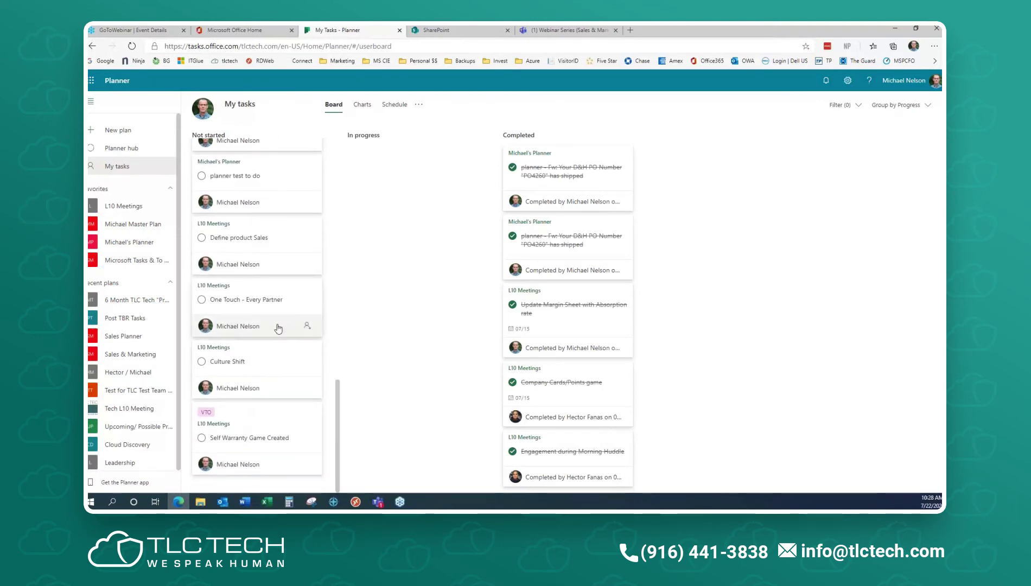
{"action": "scroll", "coordinate": [277, 328], "scroll_direction": "up", "scroll_amount": 12}
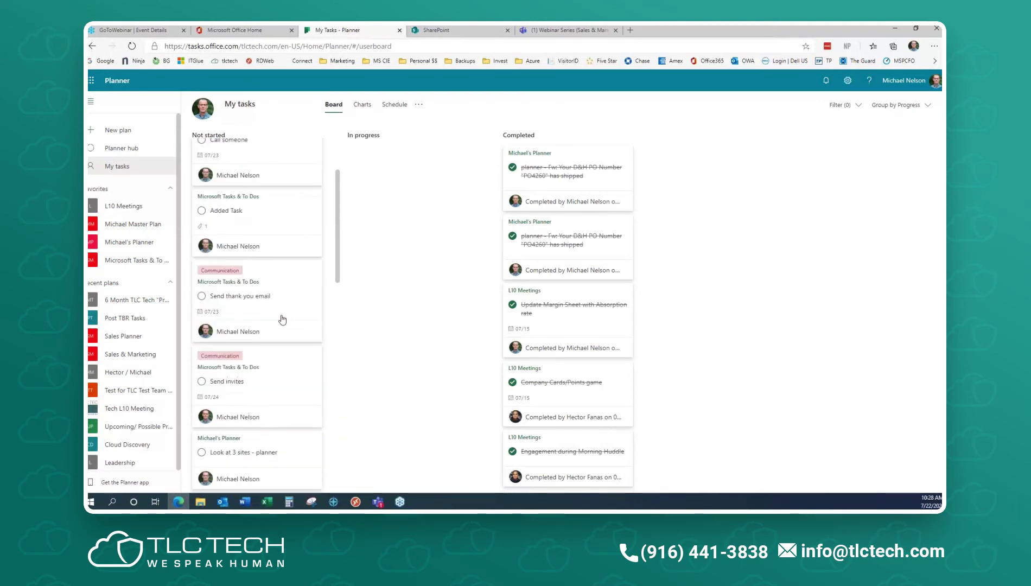
{"action": "scroll", "coordinate": [280, 312], "scroll_direction": "up", "scroll_amount": 2}
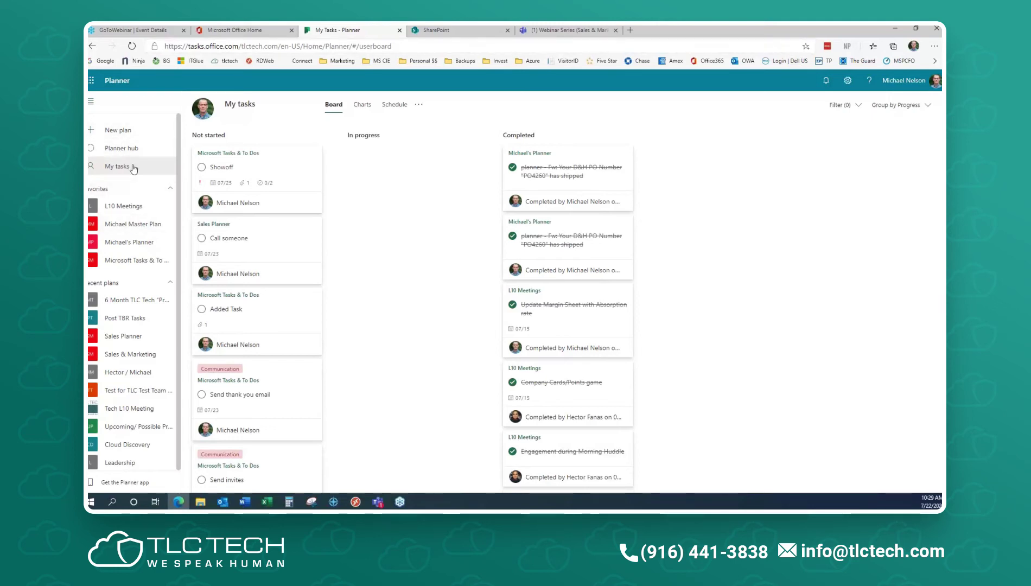
- In Microsoft Tasks & To Dos Charts, pick the Unassigned members bar to filter the Board to Action 3
{"action": "left_click", "coordinate": [133, 263]}
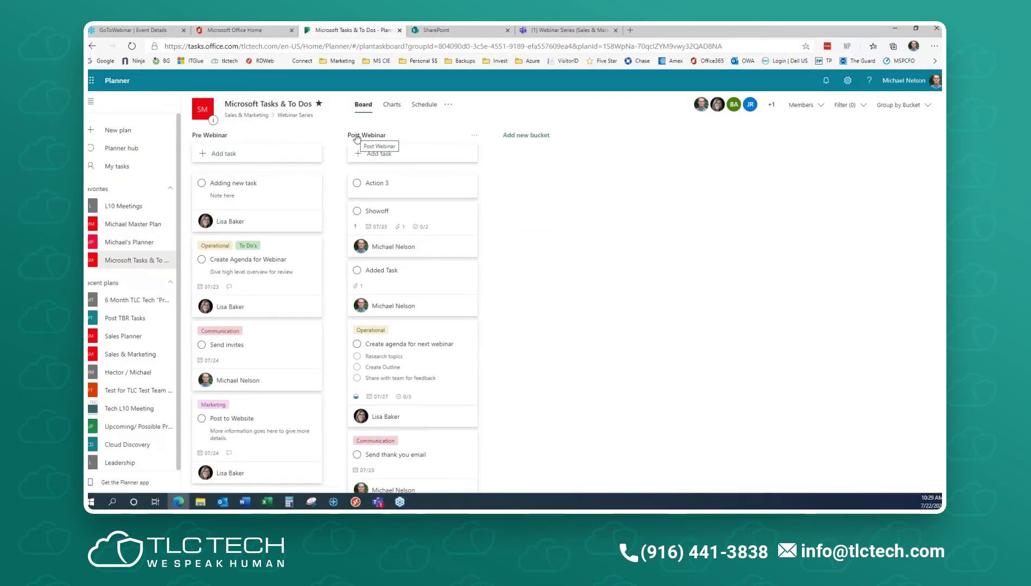
{"action": "left_click", "coordinate": [391, 104]}
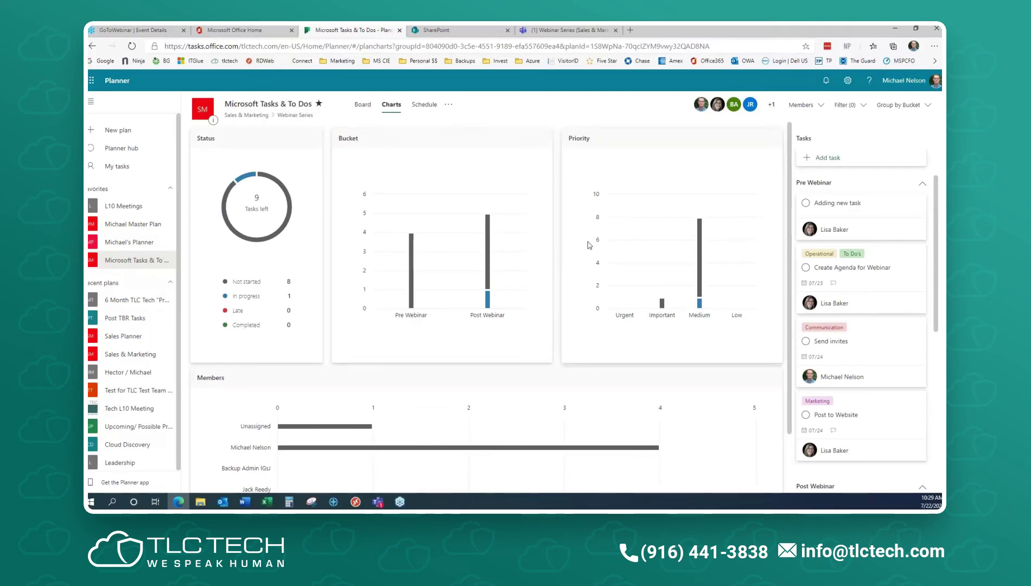
{"action": "scroll", "coordinate": [676, 344], "scroll_direction": "down", "scroll_amount": 2}
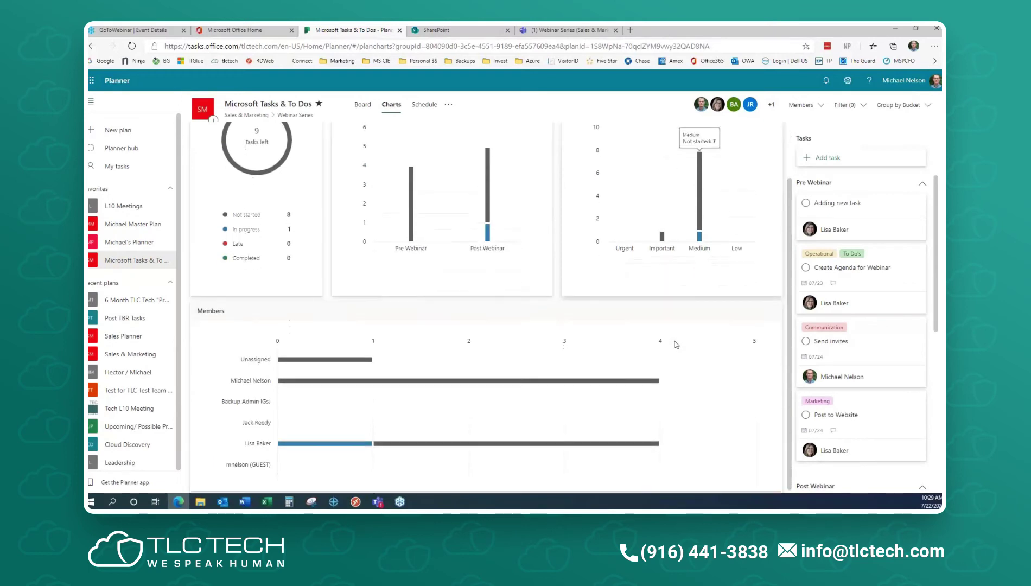
{"action": "scroll", "coordinate": [313, 210], "scroll_direction": "up", "scroll_amount": 2}
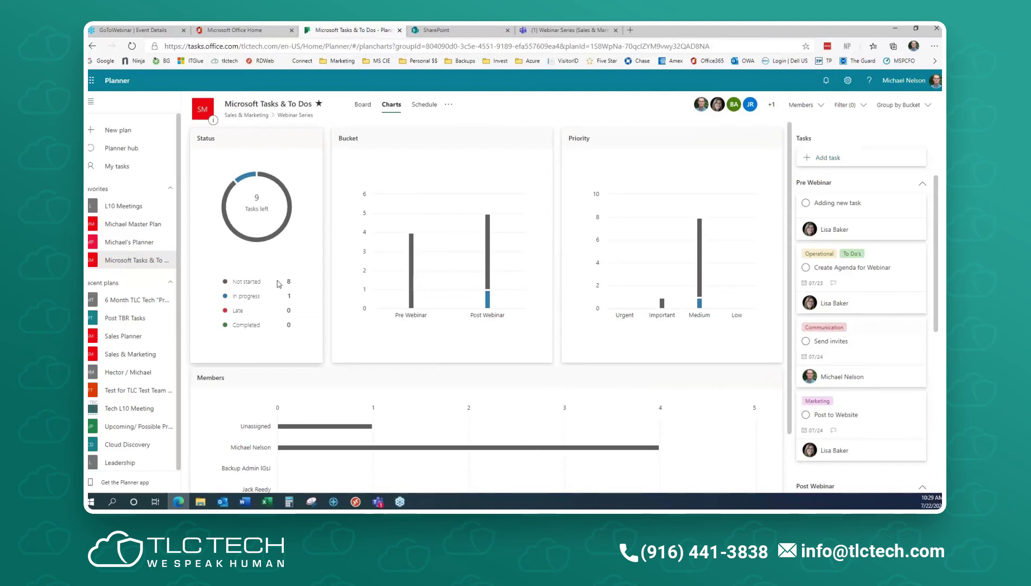
{"action": "mouse_move", "coordinate": [699, 260]}
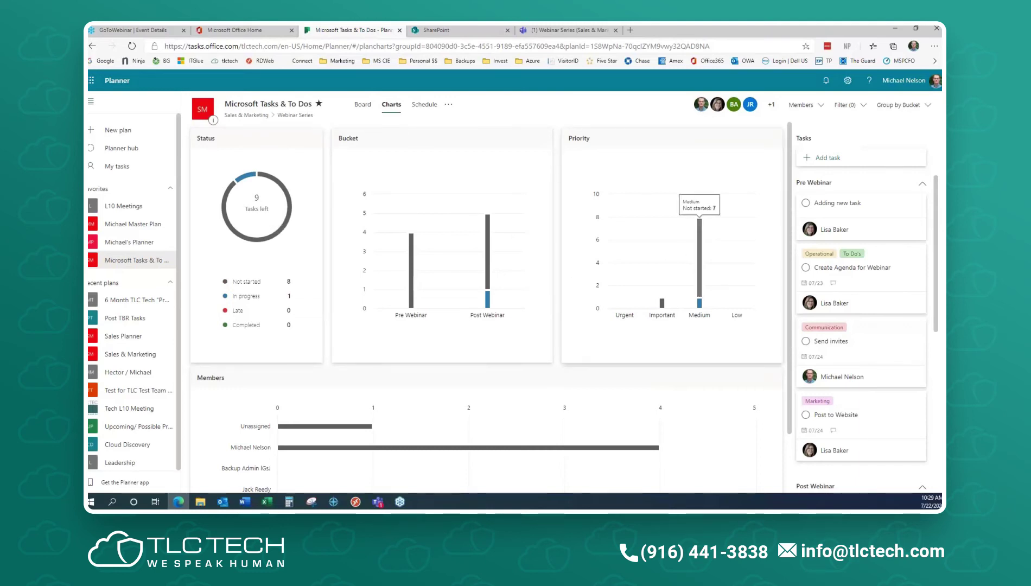
{"action": "scroll", "coordinate": [559, 403], "scroll_direction": "down", "scroll_amount": 2}
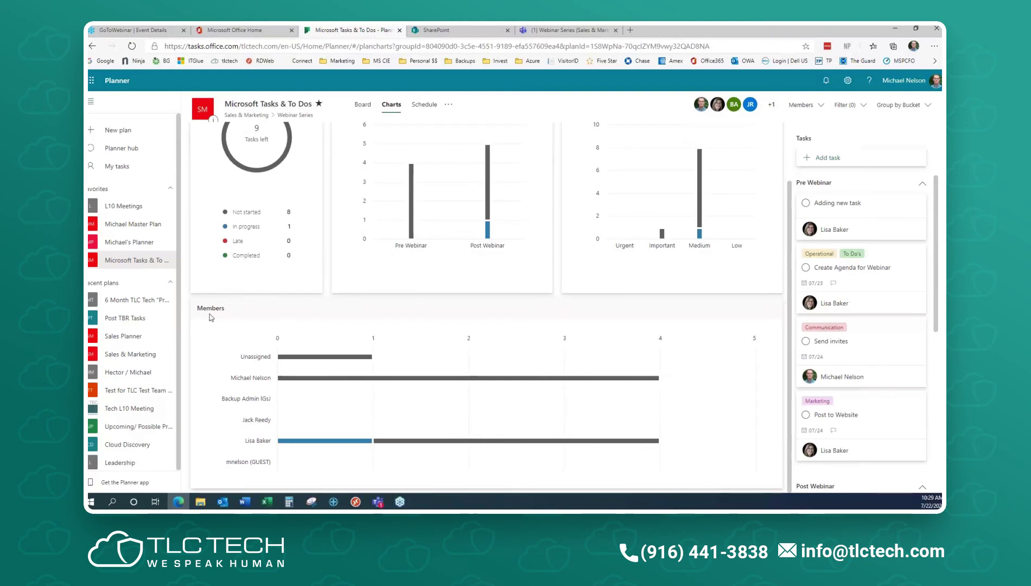
{"action": "left_click", "coordinate": [323, 359]}
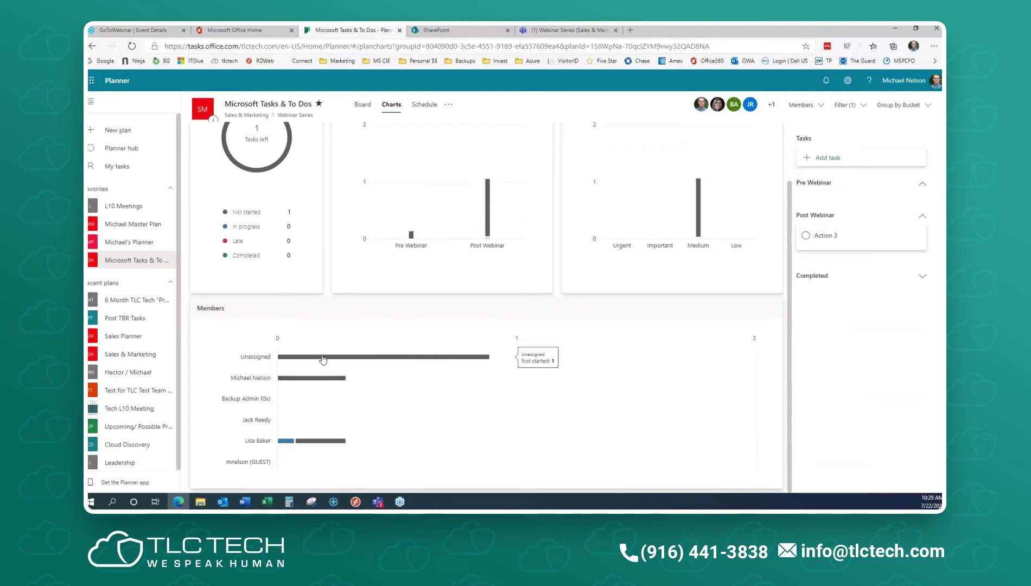
{"action": "scroll", "coordinate": [322, 359], "scroll_direction": "up", "scroll_amount": 1}
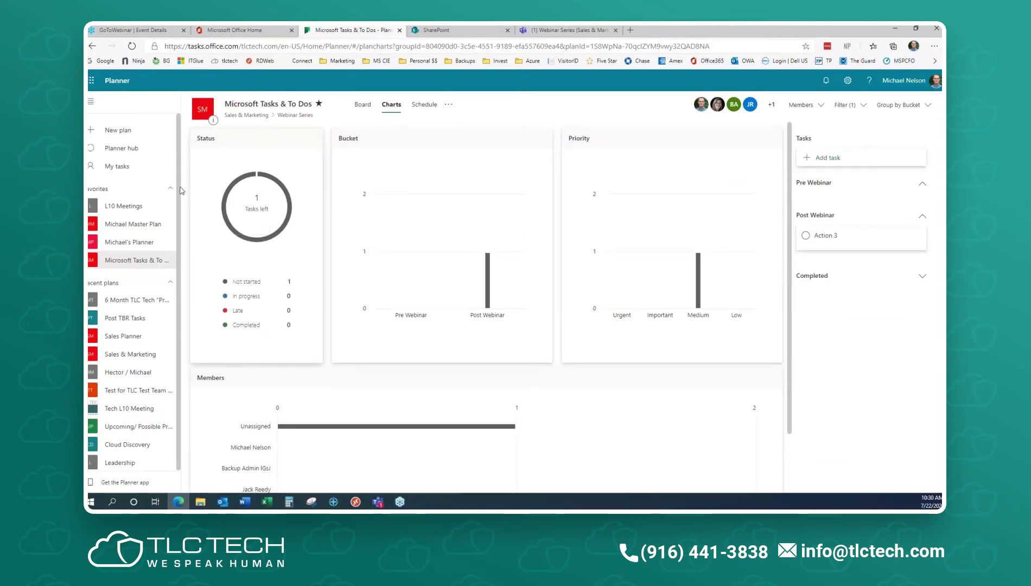
{"action": "left_click", "coordinate": [362, 104]}
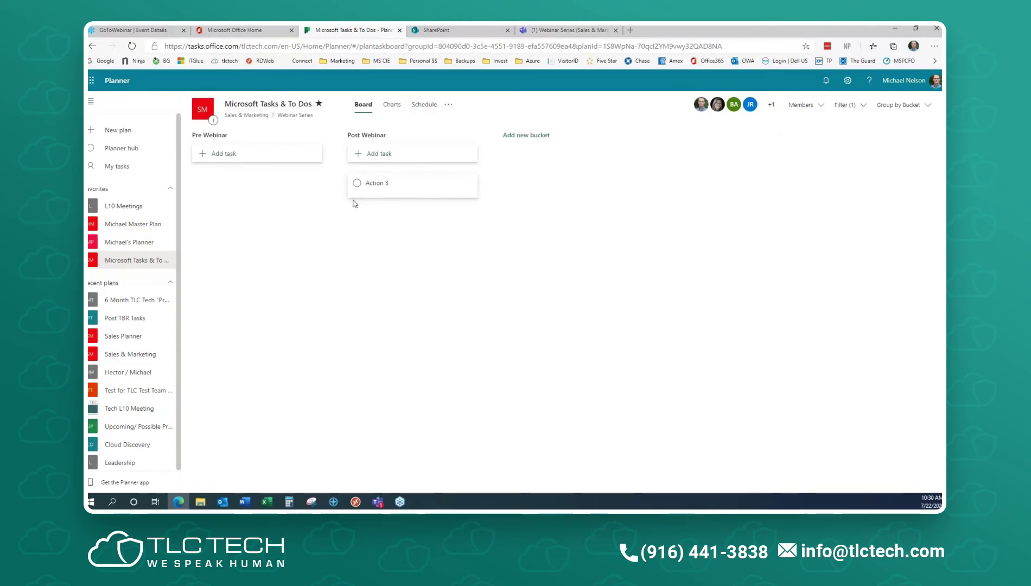
- Group the board by assignee, clear the Unassigned filter, and group back by bucket
{"action": "left_click", "coordinate": [895, 107]}
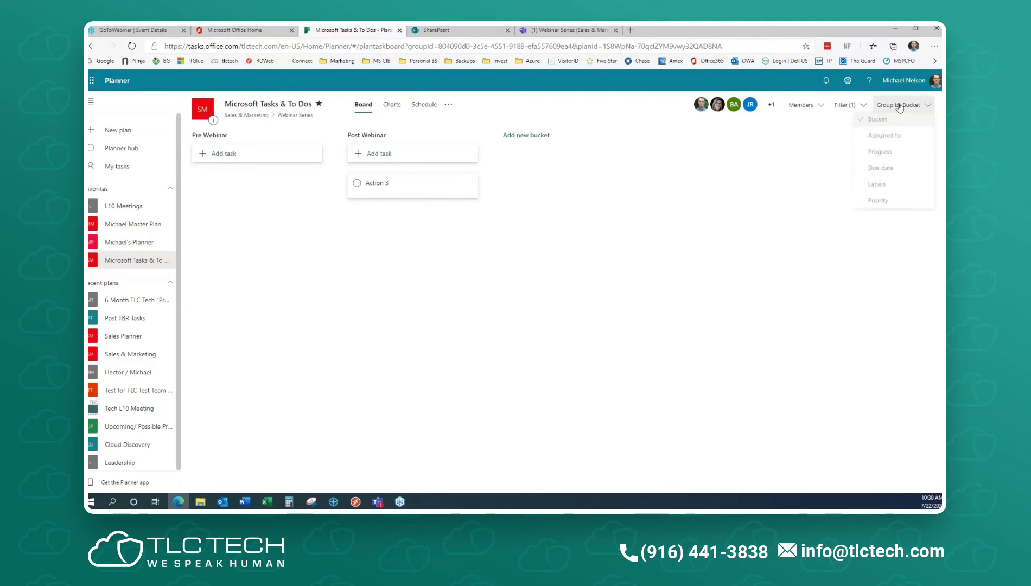
{"action": "left_click", "coordinate": [882, 137]}
{"action": "left_click", "coordinate": [835, 106]}
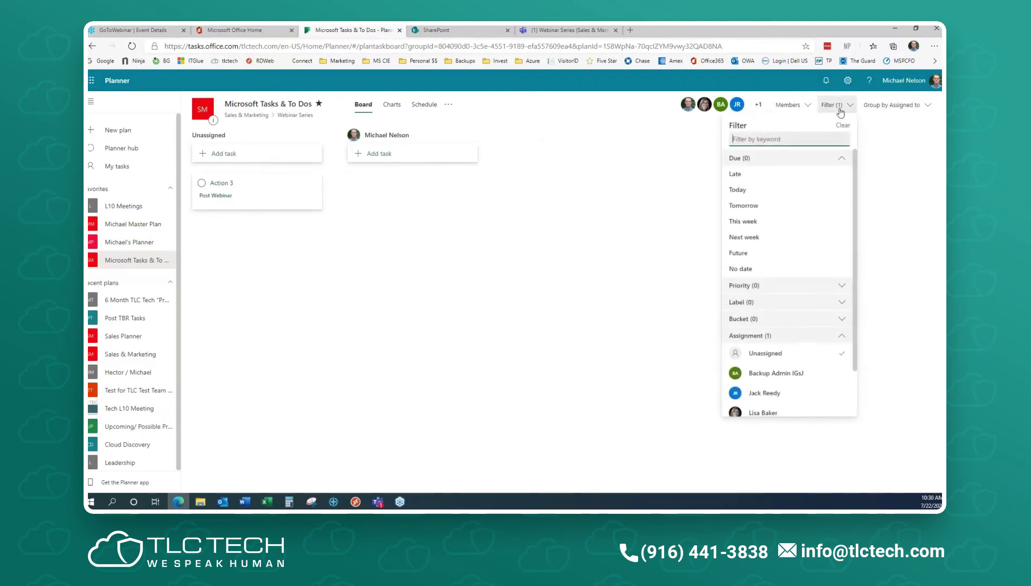
{"action": "left_click", "coordinate": [844, 125]}
{"action": "left_click", "coordinate": [892, 105]}
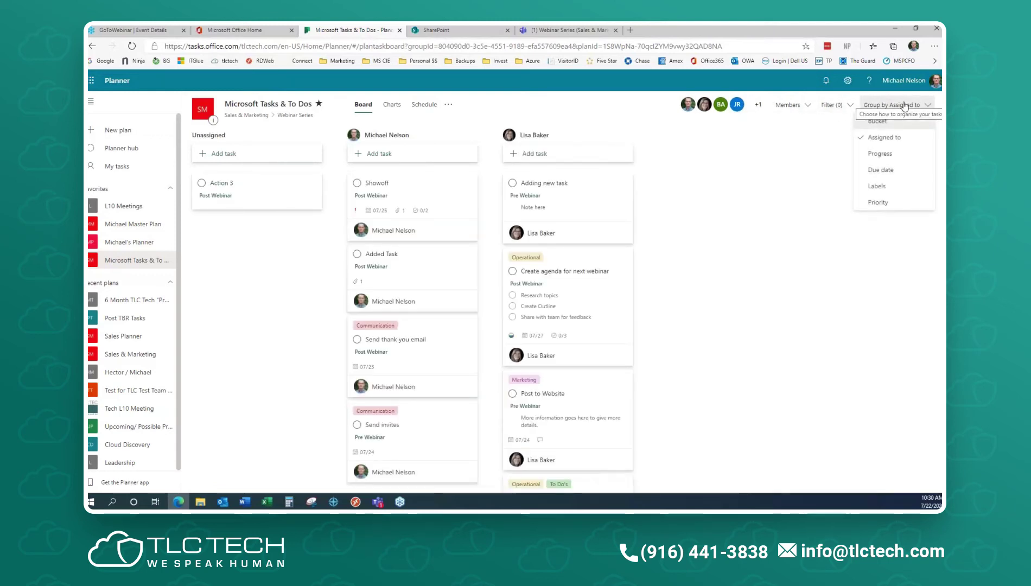
{"action": "left_click", "coordinate": [891, 120]}
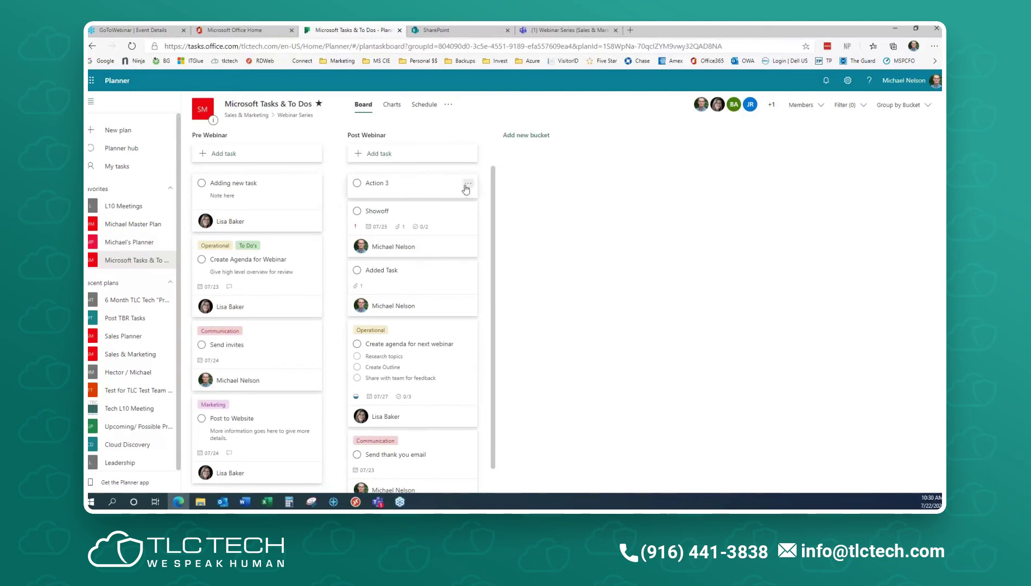
- Assign Action 3 to a team member and check the assignee in its task details
{"action": "left_click", "coordinate": [467, 185]}
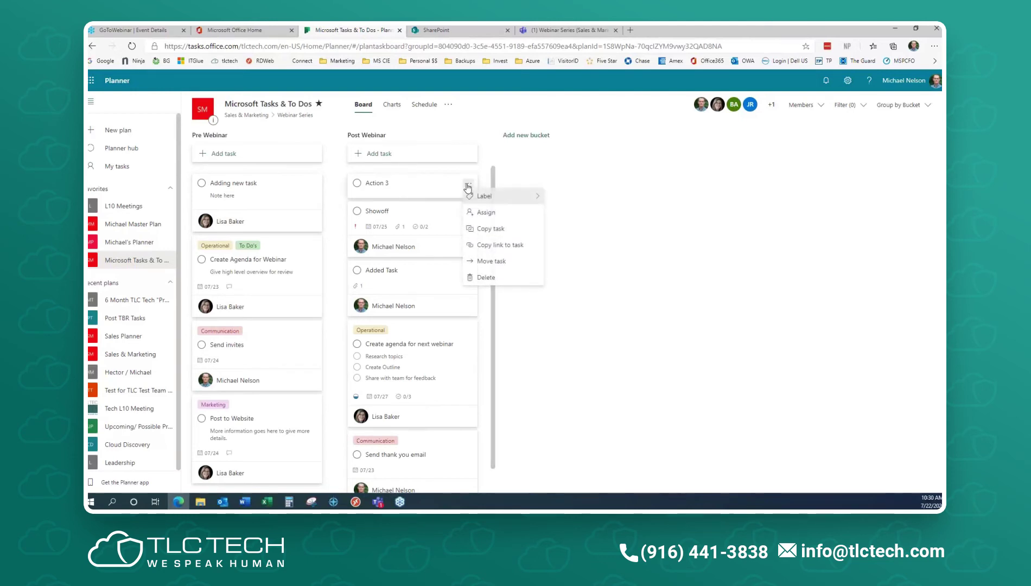
{"action": "left_click", "coordinate": [481, 212]}
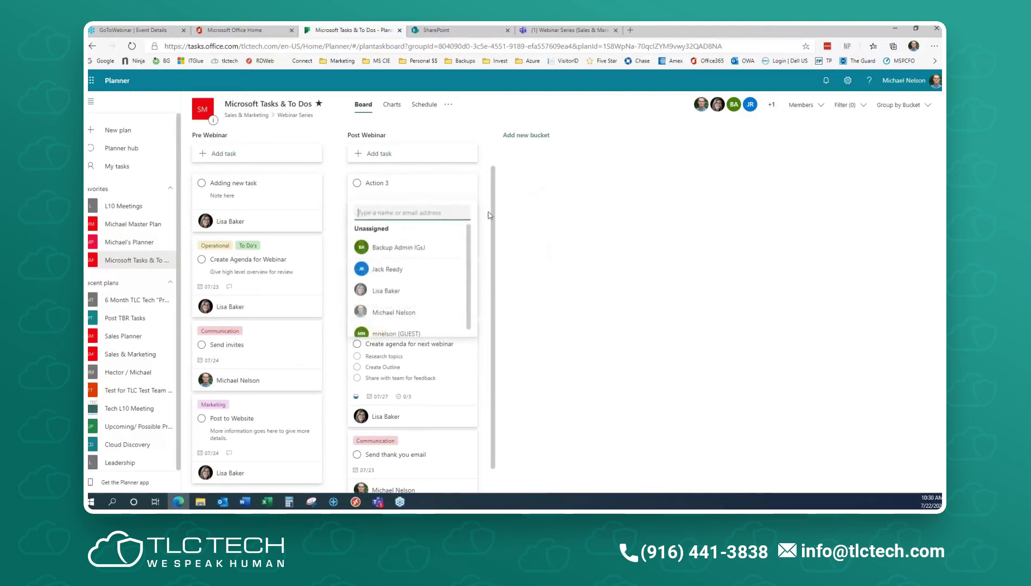
{"action": "left_click", "coordinate": [392, 314]}
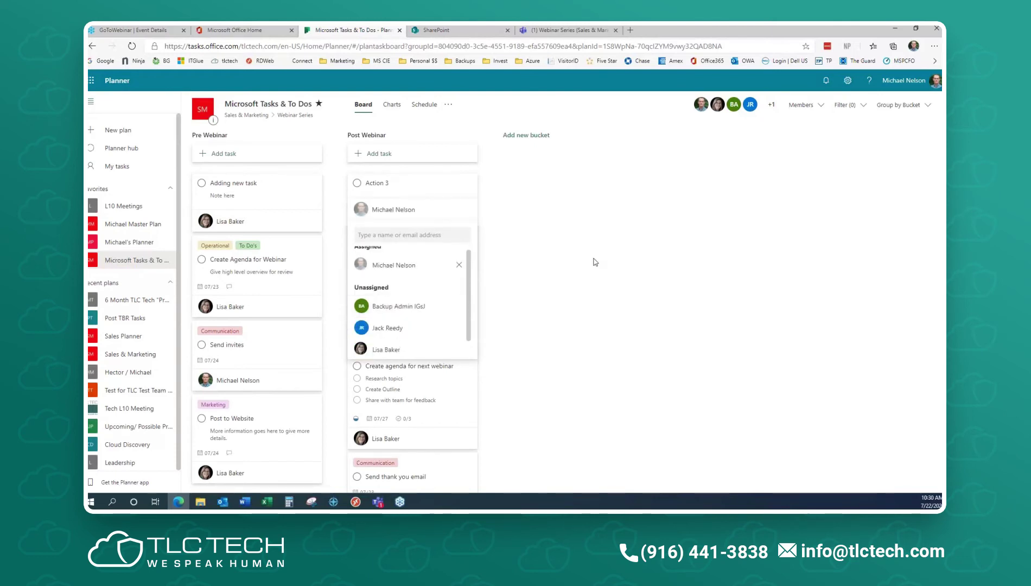
{"action": "left_click", "coordinate": [594, 259]}
{"action": "left_click", "coordinate": [410, 189]}
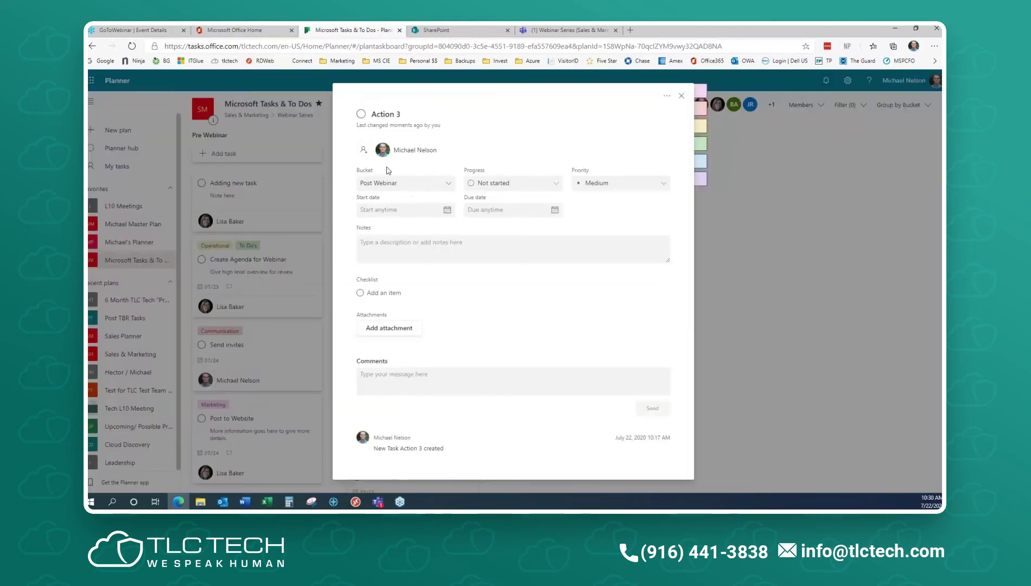
{"action": "left_click", "coordinate": [363, 150]}
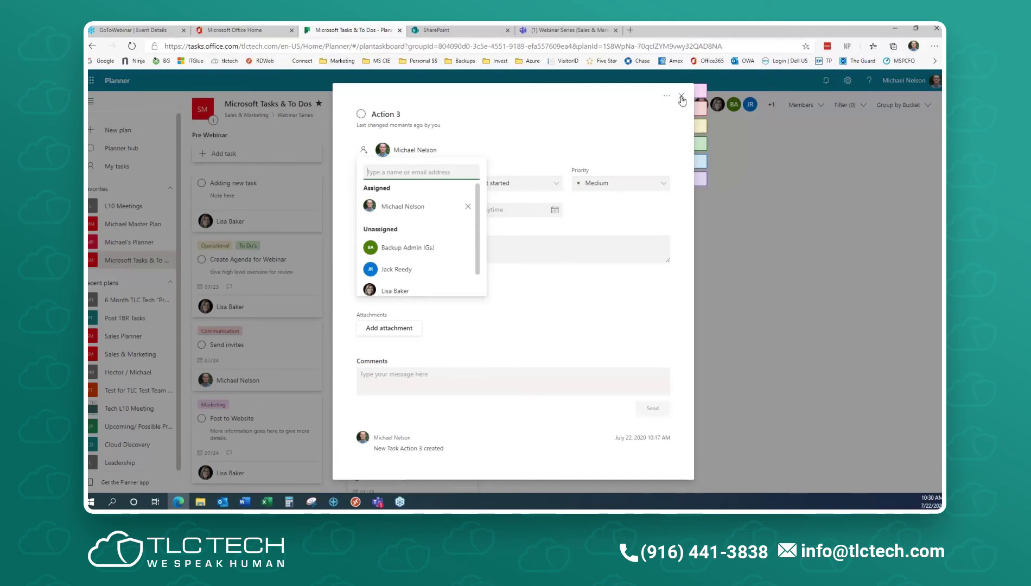
{"action": "left_click", "coordinate": [682, 98]}
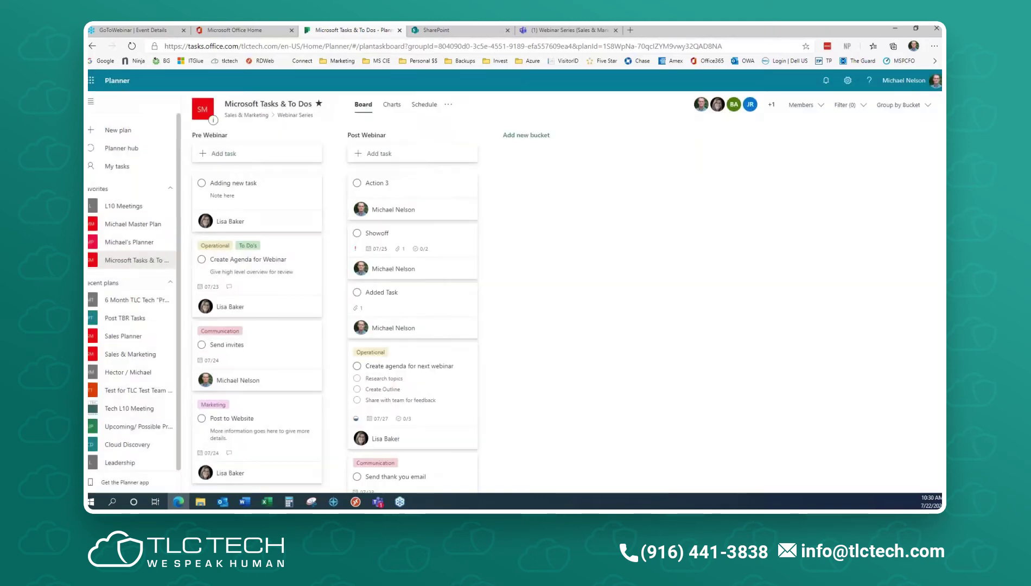
- Review the status, bucket, priority and member charts, then view the July 2020 Schedule calendar
{"action": "left_click", "coordinate": [391, 104]}
{"action": "scroll", "coordinate": [383, 422], "scroll_direction": "down", "scroll_amount": 1}
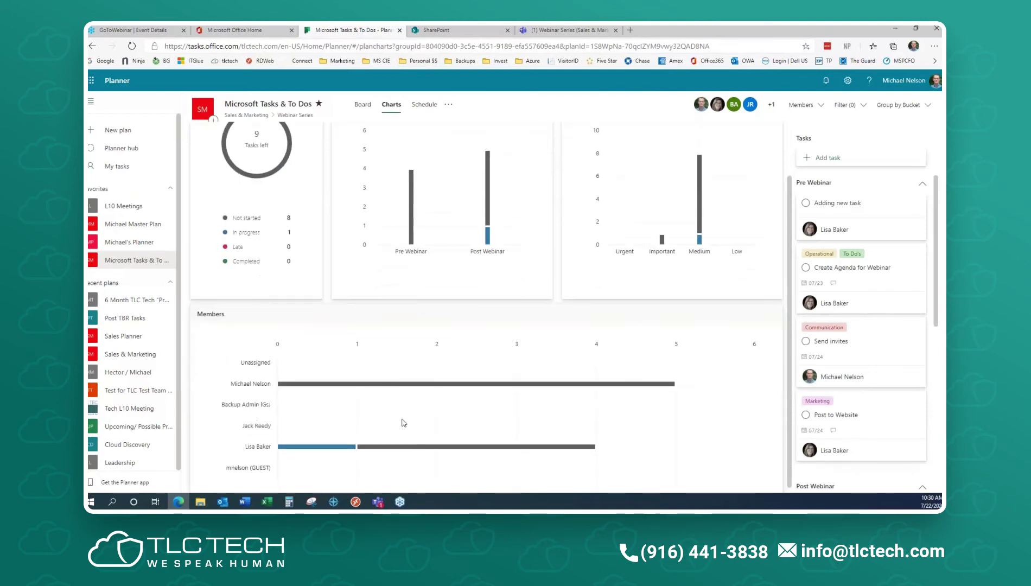
{"action": "mouse_move", "coordinate": [526, 443]}
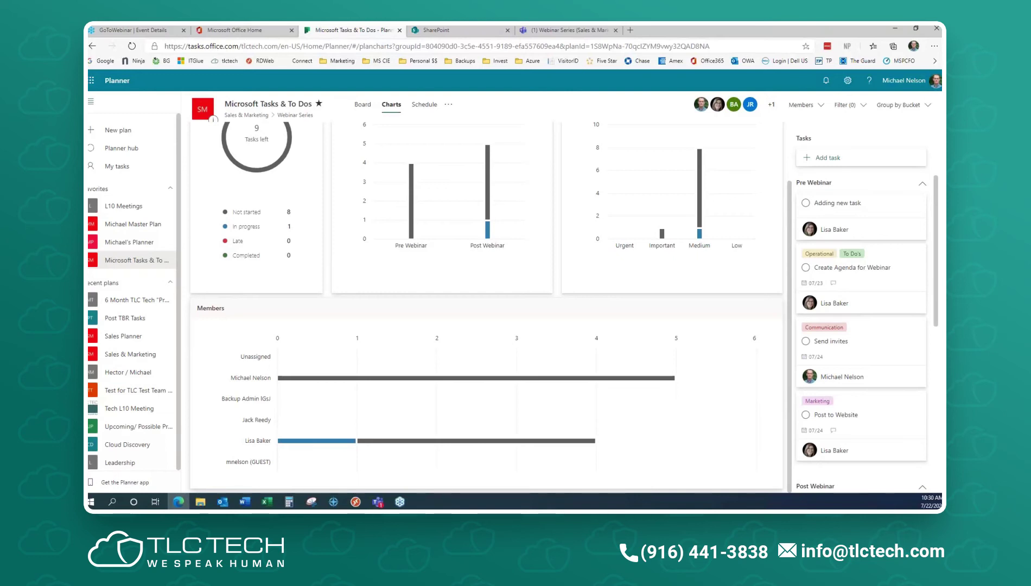
{"action": "scroll", "coordinate": [678, 379], "scroll_direction": "up", "scroll_amount": 2}
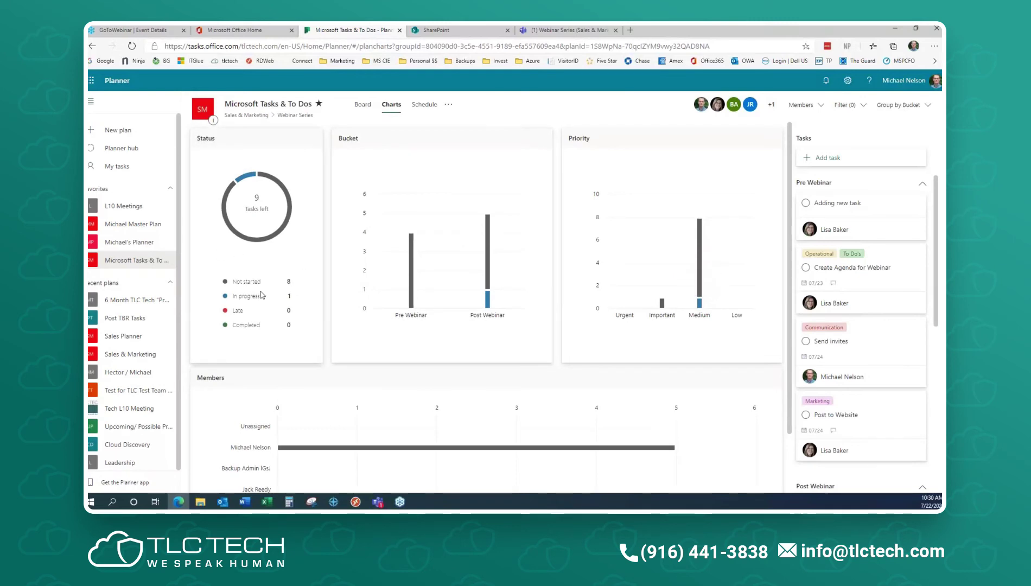
{"action": "mouse_move", "coordinate": [249, 175]}
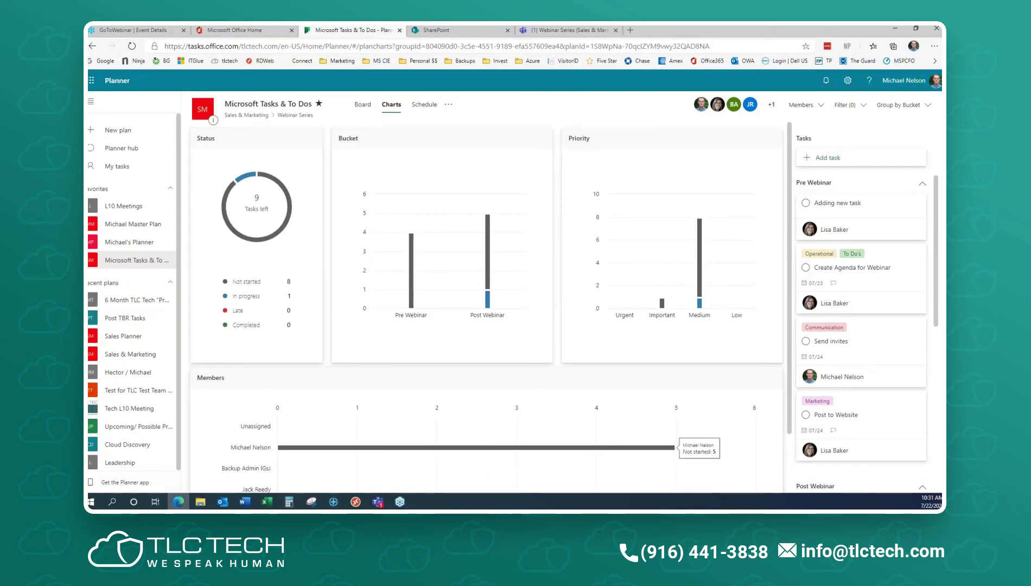
{"action": "left_click", "coordinate": [421, 107]}
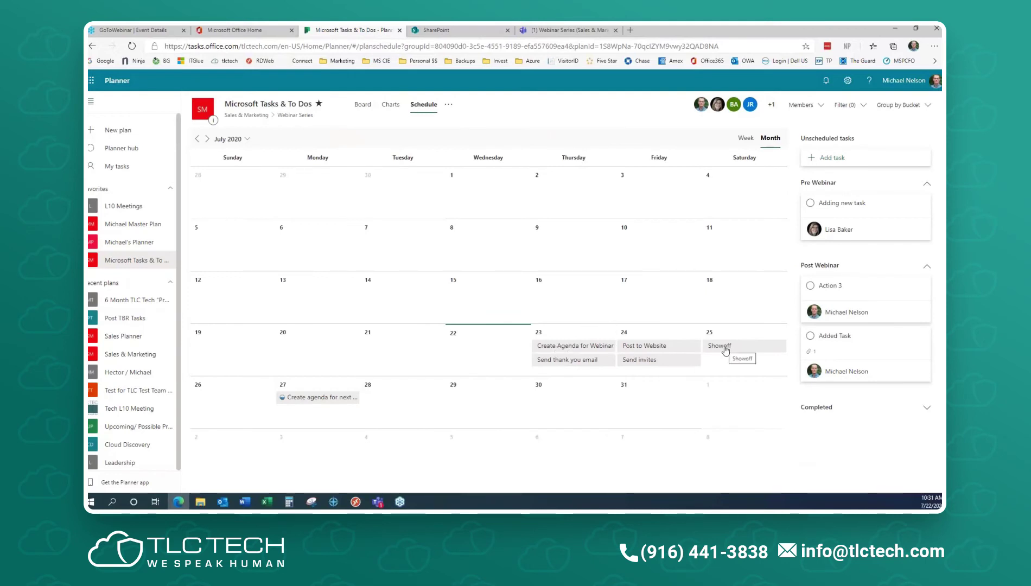
- Move Showoff to Friday July 31 and Create agenda for next webinar to July 30
{"action": "left_click_drag", "start_coordinate": [723, 348], "coordinate": [401, 403]}
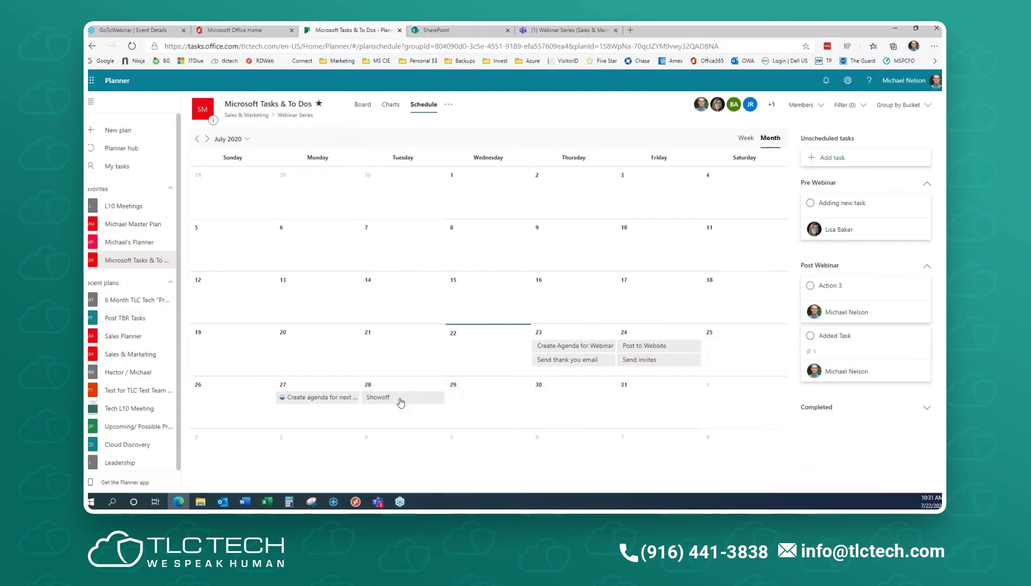
{"action": "left_click", "coordinate": [361, 107]}
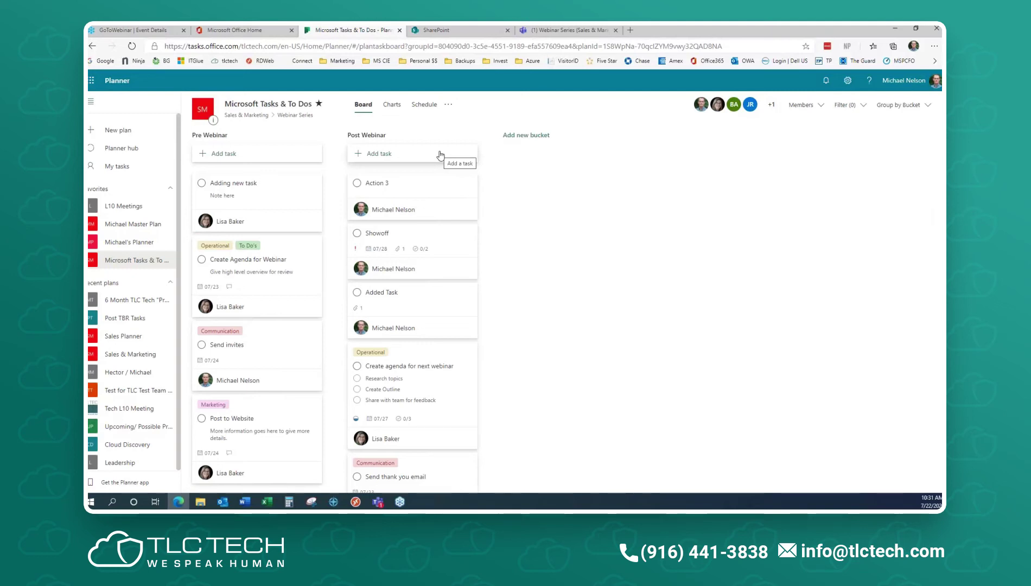
{"action": "left_click", "coordinate": [424, 108]}
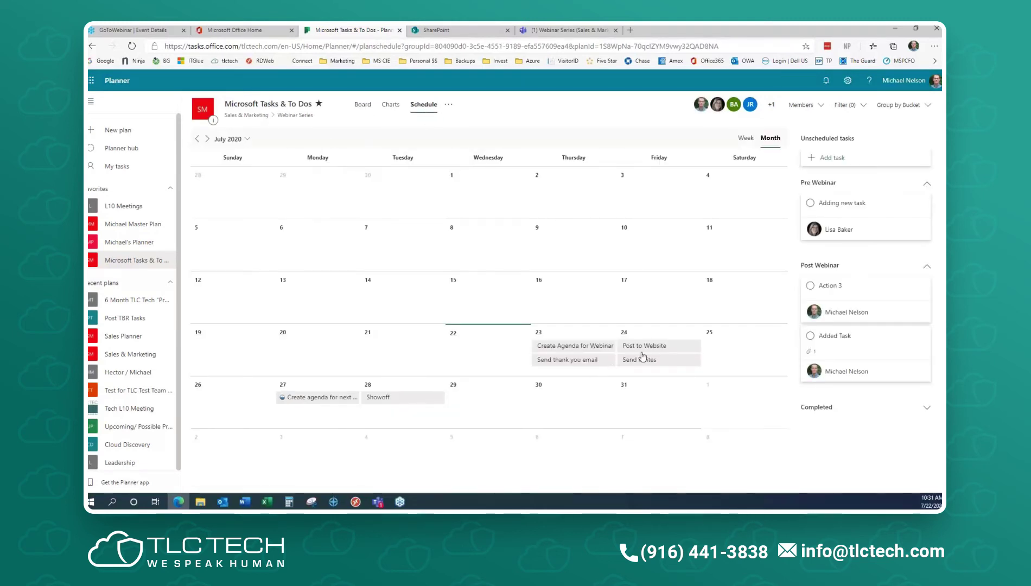
{"action": "left_click_drag", "start_coordinate": [397, 406], "coordinate": [635, 404]}
{"action": "left_click_drag", "start_coordinate": [460, 413], "coordinate": [545, 406]}
- Move Send invites and Post to Website to July 27, Send thank you email and Create Agenda for Webinar to July 26
{"action": "left_click_drag", "start_coordinate": [639, 361], "coordinate": [336, 407]}
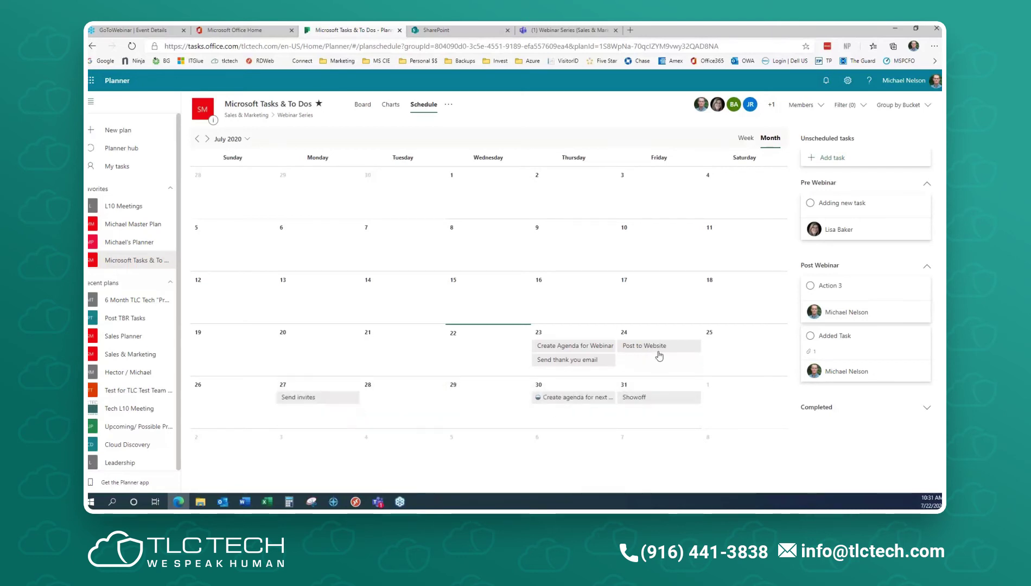
{"action": "left_click_drag", "start_coordinate": [656, 346], "coordinate": [333, 395]}
{"action": "left_click_drag", "start_coordinate": [579, 364], "coordinate": [247, 415]}
{"action": "left_click_drag", "start_coordinate": [558, 346], "coordinate": [270, 400]}
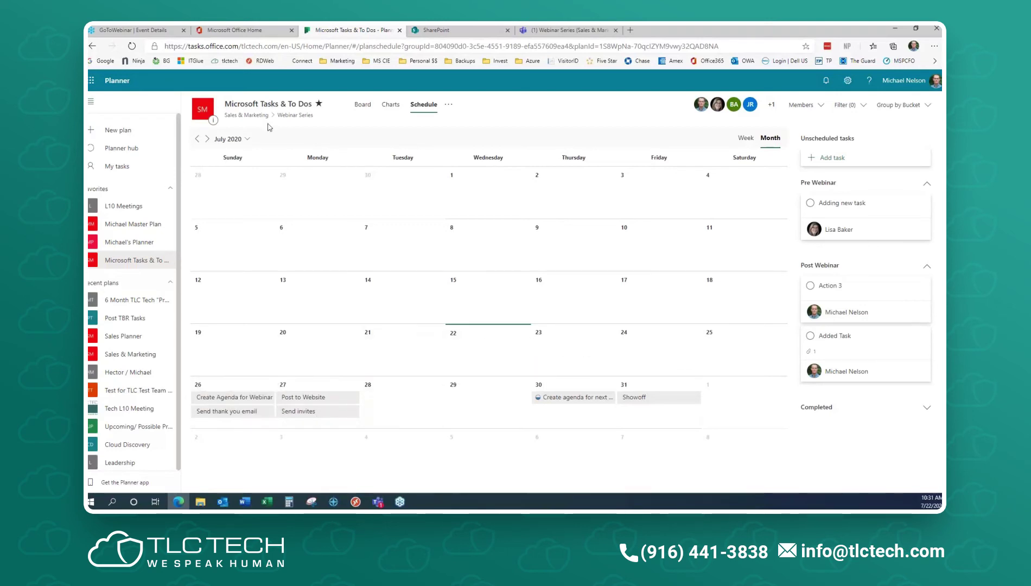
{"action": "left_click", "coordinate": [362, 104]}
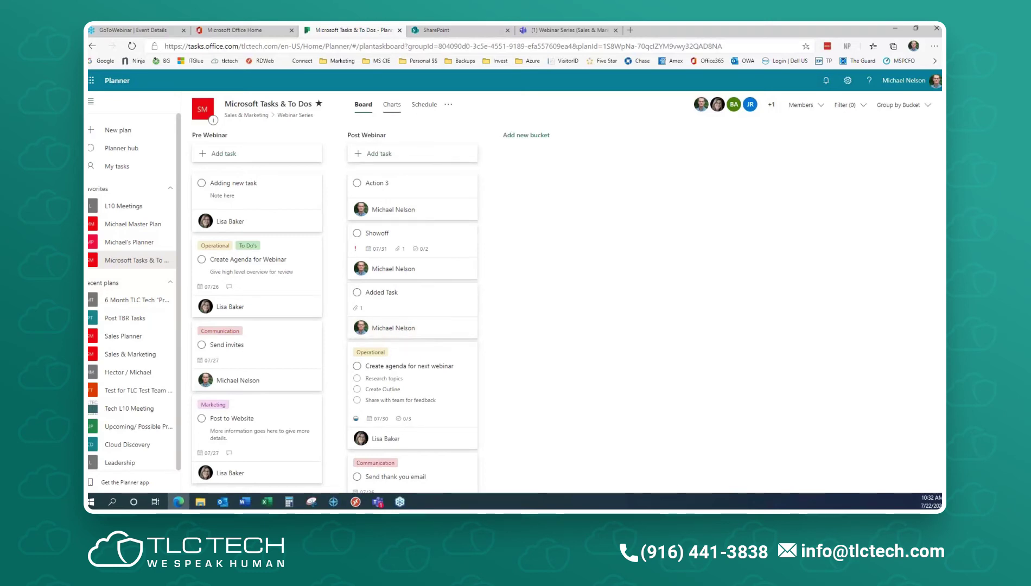
- Open the Sales & Marketing group's conversation in Outlook, then return to the Planner board
{"action": "left_click", "coordinate": [448, 108]}
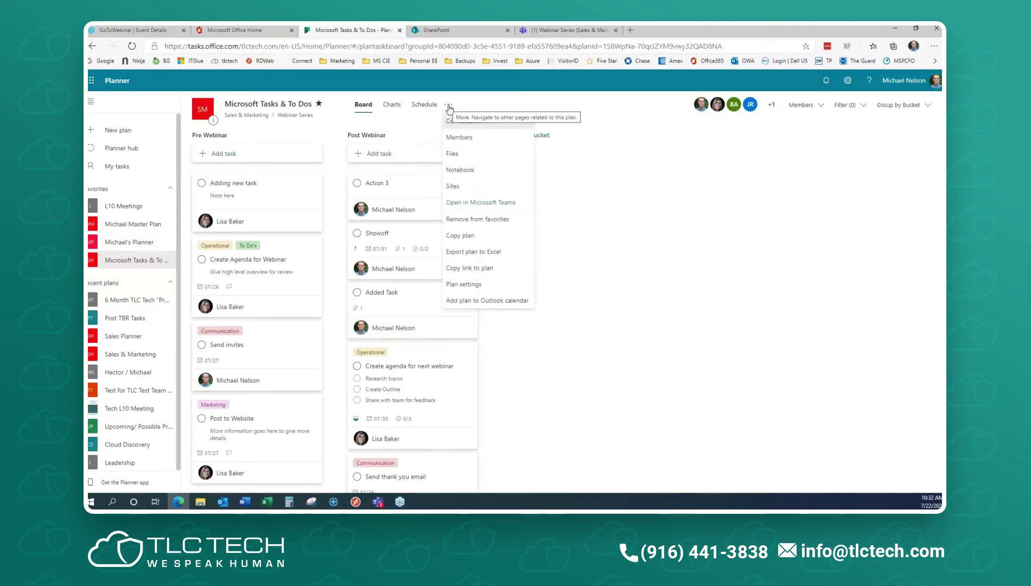
{"action": "left_click", "coordinate": [478, 130]}
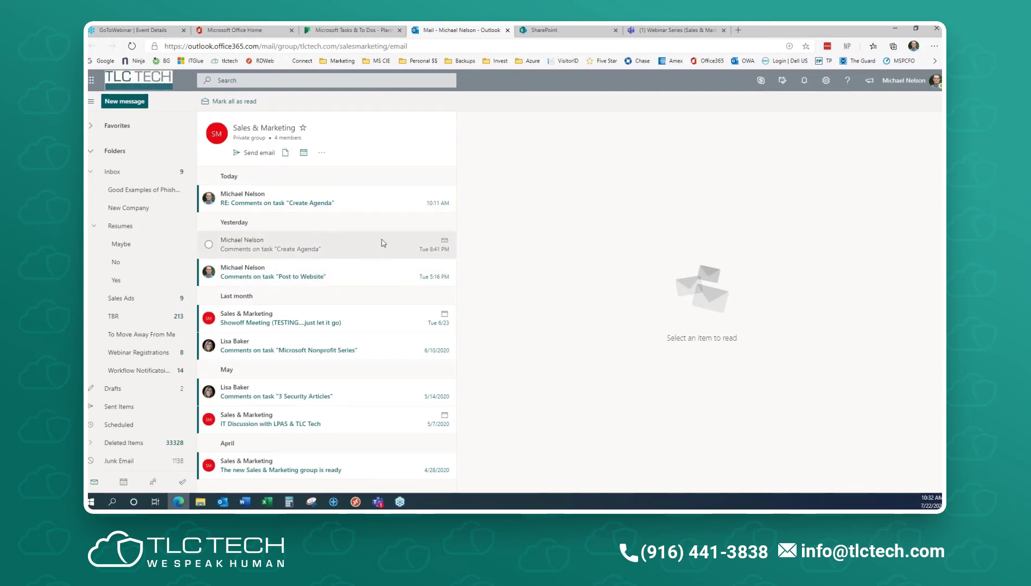
{"action": "left_click", "coordinate": [370, 31]}
- View the group's full member list in Outlook, cancel Add members, and go back to Planner
{"action": "left_click", "coordinate": [448, 107]}
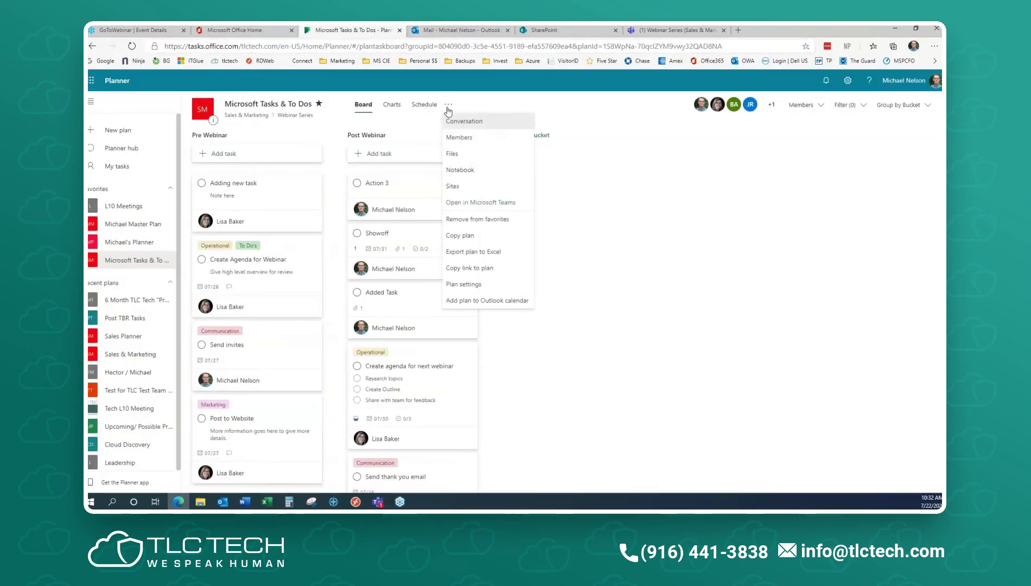
{"action": "left_click", "coordinate": [470, 139]}
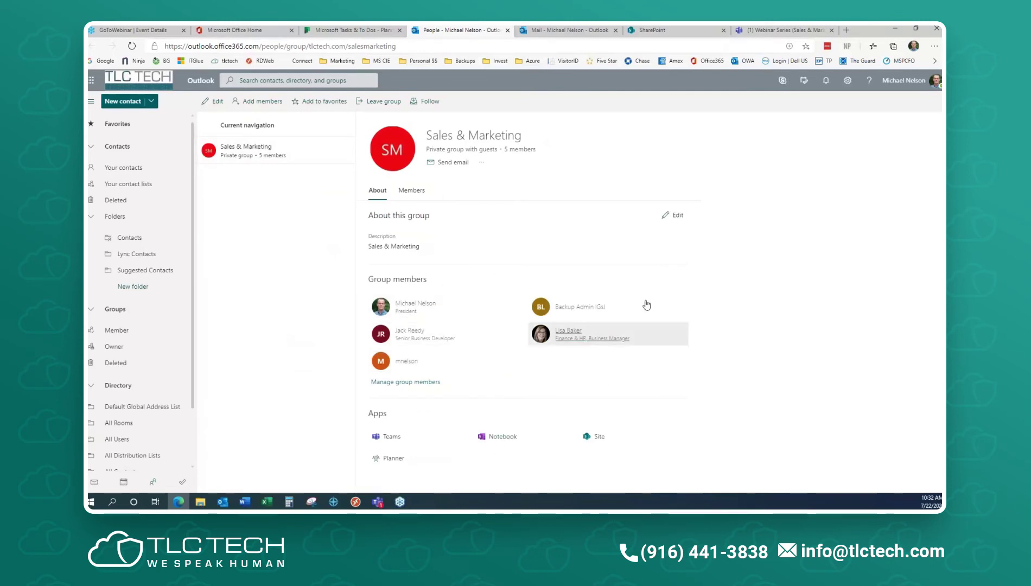
{"action": "left_click", "coordinate": [412, 191]}
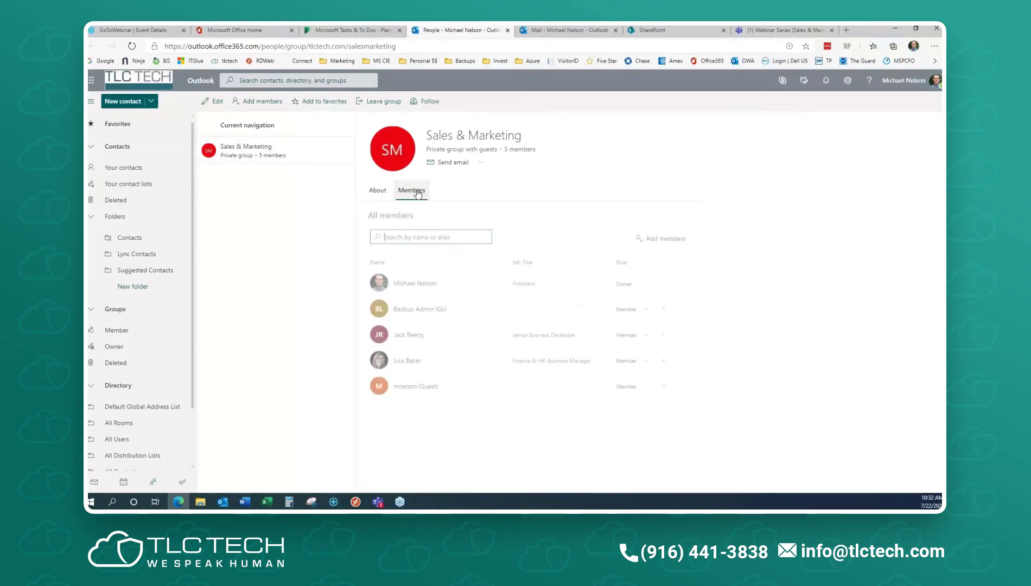
{"action": "left_click", "coordinate": [647, 239]}
{"action": "left_click", "coordinate": [686, 147]}
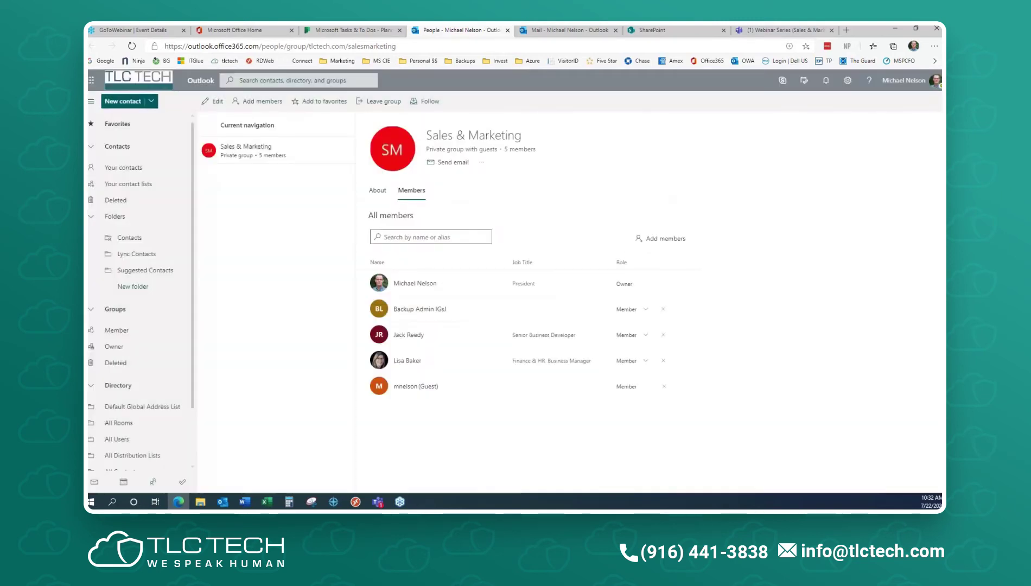
{"action": "left_click", "coordinate": [354, 30]}
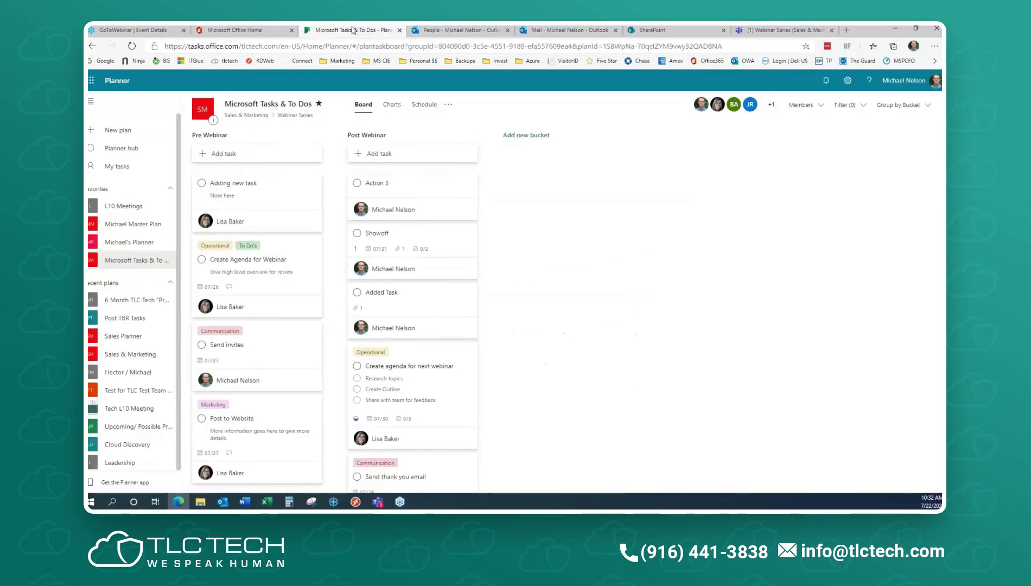
- Open the plan in maximized Microsoft Teams and show its tab in the Webinar Series channel
{"action": "left_click", "coordinate": [448, 105]}
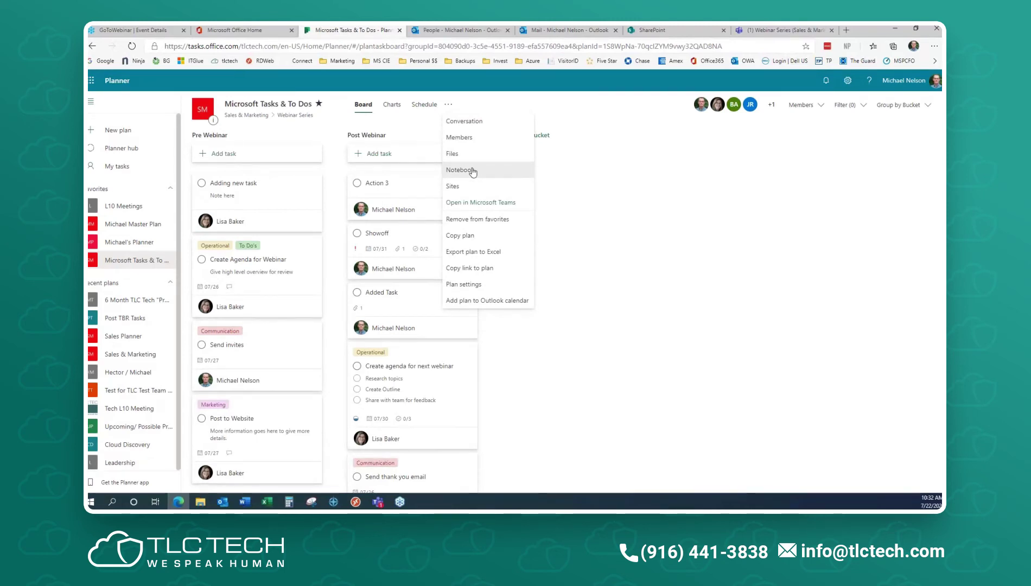
{"action": "left_click", "coordinate": [481, 203]}
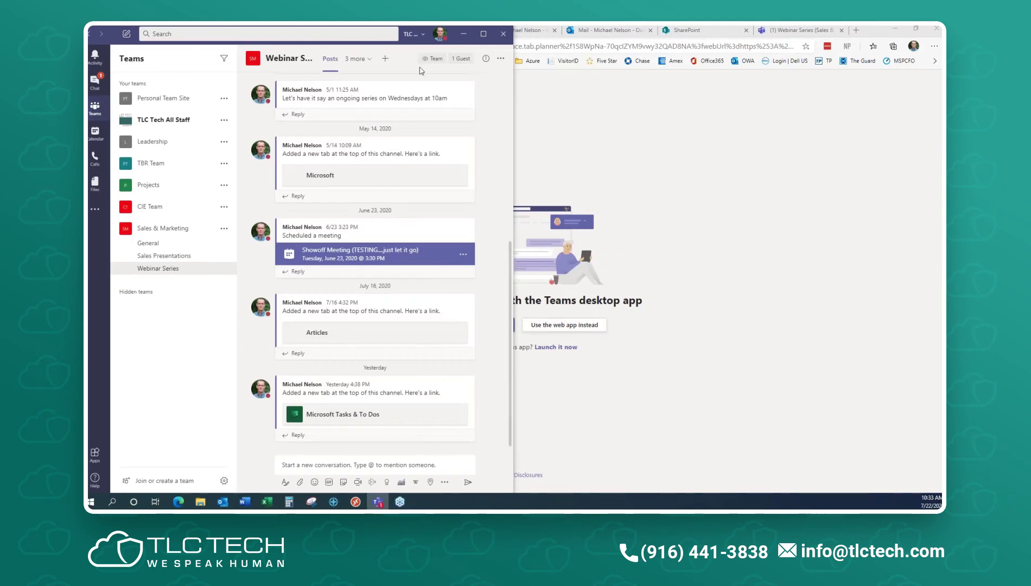
{"action": "left_click", "coordinate": [483, 34]}
{"action": "left_click", "coordinate": [453, 60]}
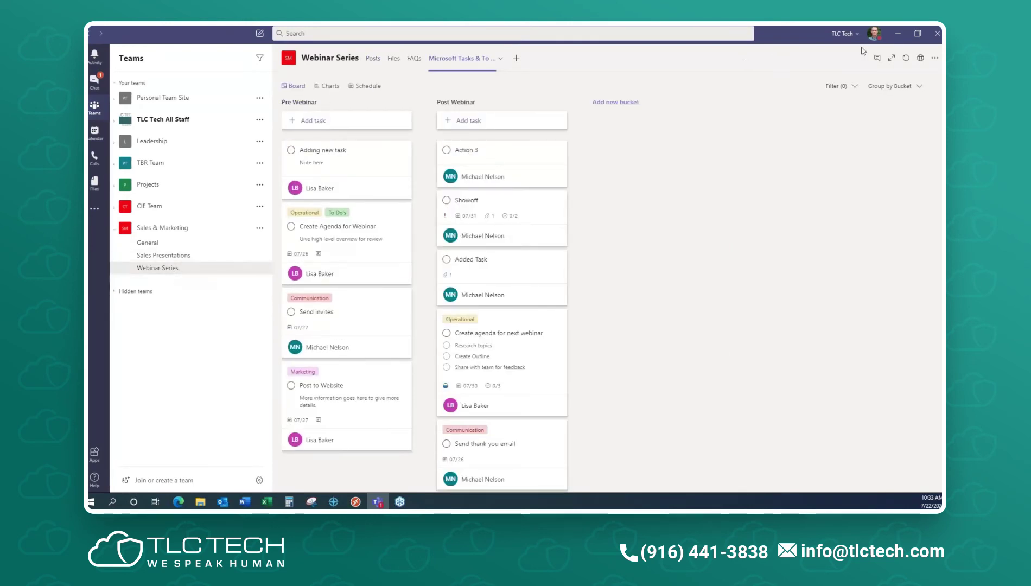
- Minimize Teams and bring the Planner board in the browser back to the front
{"action": "left_click", "coordinate": [898, 33]}
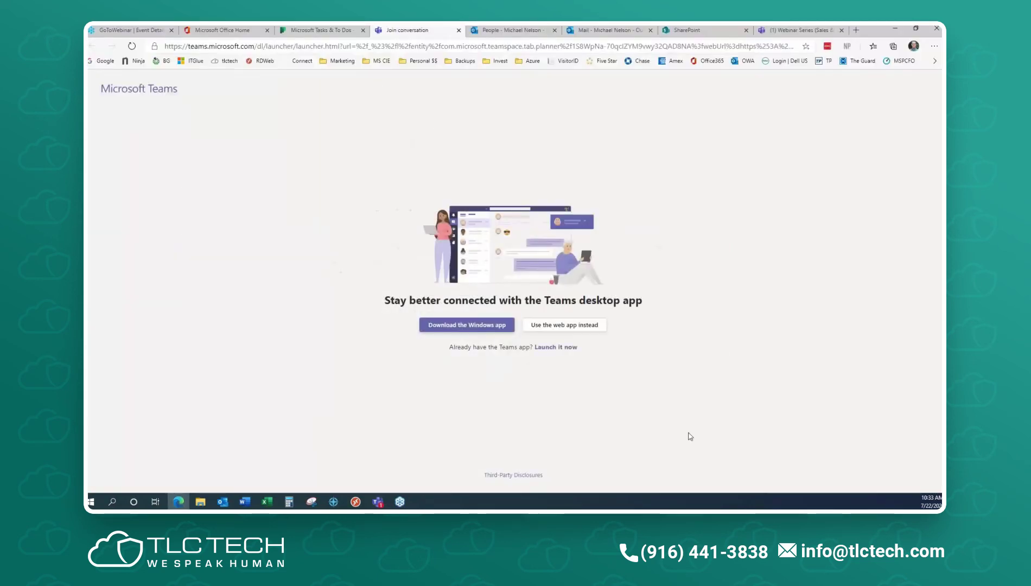
{"action": "left_click", "coordinate": [318, 31]}
{"action": "left_click", "coordinate": [447, 104]}
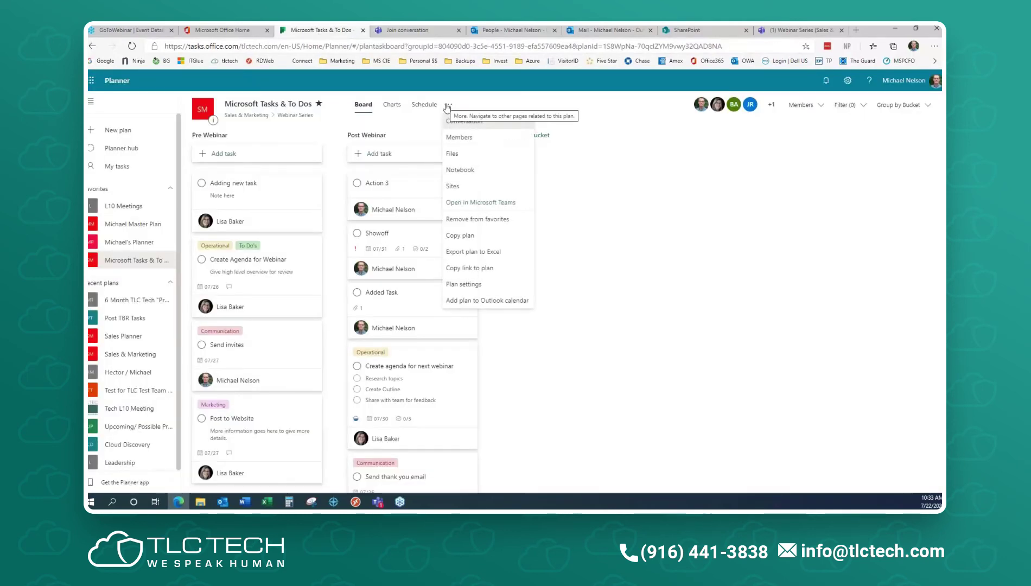
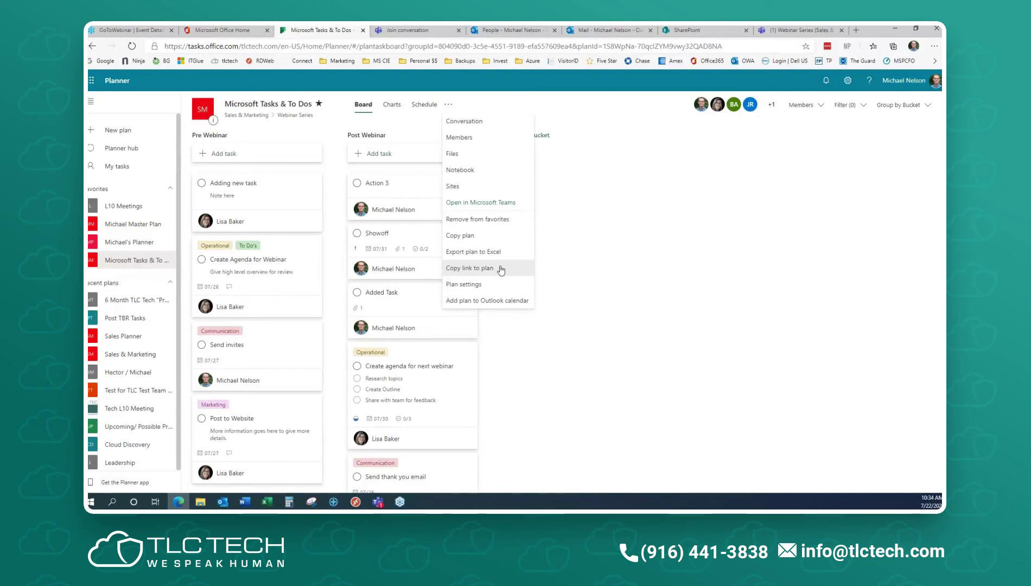
- Close the plan's options menu, review the My tasks Charts and Schedule views, then reopen Microsoft Tasks & To Dos
{"action": "left_click", "coordinate": [750, 222]}
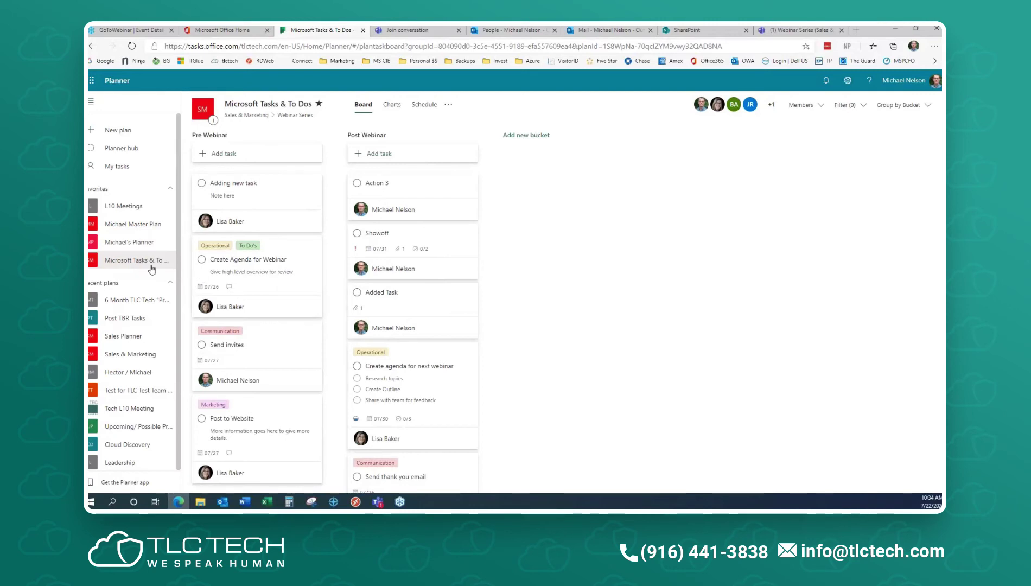
{"action": "left_click", "coordinate": [131, 169]}
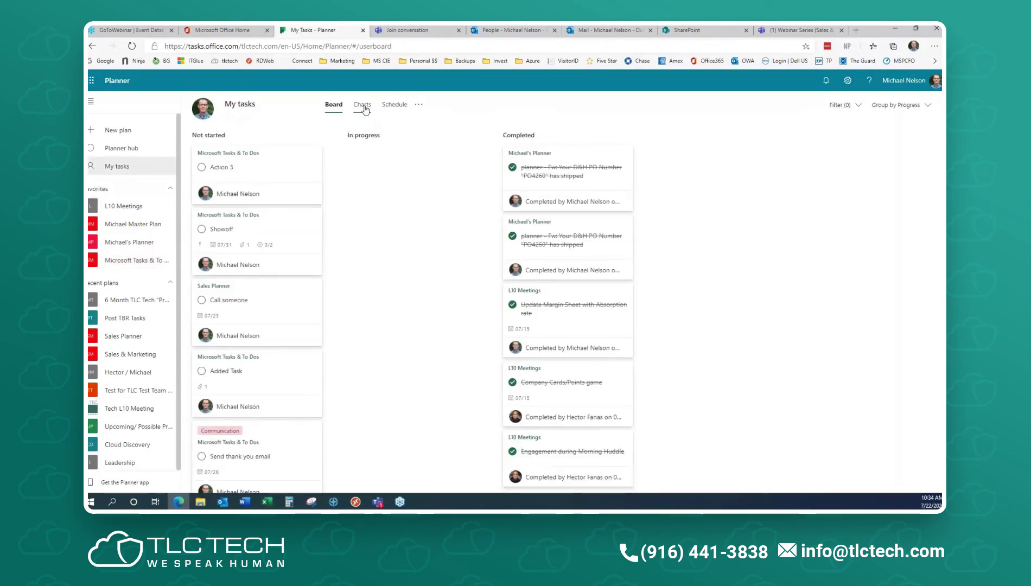
{"action": "left_click", "coordinate": [362, 106]}
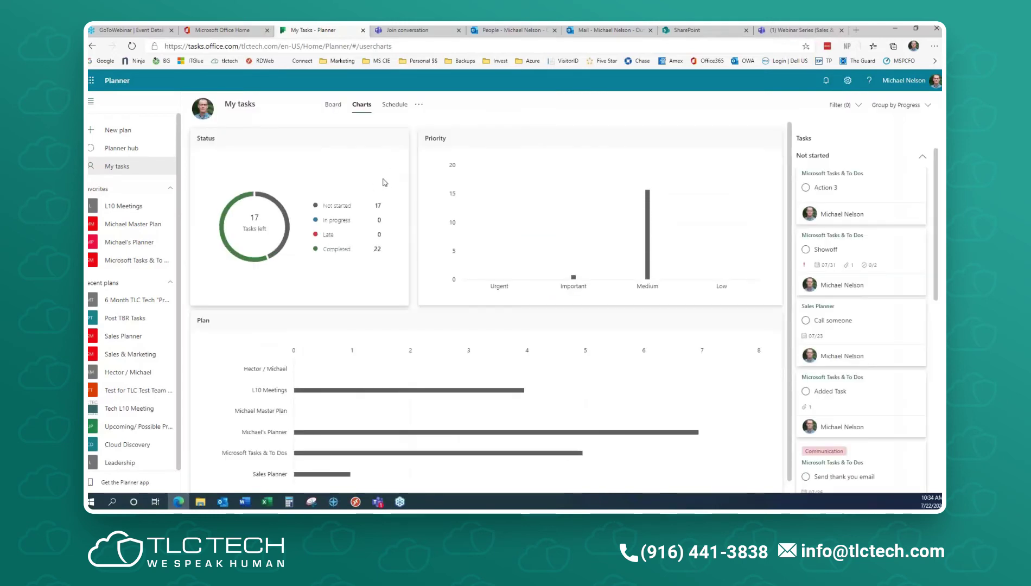
{"action": "mouse_move", "coordinate": [253, 258]}
{"action": "mouse_move", "coordinate": [359, 207]}
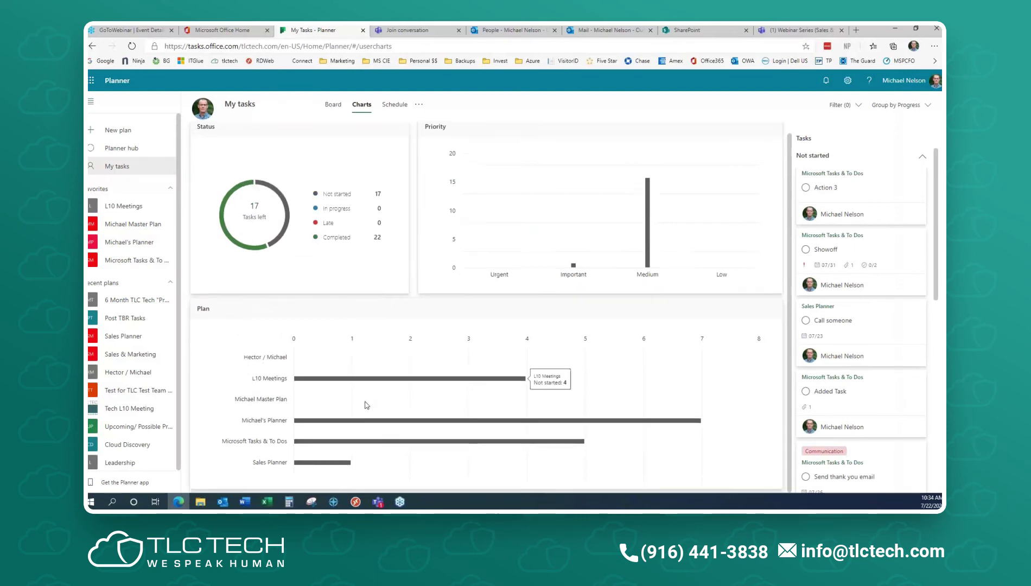
{"action": "scroll", "coordinate": [365, 406], "scroll_direction": "down", "scroll_amount": 1}
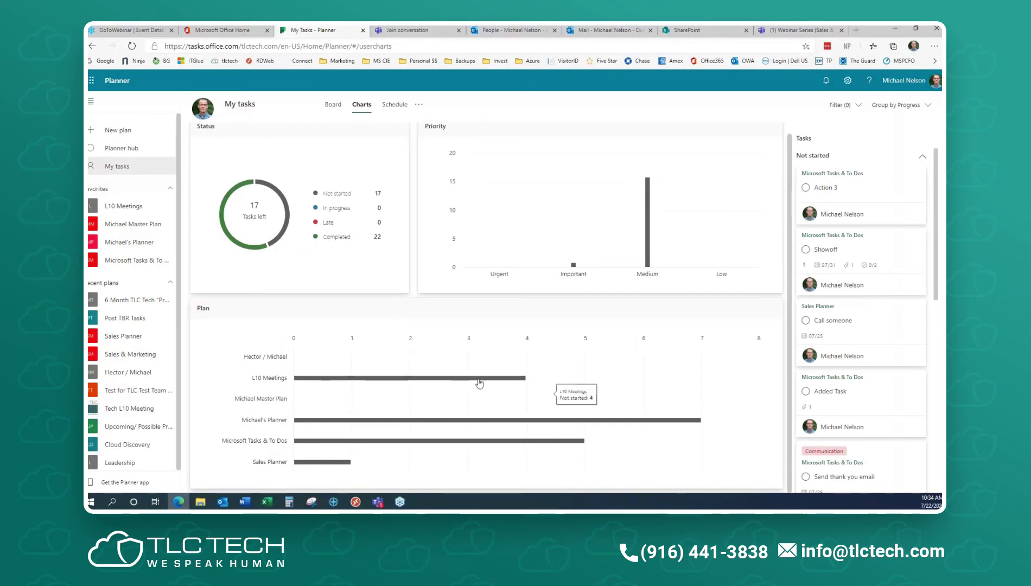
{"action": "scroll", "coordinate": [478, 385], "scroll_direction": "up", "scroll_amount": 1}
{"action": "scroll", "coordinate": [870, 332], "scroll_direction": "down", "scroll_amount": 6}
{"action": "scroll", "coordinate": [870, 332], "scroll_direction": "up", "scroll_amount": 8}
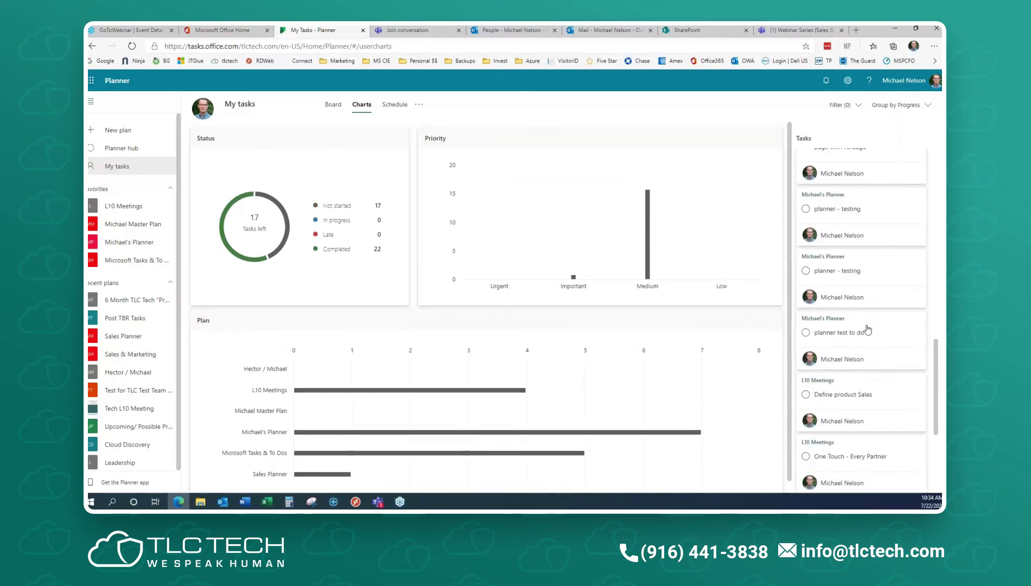
{"action": "left_click", "coordinate": [394, 105]}
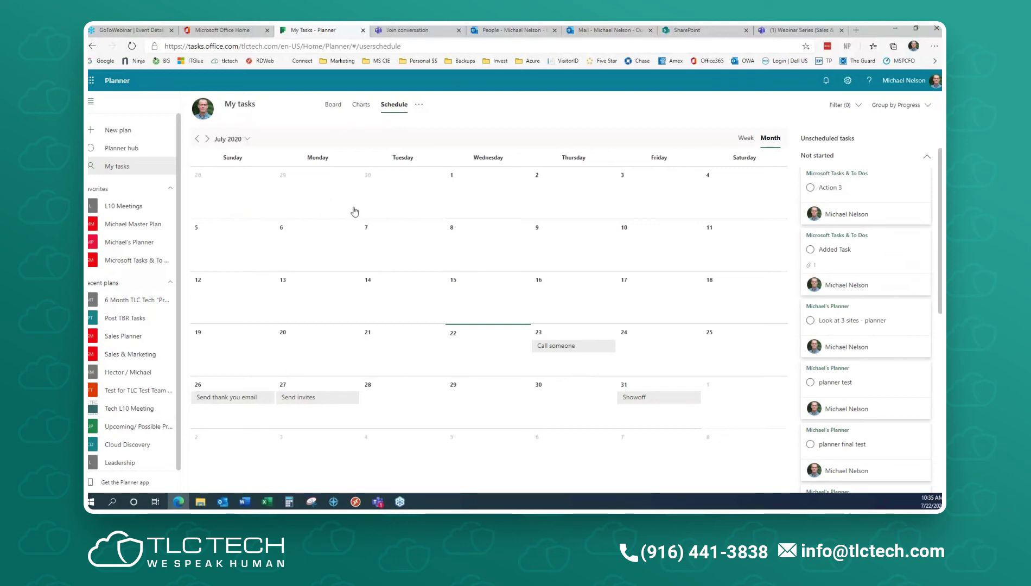
{"action": "left_click", "coordinate": [140, 260]}
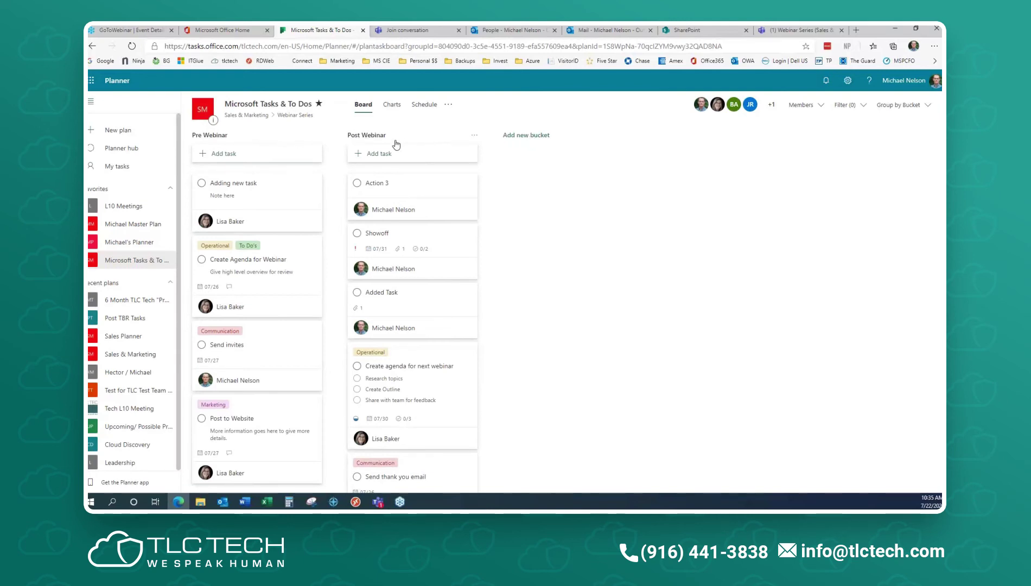
- Peek at L10 Meetings, then group the Microsoft Tasks & To Dos board by Assigned to, then Progress
{"action": "left_click", "coordinate": [130, 208]}
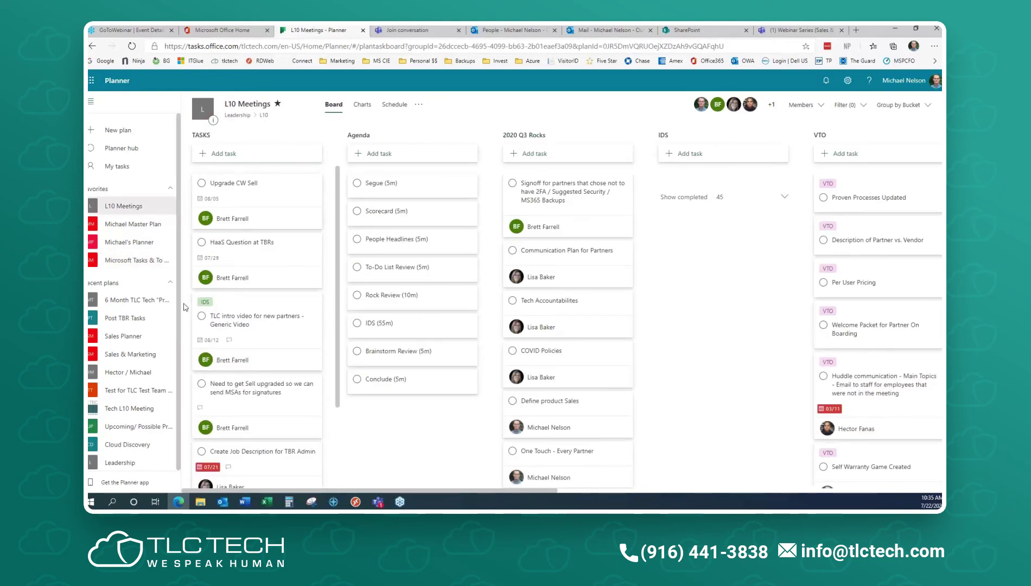
{"action": "left_click", "coordinate": [137, 260]}
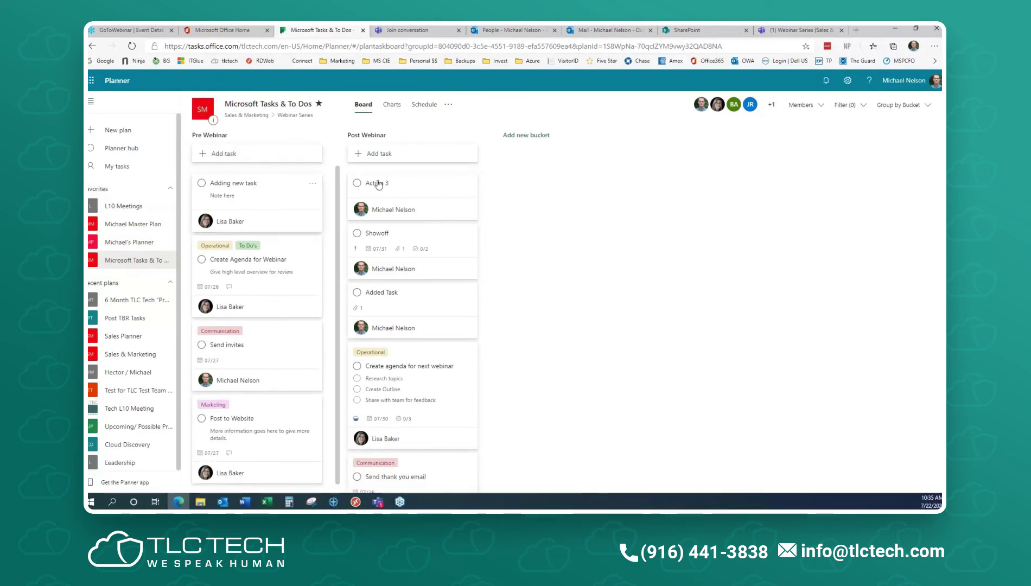
{"action": "left_click", "coordinate": [922, 109]}
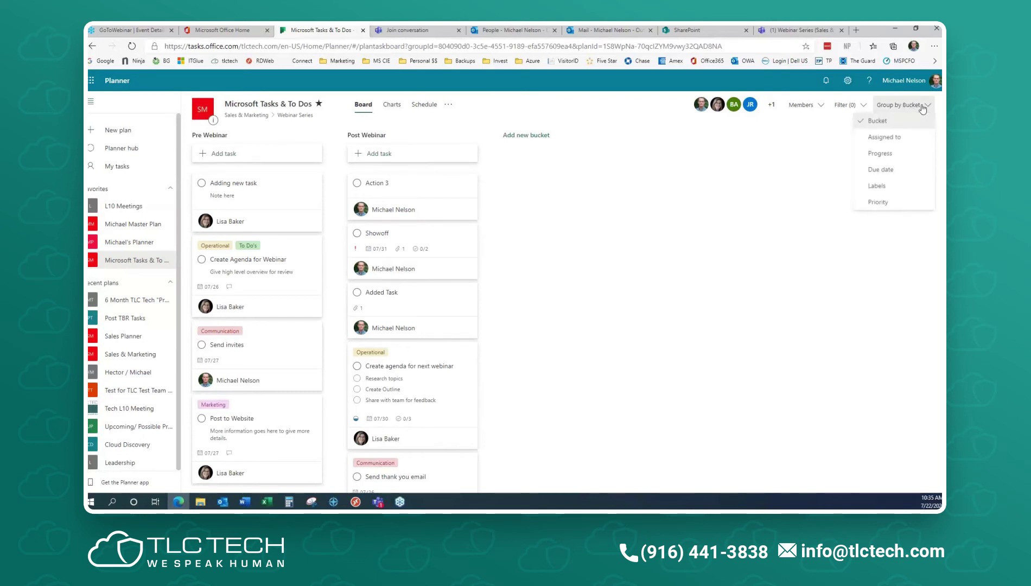
{"action": "left_click", "coordinate": [905, 138]}
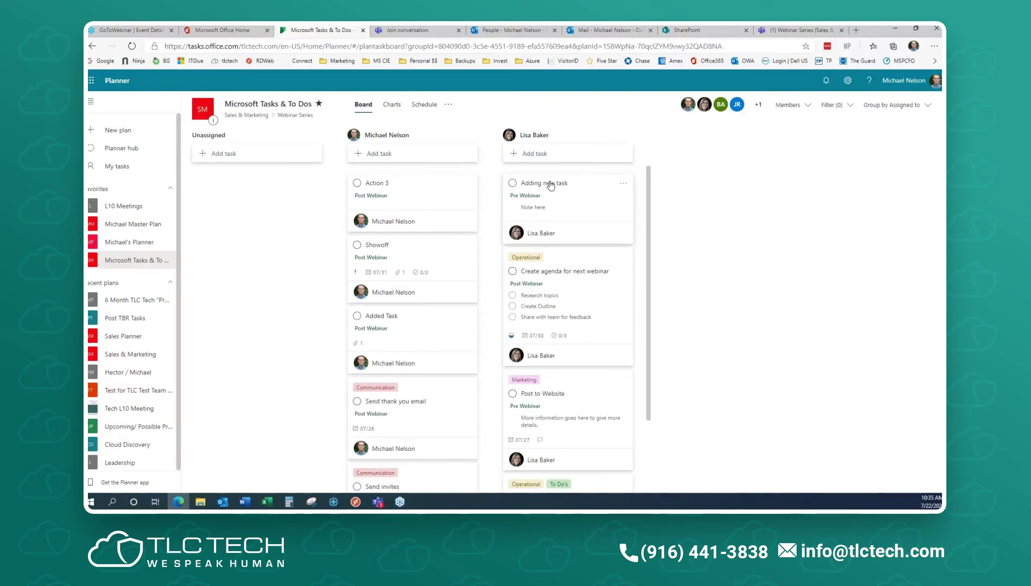
{"action": "left_click", "coordinate": [893, 104]}
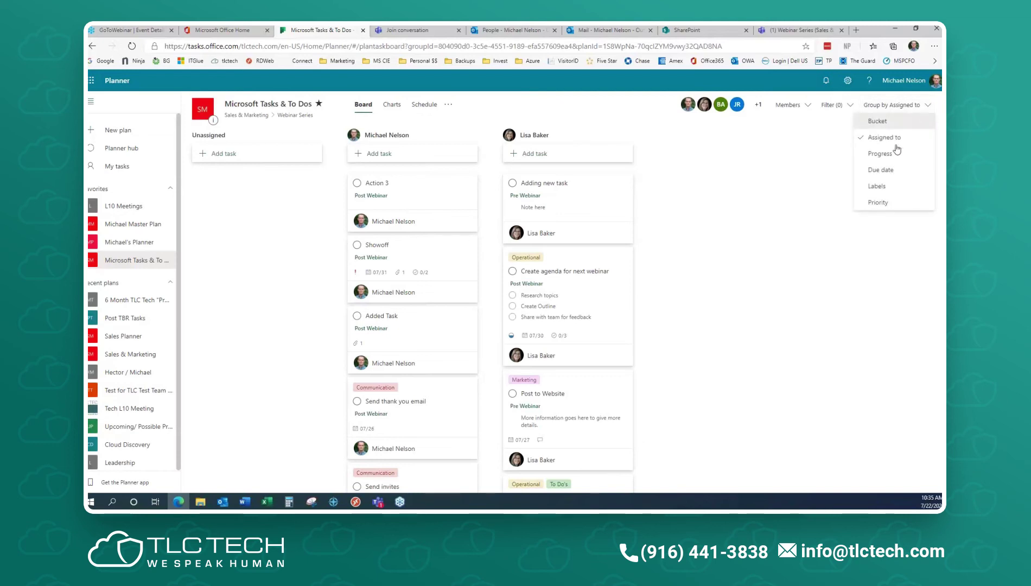
{"action": "left_click", "coordinate": [893, 157]}
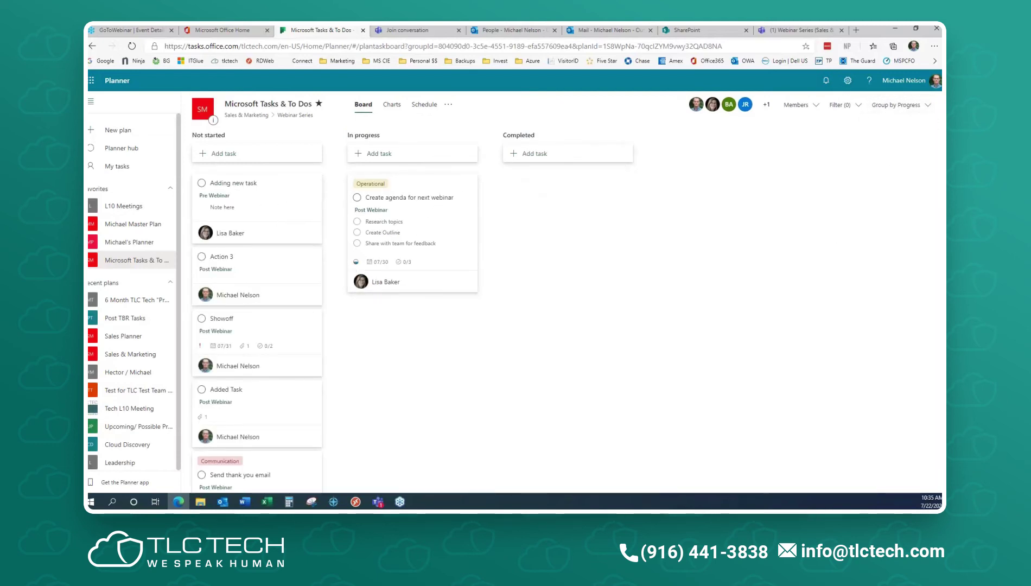
- Try Due date grouping, switch briefly to Assigned to, then settle on grouping by Due date
{"action": "left_click", "coordinate": [895, 104]}
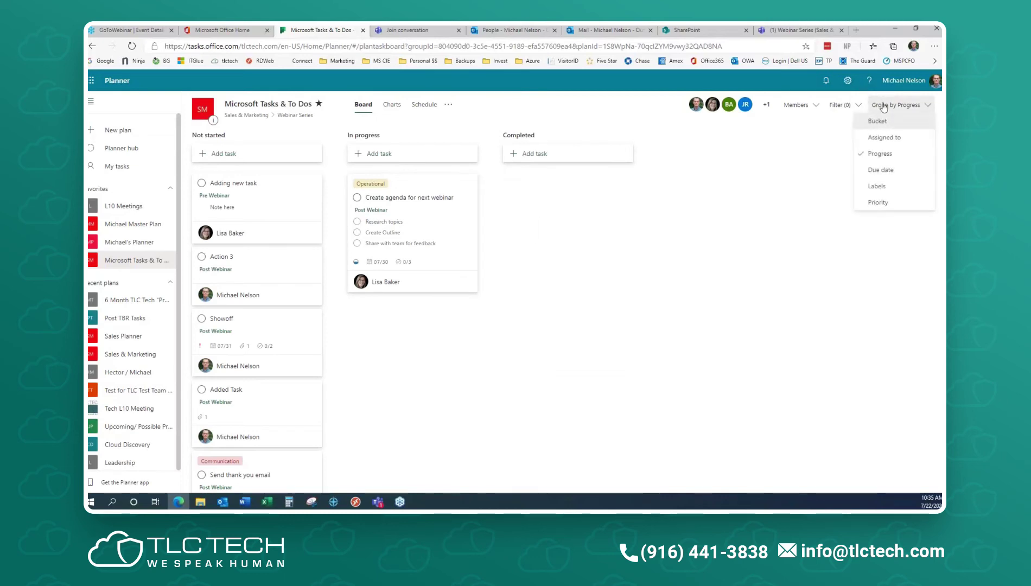
{"action": "left_click", "coordinate": [896, 175]}
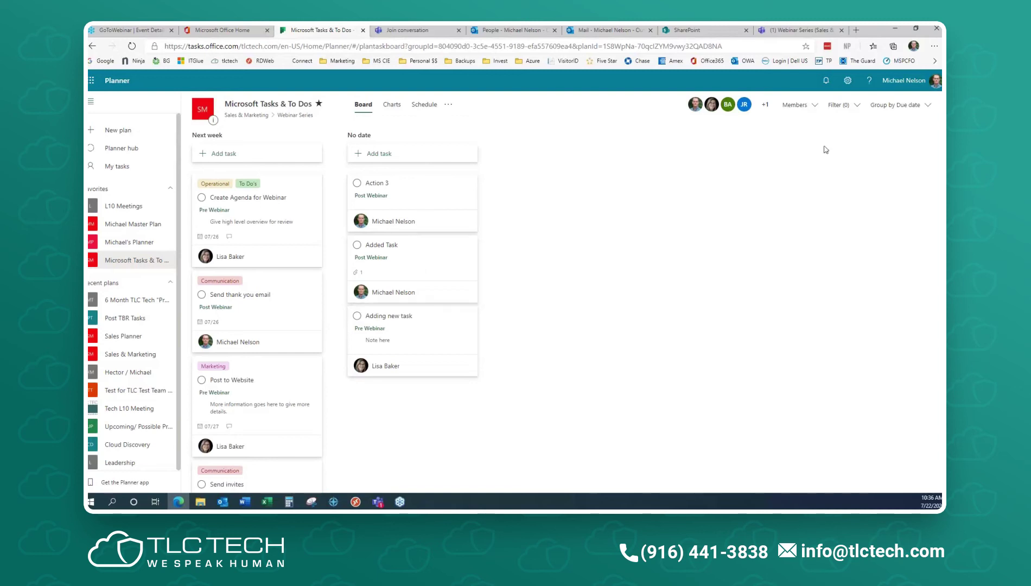
{"action": "left_click", "coordinate": [892, 105]}
{"action": "left_click", "coordinate": [882, 139]}
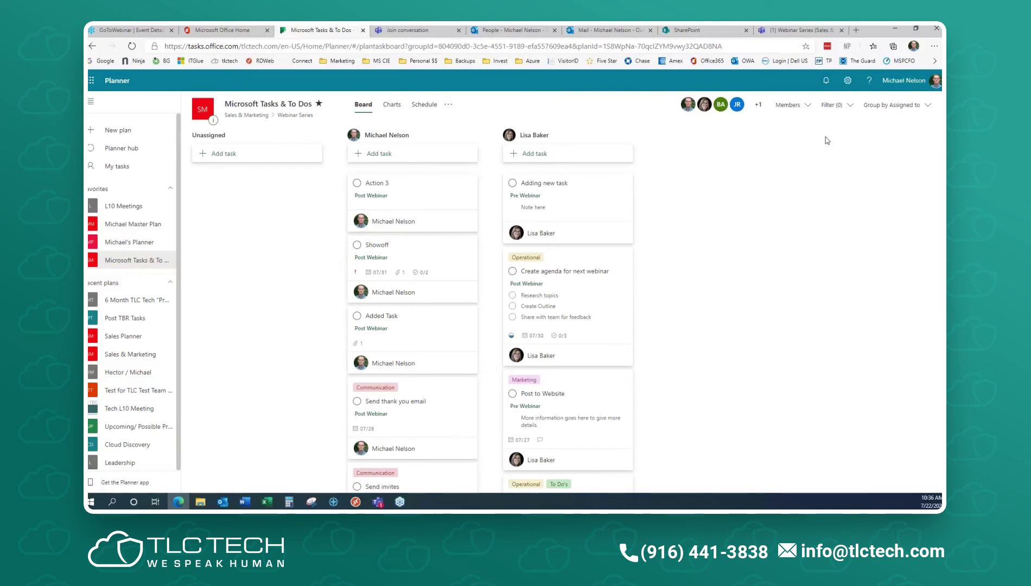
{"action": "left_click", "coordinate": [891, 104]}
{"action": "left_click", "coordinate": [883, 171]}
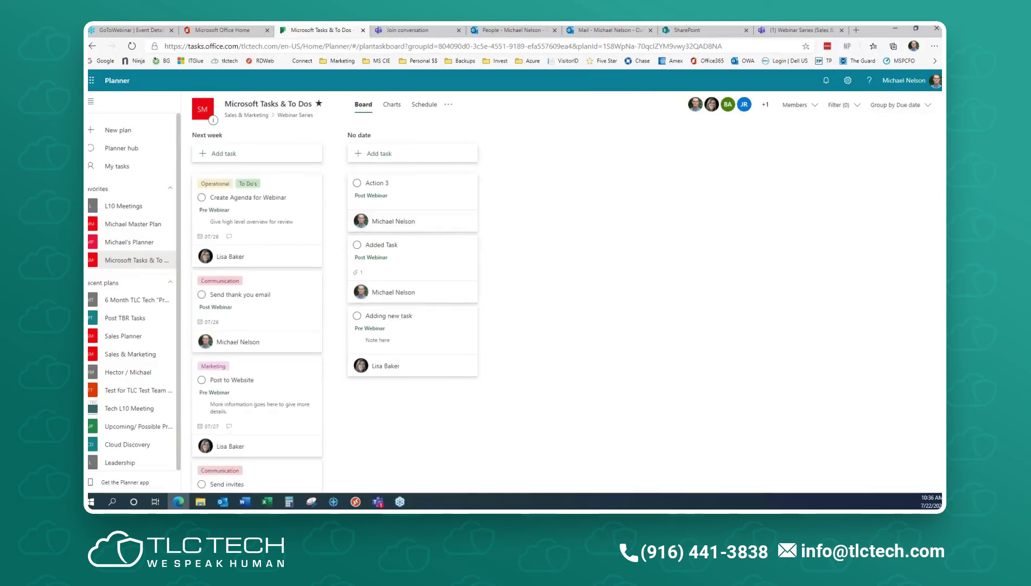
- Set Action 3's due date to August 18, 2020 in its task details
{"action": "left_click", "coordinate": [469, 186]}
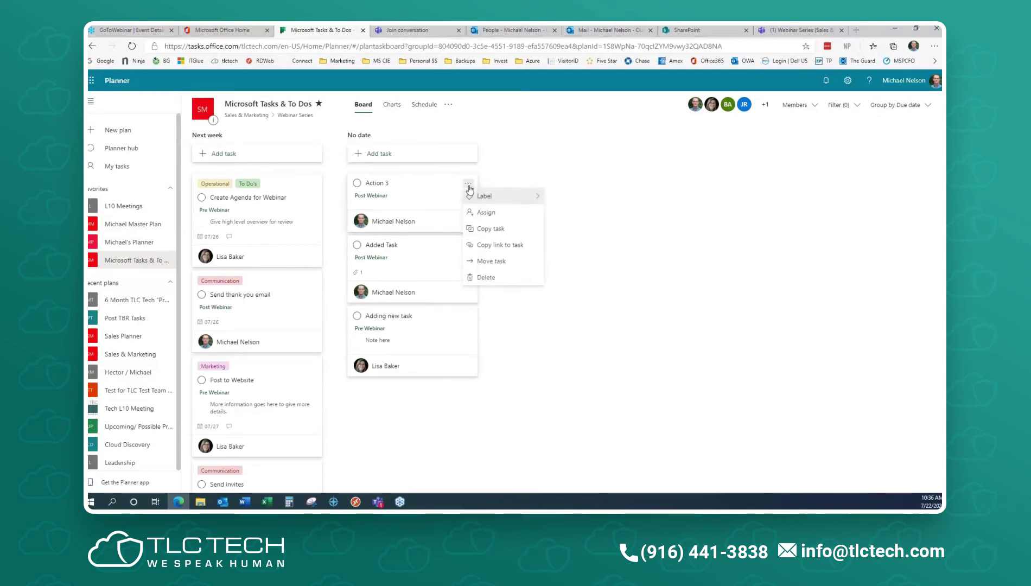
{"action": "left_click", "coordinate": [432, 202]}
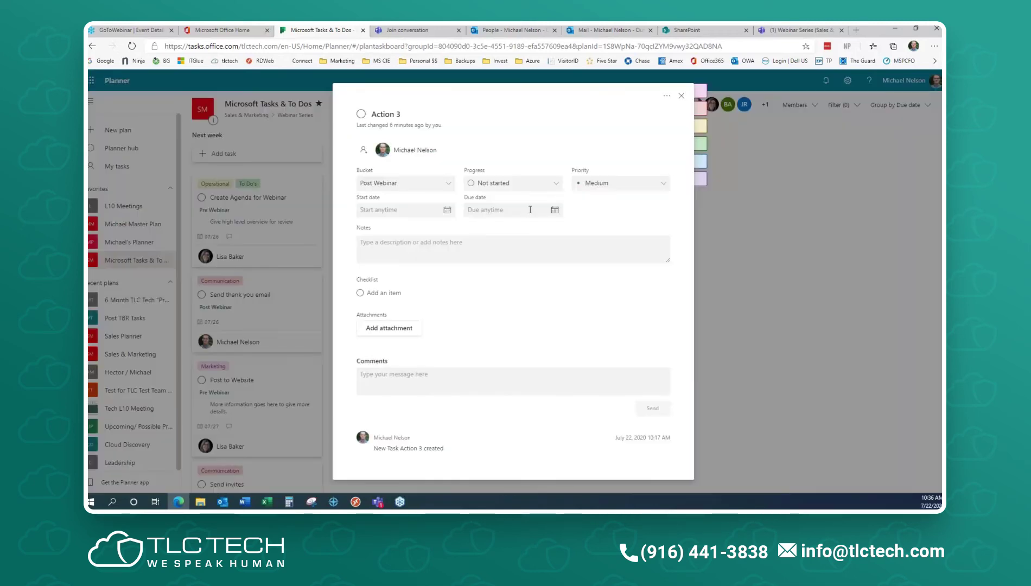
{"action": "left_click", "coordinate": [554, 210]}
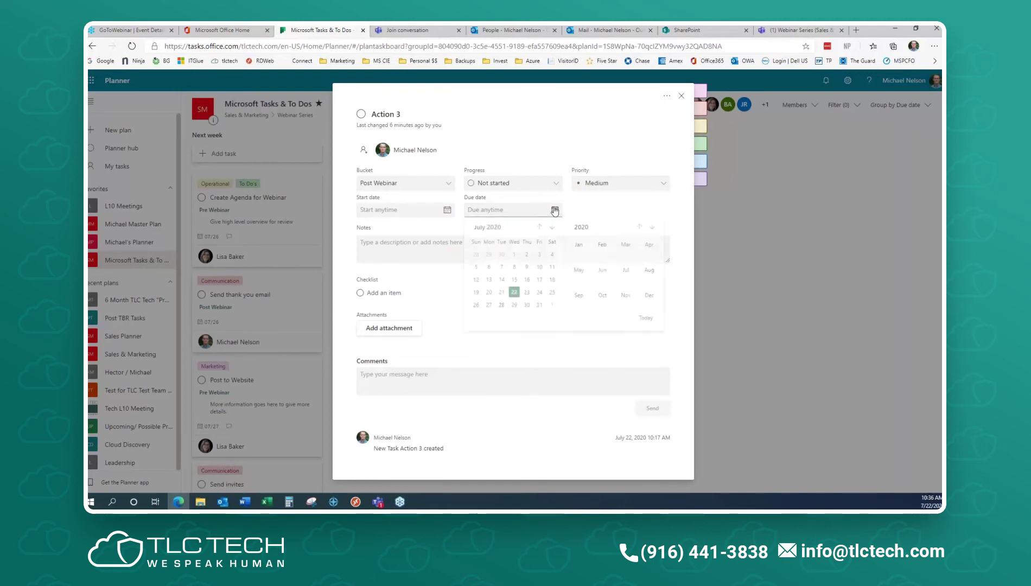
{"action": "left_click", "coordinate": [552, 228]}
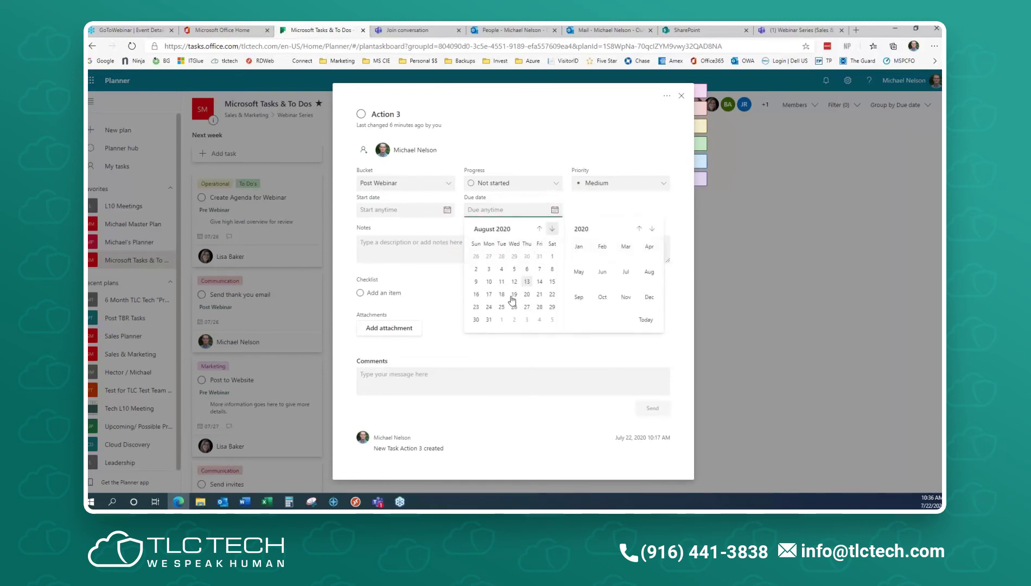
{"action": "left_click", "coordinate": [502, 295]}
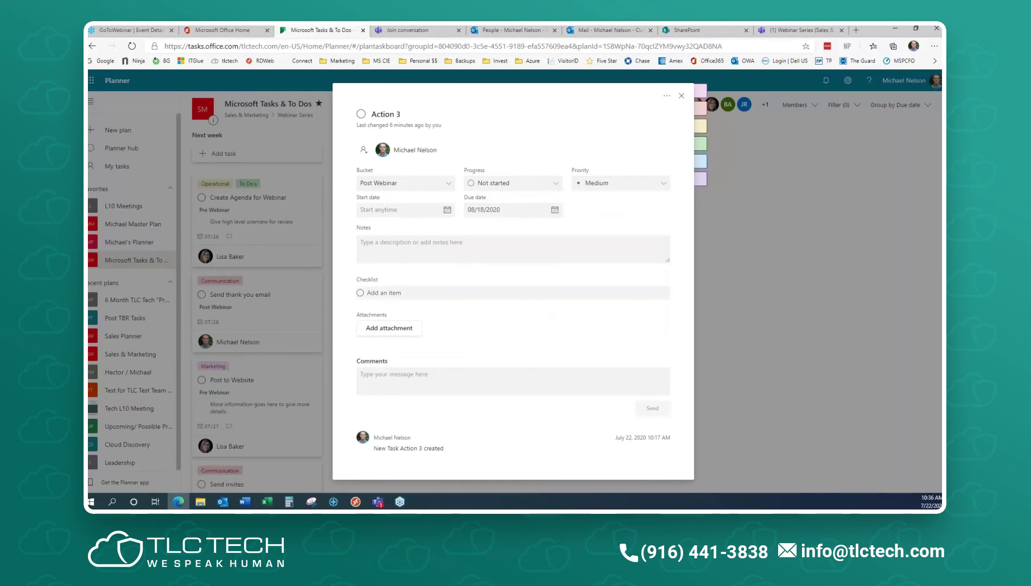
{"action": "left_click", "coordinate": [681, 96]}
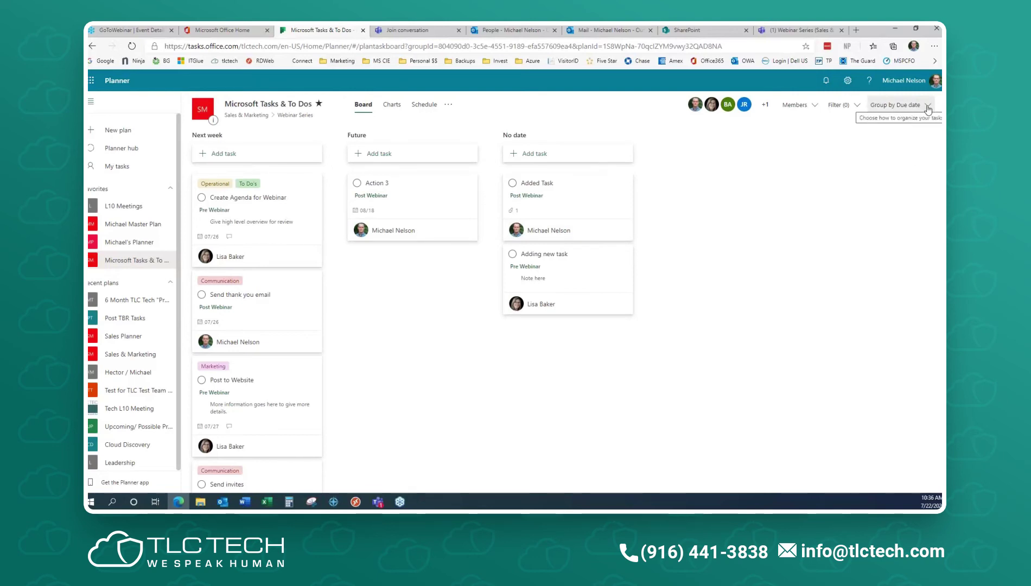
- Group the board by Labels and open the Action 3 card's details
{"action": "left_click", "coordinate": [928, 106]}
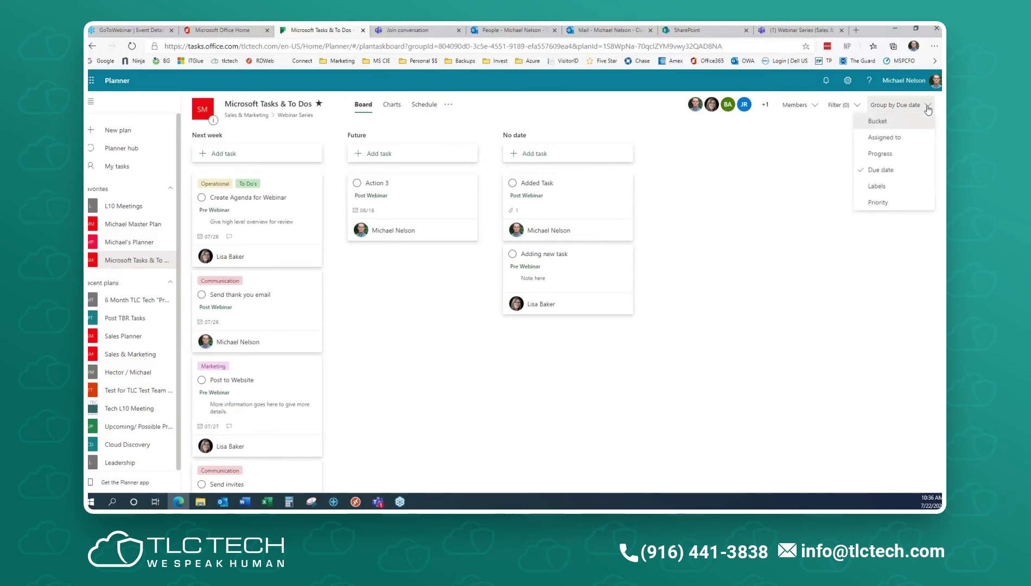
{"action": "left_click", "coordinate": [876, 186]}
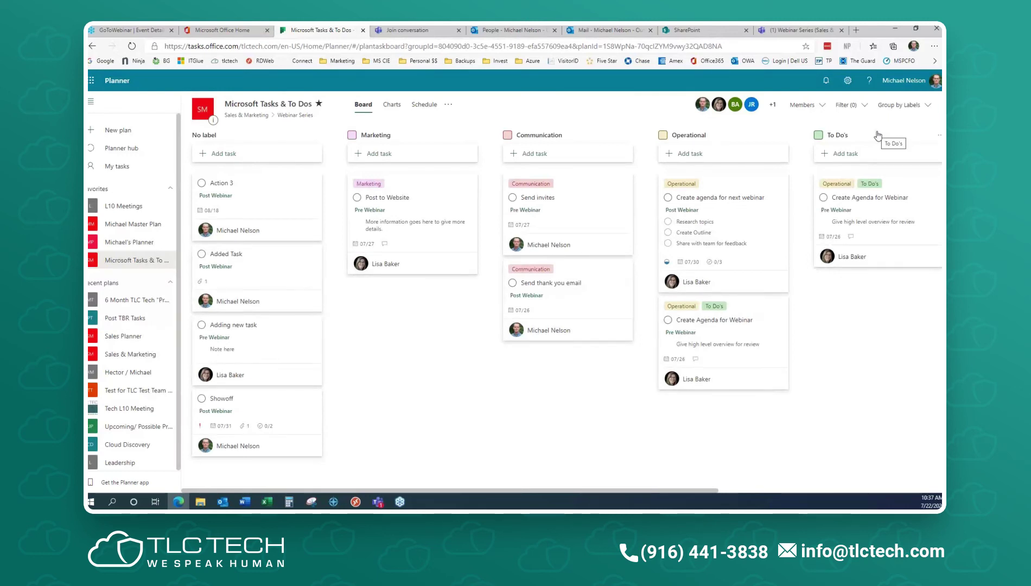
{"action": "left_click", "coordinate": [260, 200]}
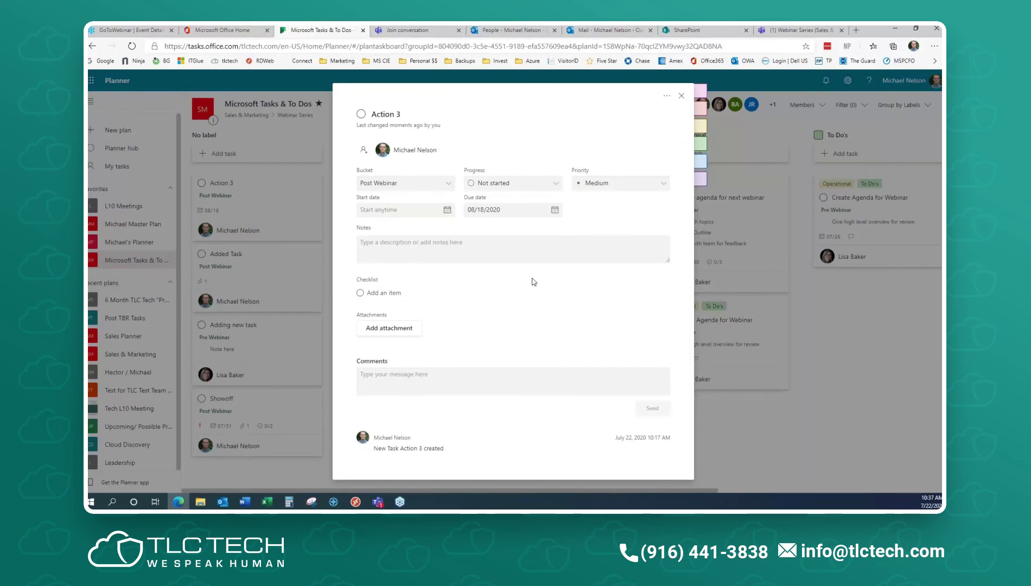
- Apply the Operational label to Action 3
{"action": "mouse_move", "coordinate": [702, 109]}
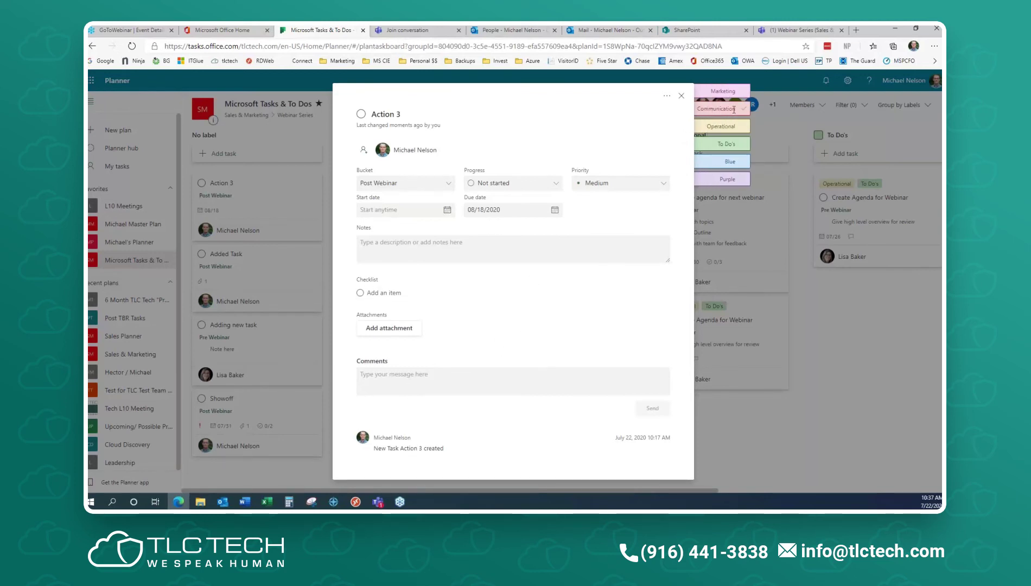
{"action": "left_click", "coordinate": [734, 110]}
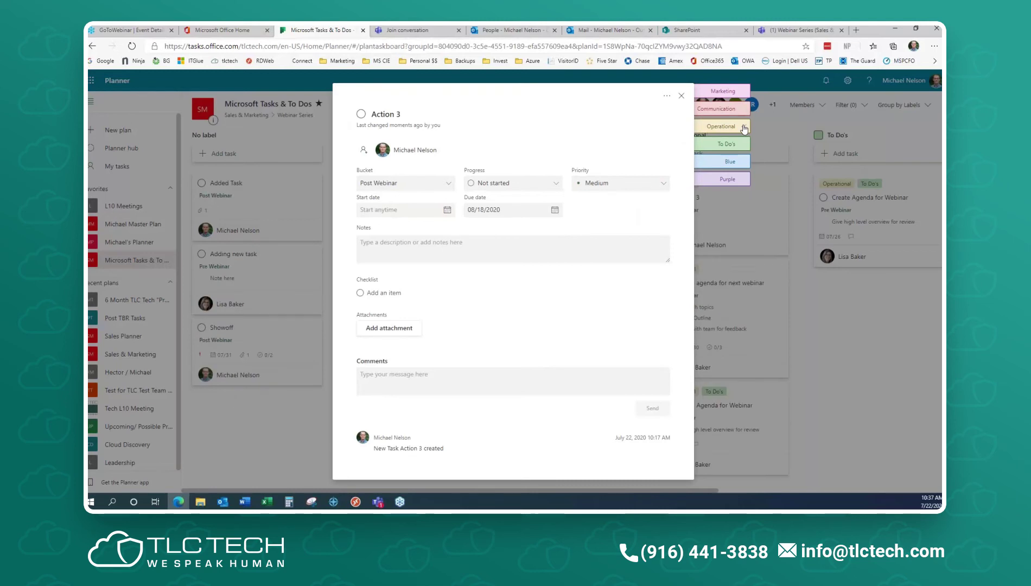
{"action": "left_click", "coordinate": [743, 127]}
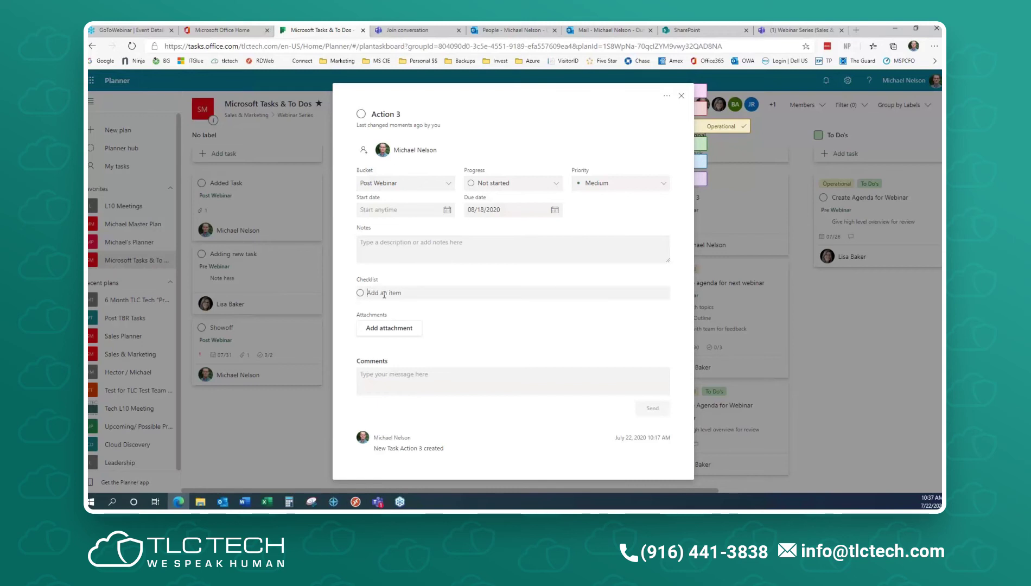
- Add checklist items 'First' and 'Second' to Action 3 and close its details
{"action": "left_click", "coordinate": [384, 293]}
{"action": "type", "text": "First"}
{"action": "key", "text": "Return"}
{"action": "type", "text": "Seco"}
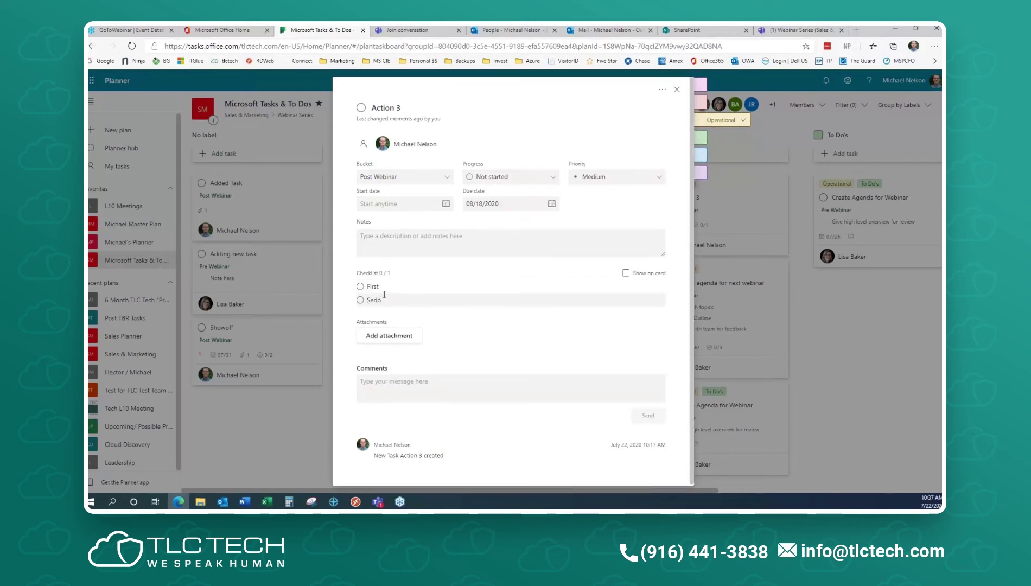
{"action": "type", "text": "nd"}
{"action": "key", "text": "Return"}
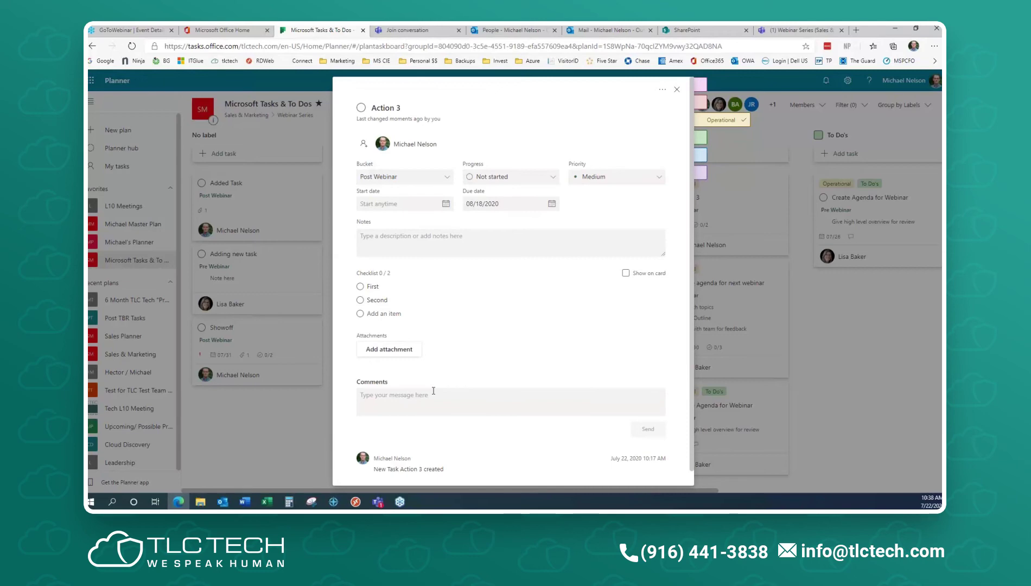
{"action": "left_click", "coordinate": [677, 90]}
- Group by Priority; move Send thank you email to Low, Post to Website to Important, Create agenda to Low
{"action": "left_click", "coordinate": [912, 106]}
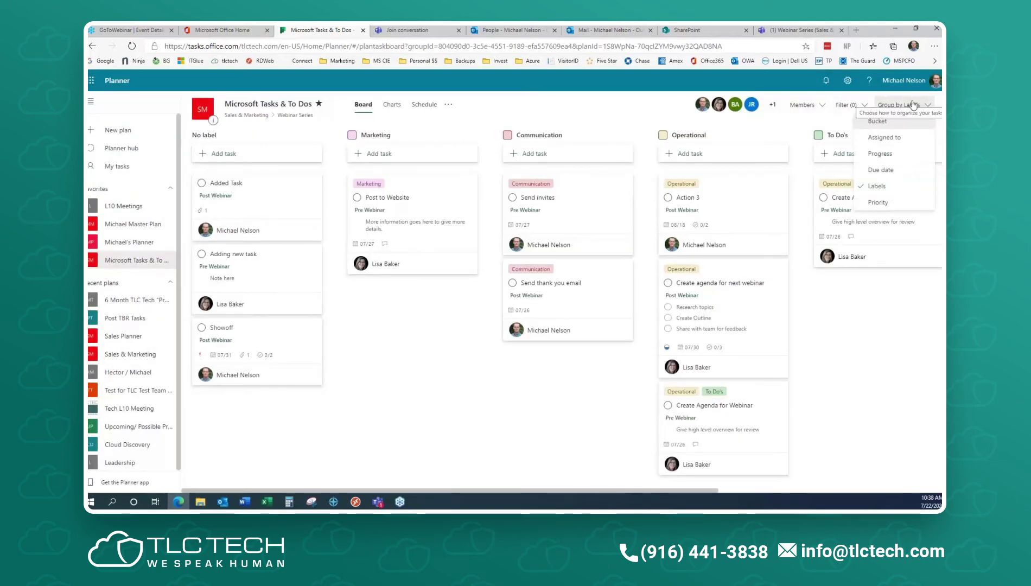
{"action": "left_click", "coordinate": [878, 203]}
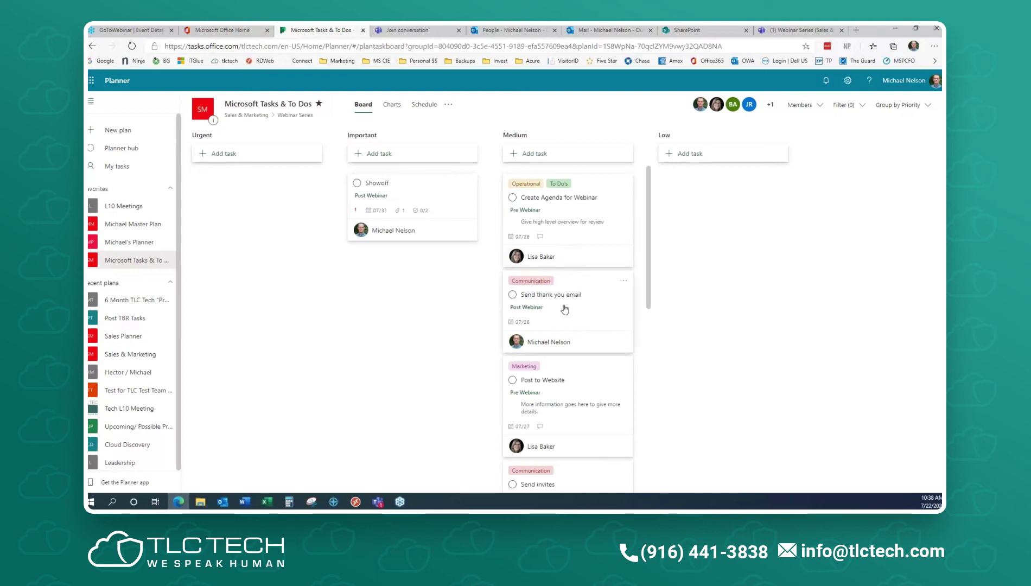
{"action": "left_click_drag", "start_coordinate": [563, 306], "coordinate": [700, 255]}
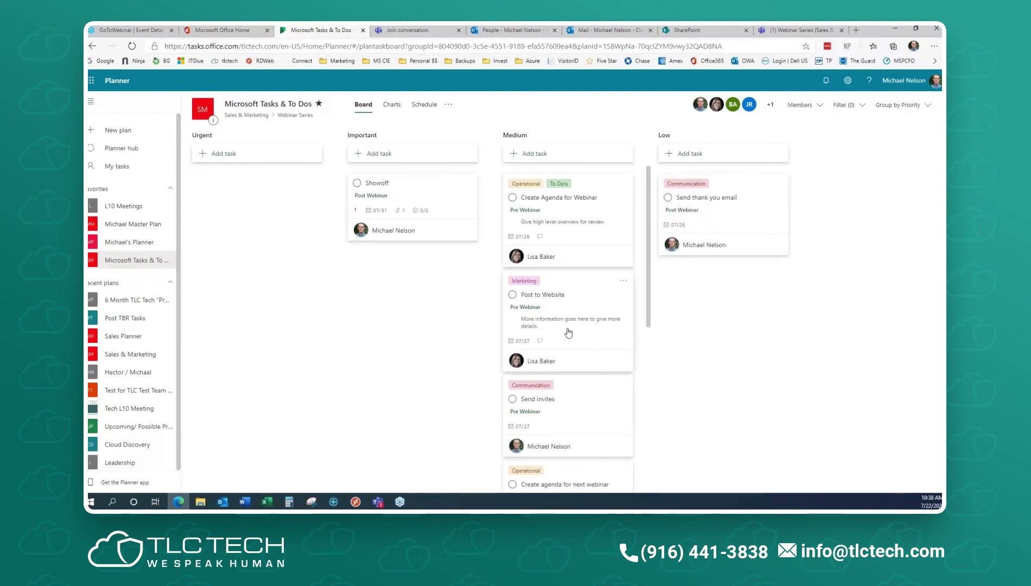
{"action": "left_click_drag", "start_coordinate": [566, 332], "coordinate": [415, 217]}
{"action": "left_click_drag", "start_coordinate": [545, 394], "coordinate": [700, 296]}
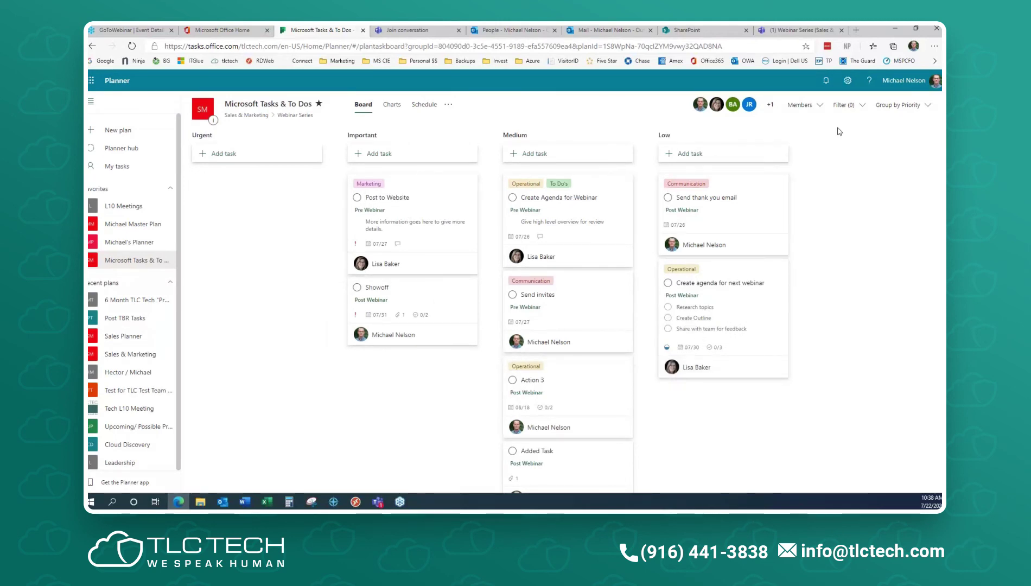
- Check Send invites under bucket grouping, regroup by Priority, and make Adding new task Urgent
{"action": "left_click", "coordinate": [905, 105]}
{"action": "left_click", "coordinate": [898, 124]}
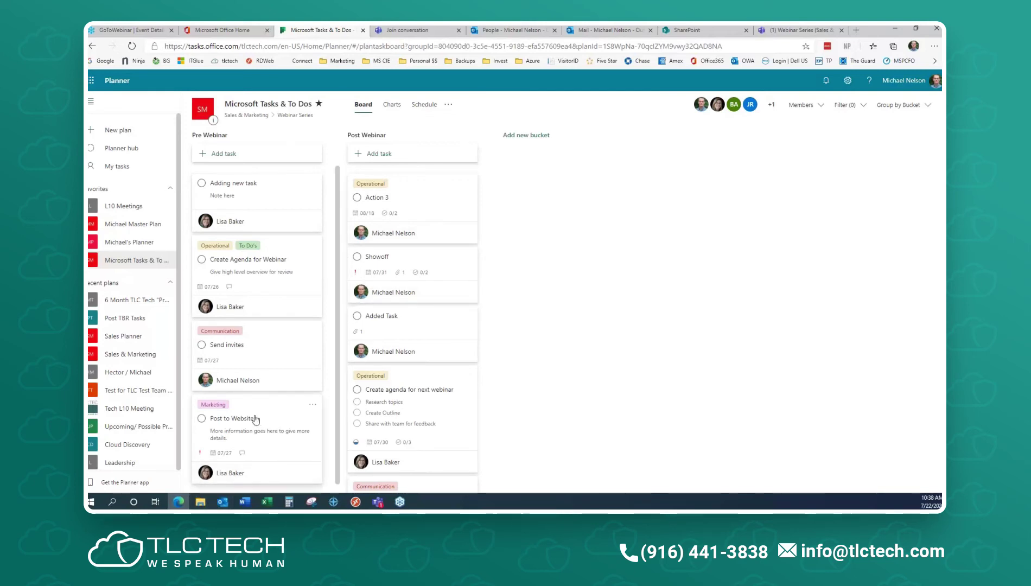
{"action": "left_click", "coordinate": [264, 356]}
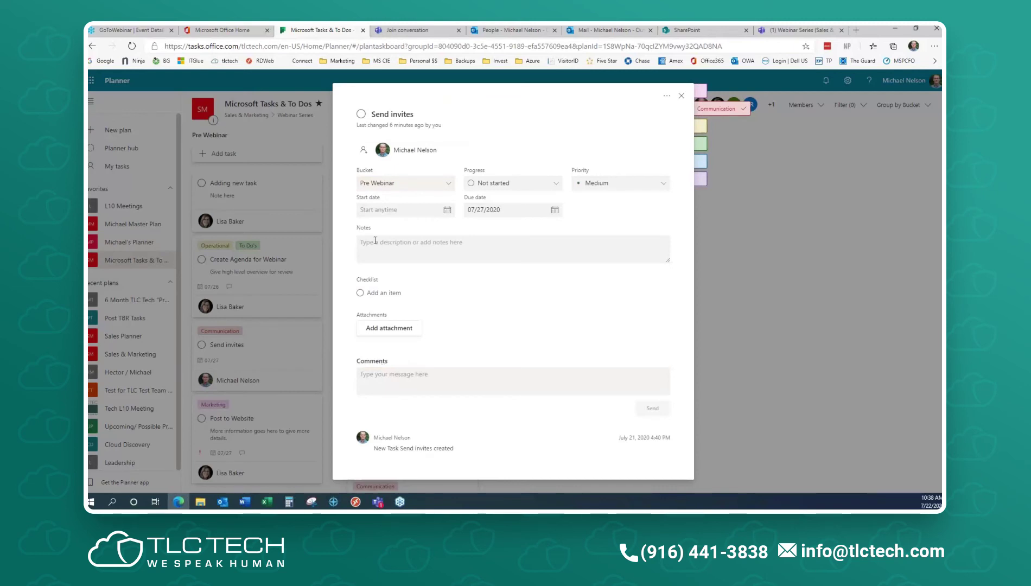
{"action": "left_click", "coordinate": [681, 96]}
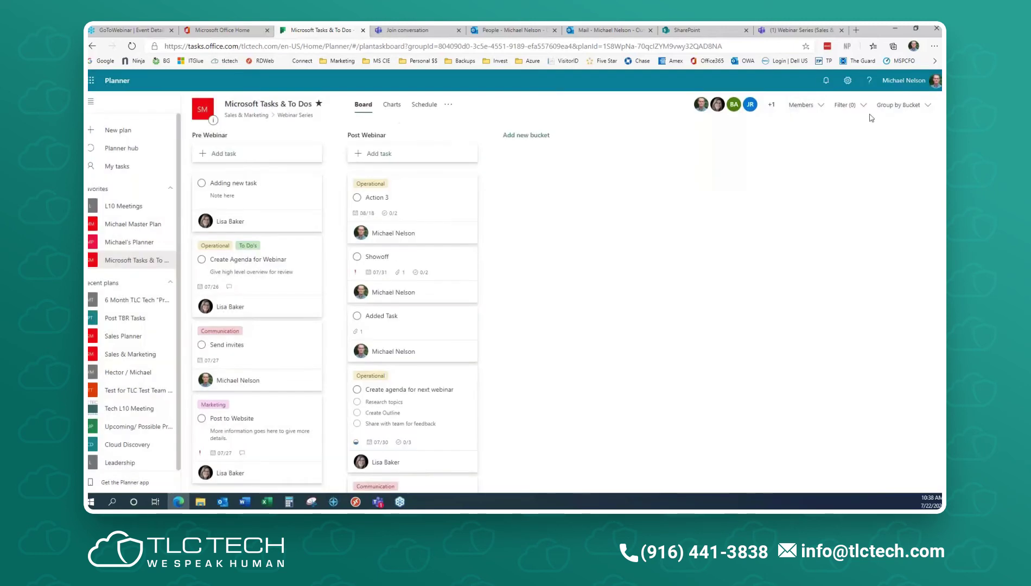
{"action": "left_click", "coordinate": [898, 105]}
{"action": "left_click", "coordinate": [879, 203]}
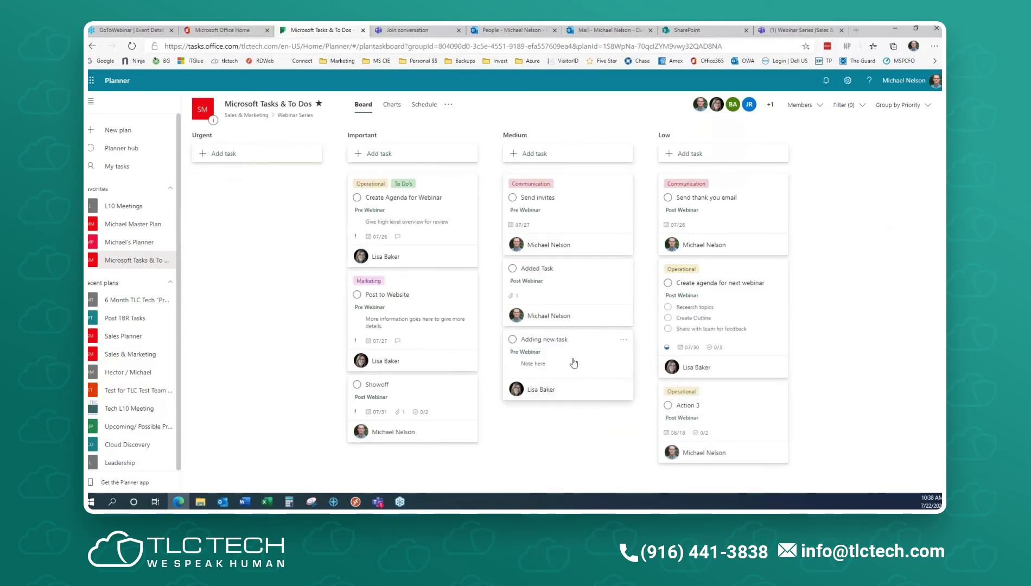
{"action": "left_click_drag", "start_coordinate": [574, 363], "coordinate": [255, 209]}
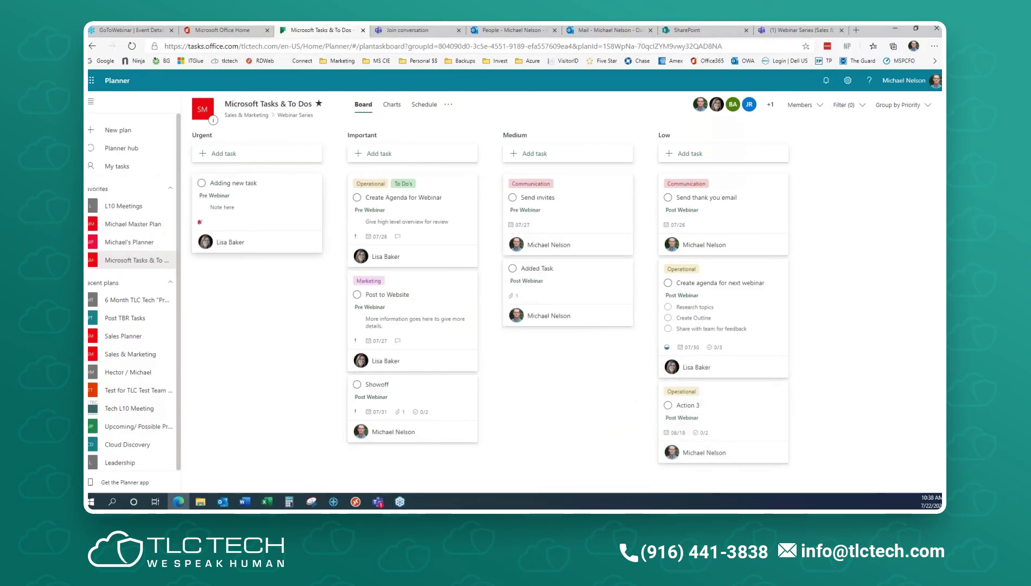
- Switch the board's grouping from Priority back to Bucket
{"action": "left_click", "coordinate": [895, 106]}
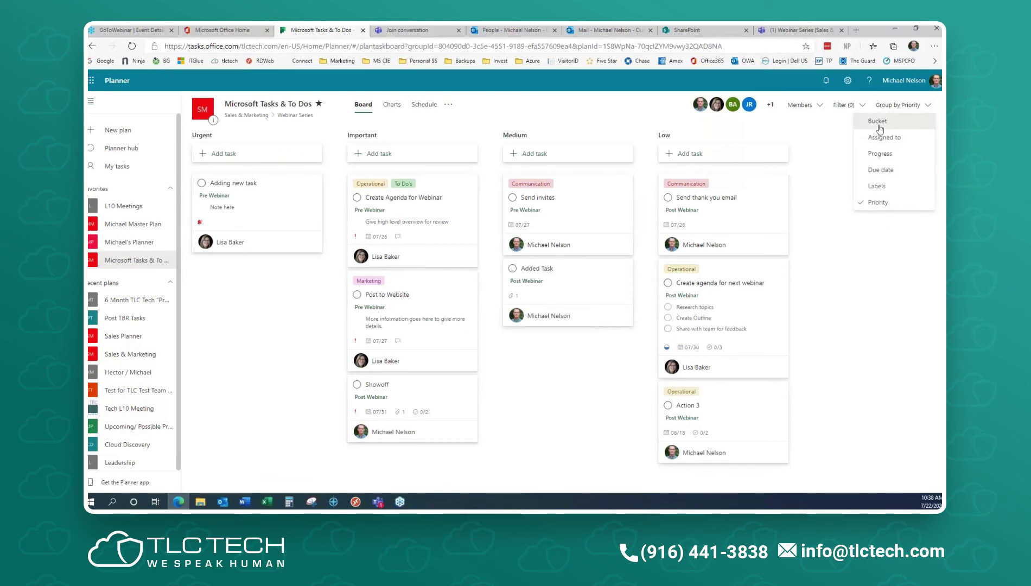
{"action": "left_click", "coordinate": [880, 124]}
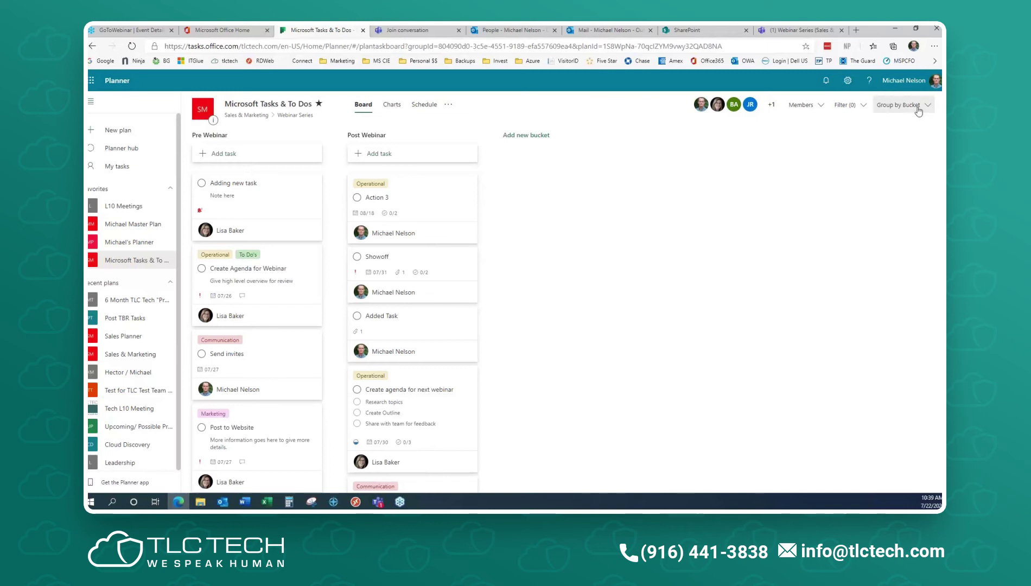
{"action": "left_click", "coordinate": [900, 105]}
- Group the board by Assigned to and reassign Action 3 from its original assignee to another member
{"action": "left_click", "coordinate": [884, 136]}
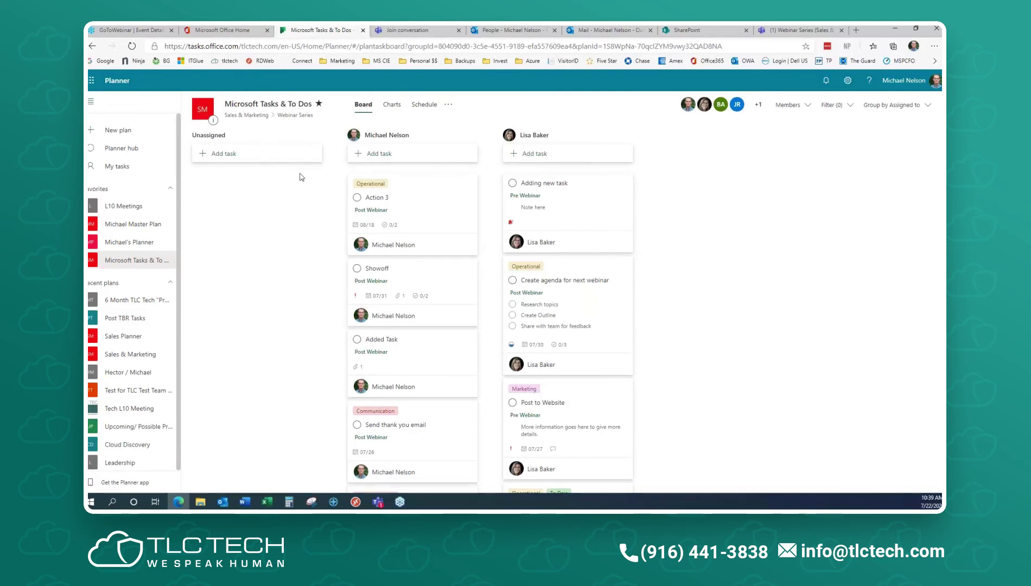
{"action": "left_click", "coordinate": [405, 211]}
{"action": "left_click", "coordinate": [363, 143]}
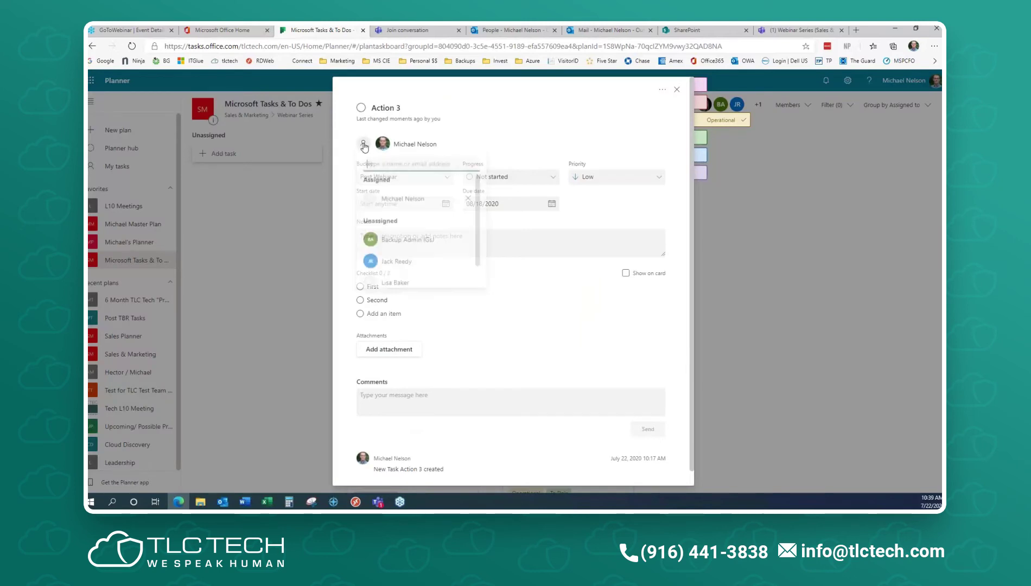
{"action": "left_click", "coordinate": [399, 263]}
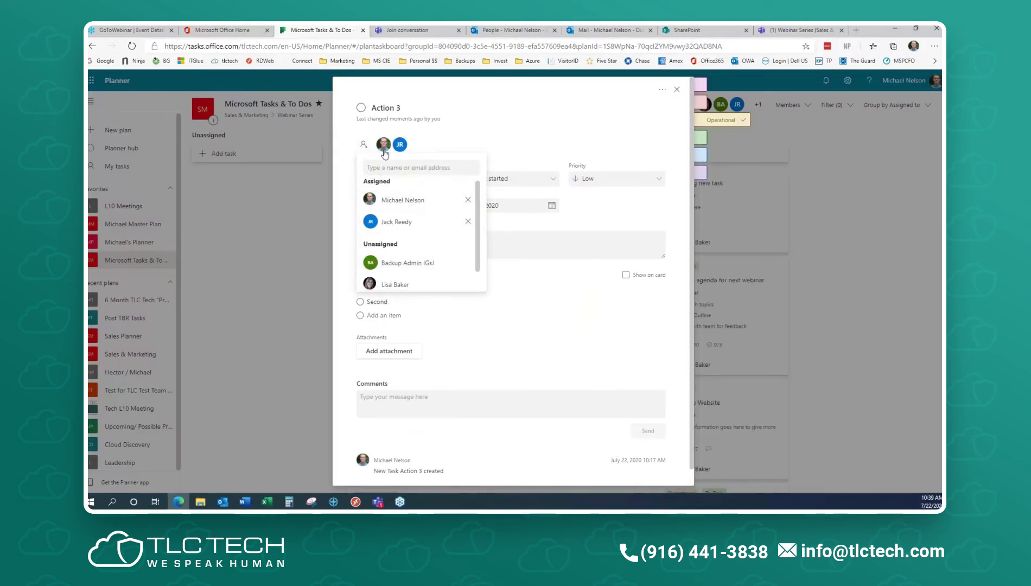
{"action": "left_click", "coordinate": [468, 200]}
{"action": "left_click", "coordinate": [677, 90]}
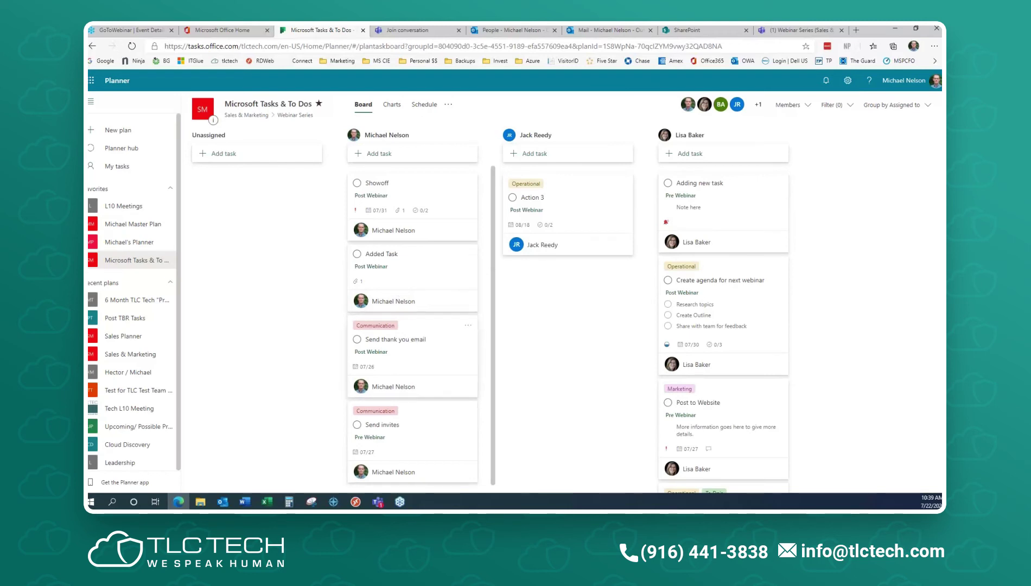
- Drag Added Task and Post to Website into the other team member's column
{"action": "left_click_drag", "start_coordinate": [425, 271], "coordinate": [581, 284]}
{"action": "left_click_drag", "start_coordinate": [739, 418], "coordinate": [550, 401]}
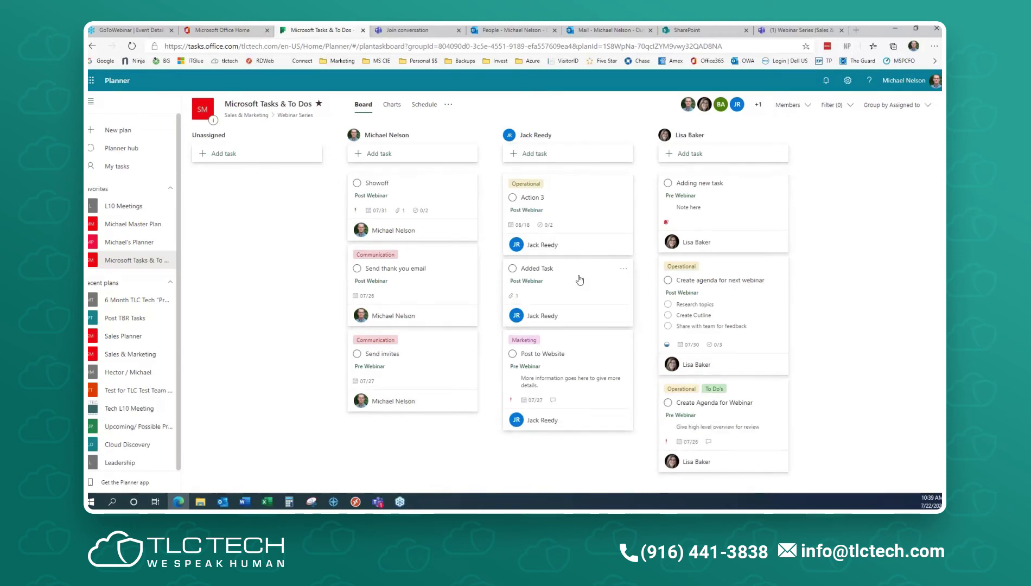
{"action": "left_click", "coordinate": [897, 105]}
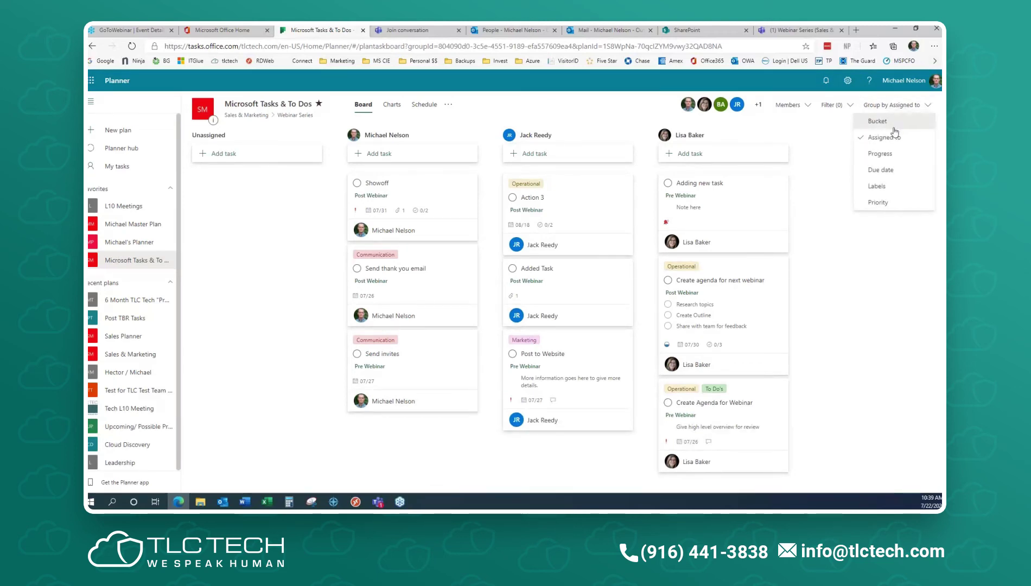
- Group the board by Due date, then back to Bucket, and dismiss the Group by menu
{"action": "left_click", "coordinate": [884, 170]}
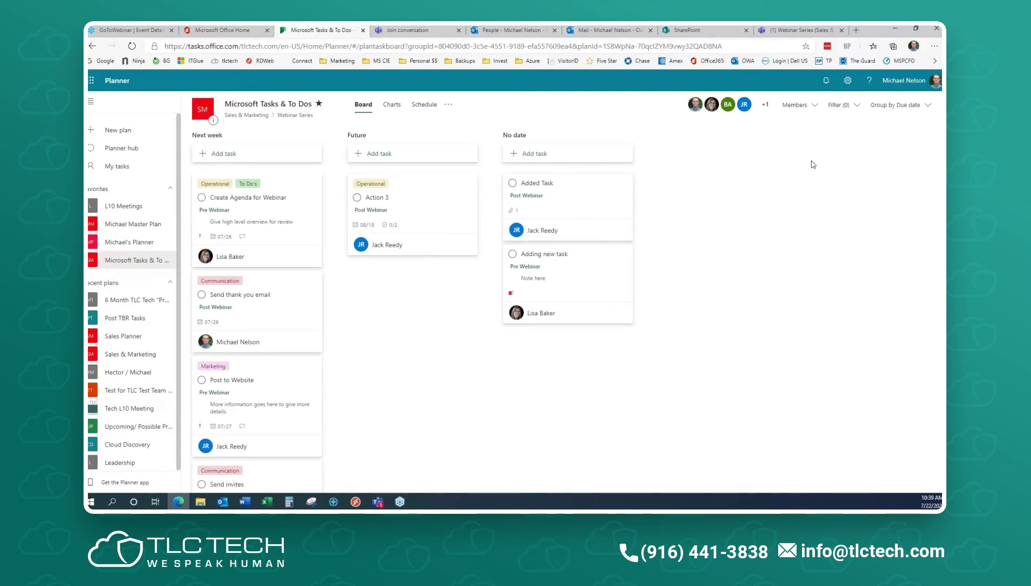
{"action": "left_click", "coordinate": [900, 105]}
{"action": "left_click", "coordinate": [884, 121]}
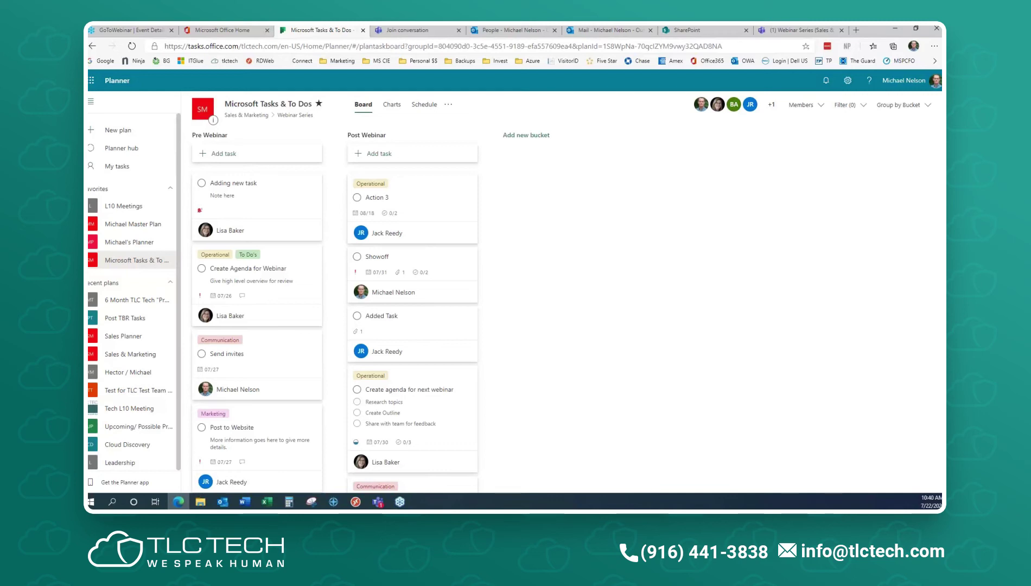
{"action": "left_click", "coordinate": [894, 105]}
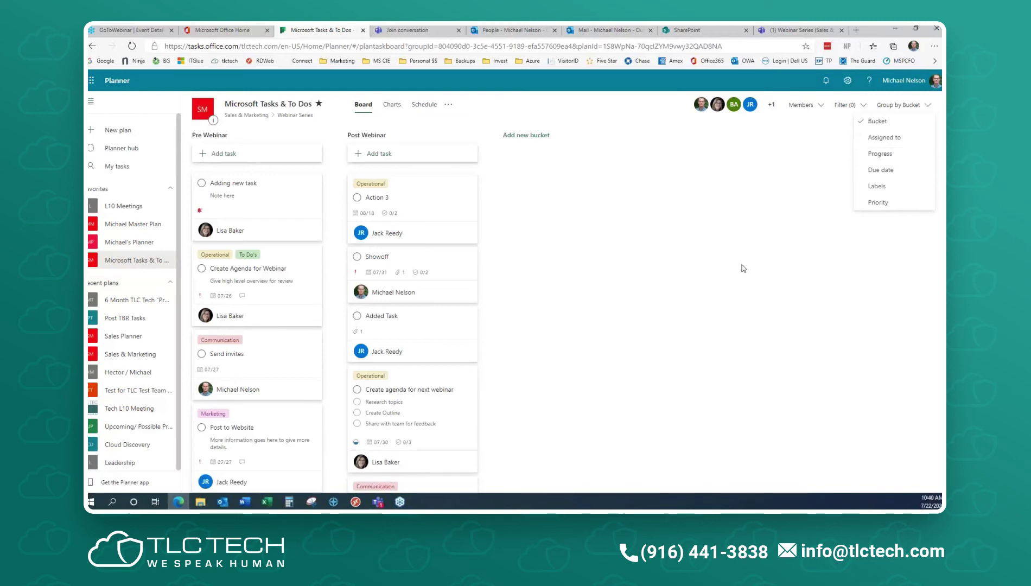
{"action": "left_click", "coordinate": [793, 263]}
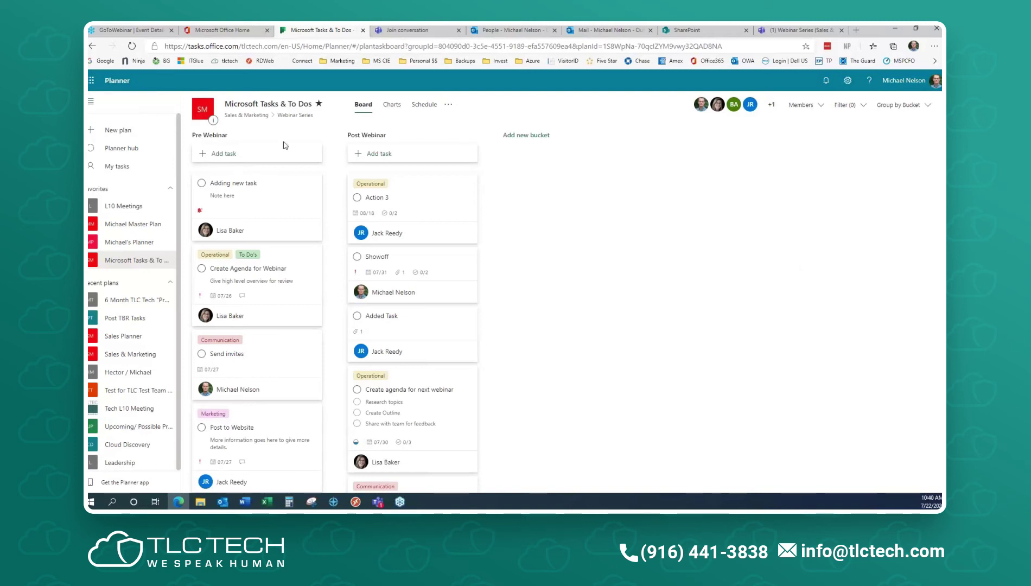
{"action": "left_click", "coordinate": [138, 173]}
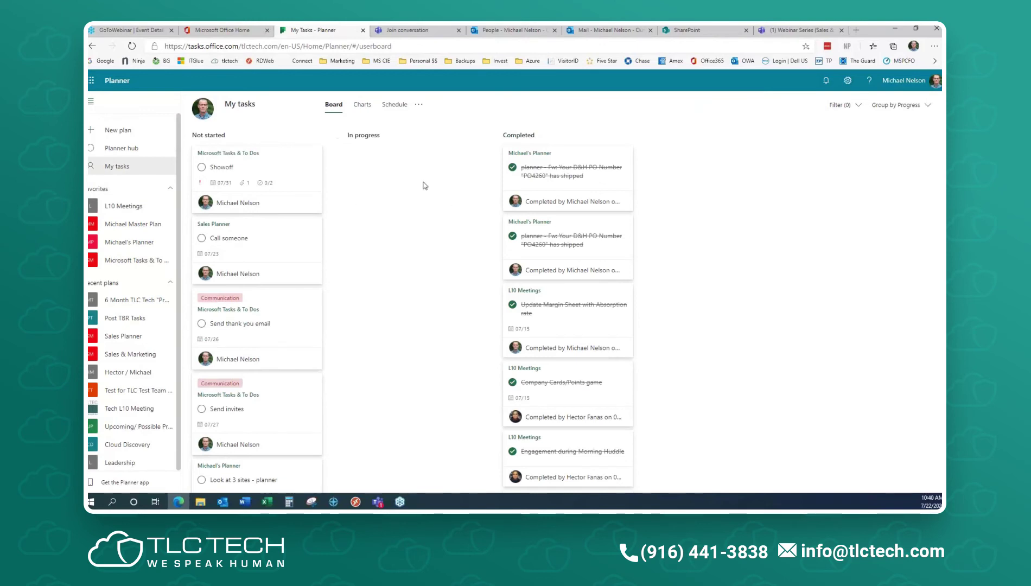
{"action": "left_click", "coordinate": [916, 108]}
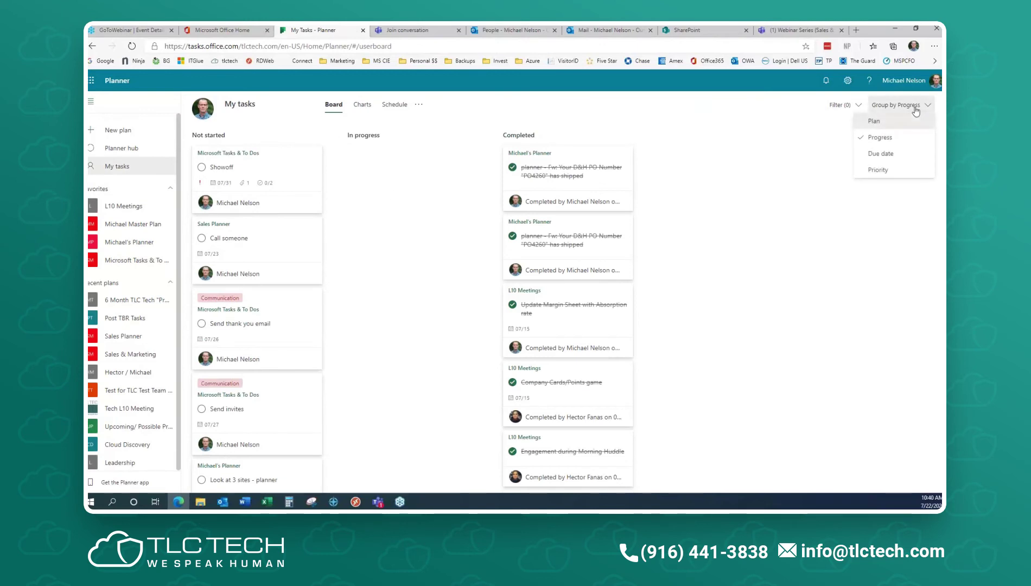
{"action": "left_click", "coordinate": [898, 123]}
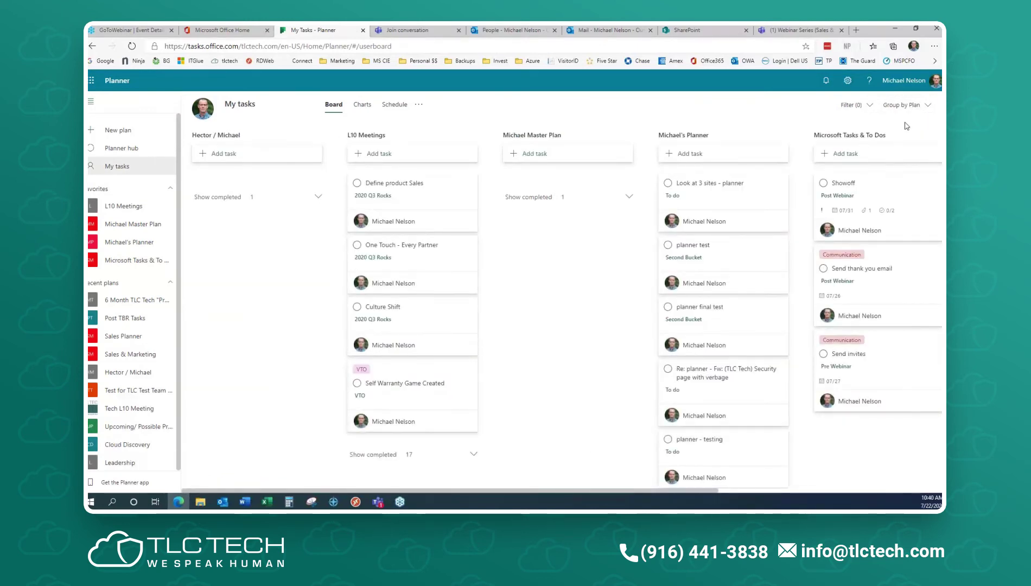
{"action": "left_click", "coordinate": [916, 110]}
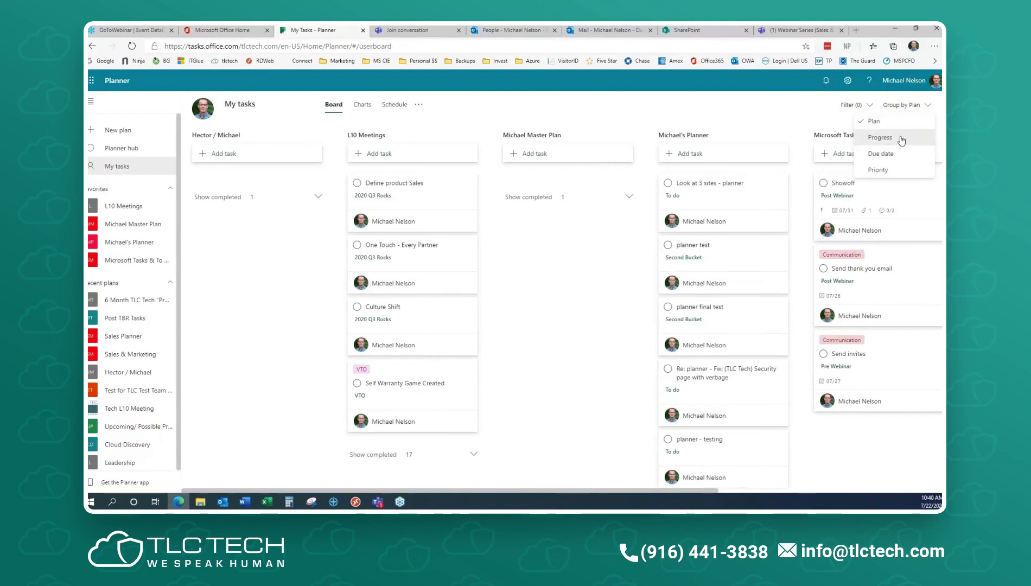
{"action": "left_click", "coordinate": [917, 139]}
{"action": "left_click", "coordinate": [917, 112]}
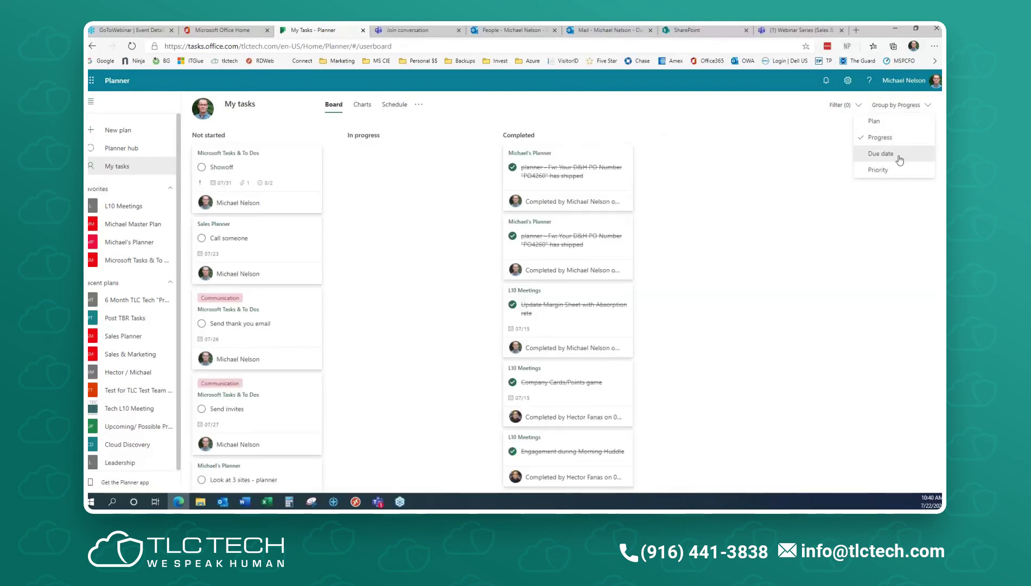
{"action": "left_click", "coordinate": [900, 152]}
{"action": "left_click", "coordinate": [916, 105]}
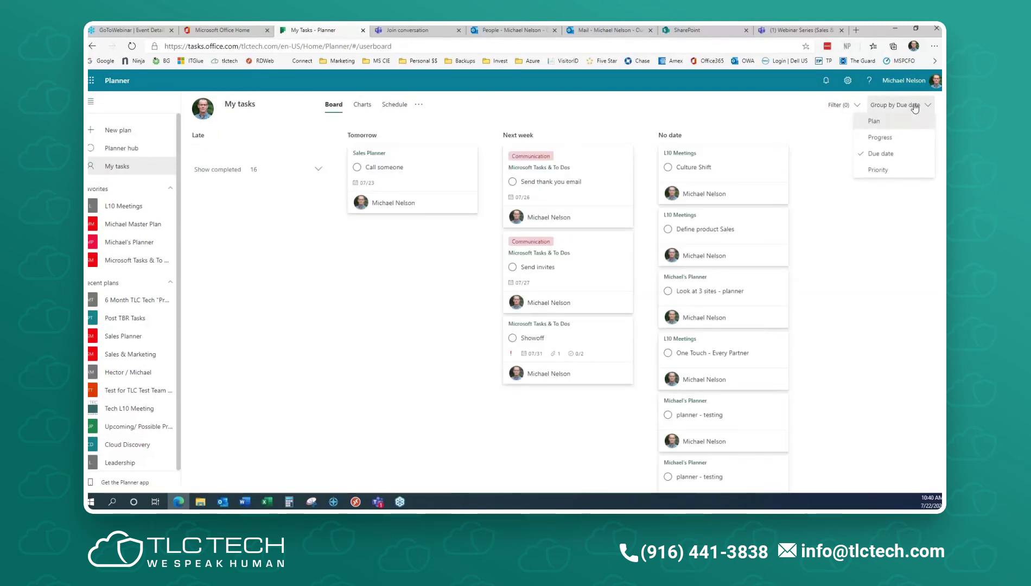
{"action": "left_click", "coordinate": [903, 170]}
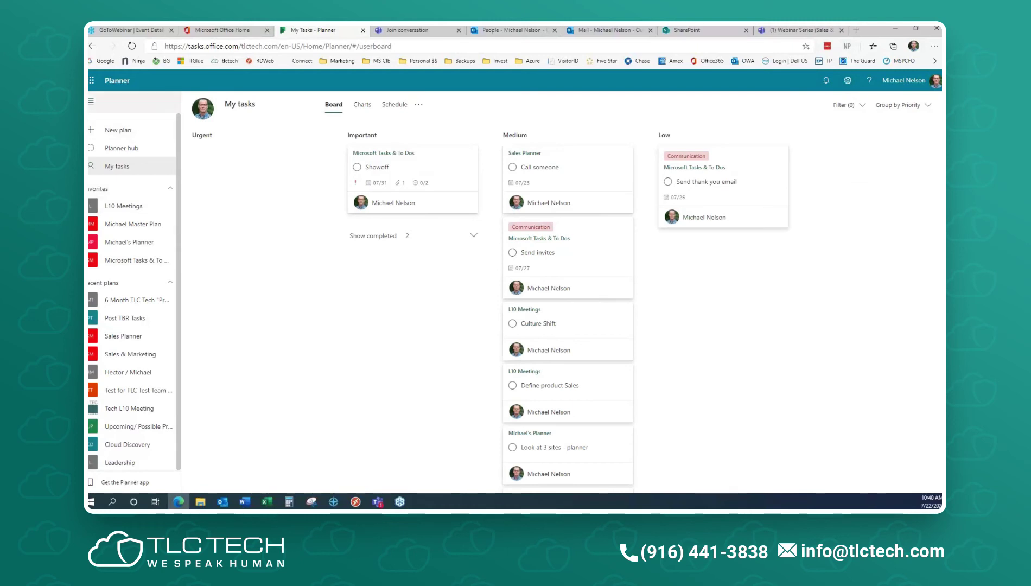
{"action": "left_click", "coordinate": [919, 109]}
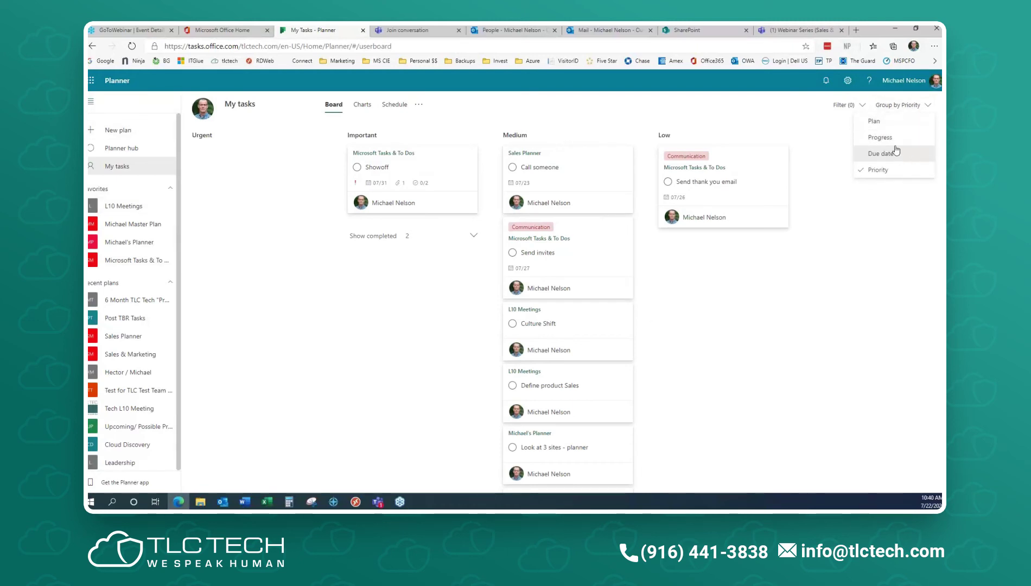
{"action": "left_click", "coordinate": [893, 125]}
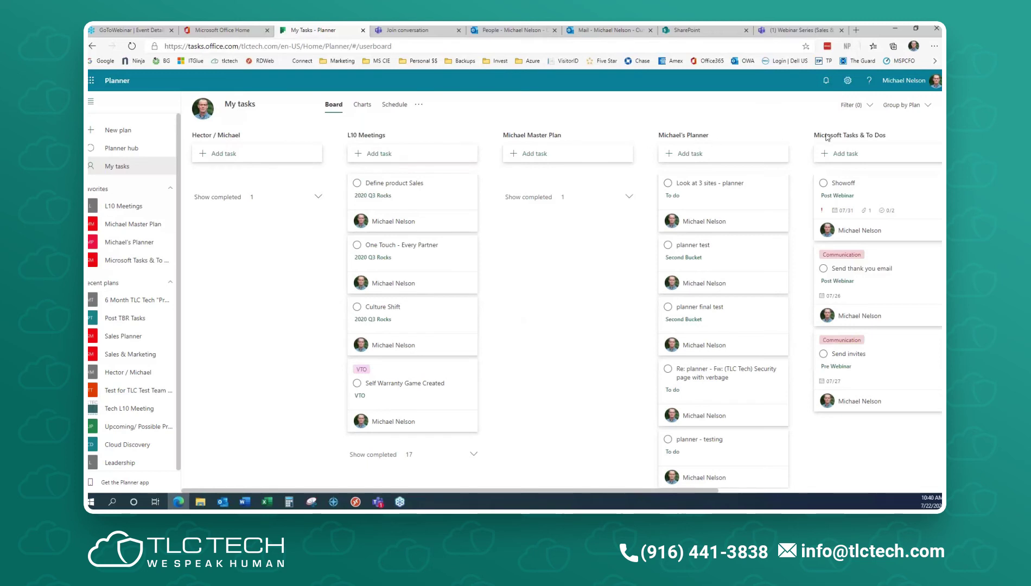
{"action": "scroll", "coordinate": [775, 477], "scroll_direction": "right", "scroll_amount": 5}
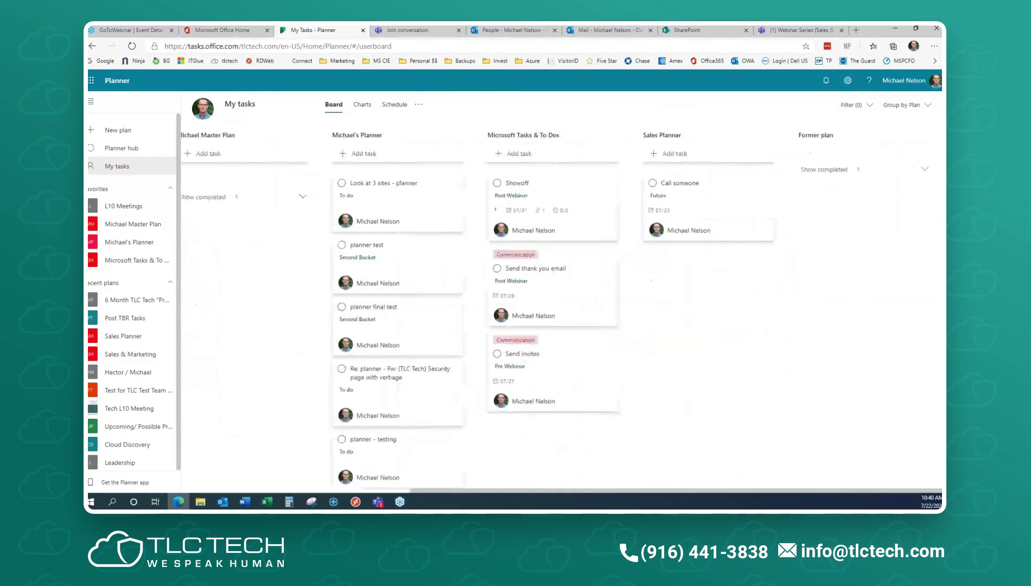
{"action": "scroll", "coordinate": [543, 326], "scroll_direction": "left", "scroll_amount": 5}
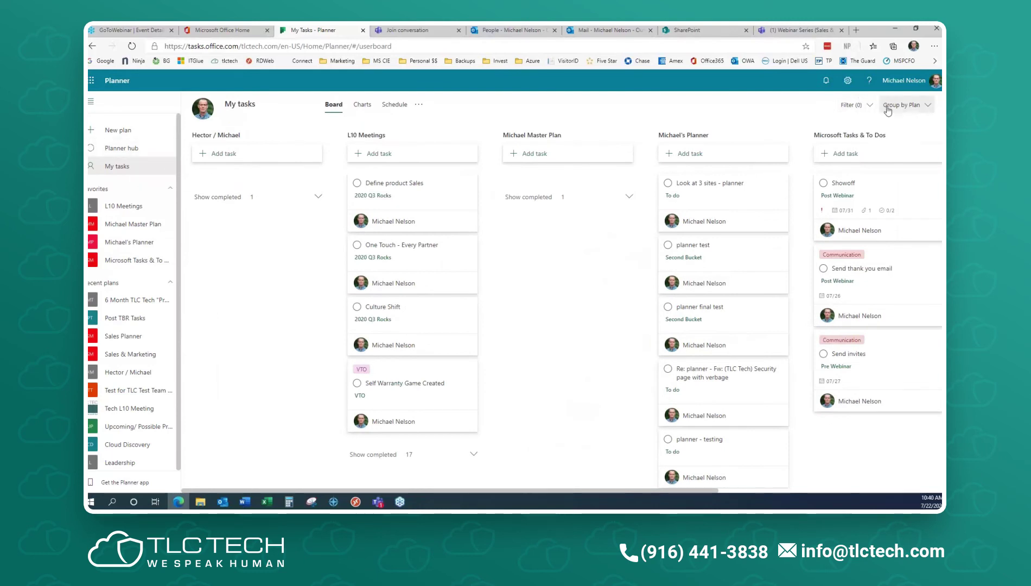
{"action": "left_click", "coordinate": [905, 105]}
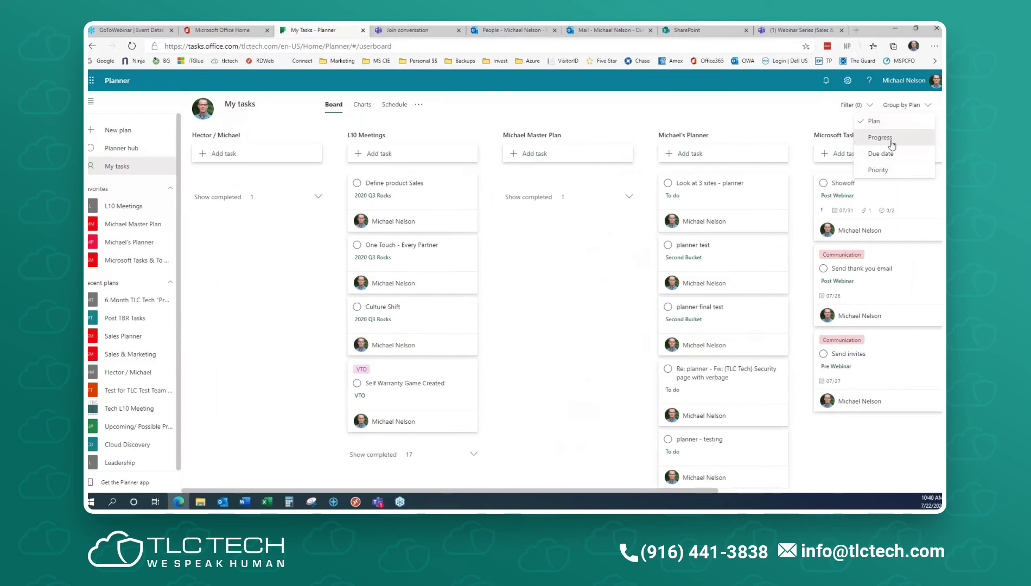
{"action": "left_click", "coordinate": [879, 138]}
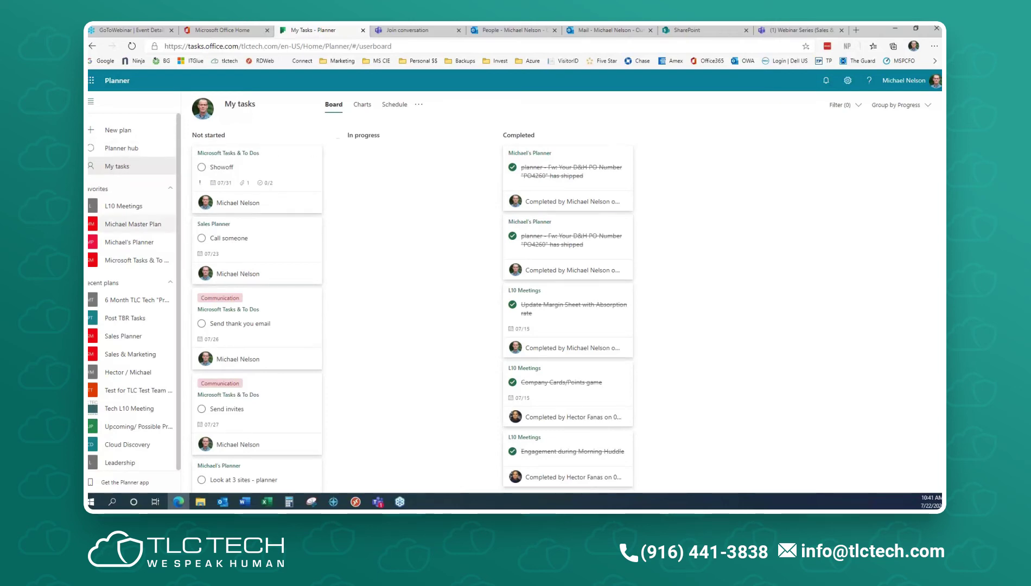
- Glance at the My tasks Charts and Schedule views, then reopen Microsoft Tasks & To Dos
{"action": "left_click", "coordinate": [367, 109]}
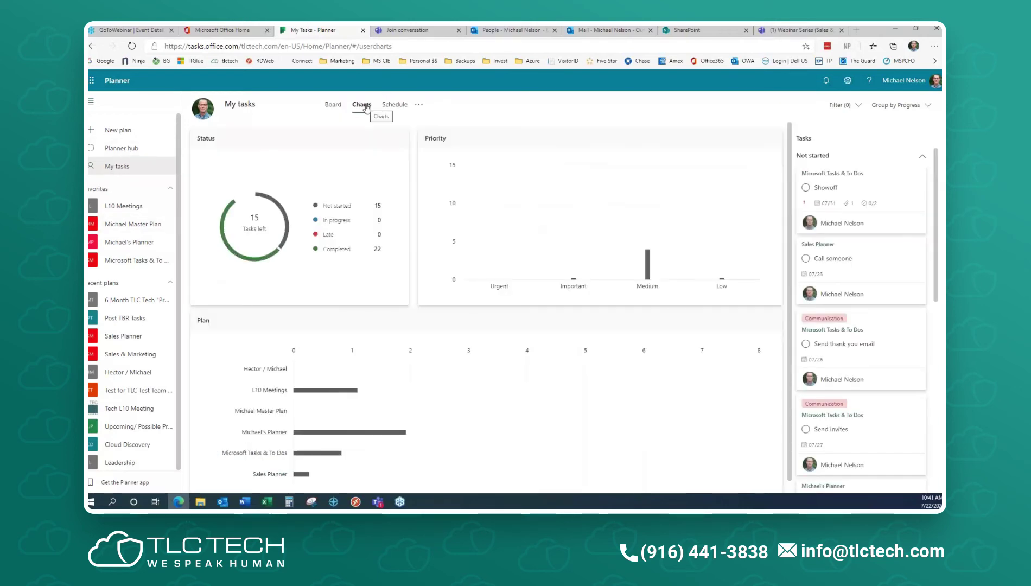
{"action": "left_click", "coordinate": [396, 107]}
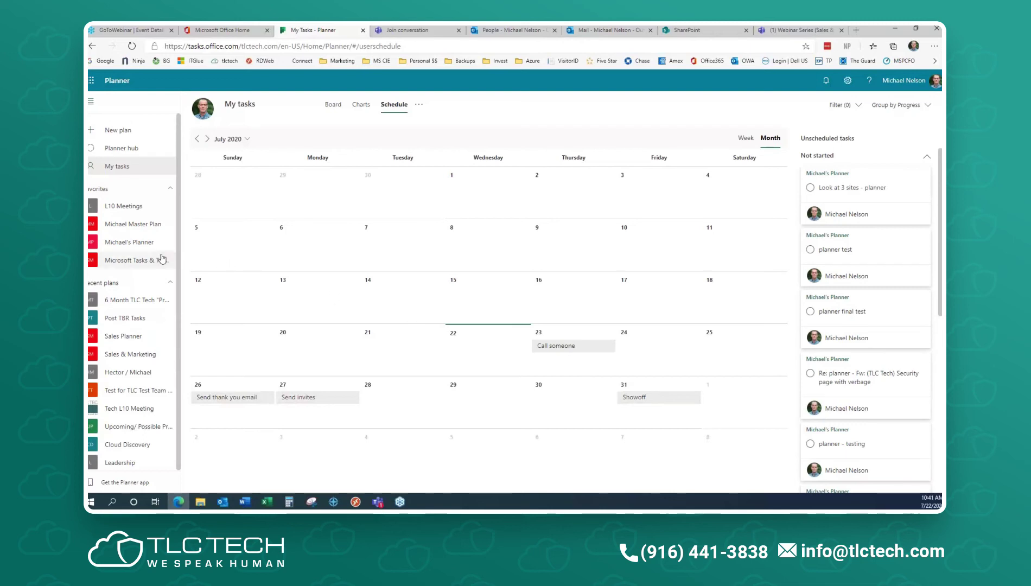
{"action": "left_click", "coordinate": [138, 261]}
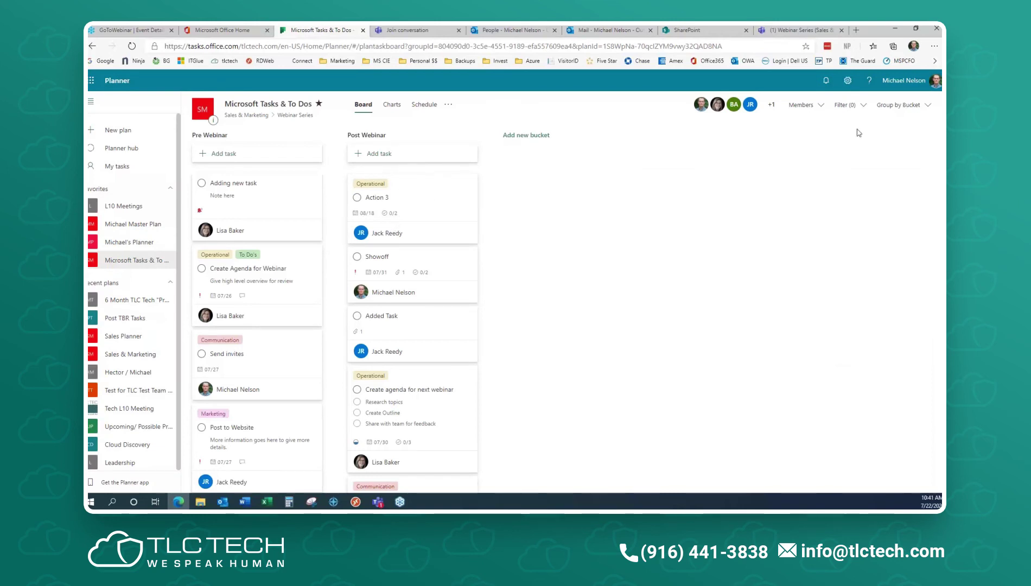
- Group the plan's tasks by due date and show them on the Schedule calendar
{"action": "left_click", "coordinate": [905, 106]}
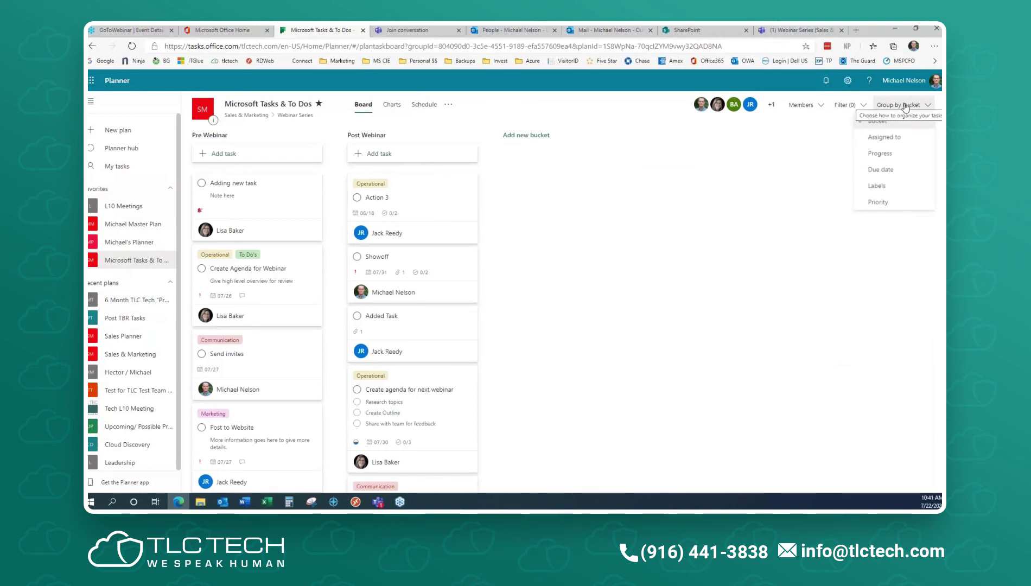
{"action": "left_click", "coordinate": [887, 169]}
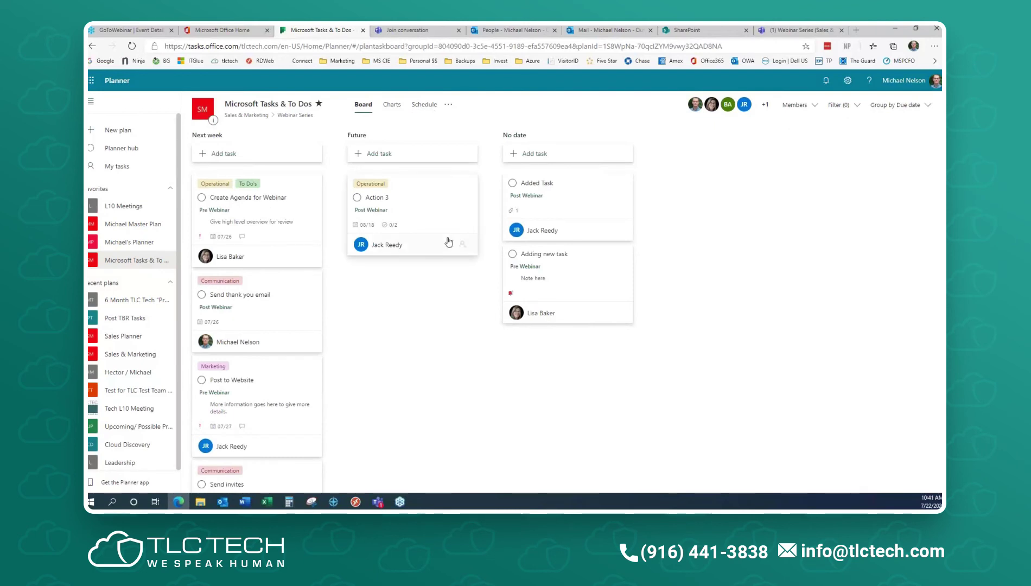
{"action": "left_click", "coordinate": [422, 108]}
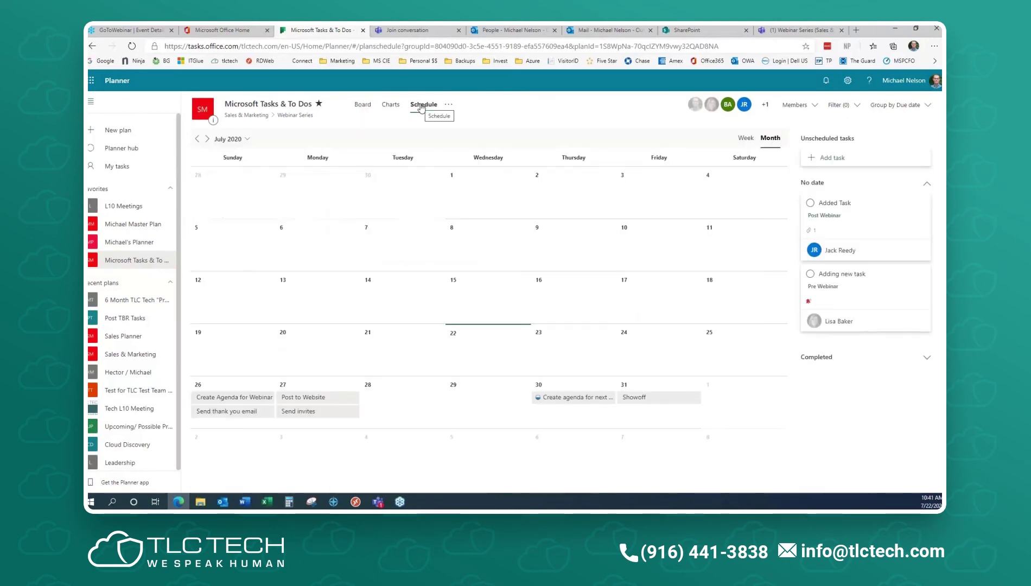
- Move Create agenda for next webinar and Showoff to July 23 and 24, and the other two tasks to July 30
{"action": "left_click_drag", "start_coordinate": [584, 402], "coordinate": [585, 348]}
{"action": "left_click_drag", "start_coordinate": [643, 397], "coordinate": [644, 348]}
{"action": "left_click_drag", "start_coordinate": [242, 397], "coordinate": [578, 397]}
{"action": "left_click_drag", "start_coordinate": [215, 406], "coordinate": [572, 411]}
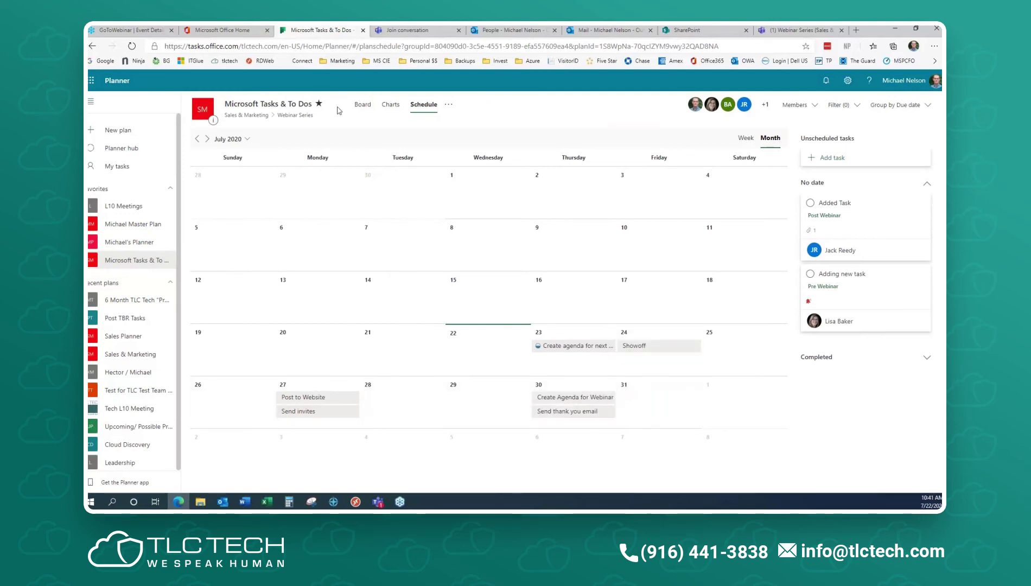
{"action": "left_click", "coordinate": [362, 106]}
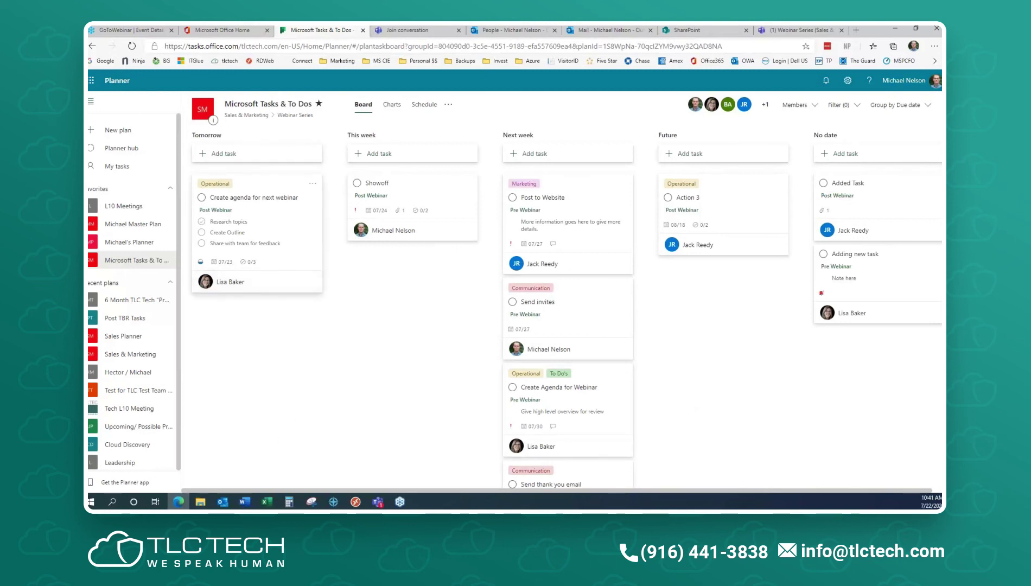
{"action": "left_click", "coordinate": [415, 31]}
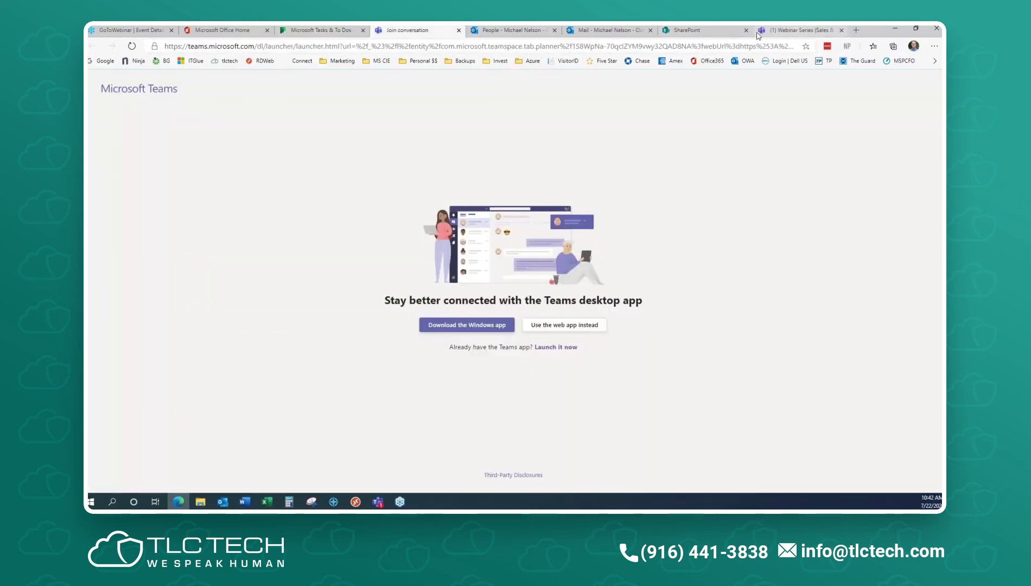
- Close the Teams launcher tab and return to the Webinar Series channel in Teams
{"action": "left_click", "coordinate": [458, 30]}
{"action": "left_click", "coordinate": [781, 30]}
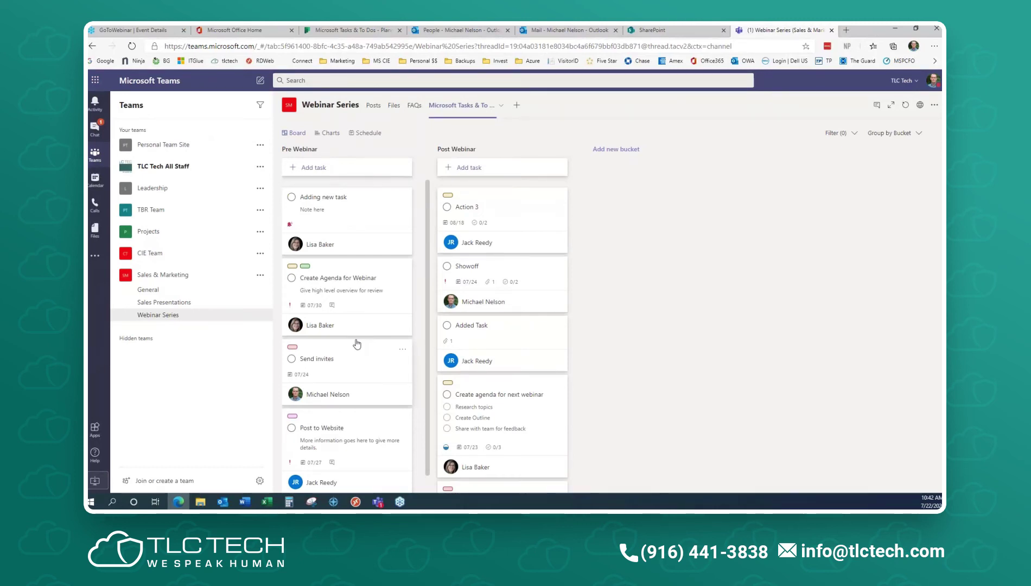
- Remove the Sales Planner tab from Sales Presentations, leaving permanent plan deletion unchecked
{"action": "left_click", "coordinate": [188, 302]}
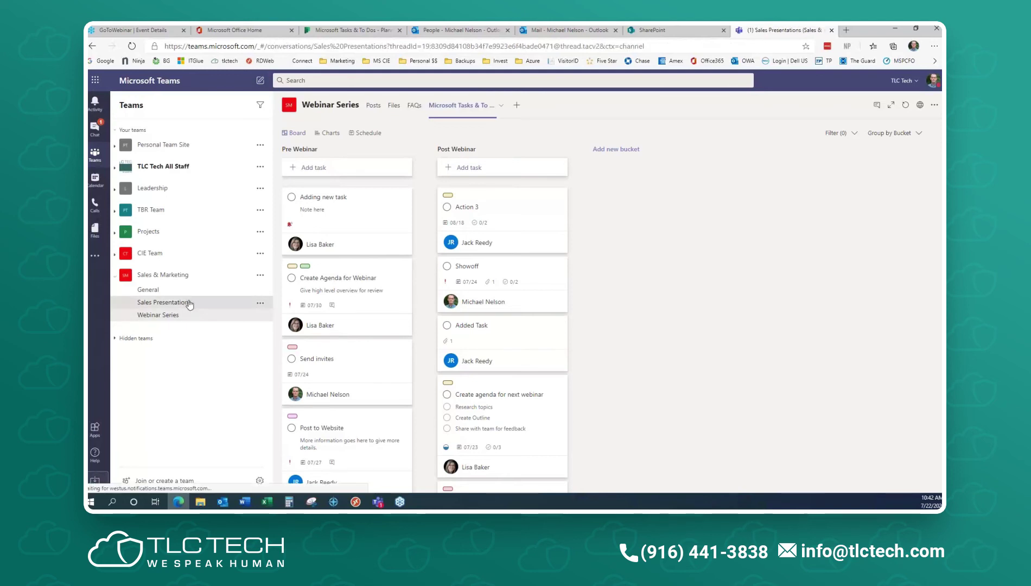
{"action": "left_click", "coordinate": [485, 108]}
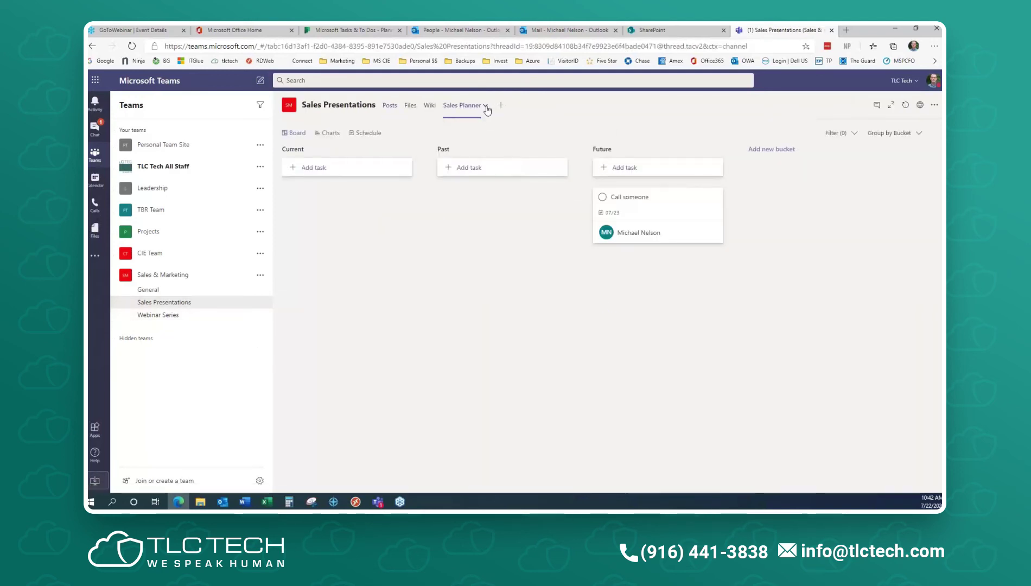
{"action": "left_click", "coordinate": [485, 107]}
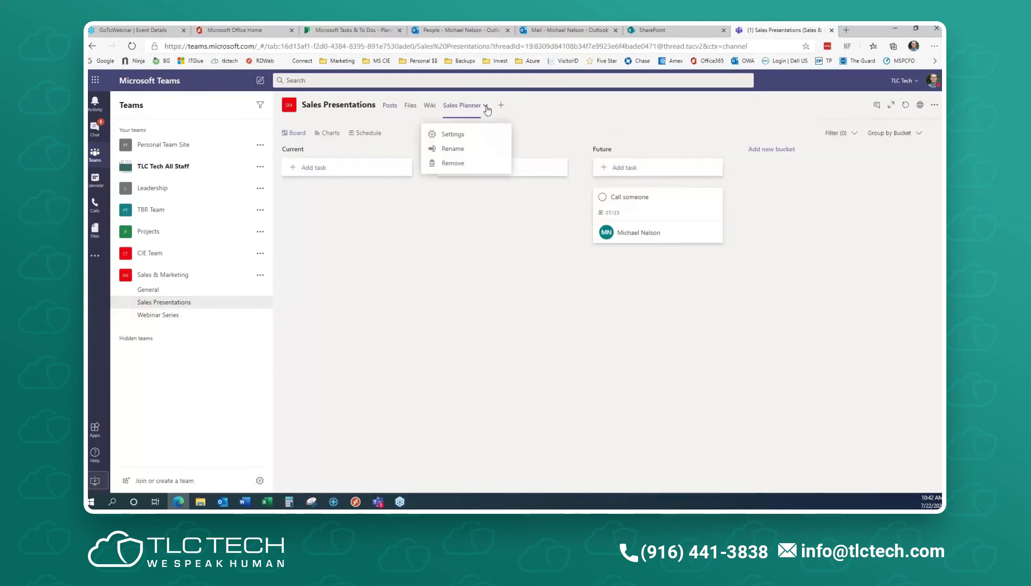
{"action": "left_click", "coordinate": [465, 162]}
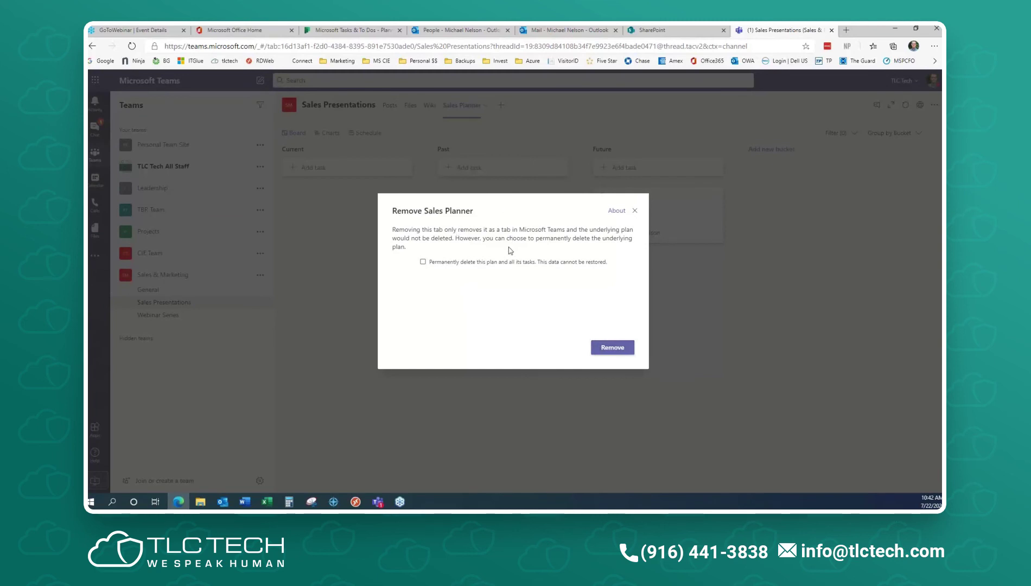
{"action": "left_click", "coordinate": [430, 264]}
{"action": "left_click", "coordinate": [430, 265]}
{"action": "left_click", "coordinate": [614, 354]}
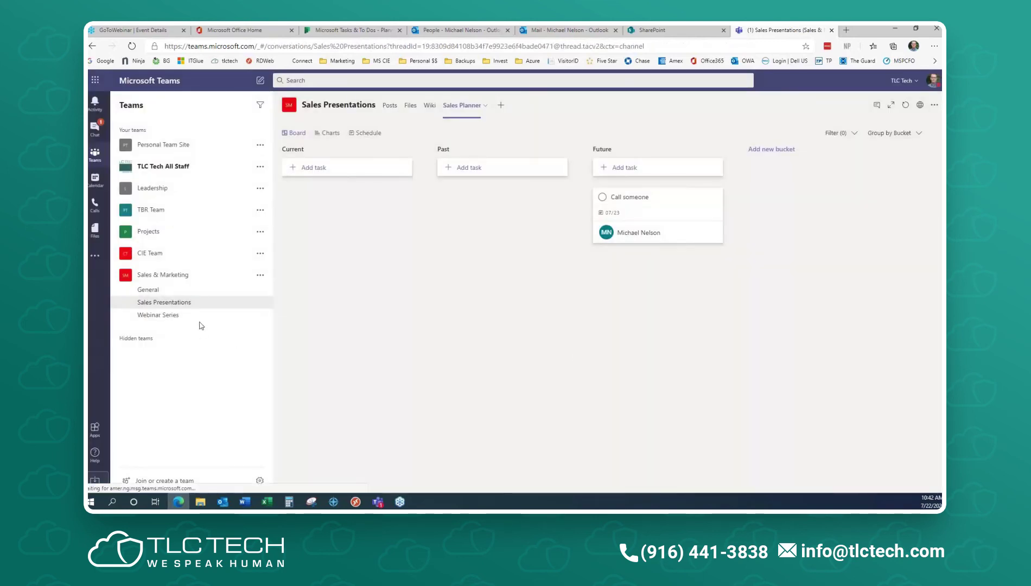
- In Webinar Series, start a Planner tab from an existing plan, select Sales Planner, then close without saving
{"action": "left_click", "coordinate": [169, 316]}
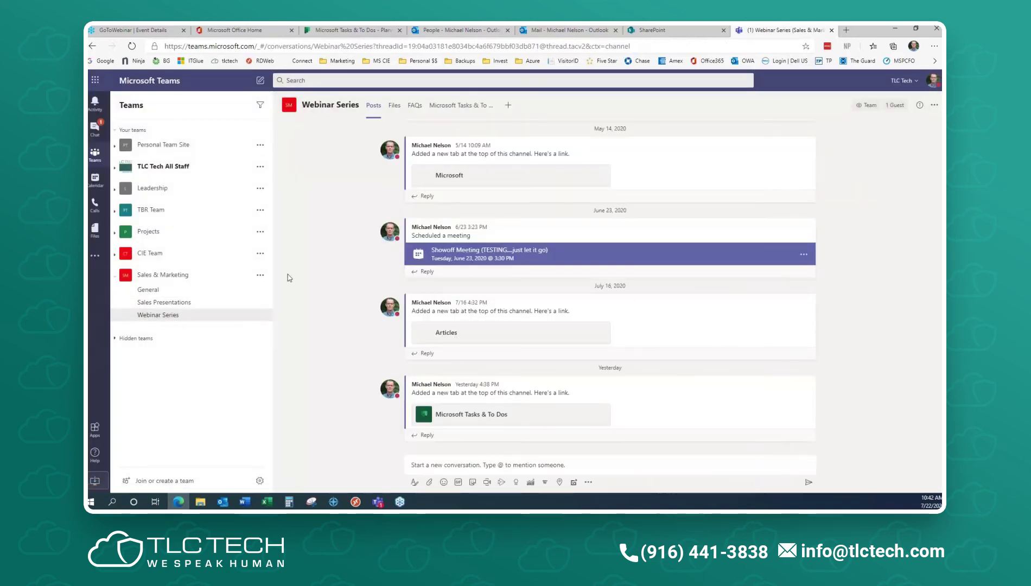
{"action": "left_click", "coordinate": [508, 106]}
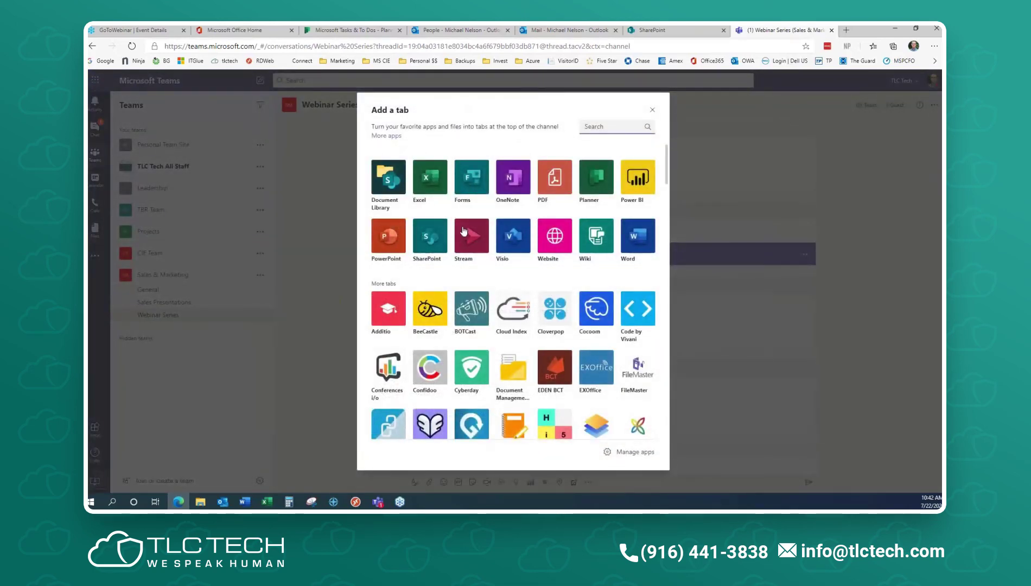
{"action": "left_click", "coordinate": [595, 176]}
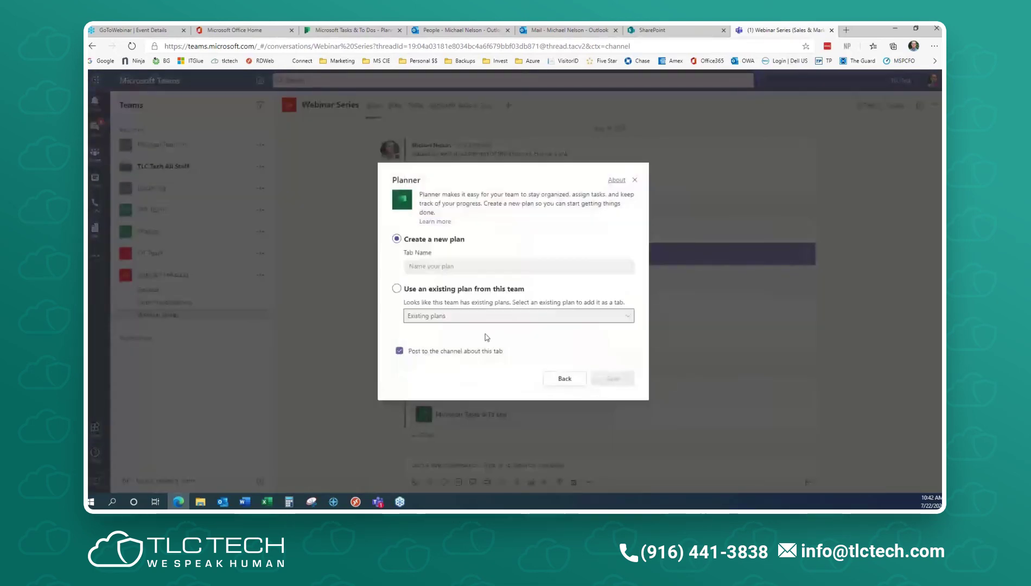
{"action": "left_click", "coordinate": [428, 290]}
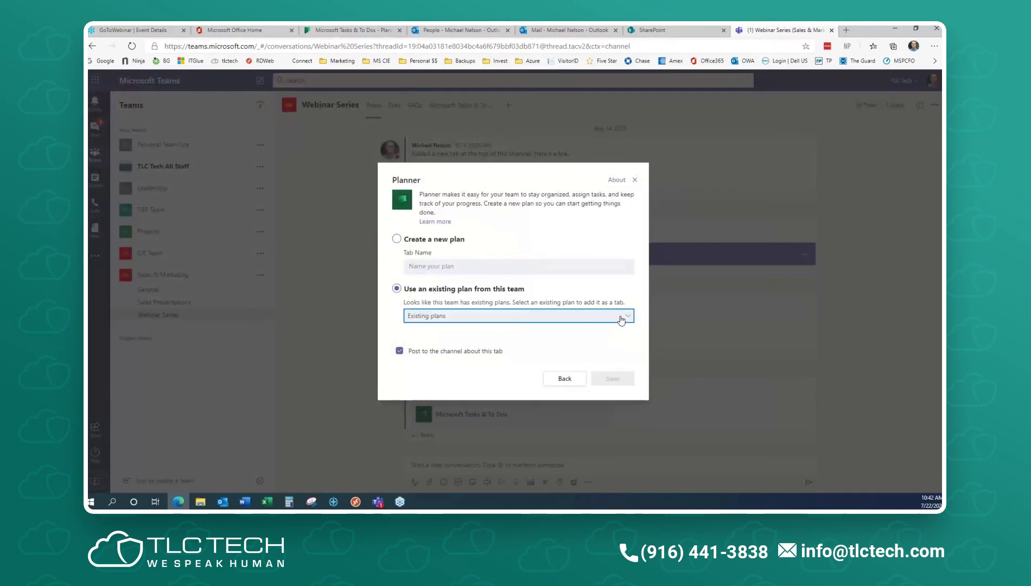
{"action": "left_click", "coordinate": [596, 320]}
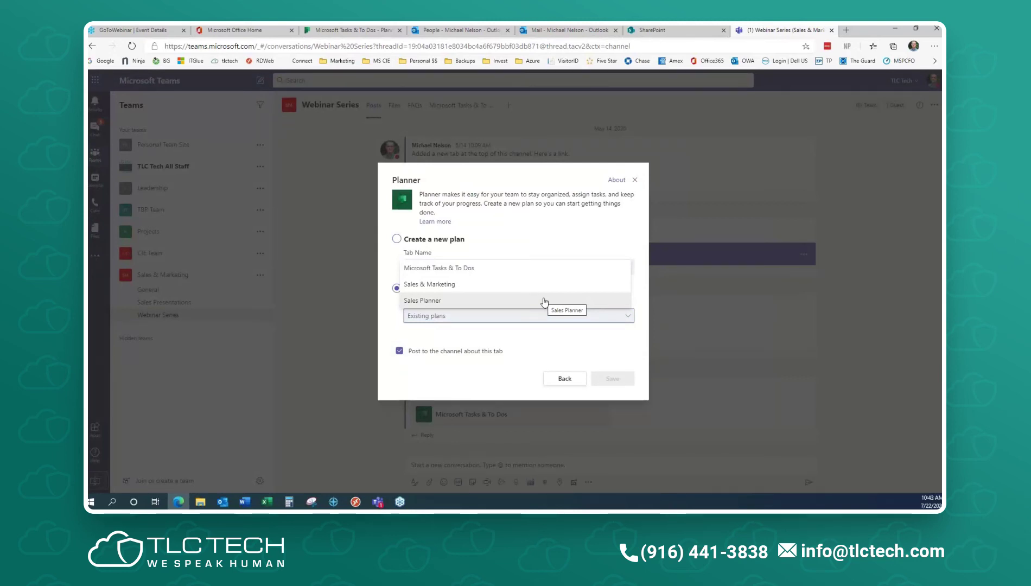
{"action": "left_click", "coordinate": [544, 301]}
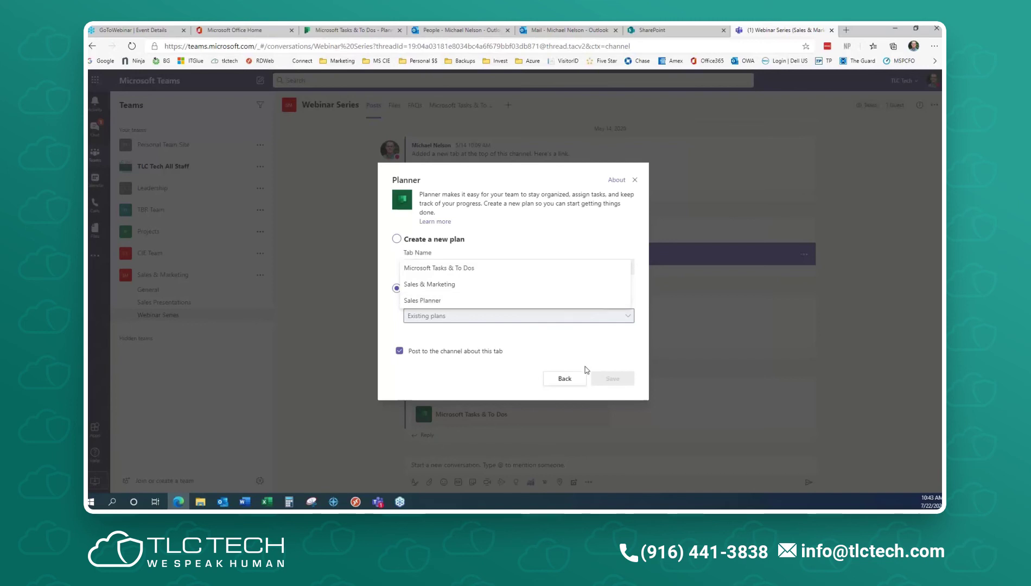
{"action": "left_click", "coordinate": [635, 180]}
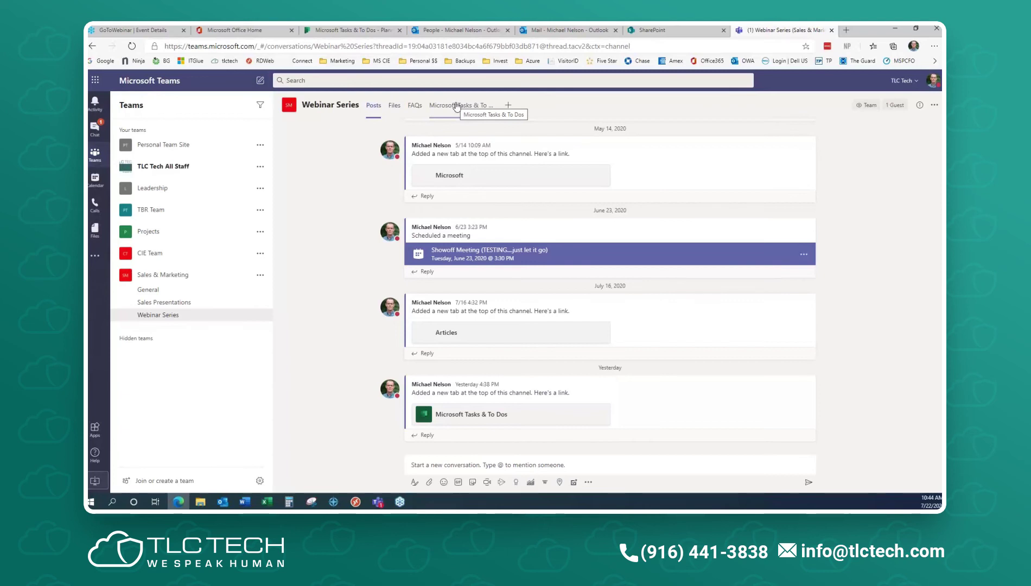
- Open the Sales & Marketing site from SharePoint and put its home page into edit mode
{"action": "left_click", "coordinate": [673, 31]}
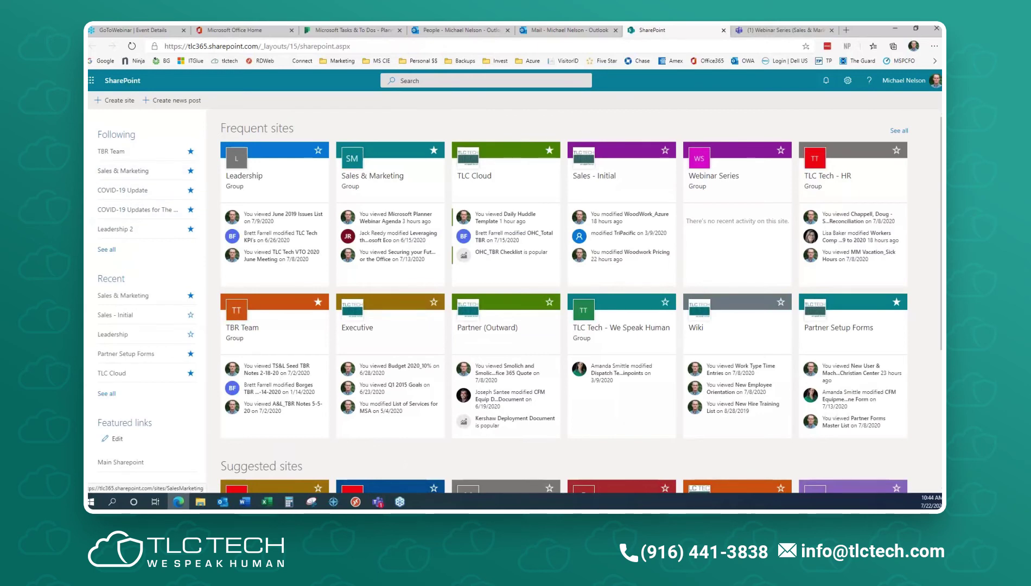
{"action": "left_click", "coordinate": [383, 196]}
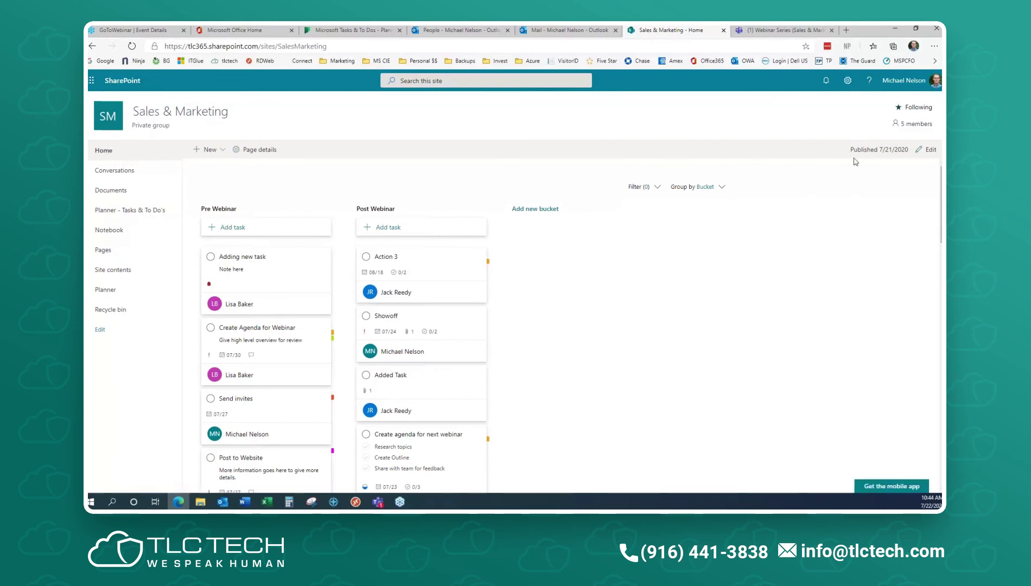
{"action": "left_click", "coordinate": [928, 150]}
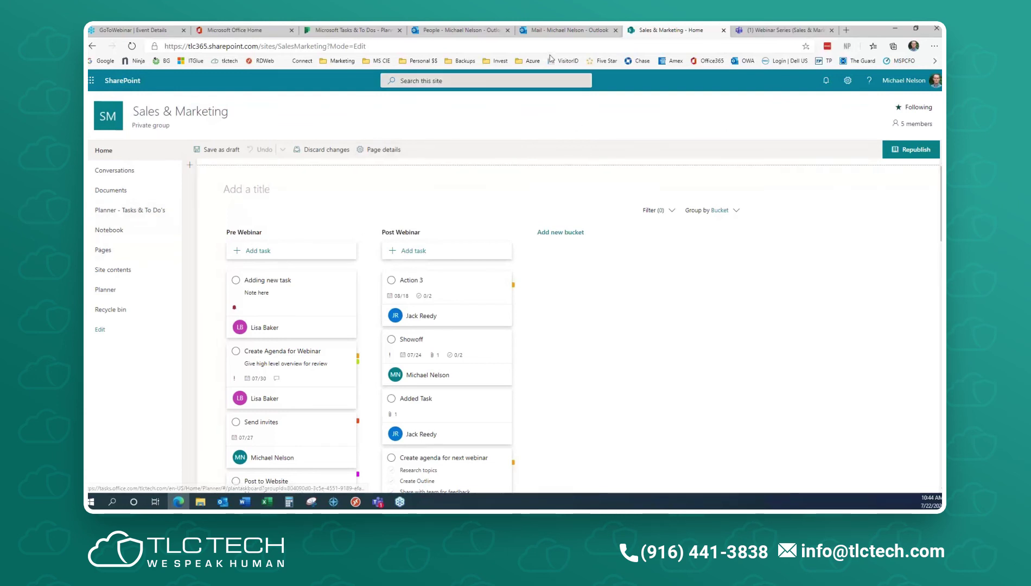
- Compare with the Teams Planner board, republish the Sales & Marketing page, and open its Planner plan
{"action": "left_click", "coordinate": [781, 30]}
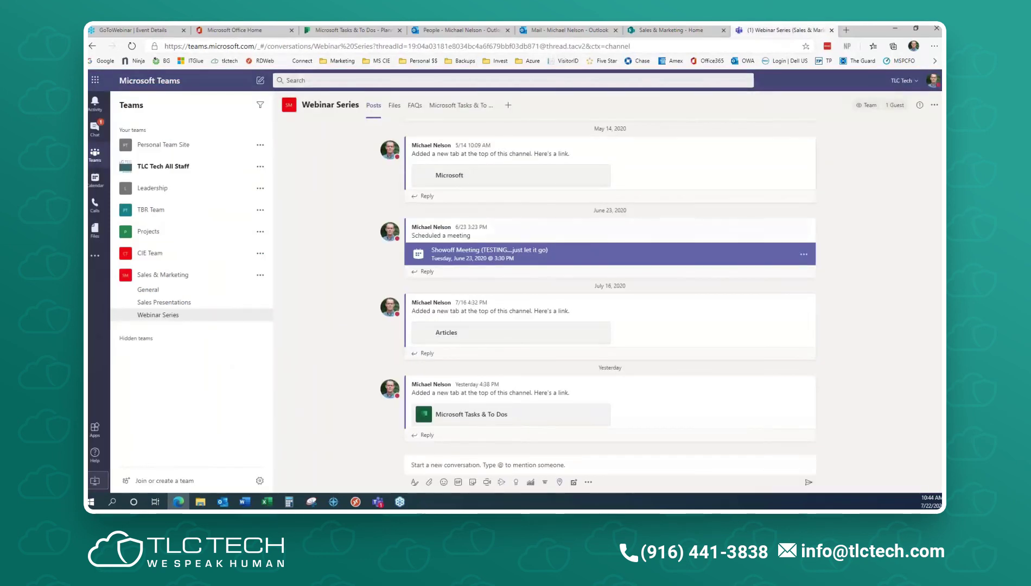
{"action": "left_click", "coordinate": [457, 106]}
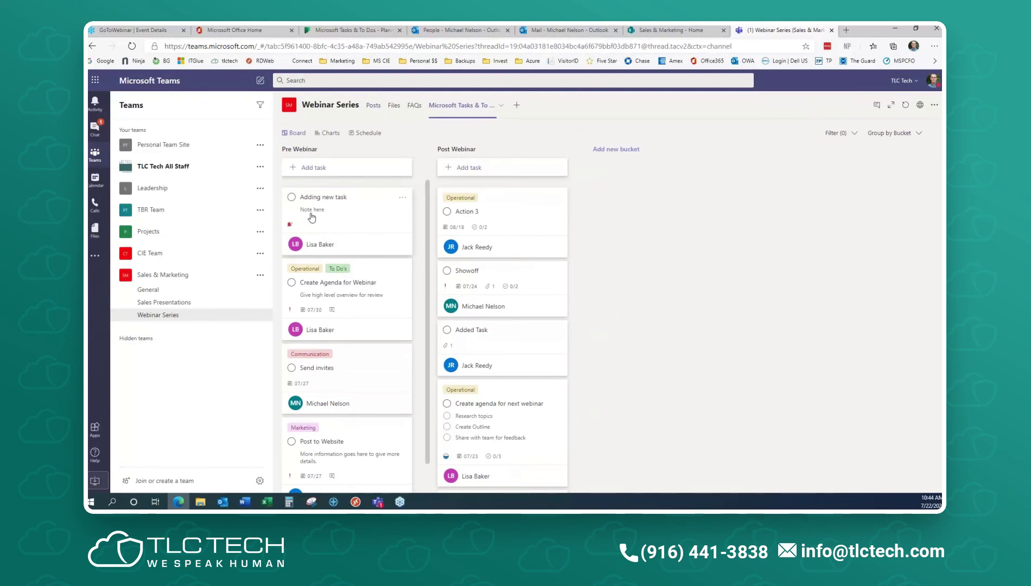
{"action": "left_click", "coordinate": [685, 29]}
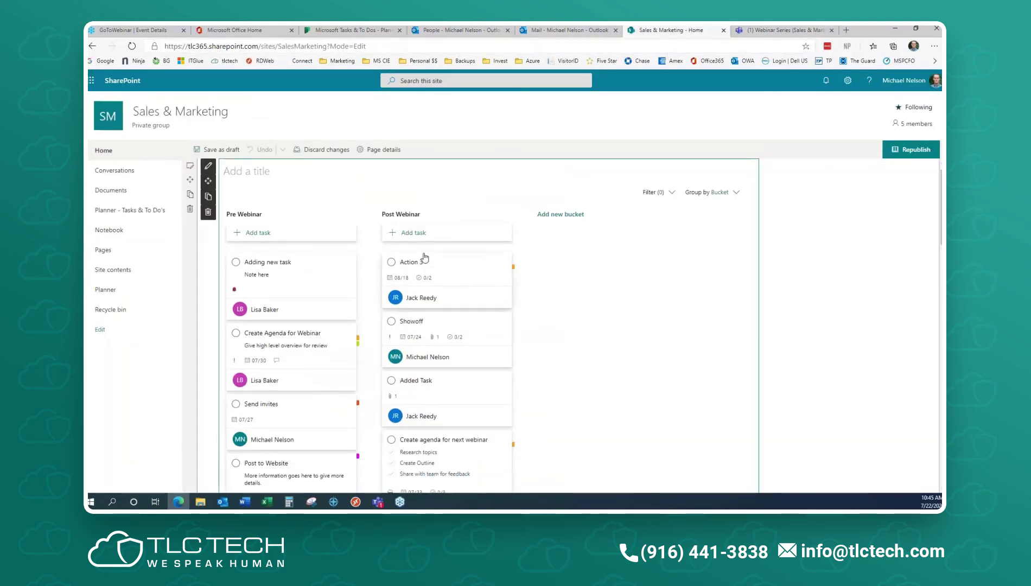
{"action": "left_click", "coordinate": [909, 154]}
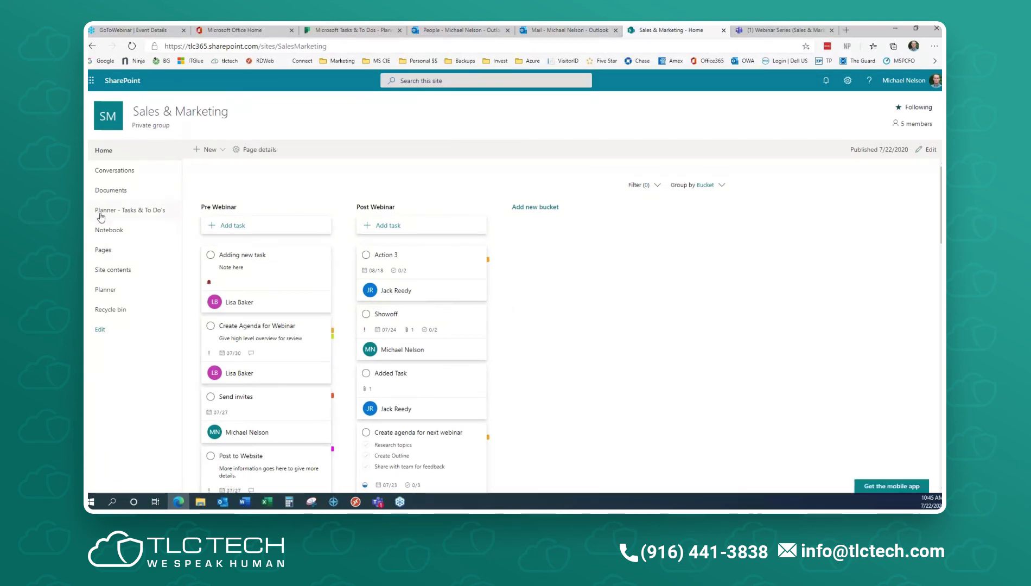
{"action": "left_click", "coordinate": [131, 211]}
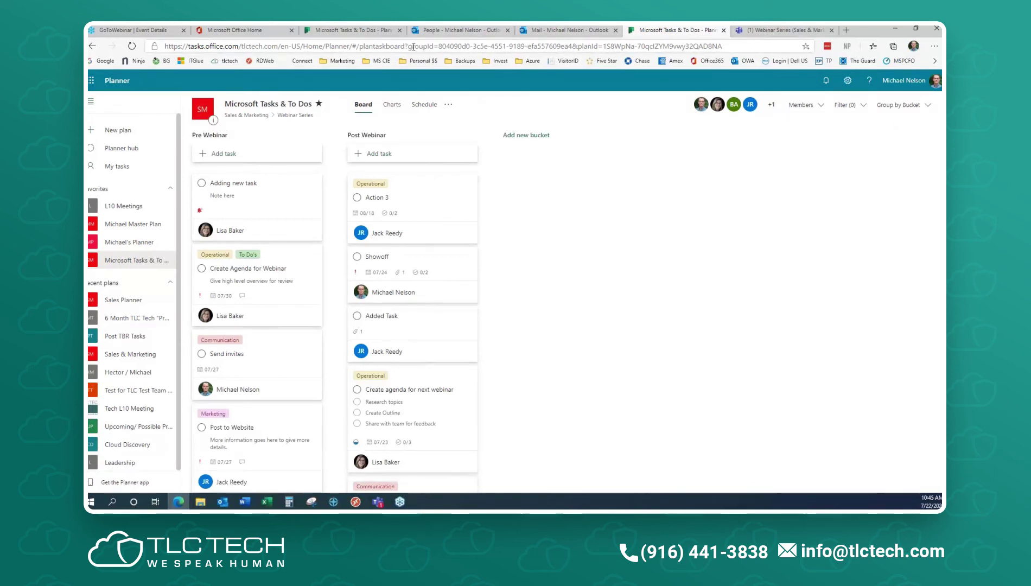
- Move to the Sales & Marketing members page and launch SharePoint from the app launcher
{"action": "left_click", "coordinate": [360, 30]}
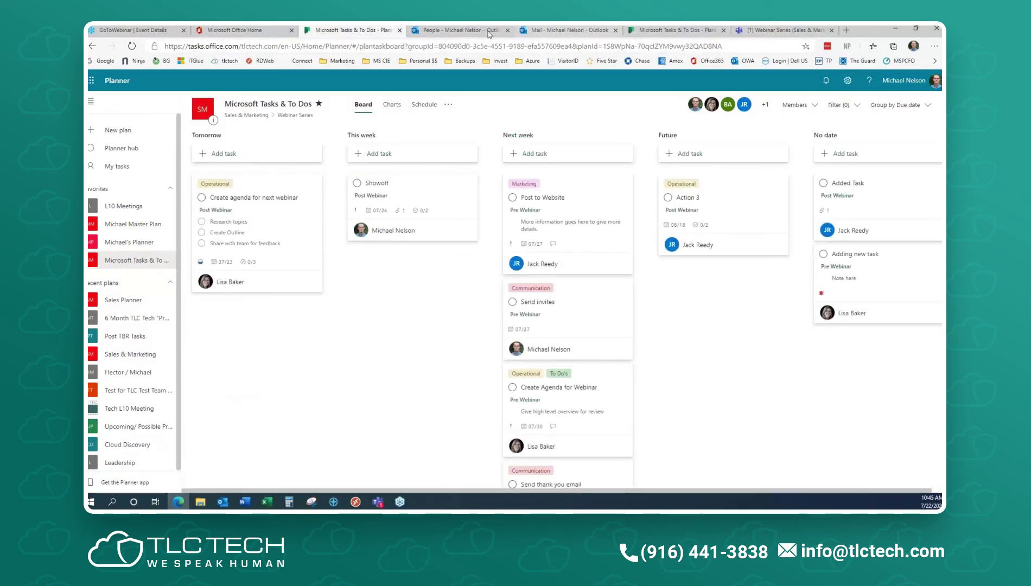
{"action": "left_click", "coordinate": [458, 30]}
{"action": "left_click", "coordinate": [92, 80]}
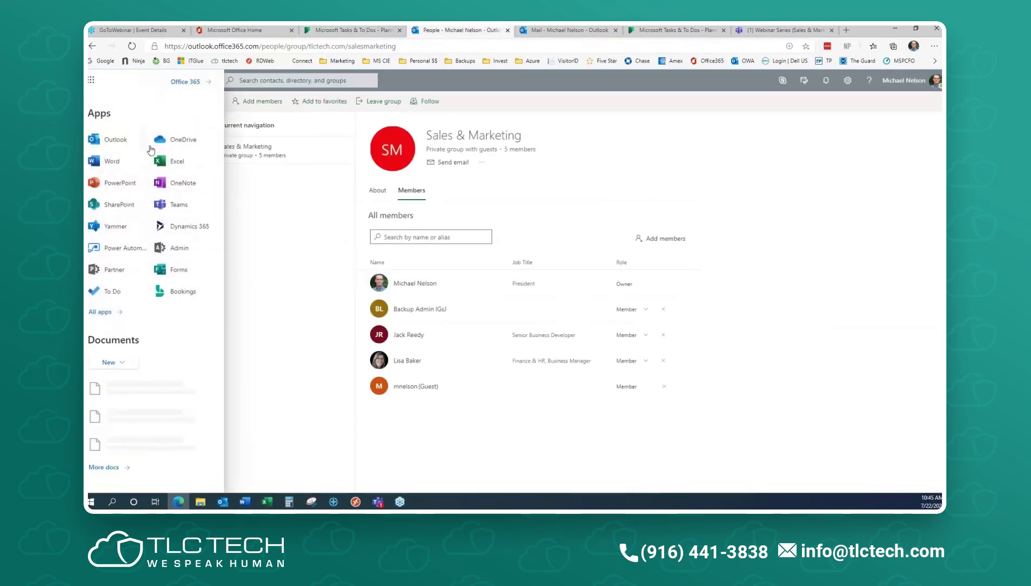
{"action": "left_click", "coordinate": [111, 205]}
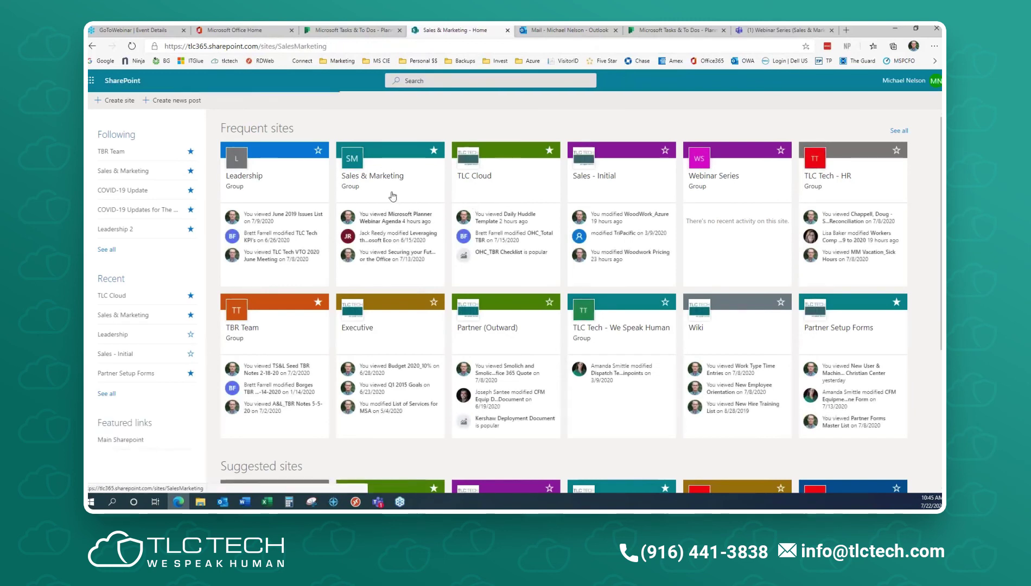
- Open the Sales & Marketing site, visit its Documents library, then go back to Home
{"action": "left_click", "coordinate": [372, 175]}
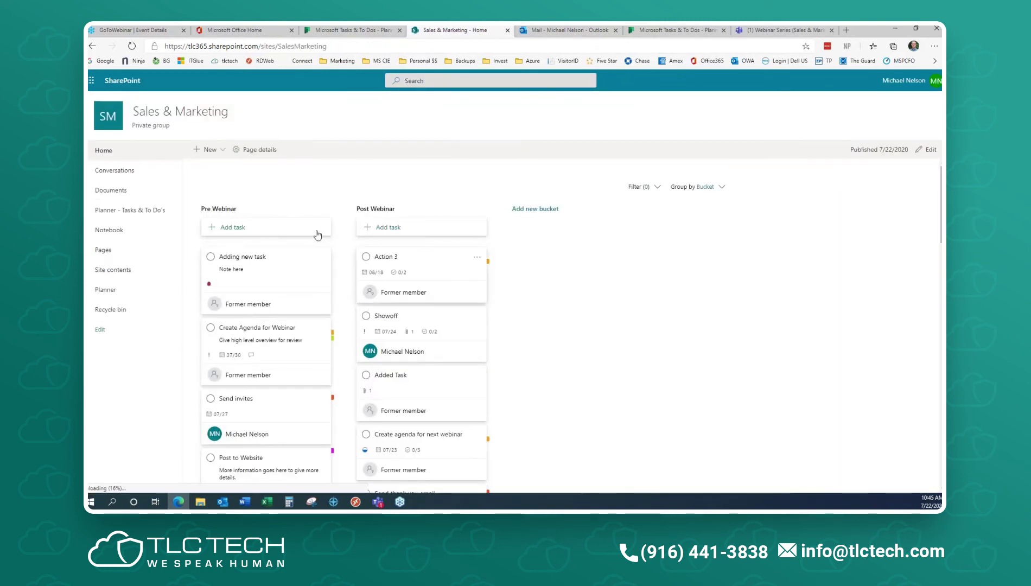
{"action": "left_click", "coordinate": [122, 190]}
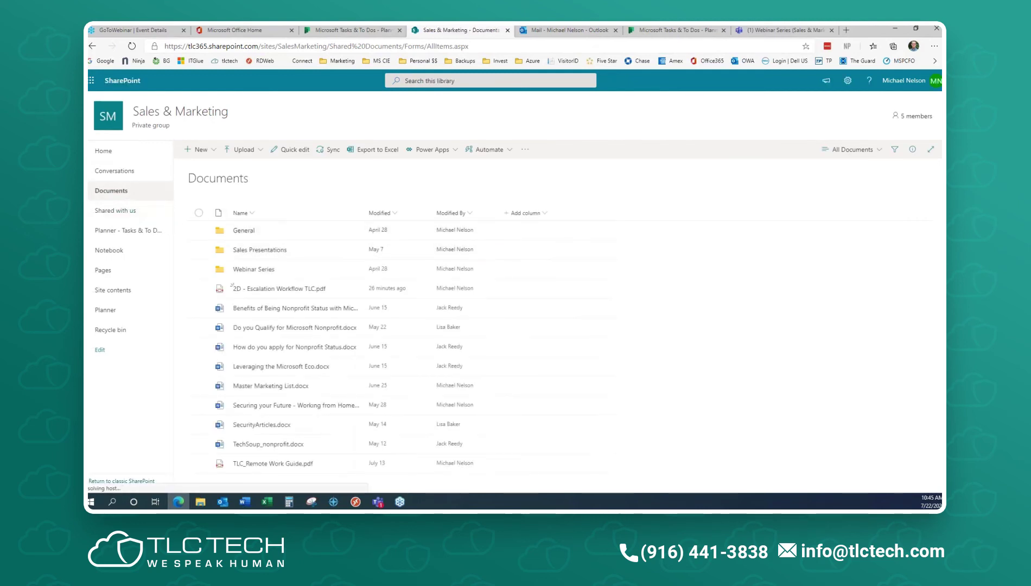
{"action": "left_click", "coordinate": [120, 153]}
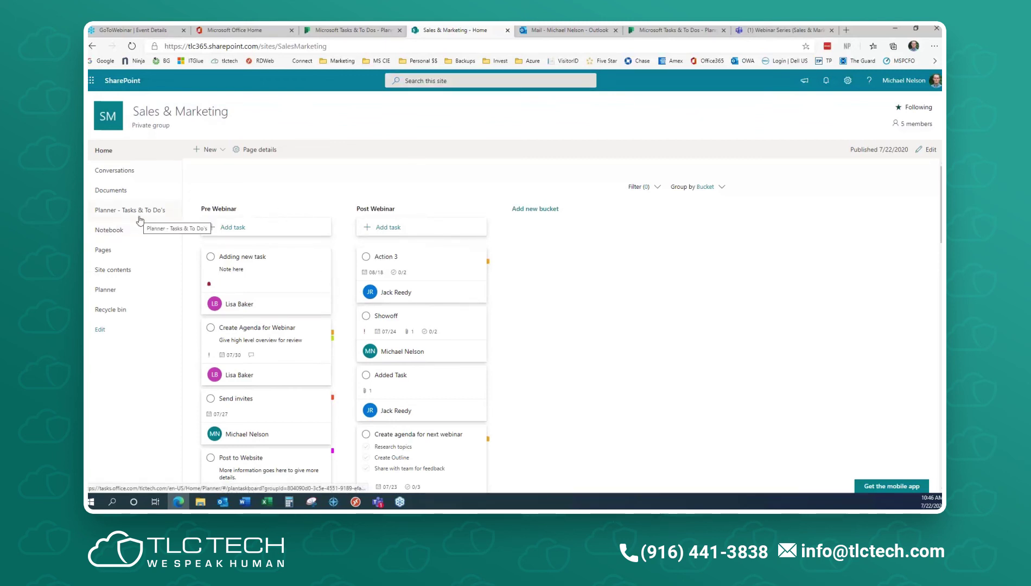
- View and close the Adding new task details, then return to the Webinar Series board in Teams
{"action": "left_click", "coordinate": [279, 283]}
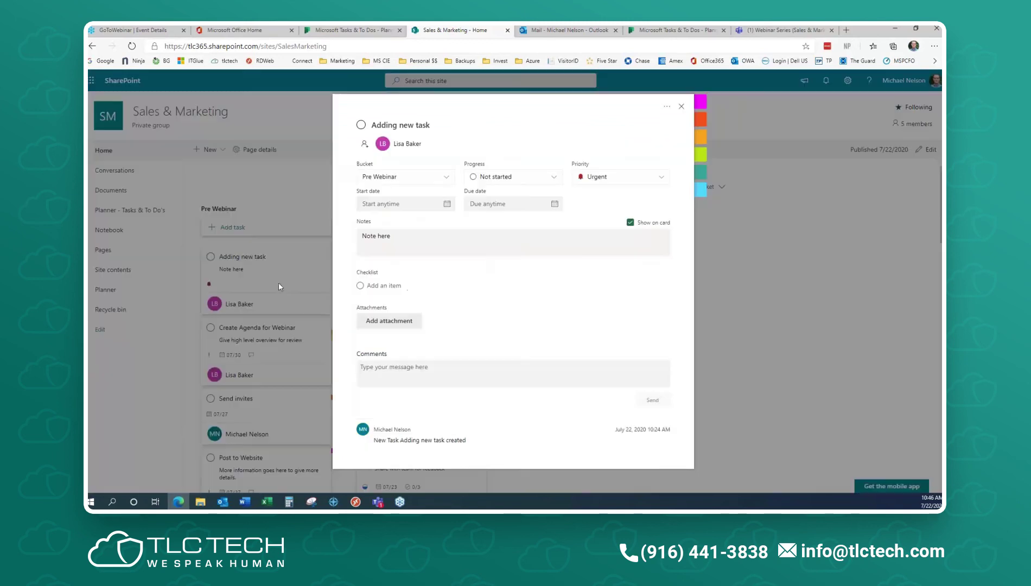
{"action": "left_click", "coordinate": [681, 107]}
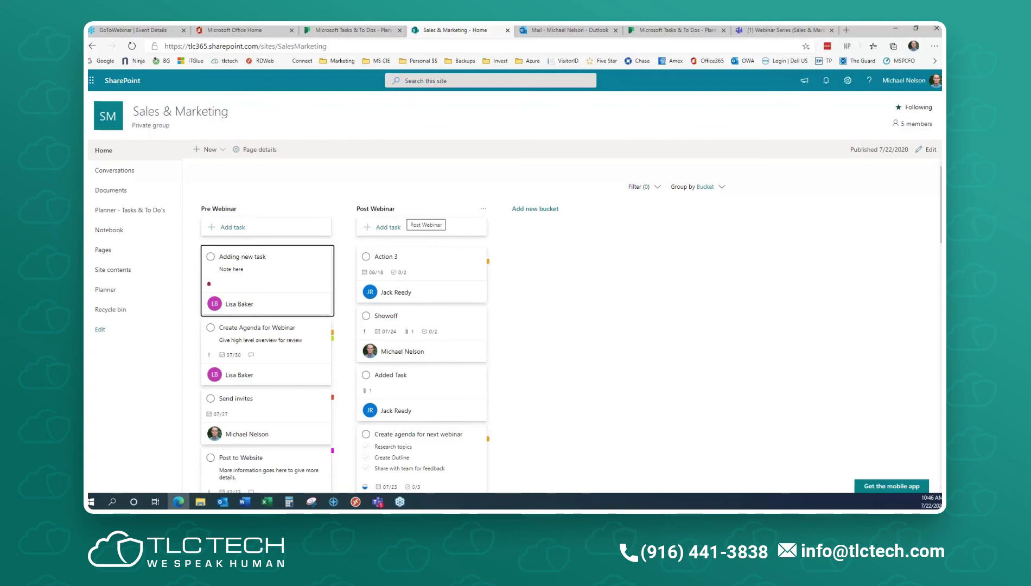
{"action": "left_click", "coordinate": [797, 29]}
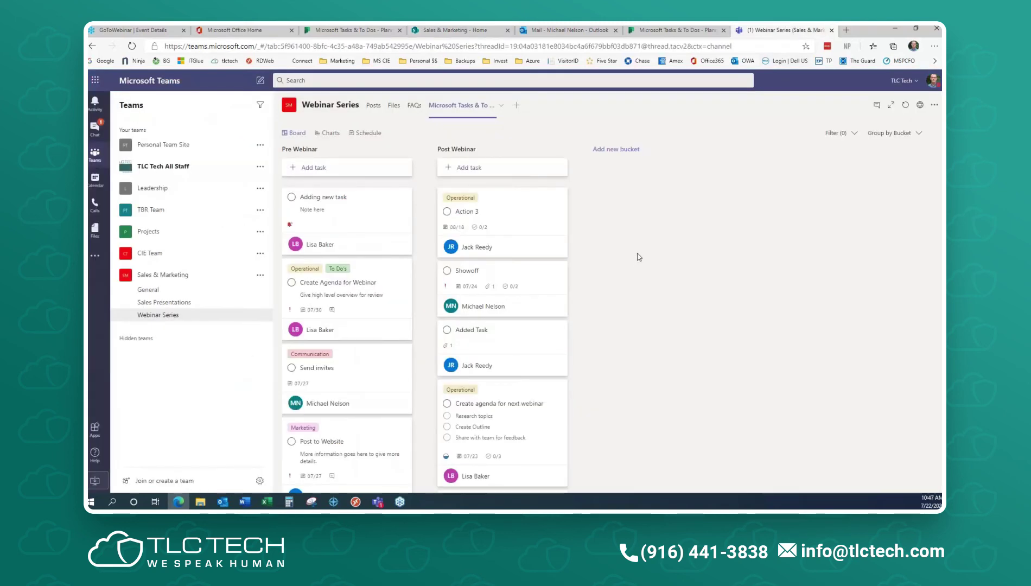
- Add a Planner tab to Sales Presentations with a new plan named Test
{"action": "left_click", "coordinate": [164, 302]}
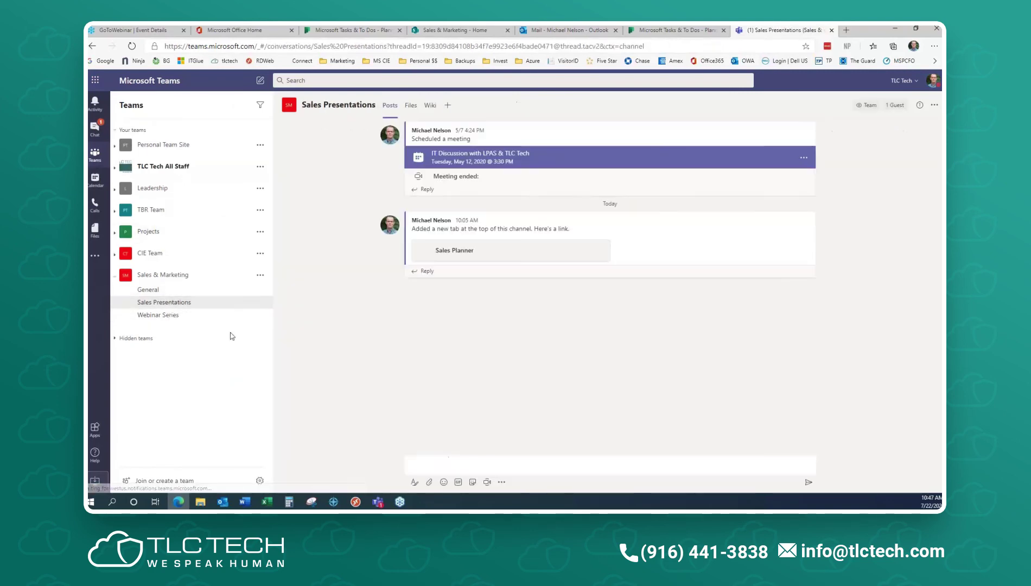
{"action": "left_click", "coordinate": [447, 105]}
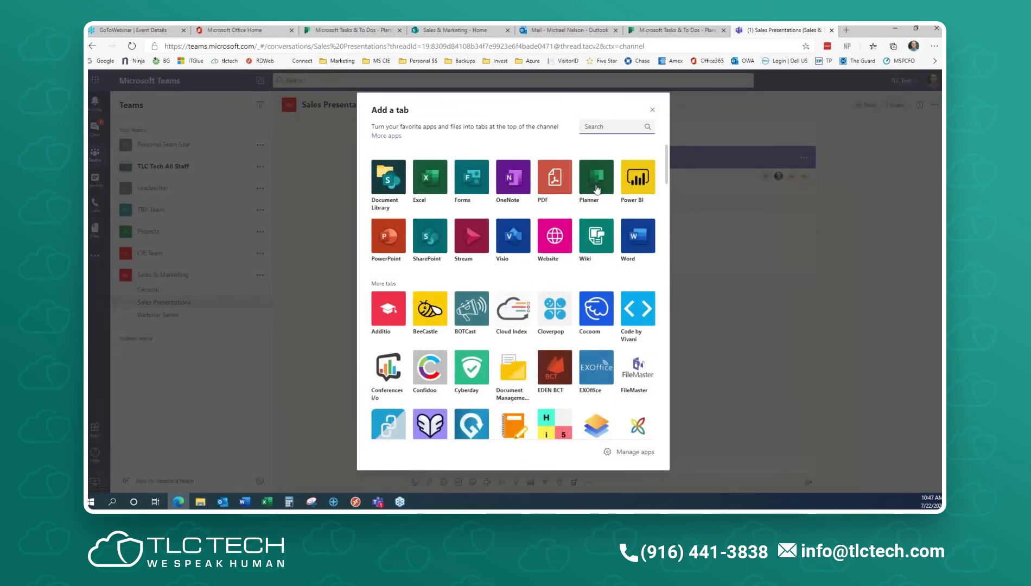
{"action": "left_click", "coordinate": [596, 179]}
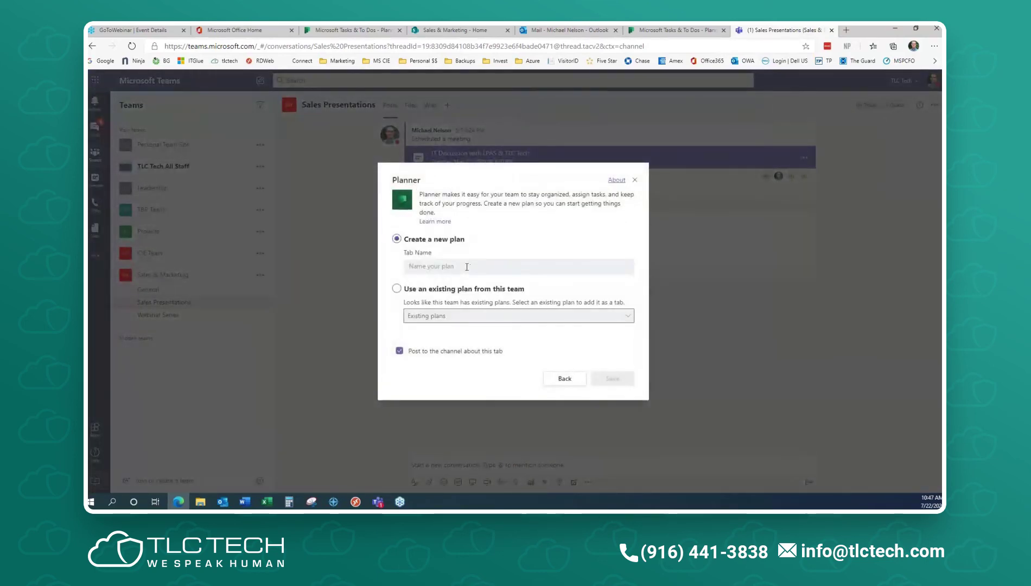
{"action": "left_click", "coordinate": [461, 267]}
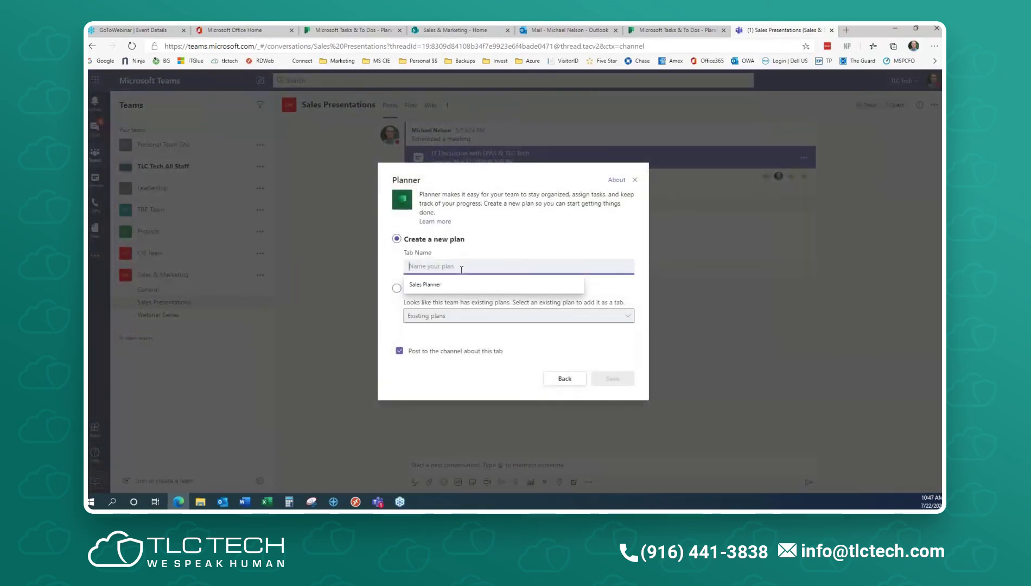
{"action": "type", "text": "Test"}
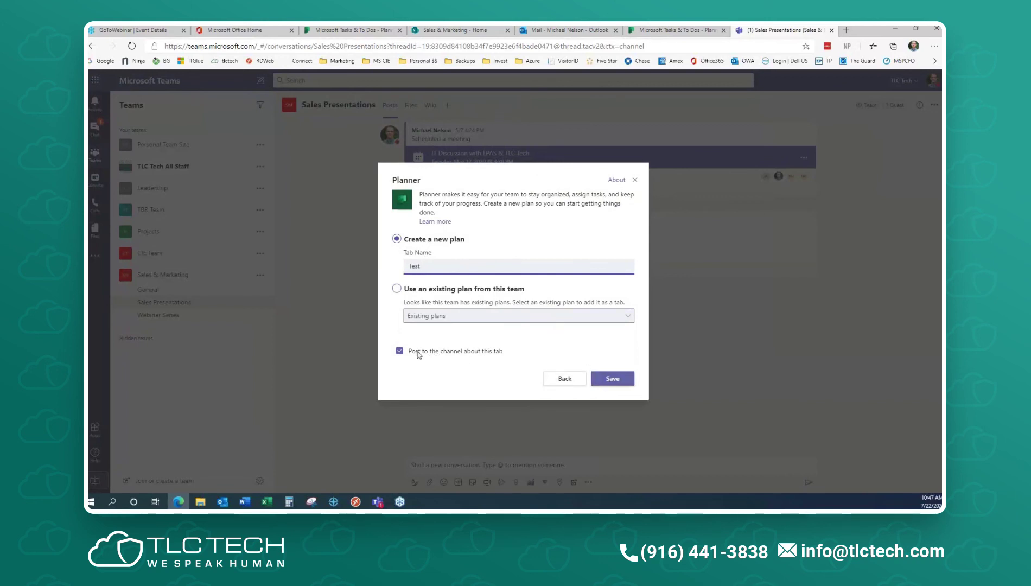
{"action": "left_click", "coordinate": [612, 378]}
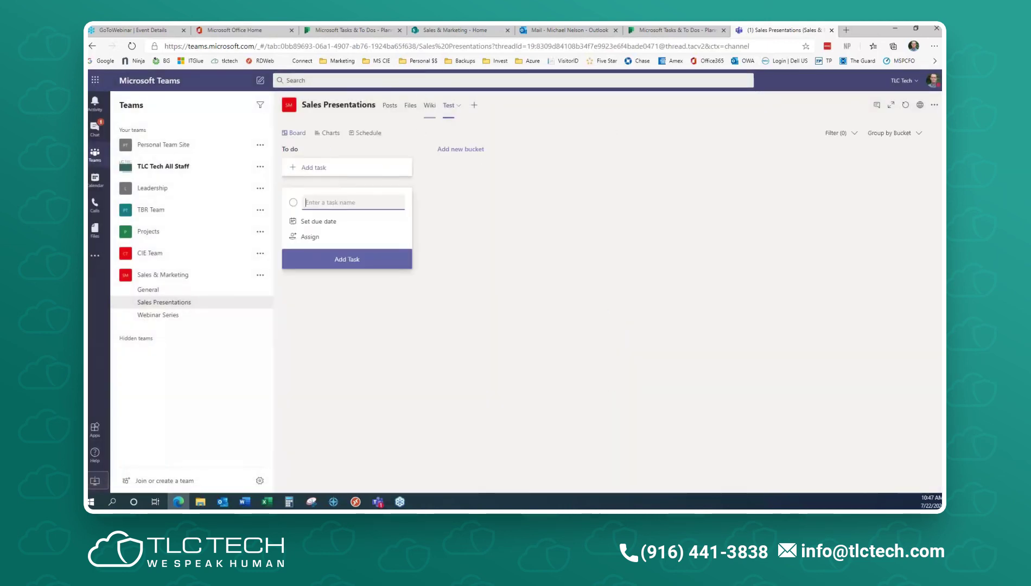
- Check the channel posts, open the new Test tab, then go to Planner on the web
{"action": "left_click", "coordinate": [390, 106]}
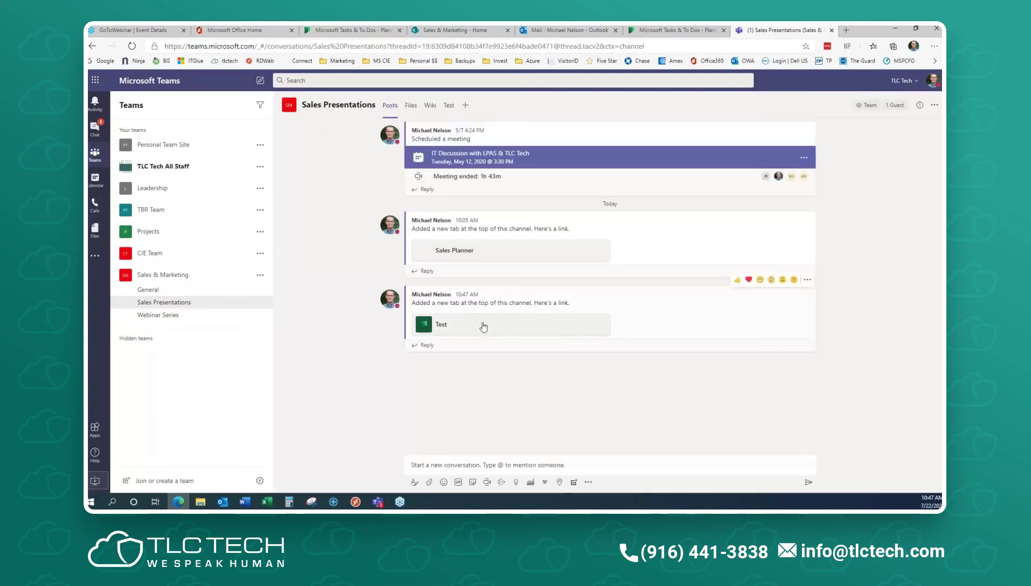
{"action": "left_click", "coordinate": [448, 105]}
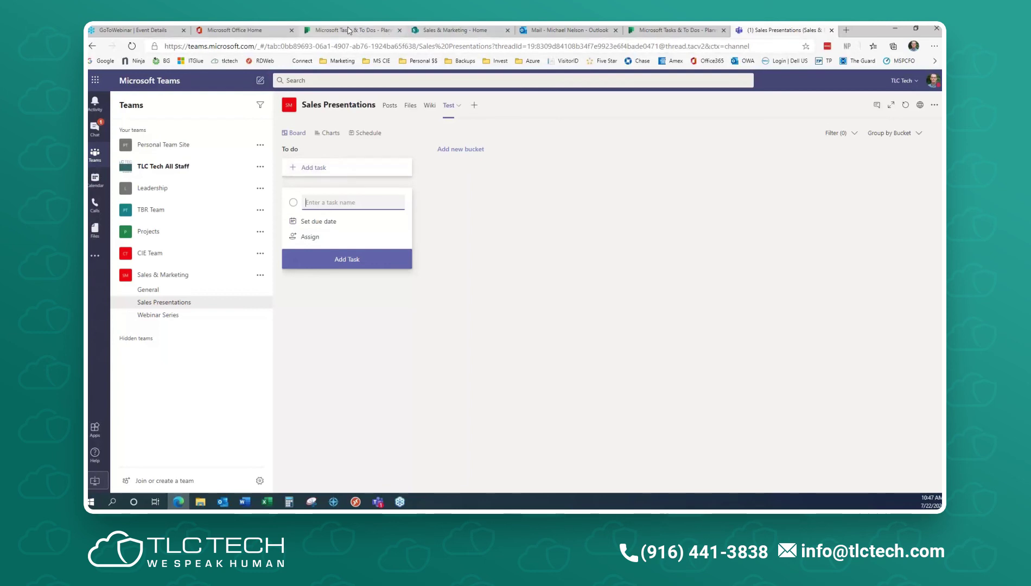
{"action": "left_click", "coordinate": [349, 31]}
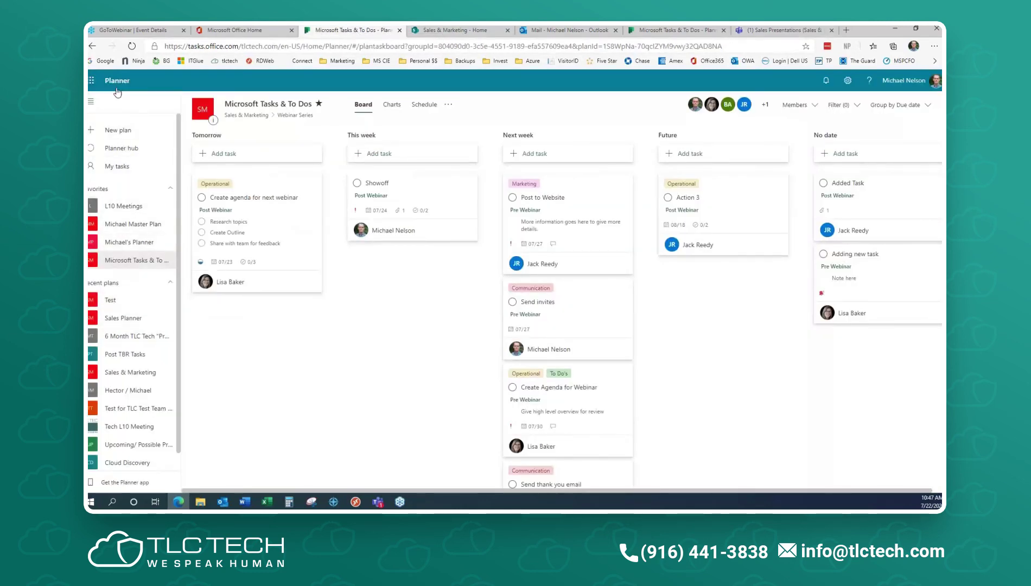
- Open the Test plan, then switch to the Teams Sales Presentations channel tab
{"action": "left_click", "coordinate": [119, 304]}
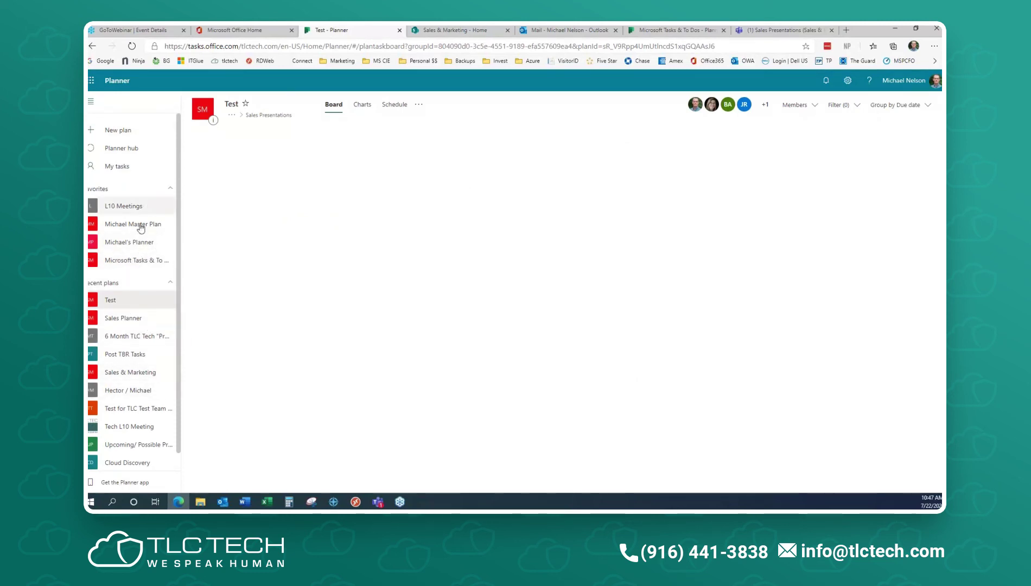
{"action": "scroll", "coordinate": [133, 389], "scroll_direction": "down", "scroll_amount": 1}
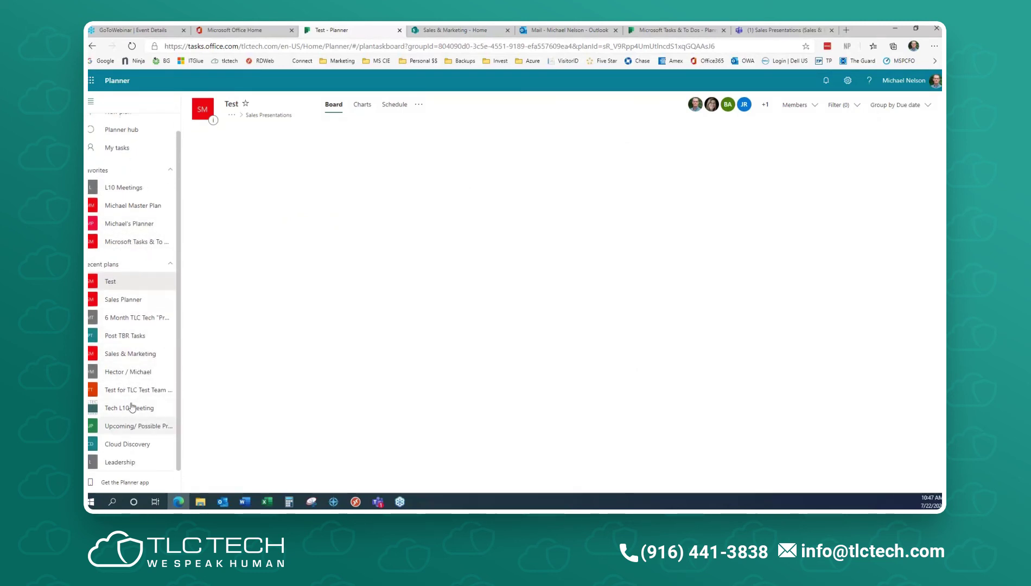
{"action": "scroll", "coordinate": [120, 356], "scroll_direction": "up", "scroll_amount": 1}
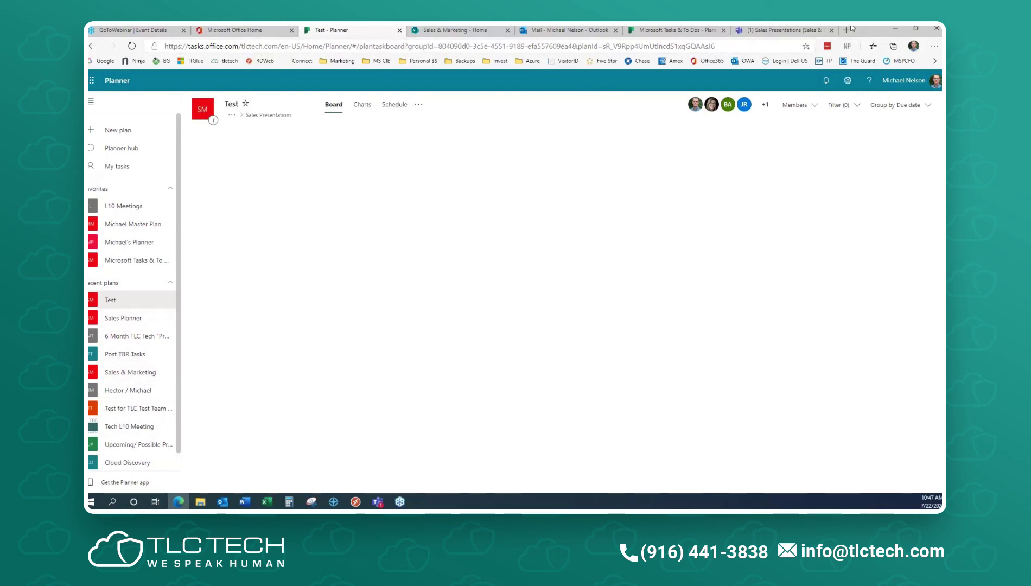
{"action": "left_click", "coordinate": [774, 32]}
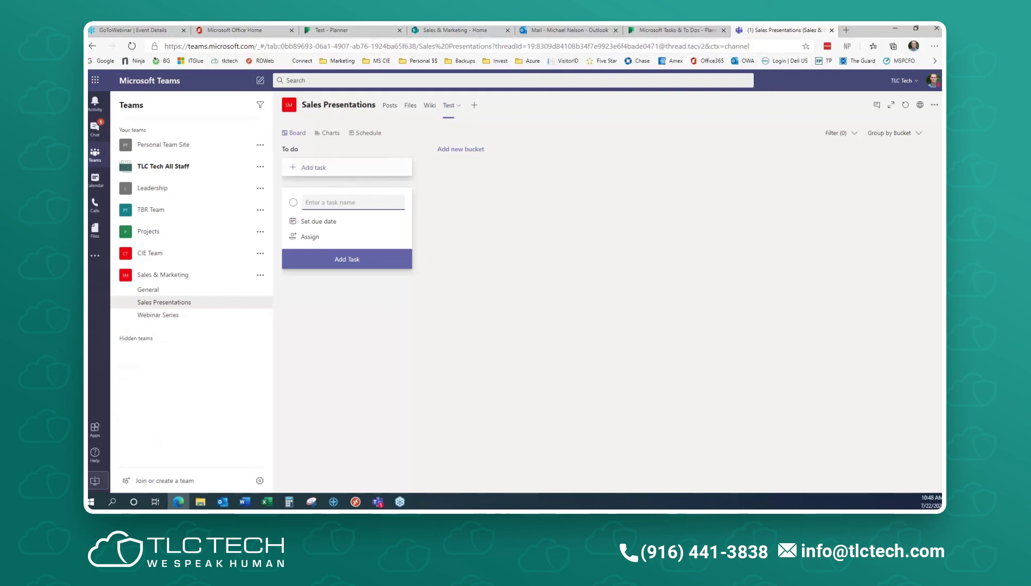
- Look over the channel posts and the Test tab's Planner settings without changing anything
{"action": "left_click", "coordinate": [170, 304]}
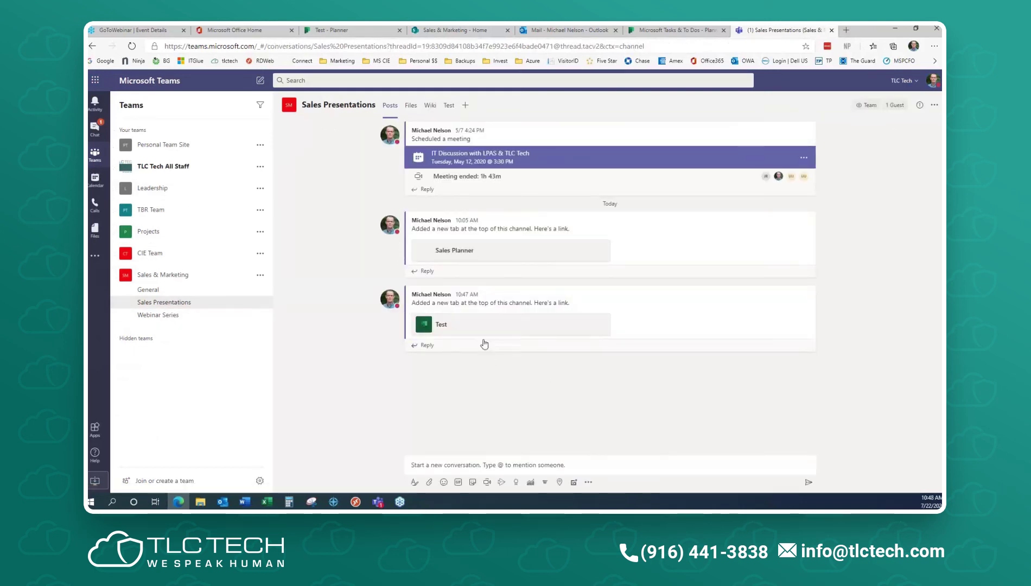
{"action": "left_click", "coordinate": [449, 108]}
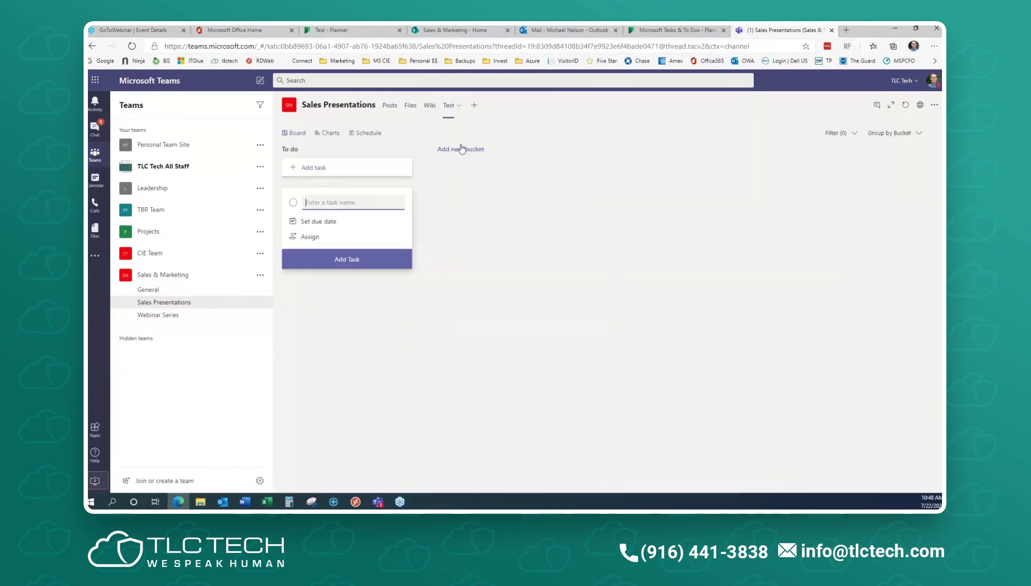
{"action": "left_click", "coordinate": [459, 109]}
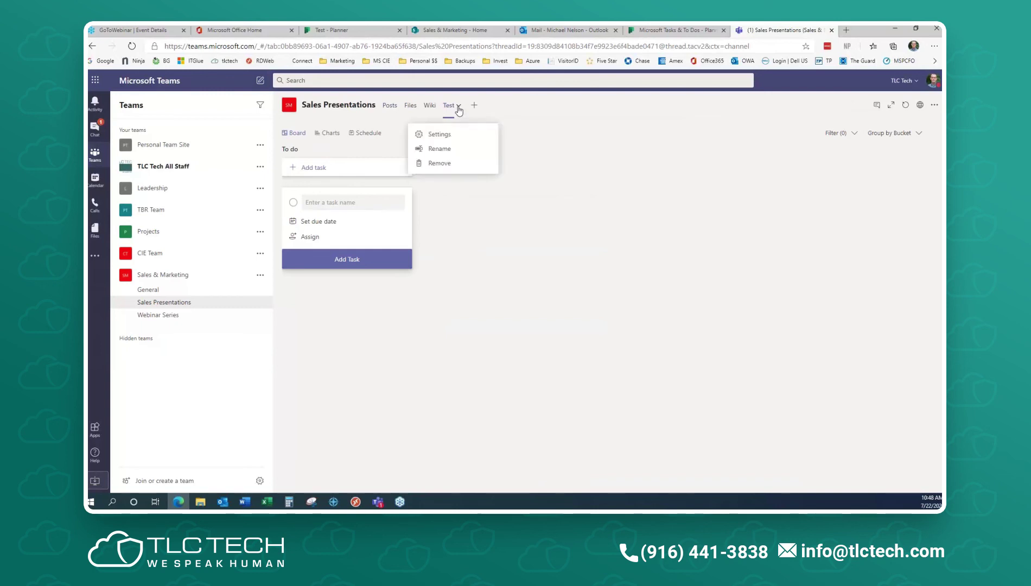
{"action": "left_click", "coordinate": [460, 135]}
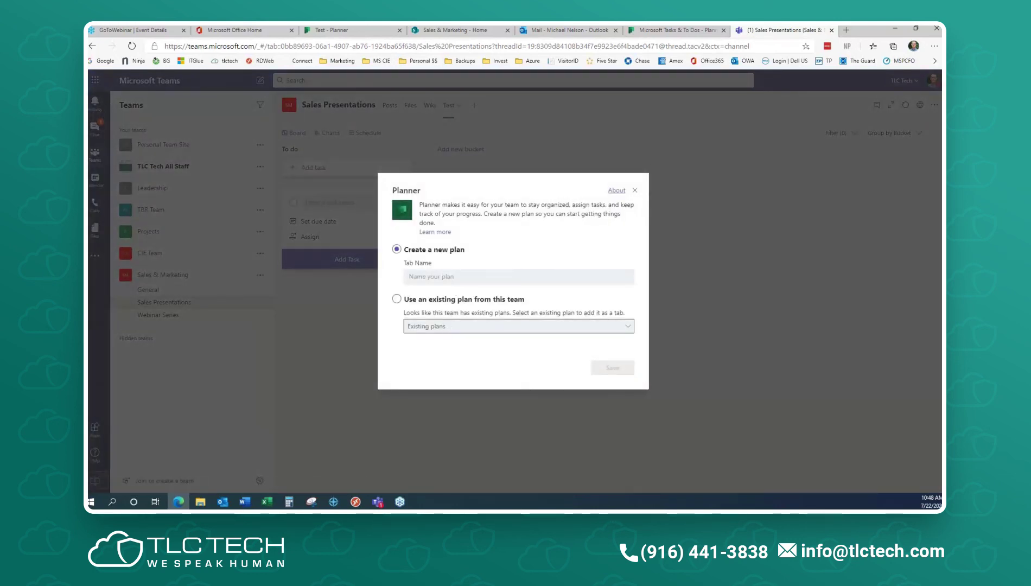
{"action": "left_click", "coordinate": [635, 190]}
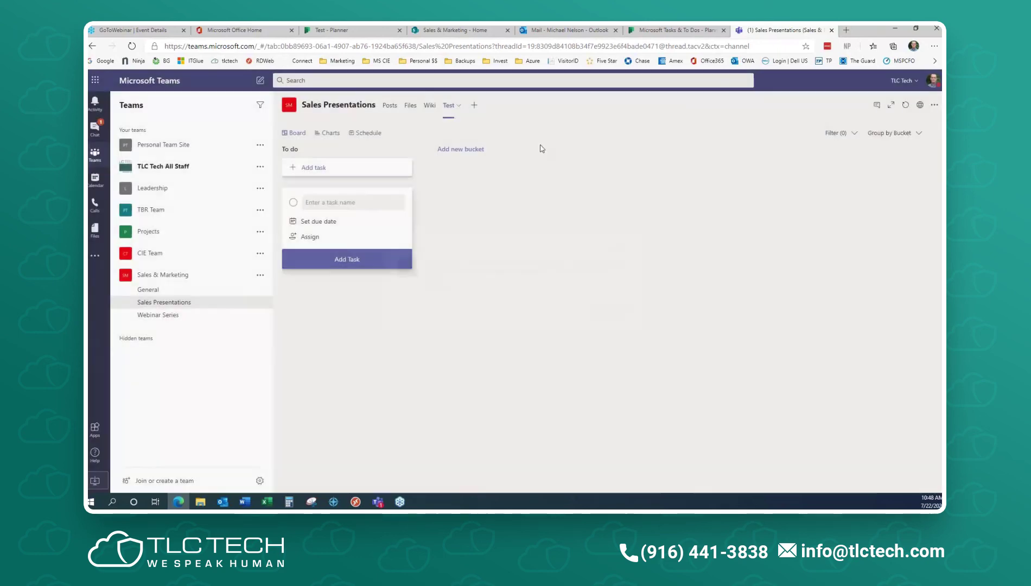
- Remove the Test tab, choosing to permanently delete the plan and all its tasks
{"action": "left_click", "coordinate": [458, 106]}
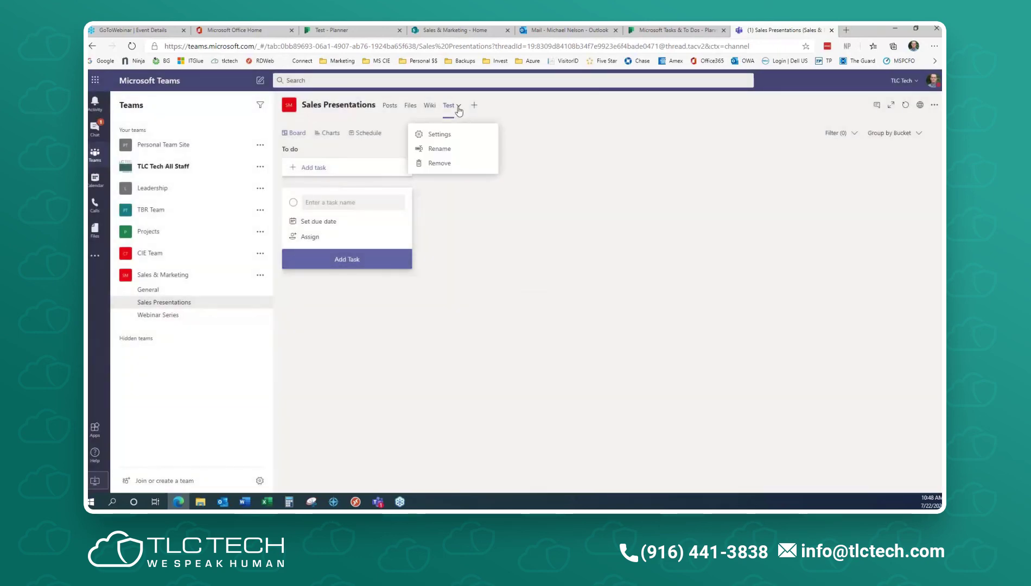
{"action": "left_click", "coordinate": [448, 165]}
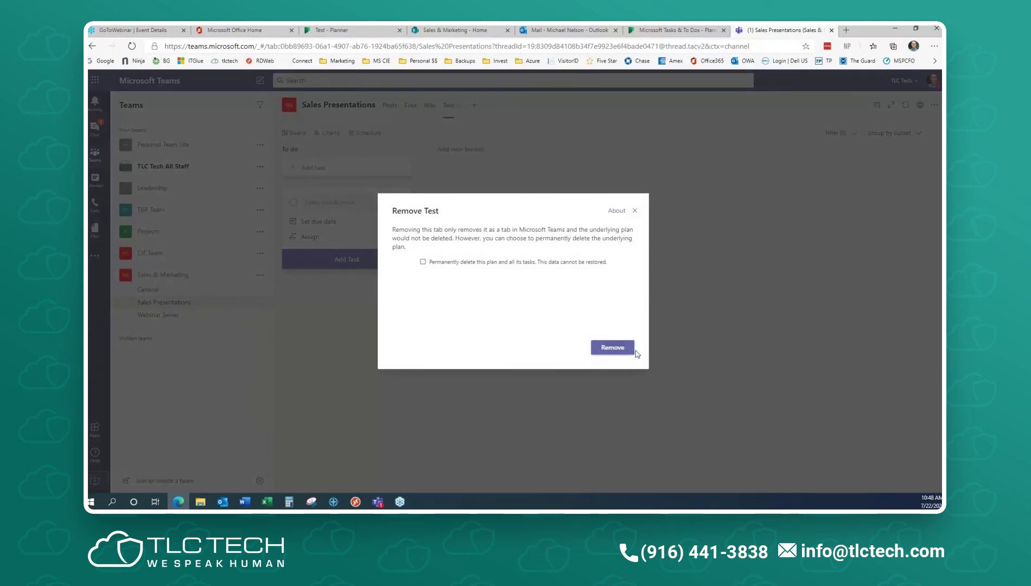
{"action": "left_click", "coordinate": [358, 30]}
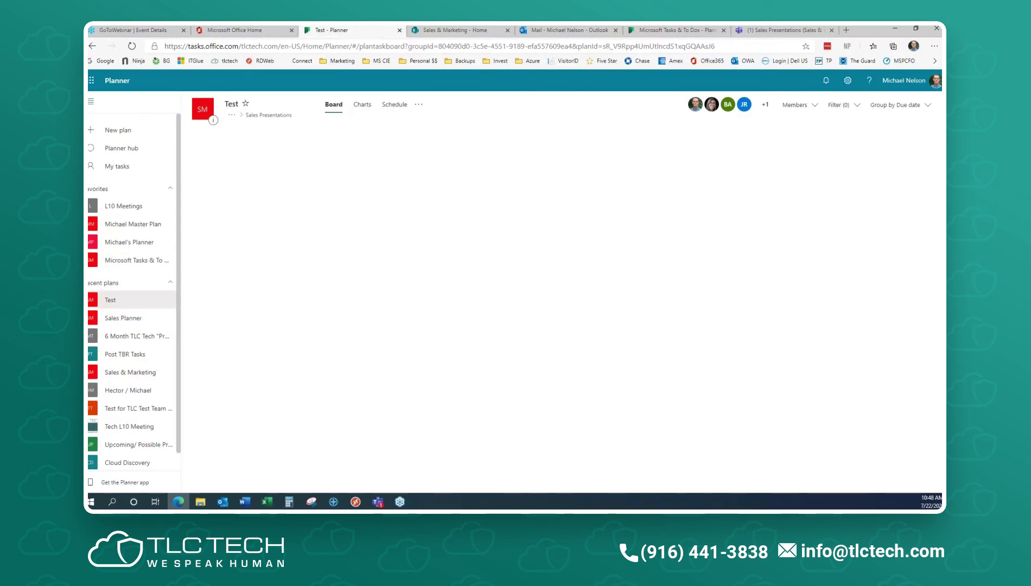
{"action": "left_click", "coordinate": [750, 30]}
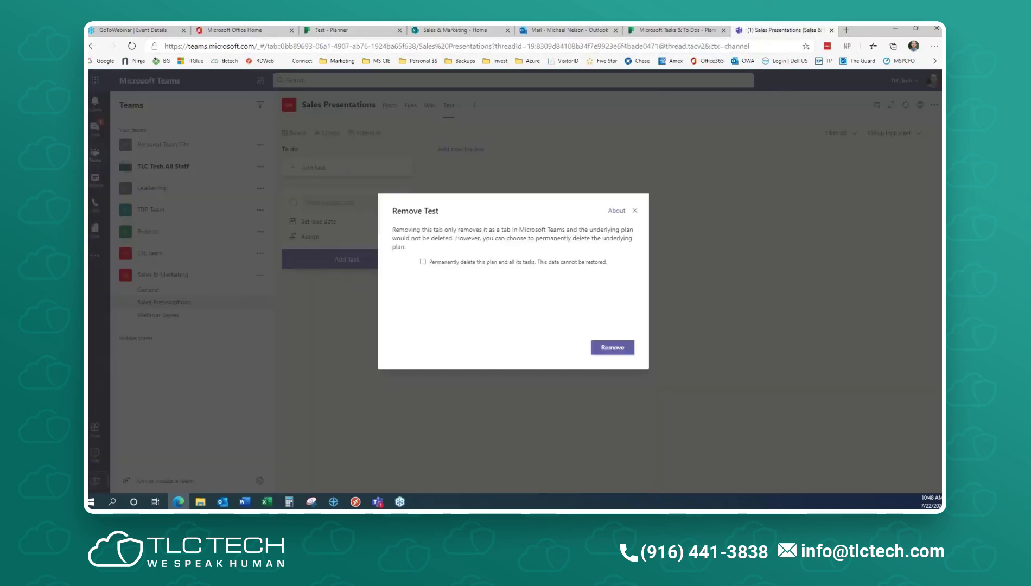
{"action": "left_click", "coordinate": [423, 262]}
{"action": "left_click", "coordinate": [604, 350]}
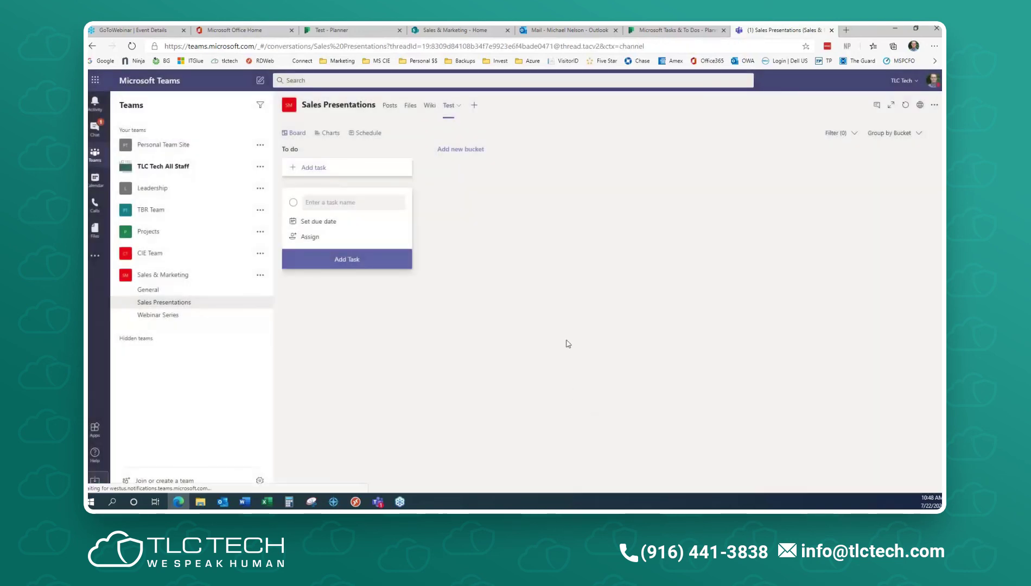
- Reload Planner web, open Sales Planner, and remove the deleted Test plan from recent plans
{"action": "left_click", "coordinate": [340, 31]}
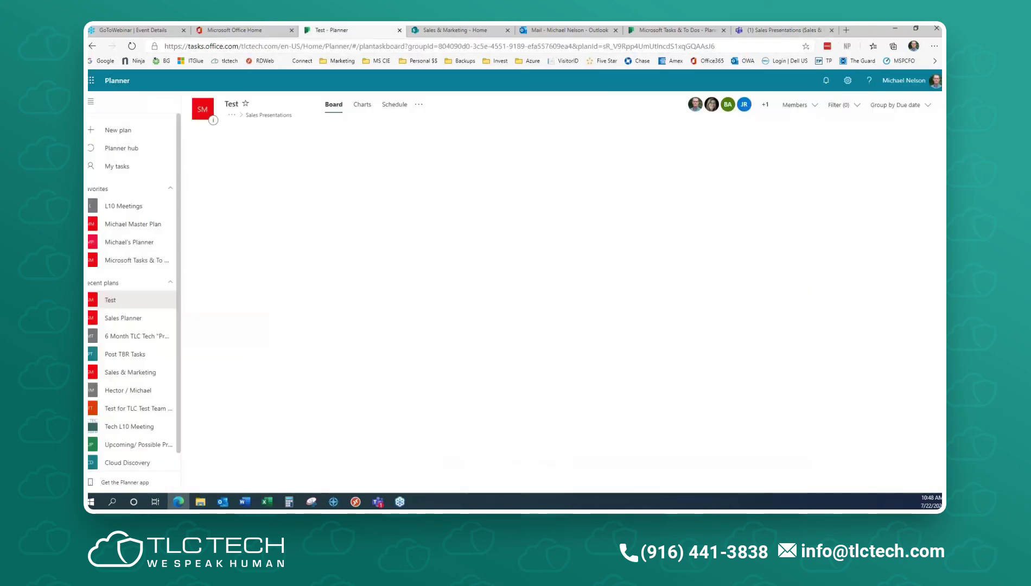
{"action": "left_click", "coordinate": [131, 46]}
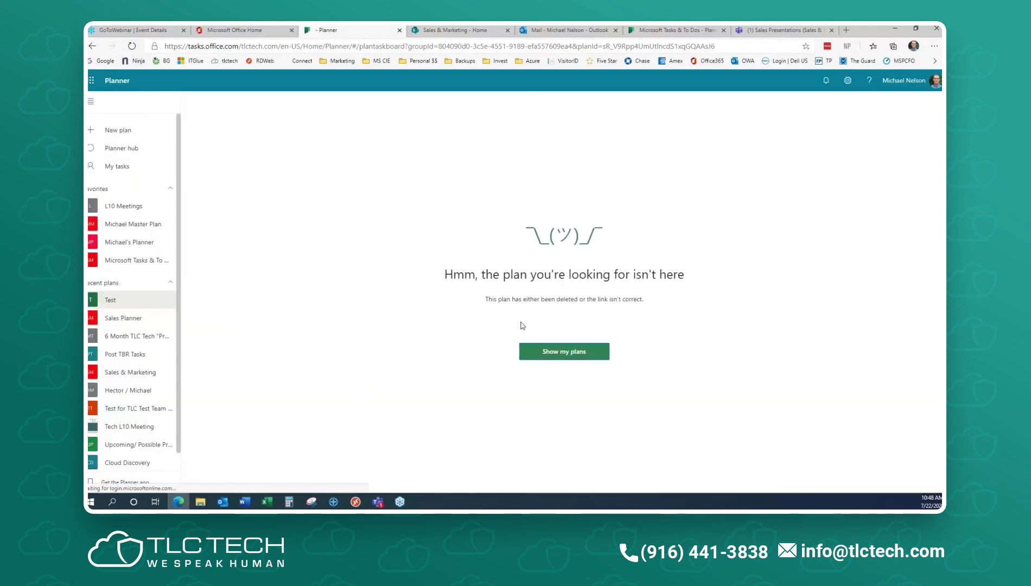
{"action": "left_click", "coordinate": [147, 320]}
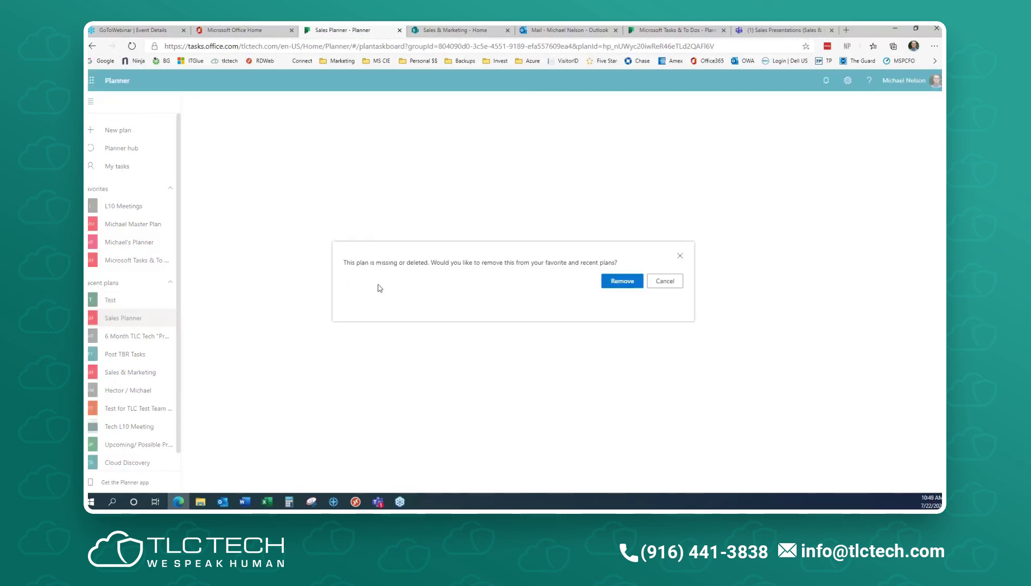
{"action": "left_click", "coordinate": [615, 283]}
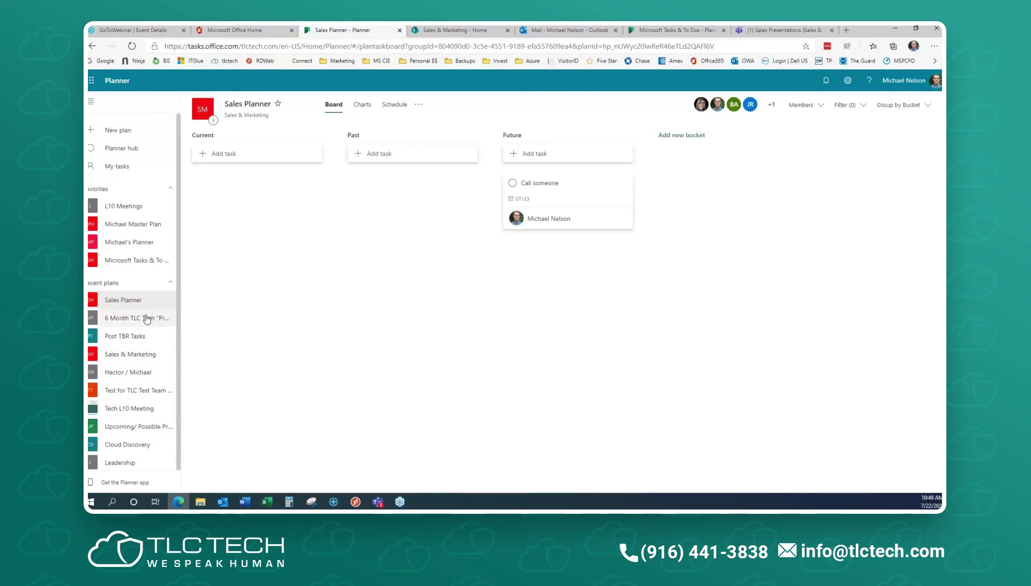
- Delete the Sales & Marketing plan from its Plan settings, acknowledging the permanent-deletion warning
{"action": "left_click", "coordinate": [138, 354]}
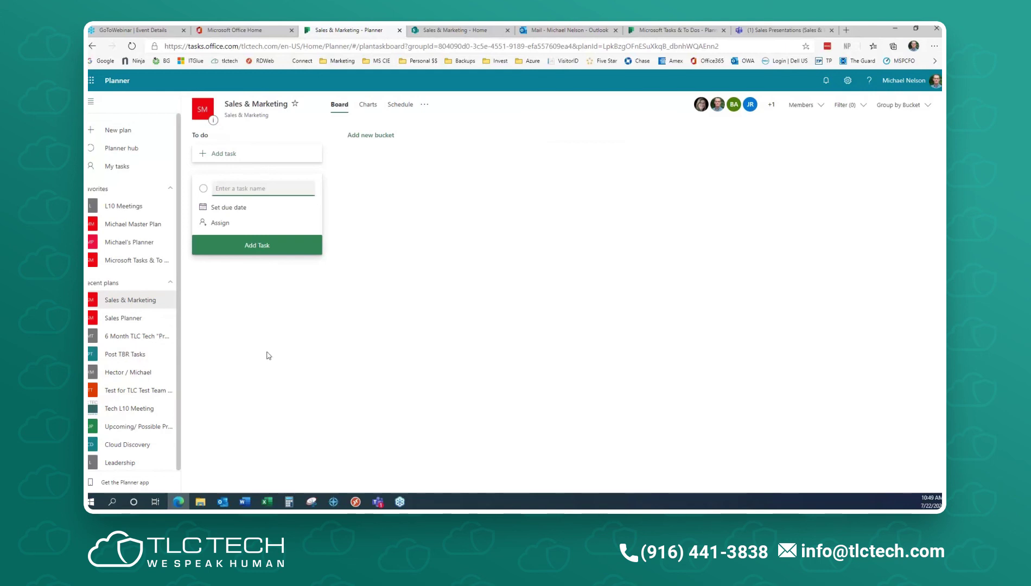
{"action": "left_click", "coordinate": [425, 106]}
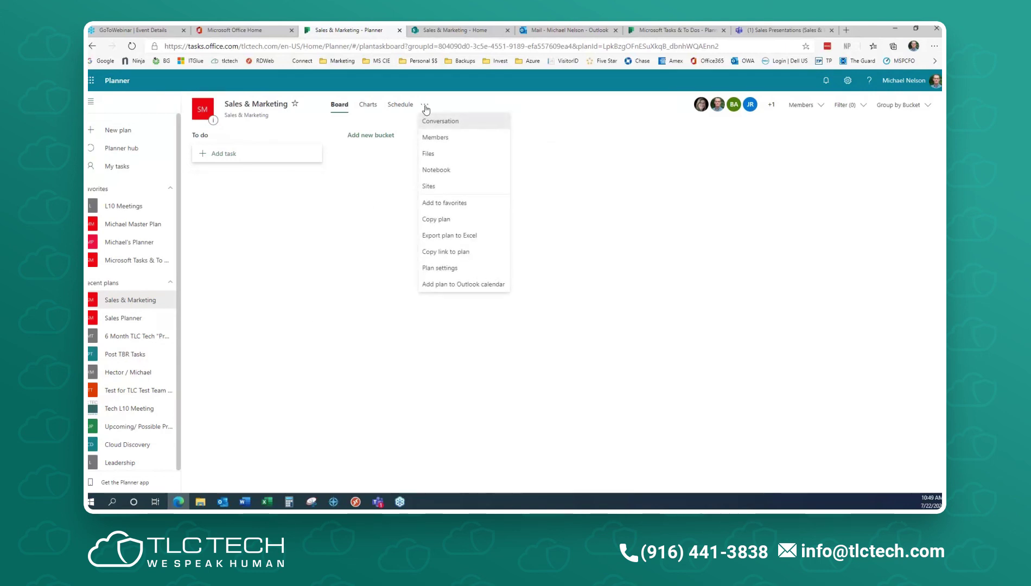
{"action": "left_click", "coordinate": [429, 268]}
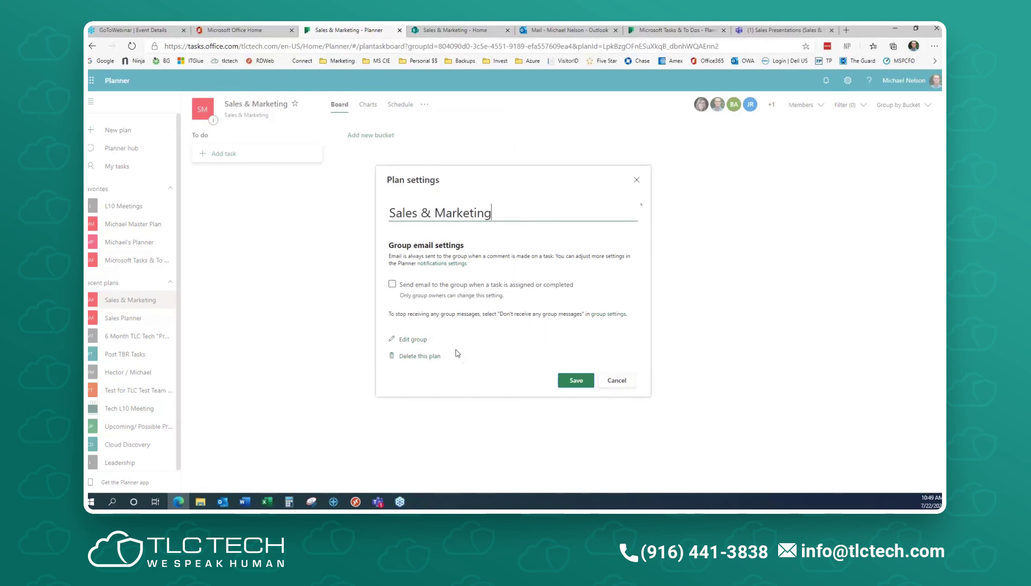
{"action": "left_click", "coordinate": [617, 381]}
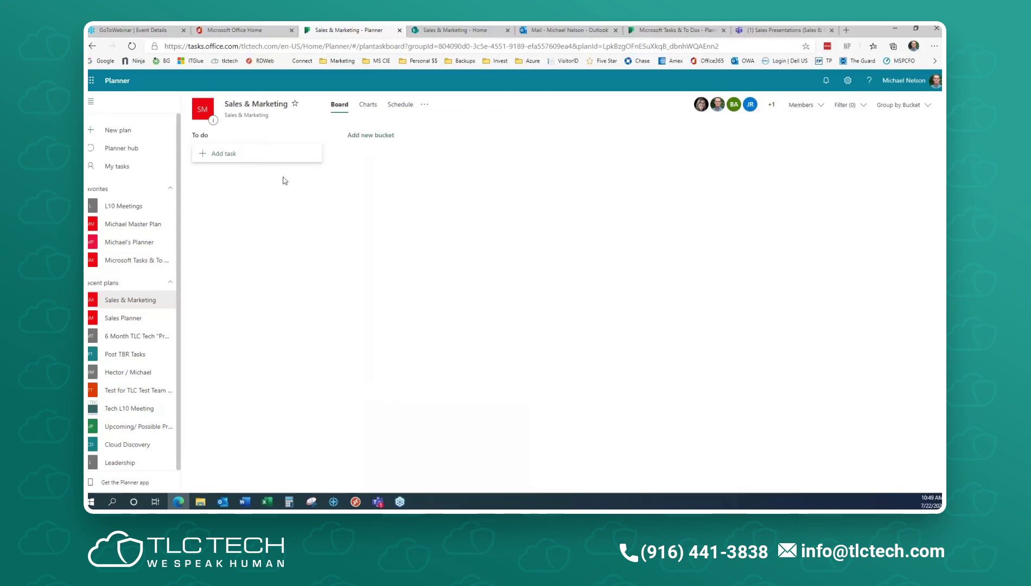
{"action": "left_click", "coordinate": [425, 105]}
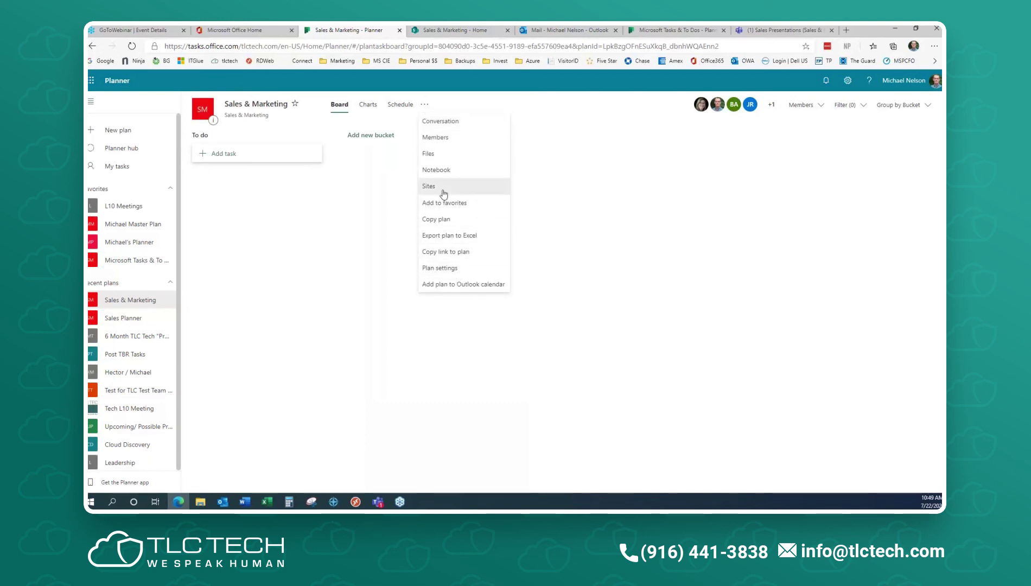
{"action": "left_click", "coordinate": [453, 268]}
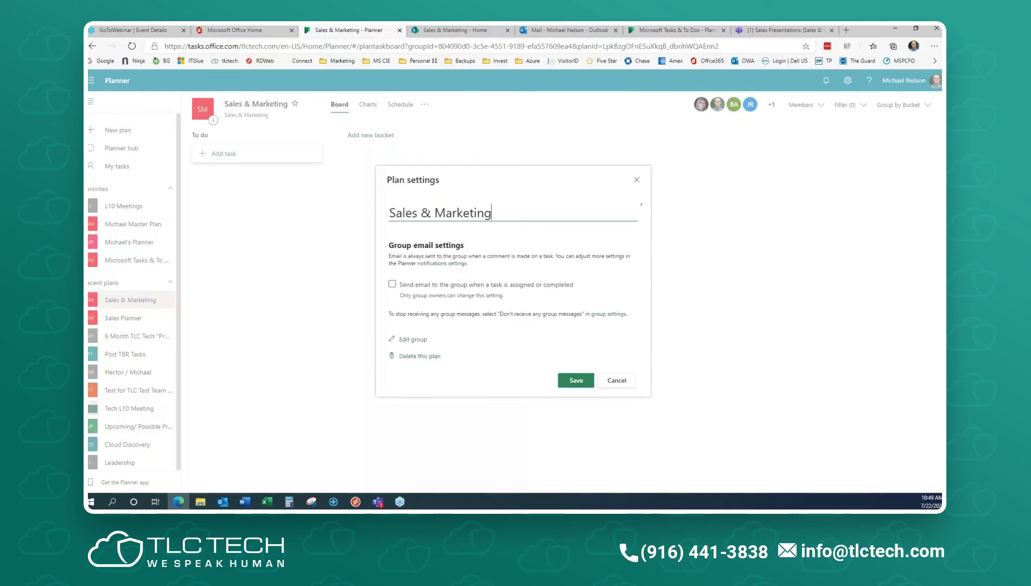
{"action": "left_click", "coordinate": [416, 357]}
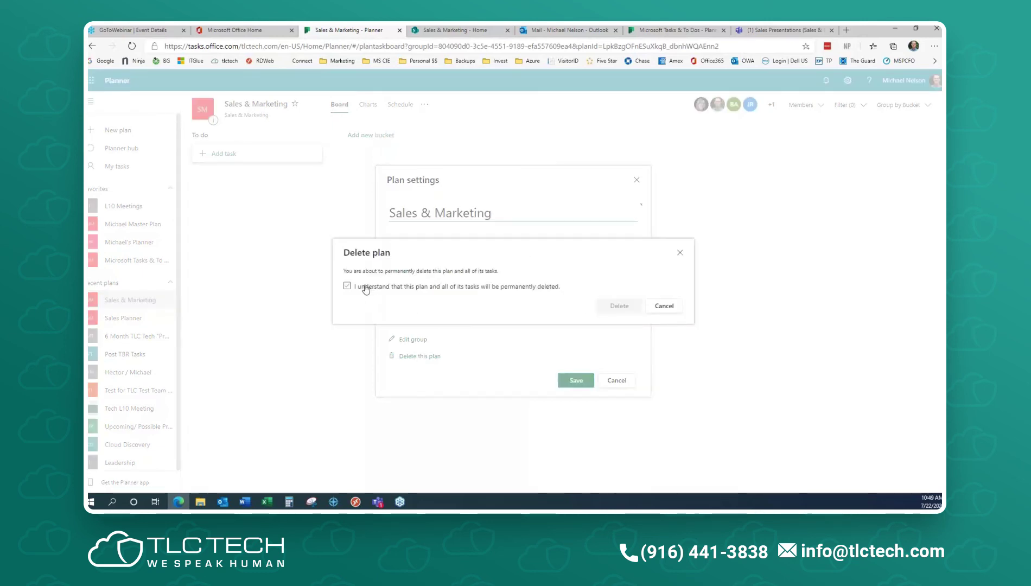
{"action": "left_click", "coordinate": [365, 289]}
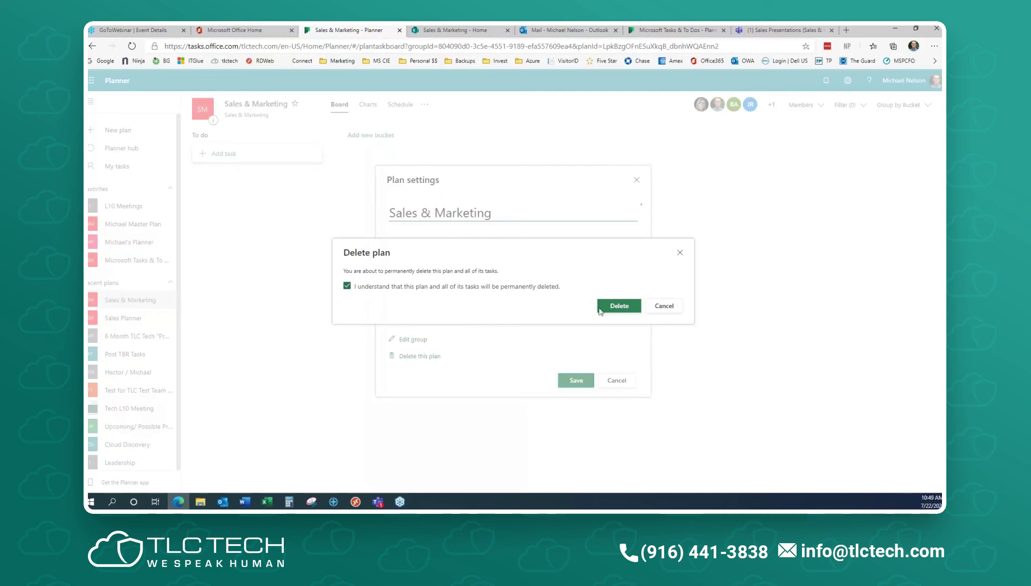
{"action": "left_click", "coordinate": [619, 306]}
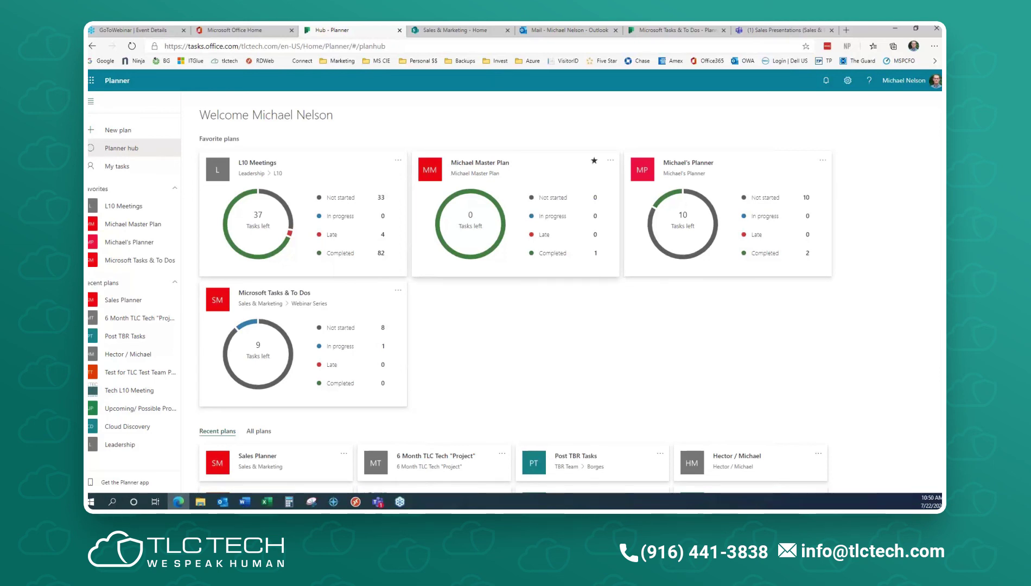
- Launch Power Automate from the Office Home app launcher
{"action": "mouse_move", "coordinate": [290, 212]}
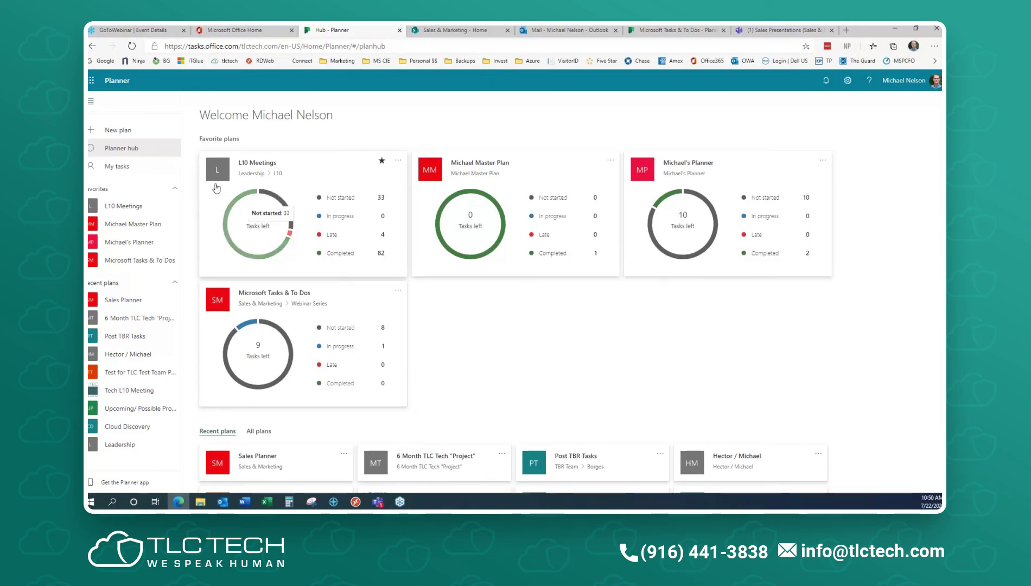
{"action": "left_click", "coordinate": [91, 81]}
{"action": "left_click", "coordinate": [191, 82]}
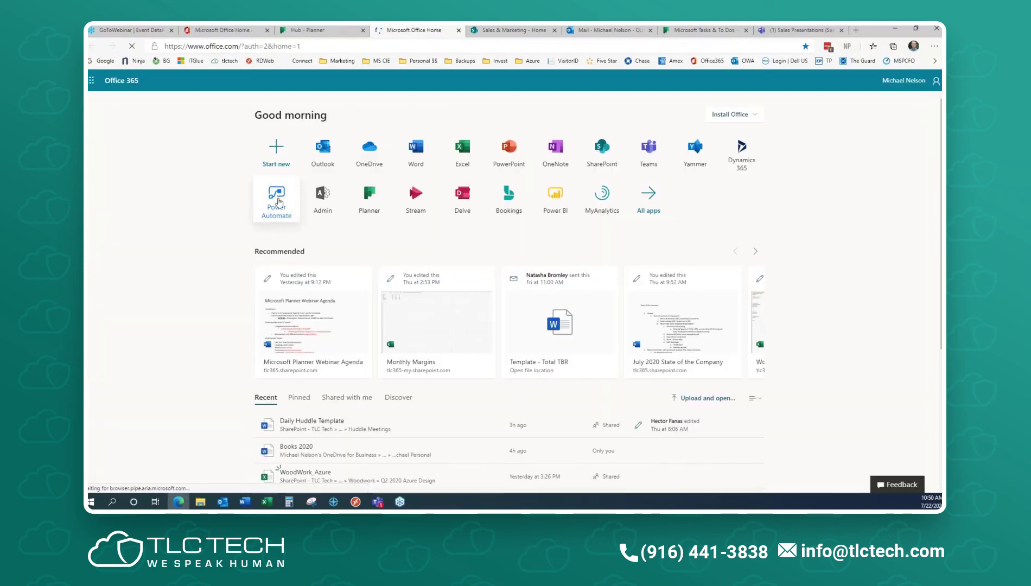
{"action": "left_click", "coordinate": [276, 196]}
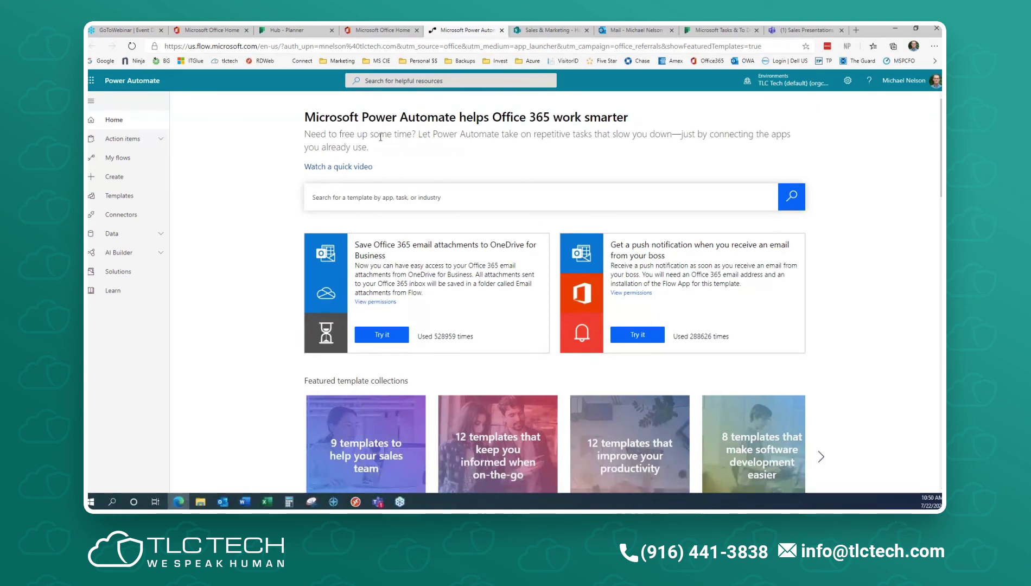
- Search templates for 'planner' and open 'Create planner tasks for flagged emails in Office 365'
{"action": "left_click", "coordinate": [441, 202]}
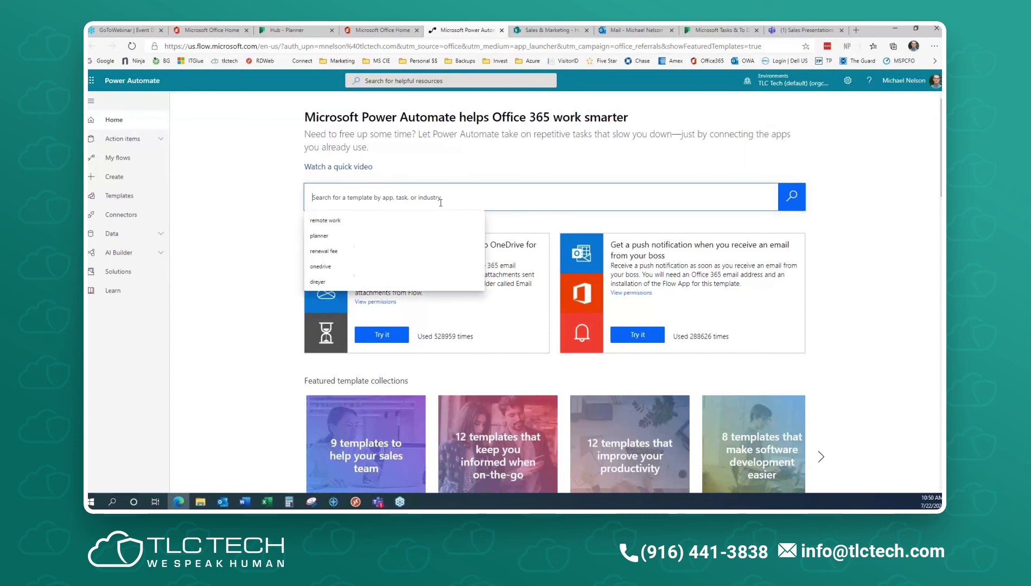
{"action": "type", "text": "plan"}
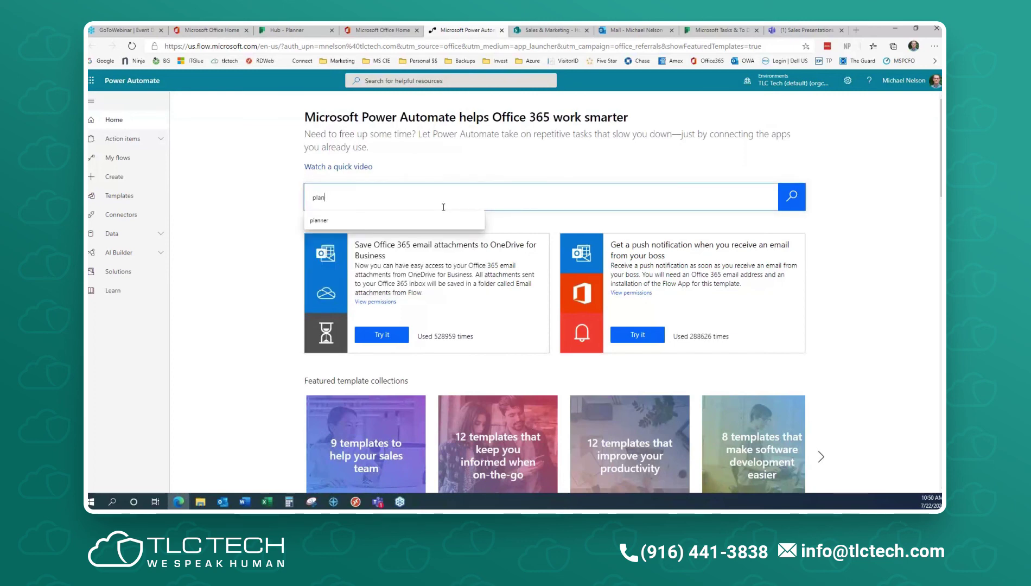
{"action": "type", "text": "ner"}
{"action": "key", "text": "Return"}
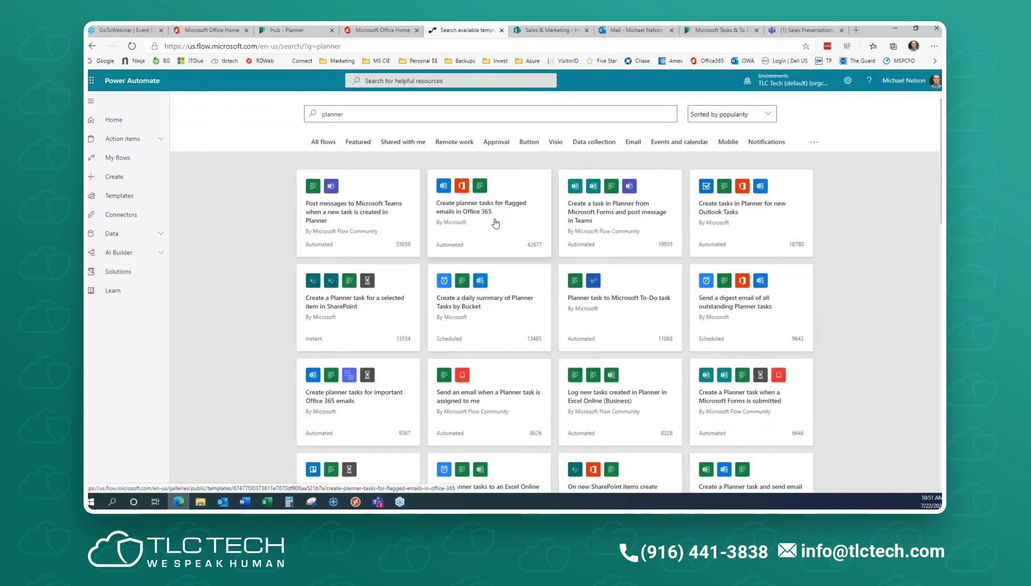
{"action": "left_click", "coordinate": [481, 222]}
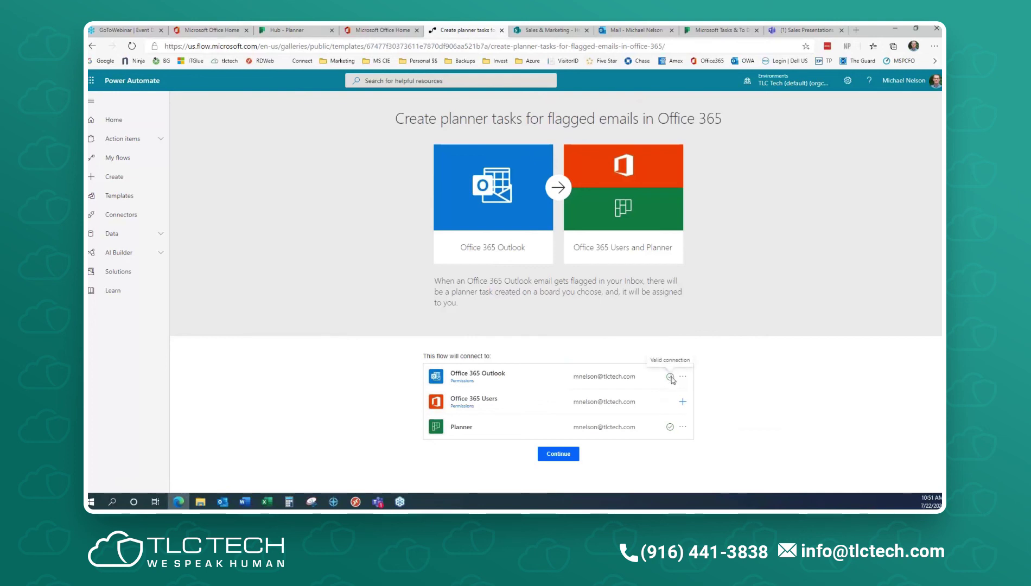
- Sign in the Office 365 Users connection and continue into the flow designer
{"action": "left_click", "coordinate": [683, 402]}
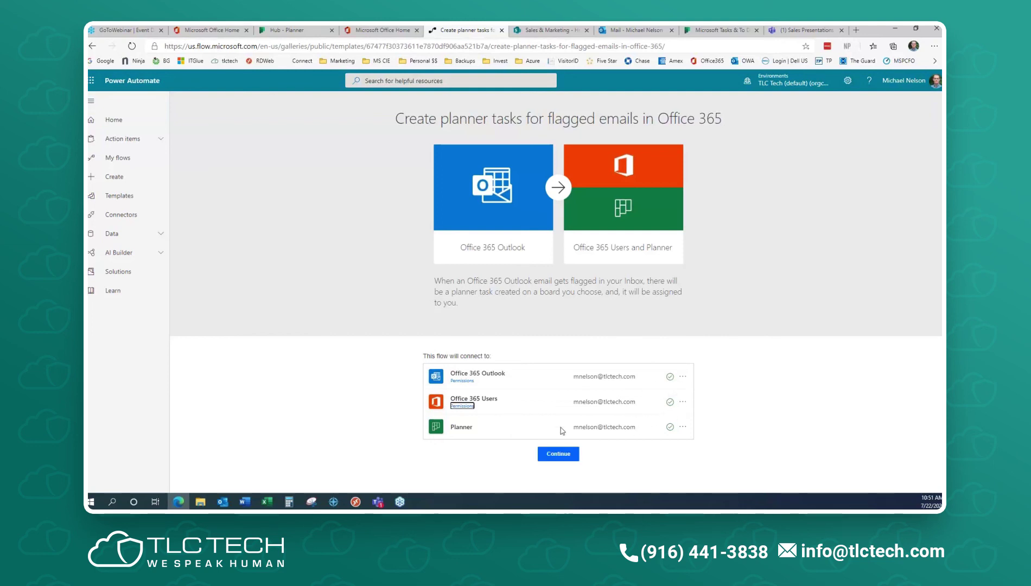
{"action": "left_click", "coordinate": [564, 462]}
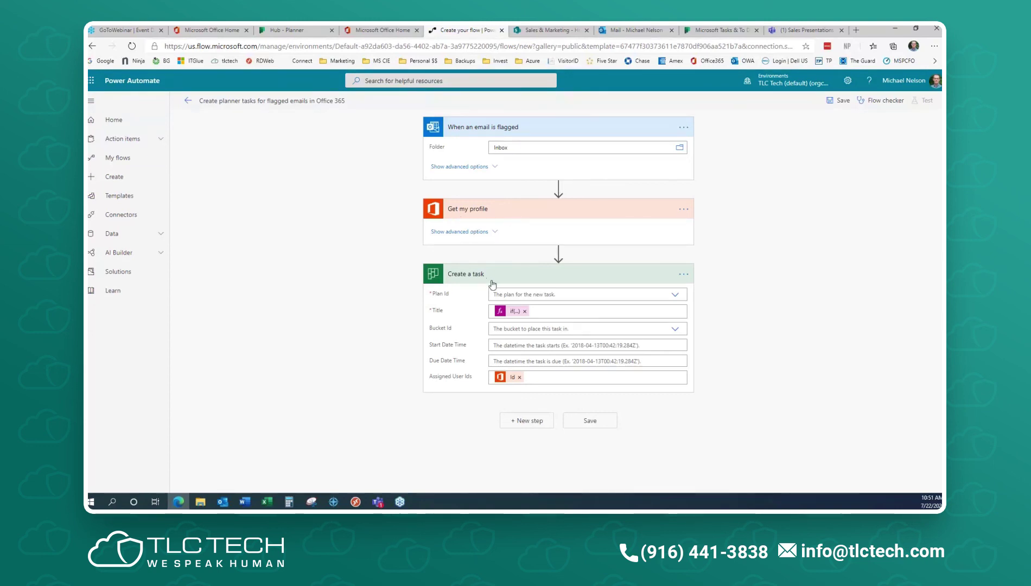
- Point Create a task at the Microsoft Tasks & To Dos plan and Pre Webinar bucket
{"action": "left_click", "coordinate": [677, 295]}
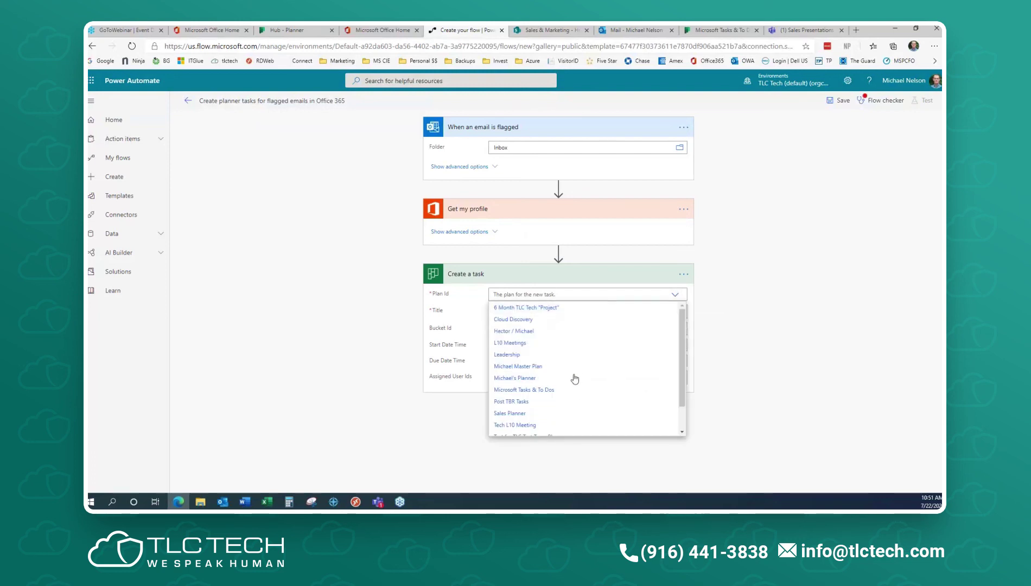
{"action": "left_click", "coordinate": [775, 325]}
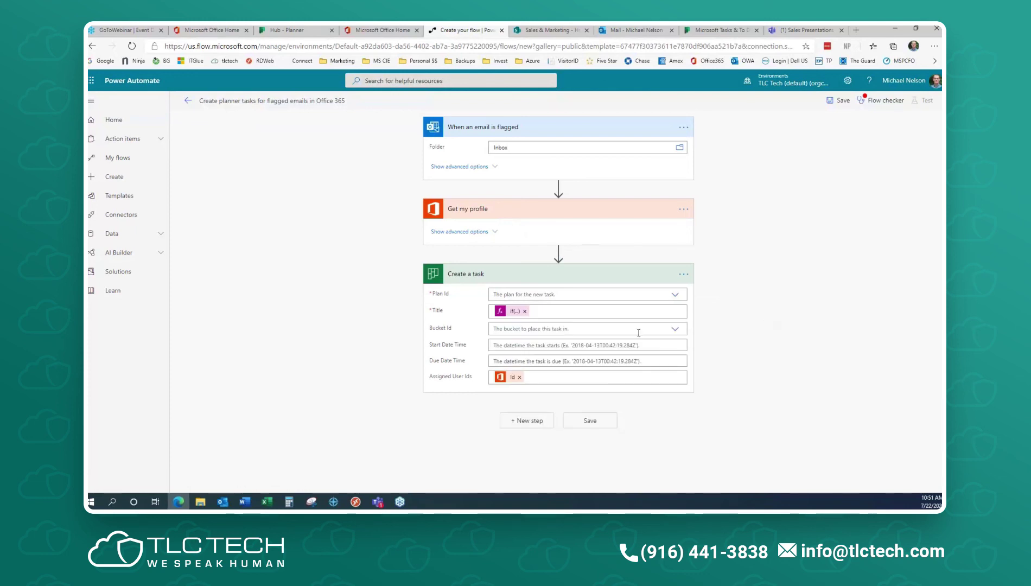
{"action": "left_click", "coordinate": [676, 329]}
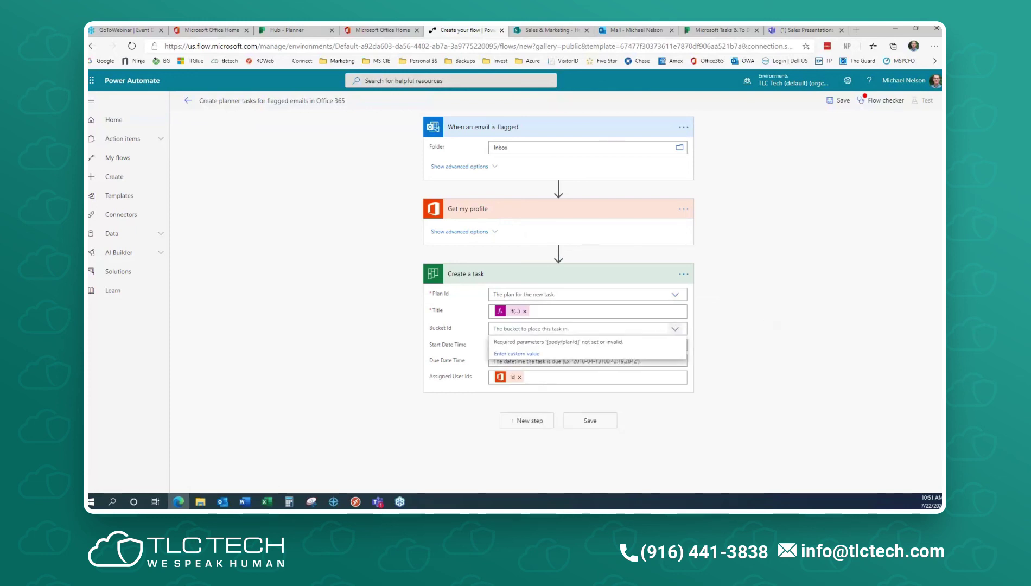
{"action": "left_click", "coordinate": [695, 311]}
{"action": "left_click", "coordinate": [673, 295]}
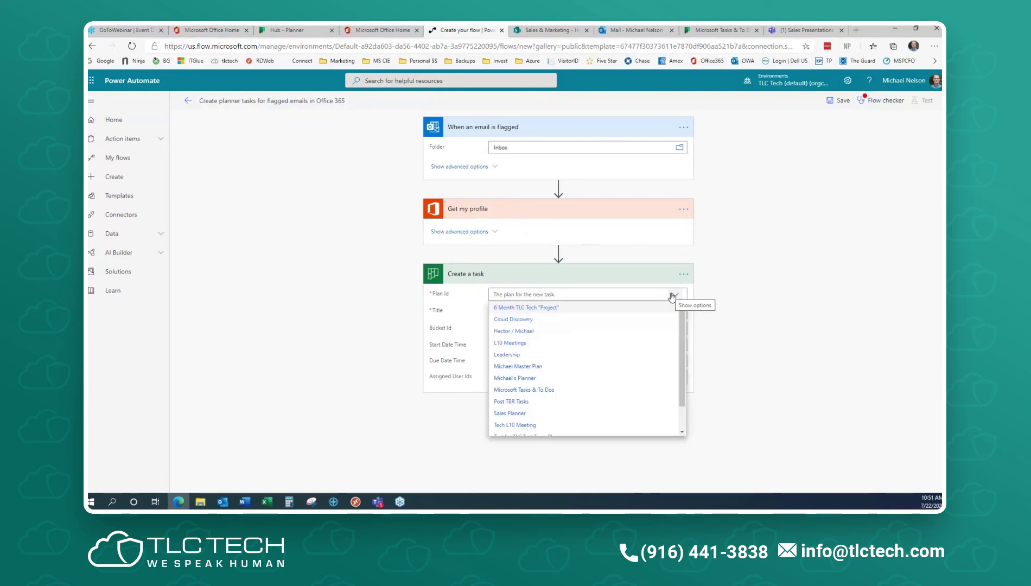
{"action": "scroll", "coordinate": [649, 350], "scroll_direction": "down", "scroll_amount": 2}
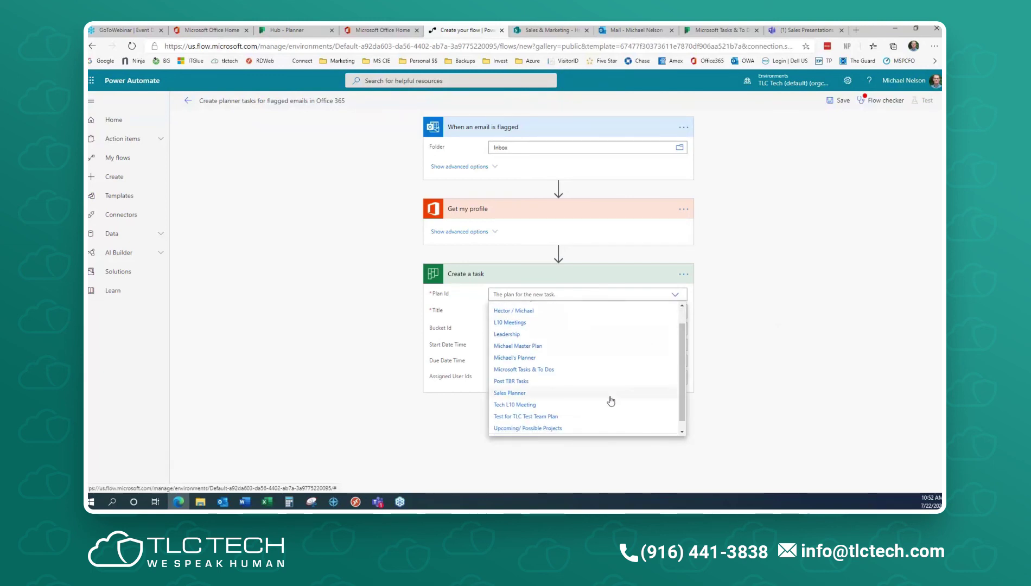
{"action": "left_click", "coordinate": [560, 373]}
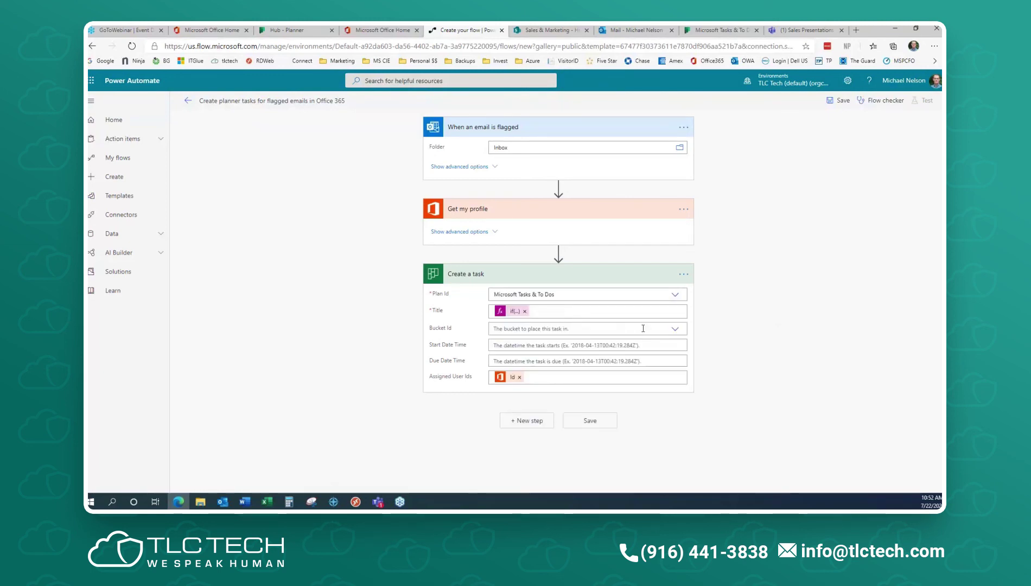
{"action": "left_click", "coordinate": [673, 330]}
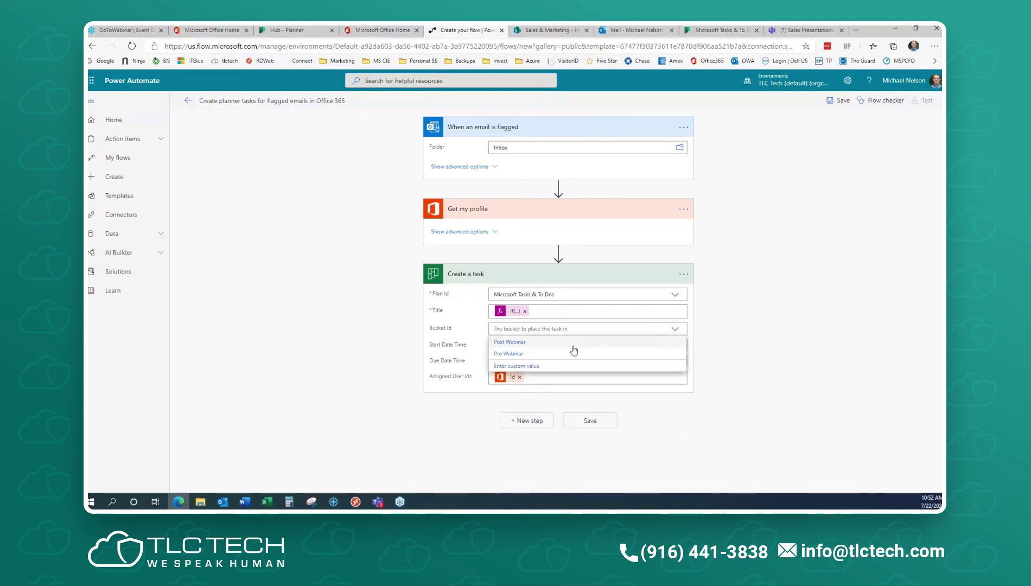
{"action": "left_click", "coordinate": [520, 354]}
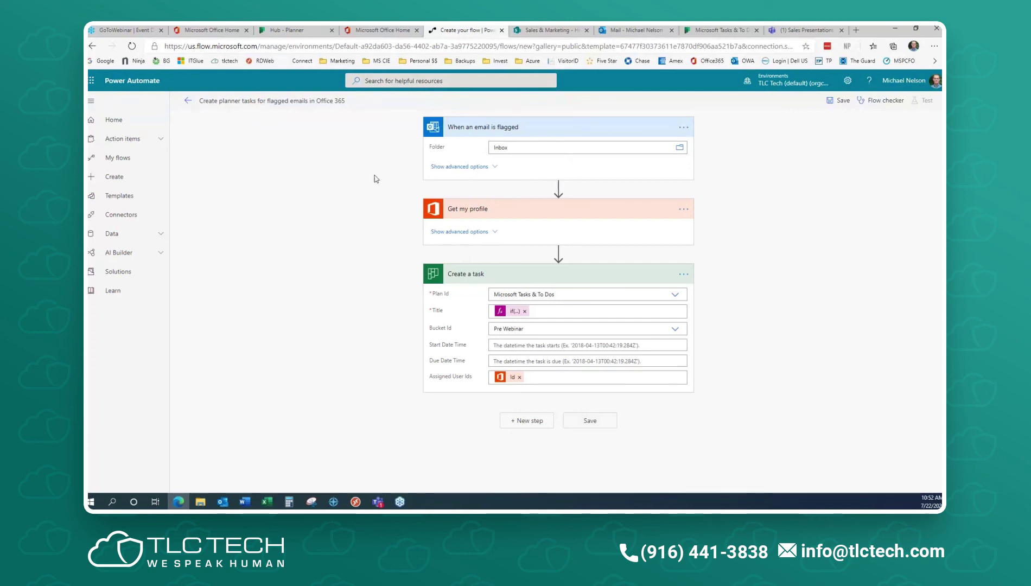
- Review the flagged-email trigger's advanced filters, keeping Importance at Any, then exit the editor
{"action": "left_click", "coordinate": [456, 167]}
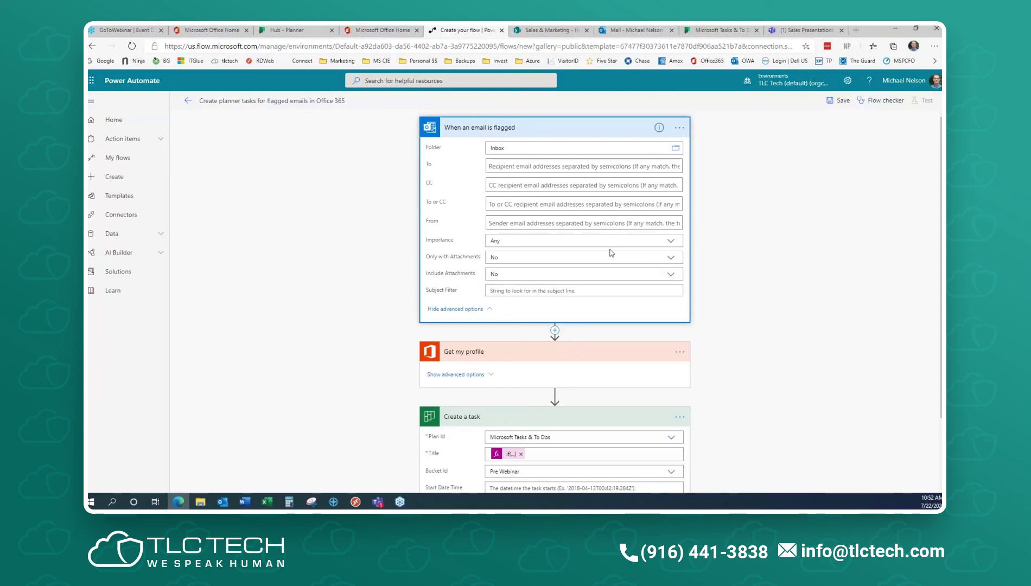
{"action": "left_click", "coordinate": [671, 244]}
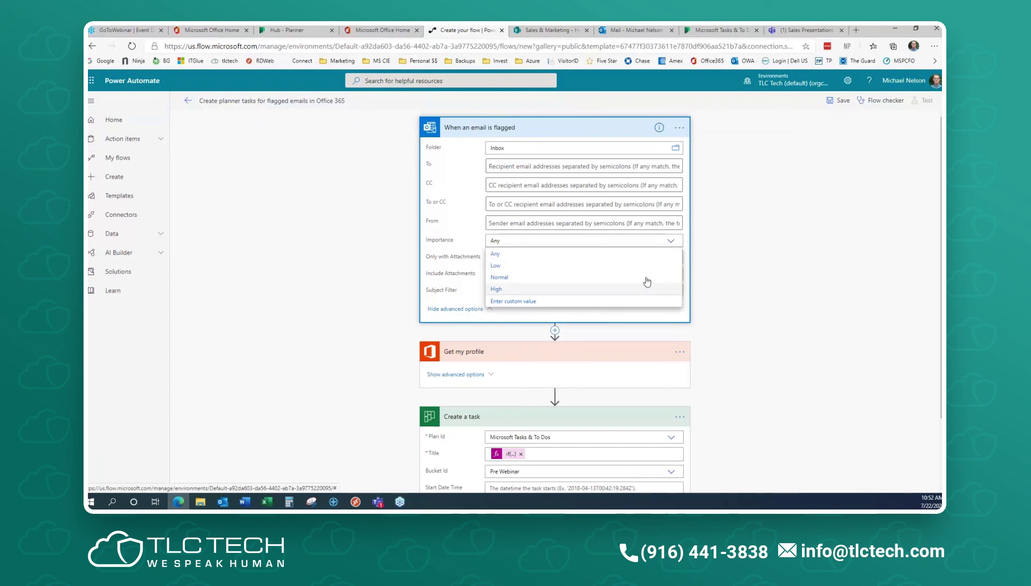
{"action": "left_click", "coordinate": [460, 194]}
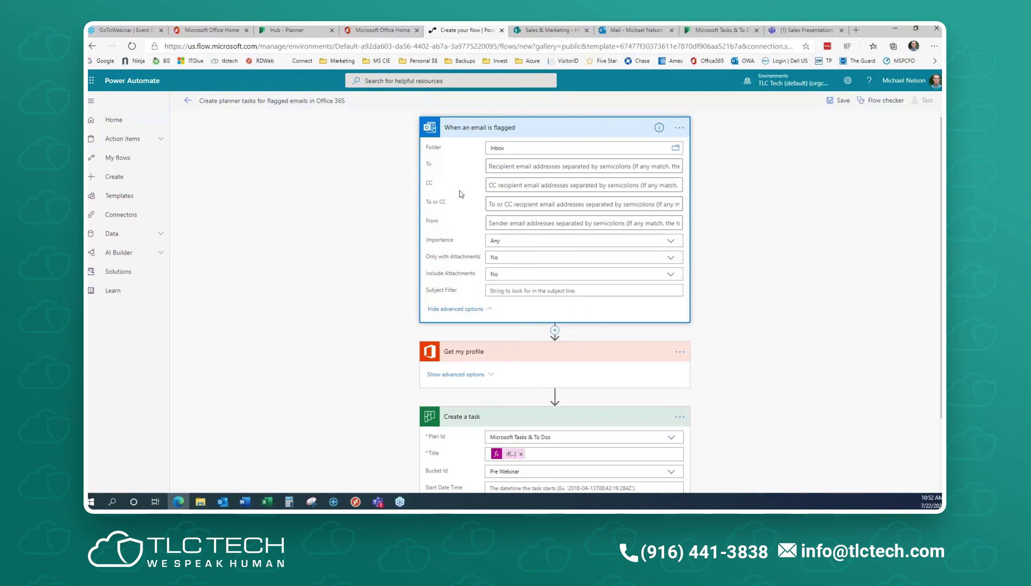
{"action": "left_click", "coordinate": [524, 292]}
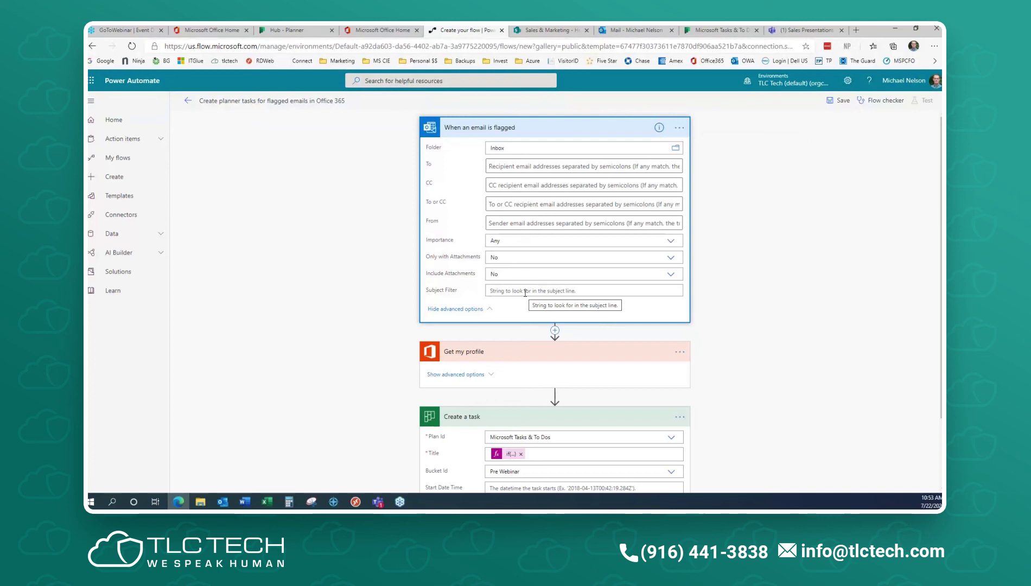
{"action": "scroll", "coordinate": [808, 340], "scroll_direction": "down", "scroll_amount": 3}
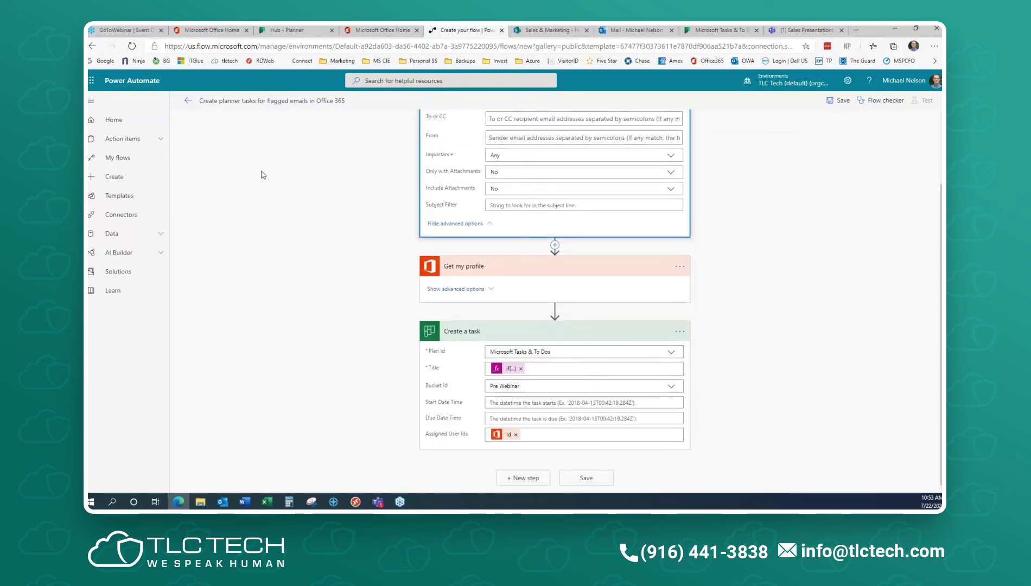
{"action": "left_click", "coordinate": [188, 101]}
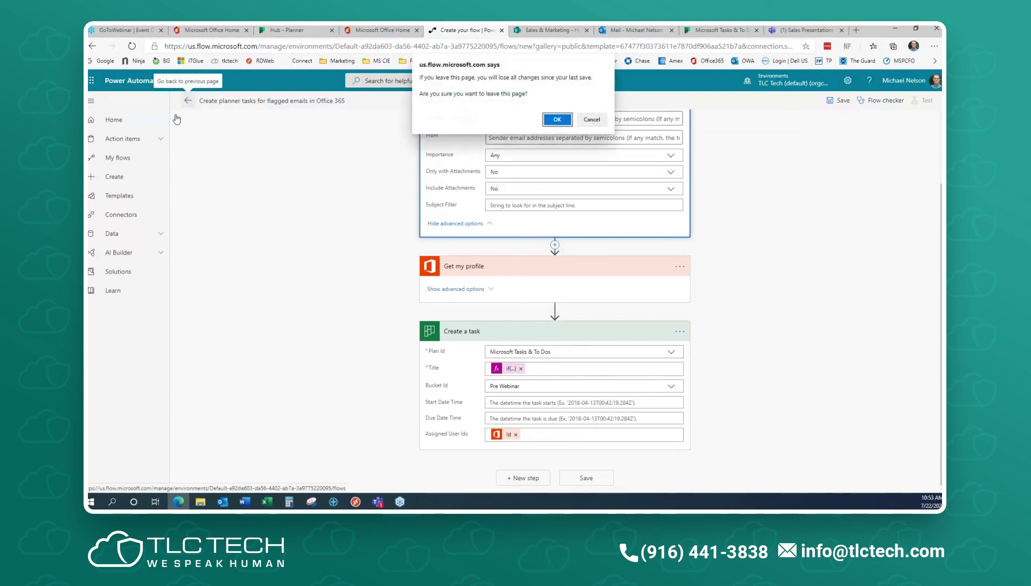
- Discard the unsaved flow and open 'Create a Planner task when a new email arrives' from planner results
{"action": "left_click", "coordinate": [553, 121]}
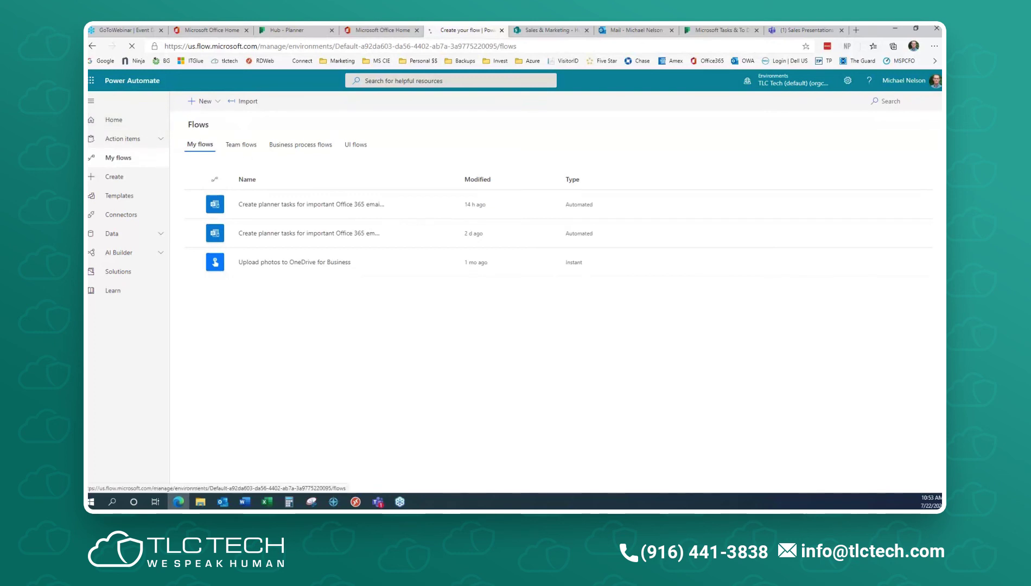
{"action": "left_click", "coordinate": [456, 184]}
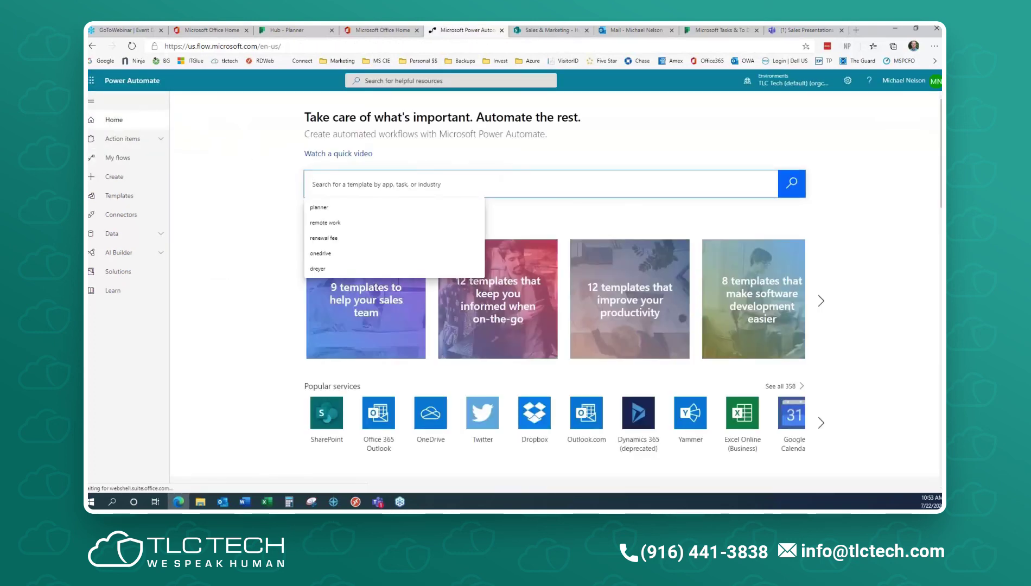
{"action": "left_click", "coordinate": [404, 209]}
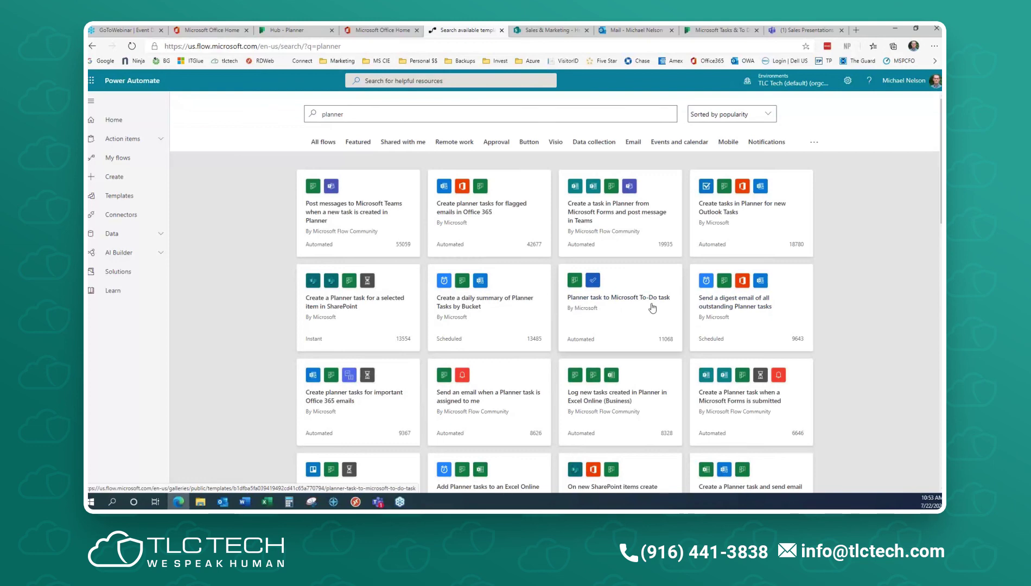
{"action": "scroll", "coordinate": [585, 383], "scroll_direction": "down", "scroll_amount": 3}
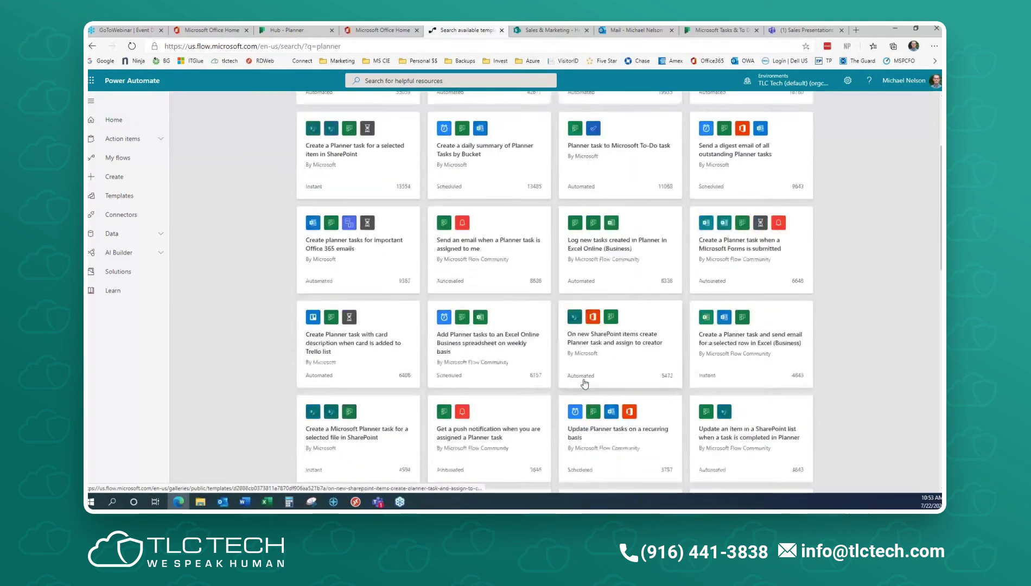
{"action": "scroll", "coordinate": [584, 384], "scroll_direction": "down", "scroll_amount": 5}
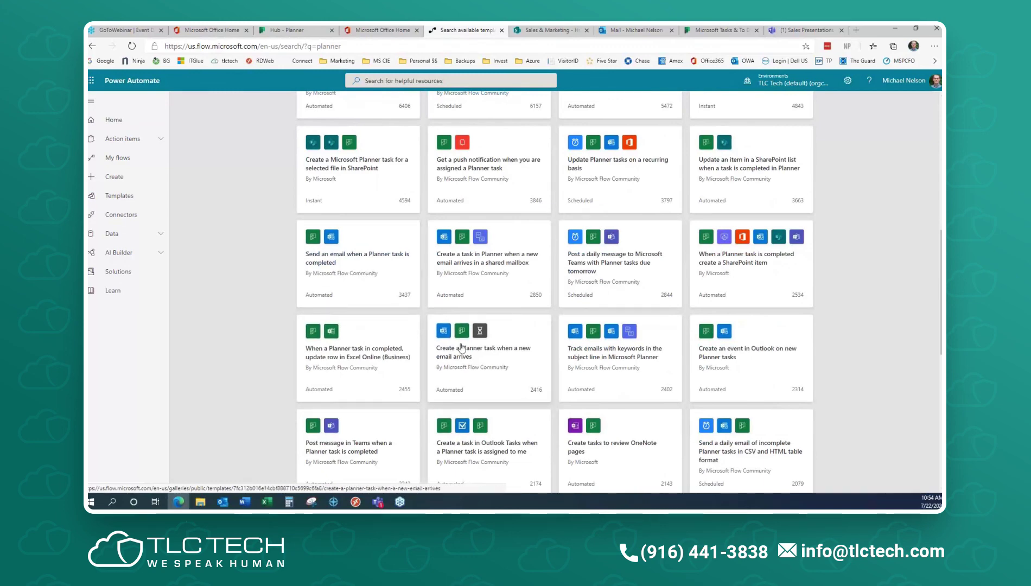
{"action": "scroll", "coordinate": [494, 358], "scroll_direction": "down", "scroll_amount": 2}
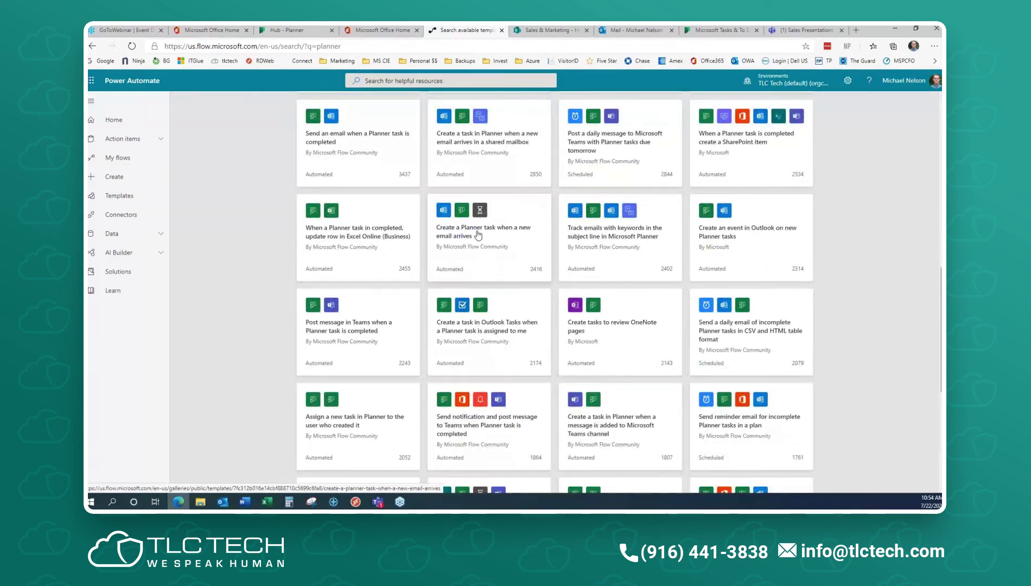
{"action": "left_click", "coordinate": [481, 245]}
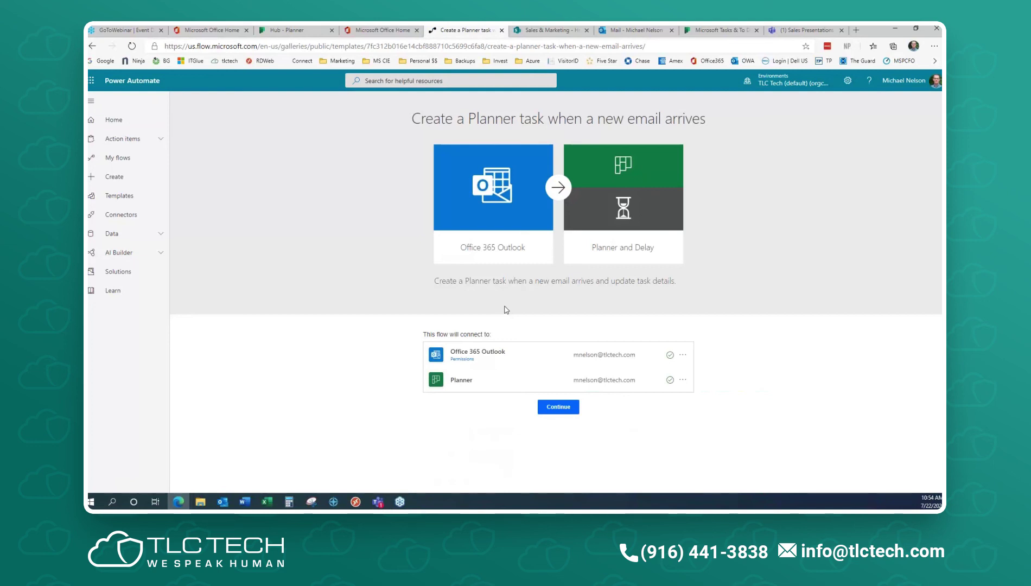
- Continue building the new-email-to-Planner-task template flow and expand the trigger's filter options
{"action": "left_click", "coordinate": [563, 408]}
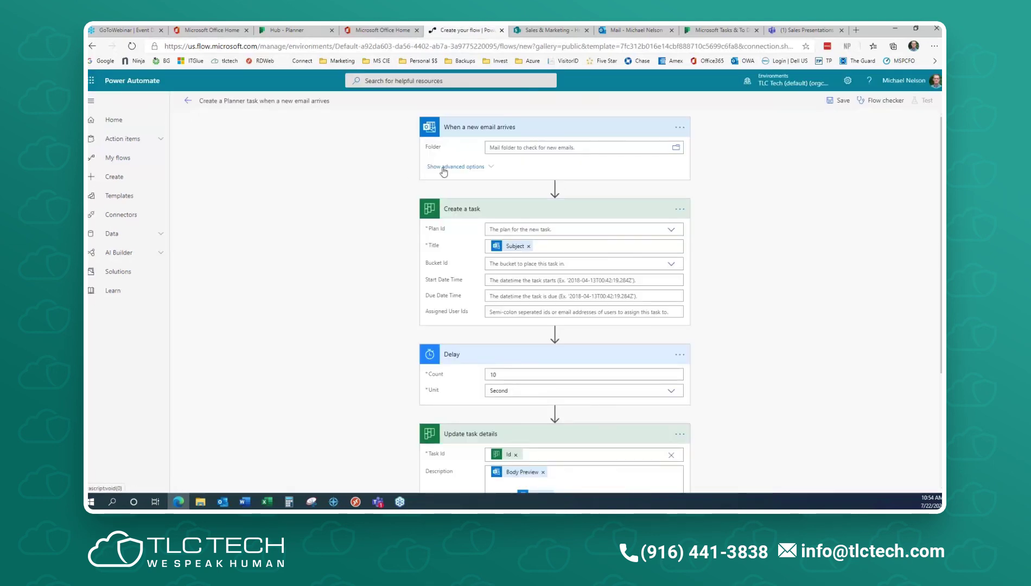
{"action": "left_click", "coordinate": [461, 168]}
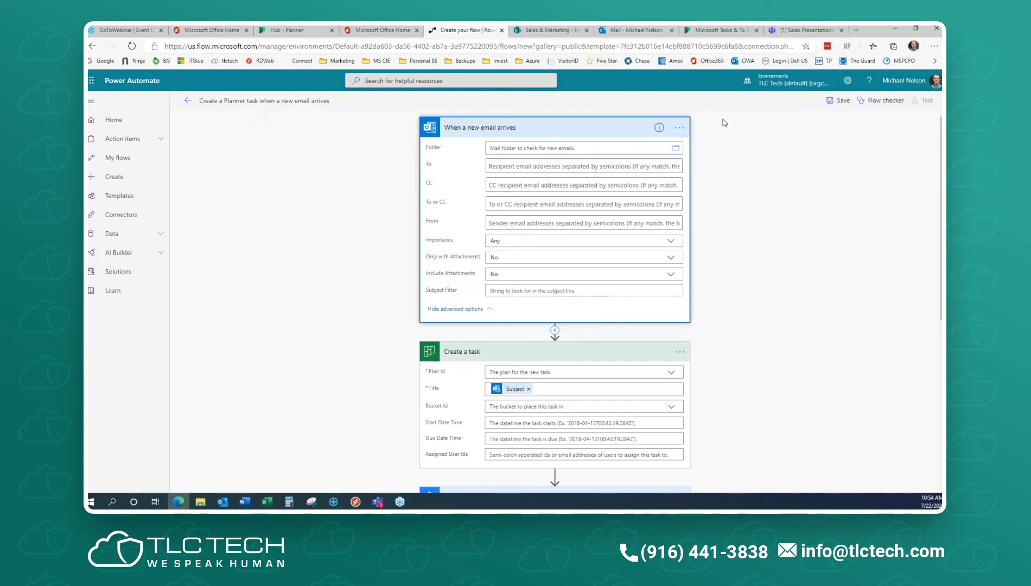
- Leave the unsaved template flow without saving and open 'Create planner tasks for important Office 365 emails - 3'
{"action": "left_click", "coordinate": [190, 102]}
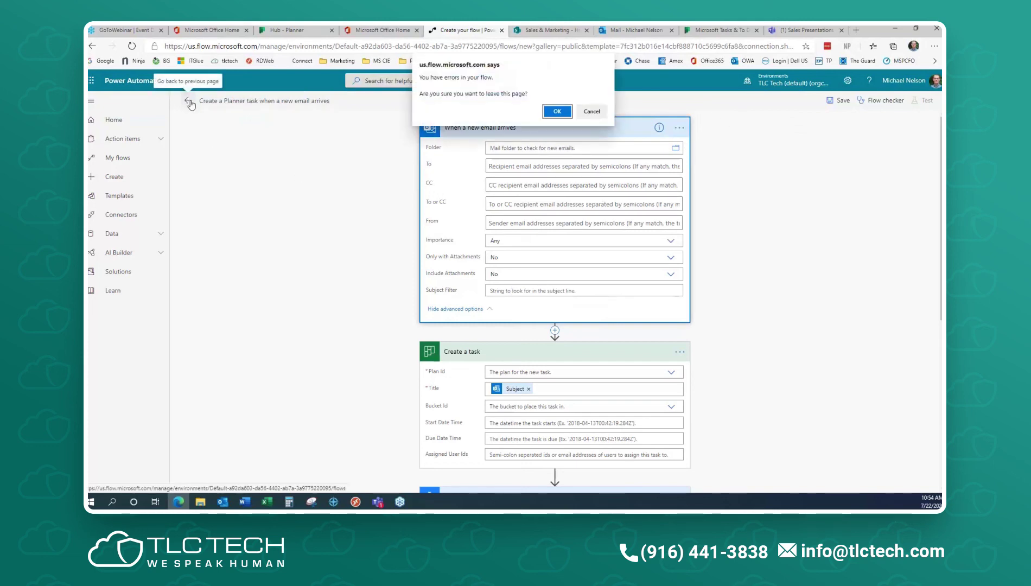
{"action": "left_click", "coordinate": [558, 112]}
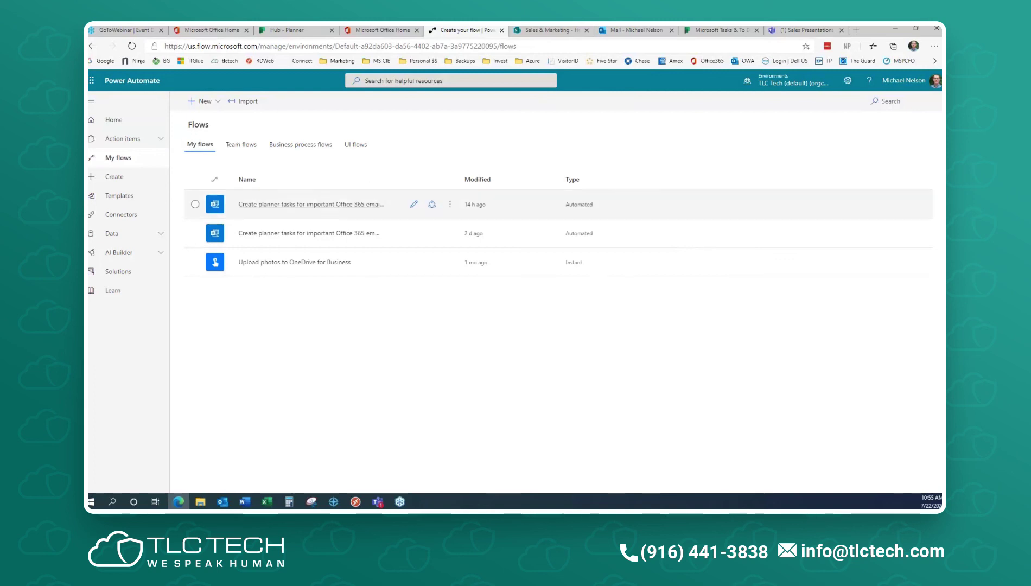
{"action": "left_click", "coordinate": [325, 206]}
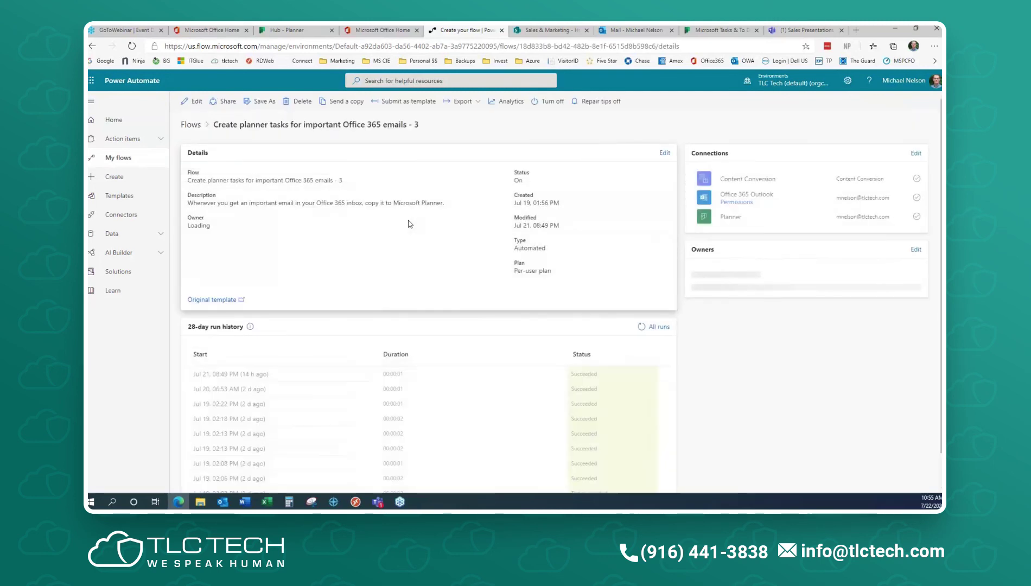
- Review the Get a task step's Task Id dynamic content in the editor, then return to details
{"action": "left_click", "coordinate": [191, 101]}
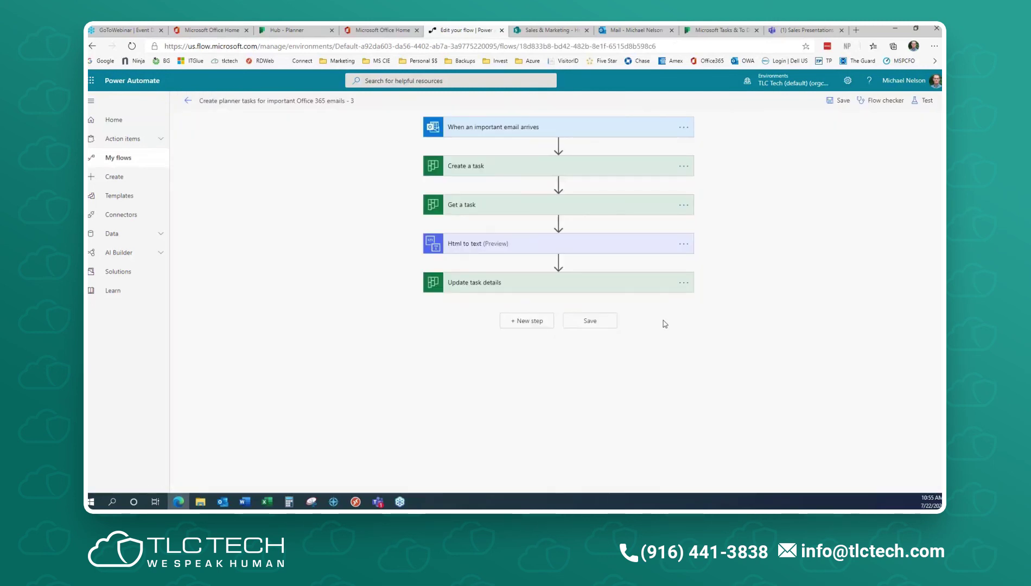
{"action": "left_click", "coordinate": [556, 204]}
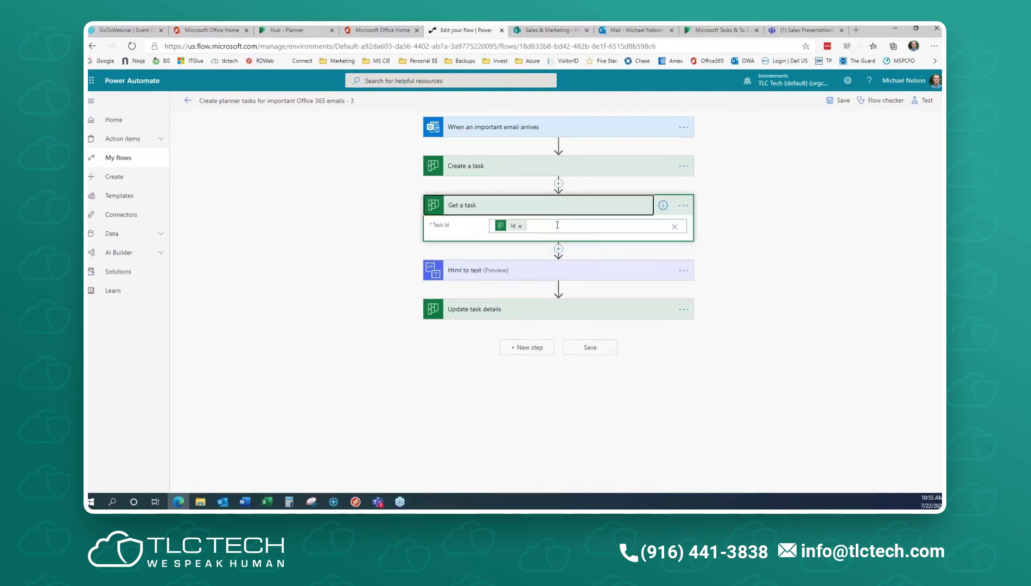
{"action": "left_click", "coordinate": [622, 232]}
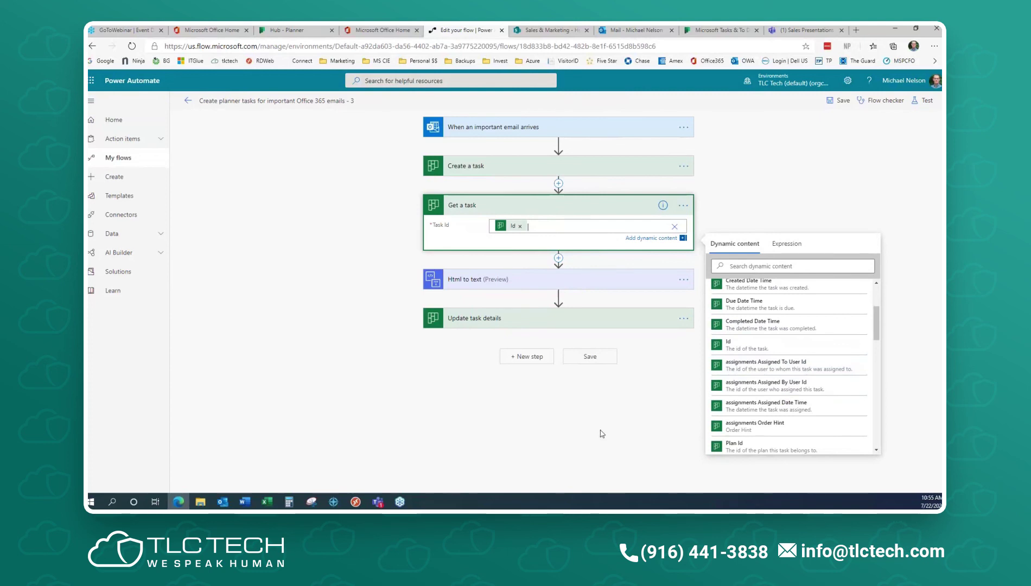
{"action": "left_click", "coordinate": [788, 174]}
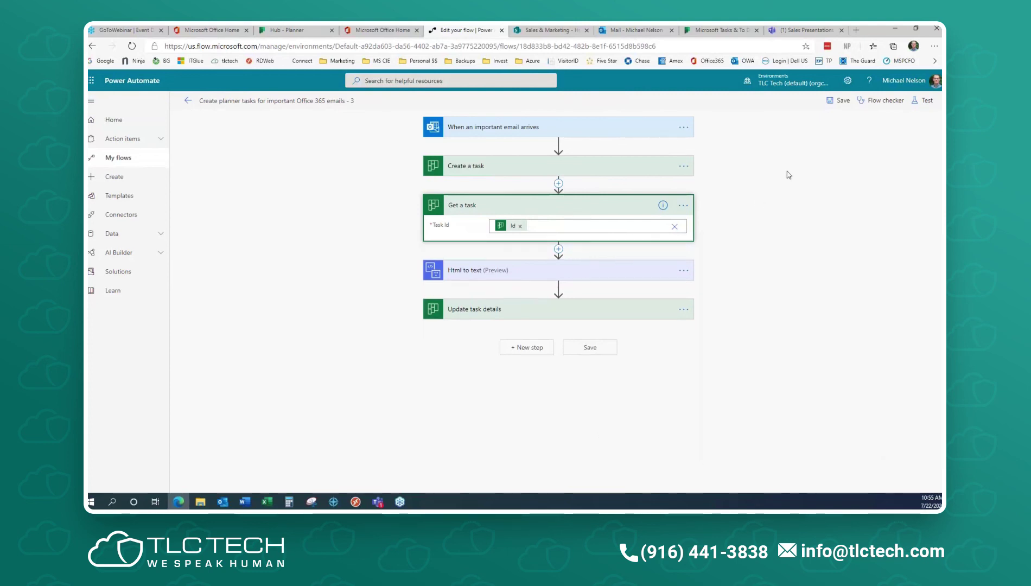
{"action": "left_click", "coordinate": [187, 102]}
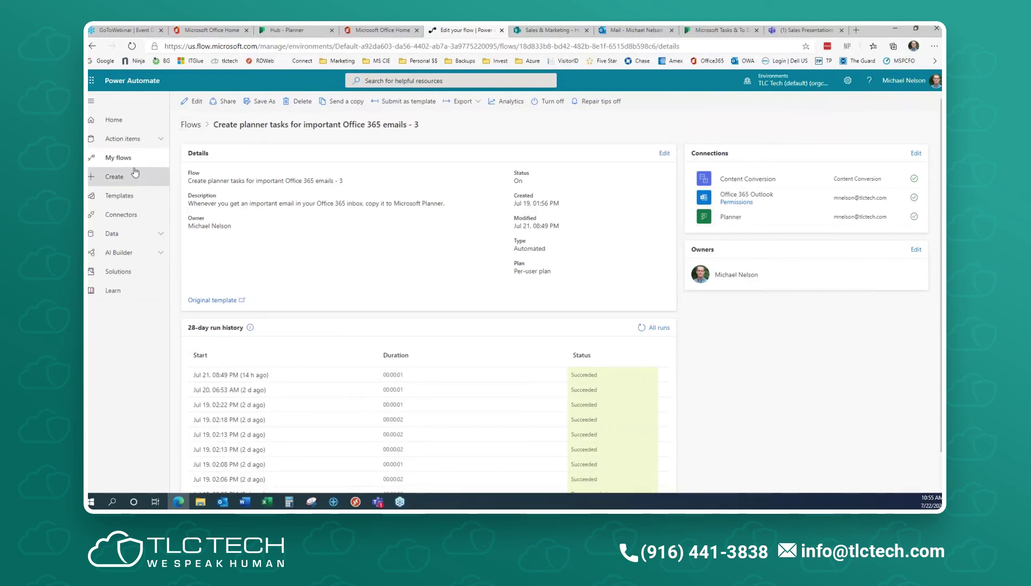
- Search the Power Automate template gallery for 'planner' from the Home page
{"action": "left_click", "coordinate": [124, 124]}
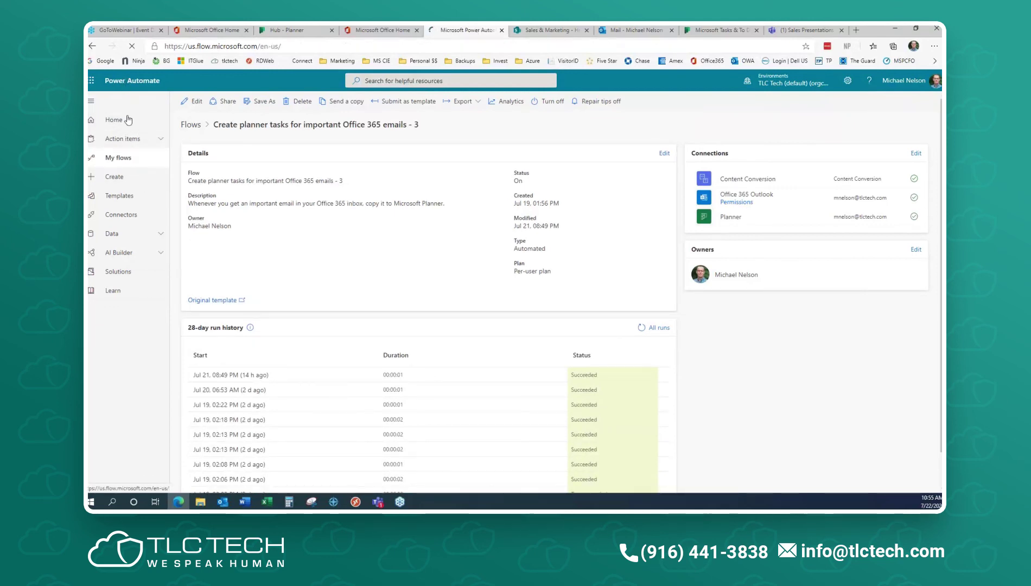
{"action": "left_click", "coordinate": [366, 180]}
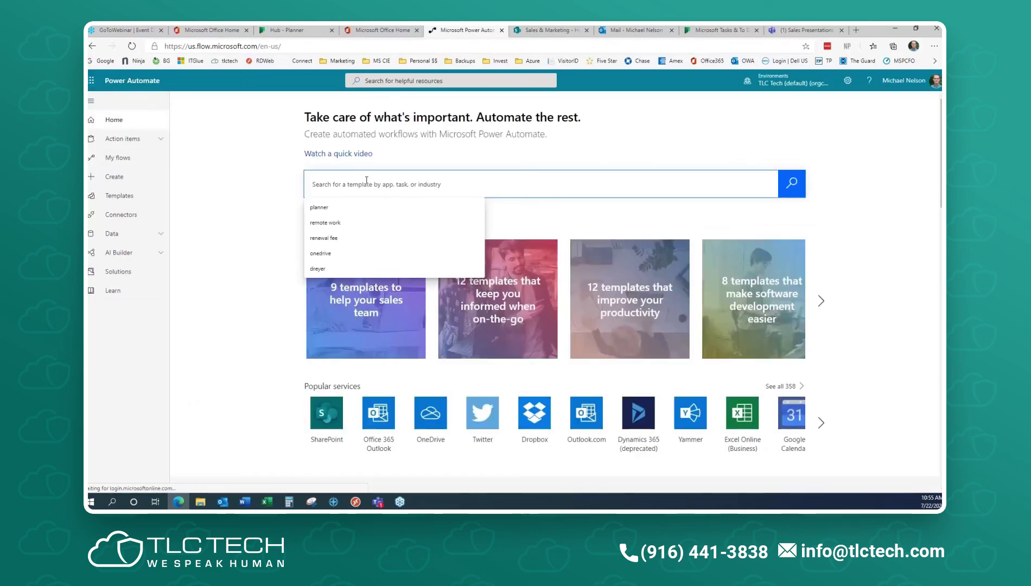
{"action": "type", "text": "planner"}
{"action": "key", "text": "Return"}
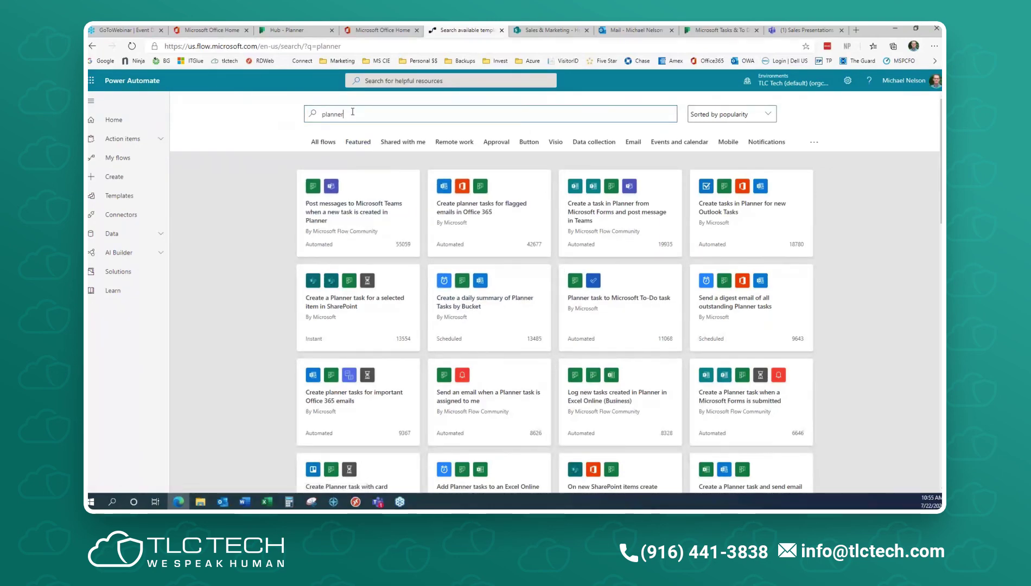
- Change the template search to 'outlook' and scroll through the results
{"action": "left_click_drag", "start_coordinate": [352, 112], "coordinate": [266, 117]}
{"action": "type", "text": "outlook"}
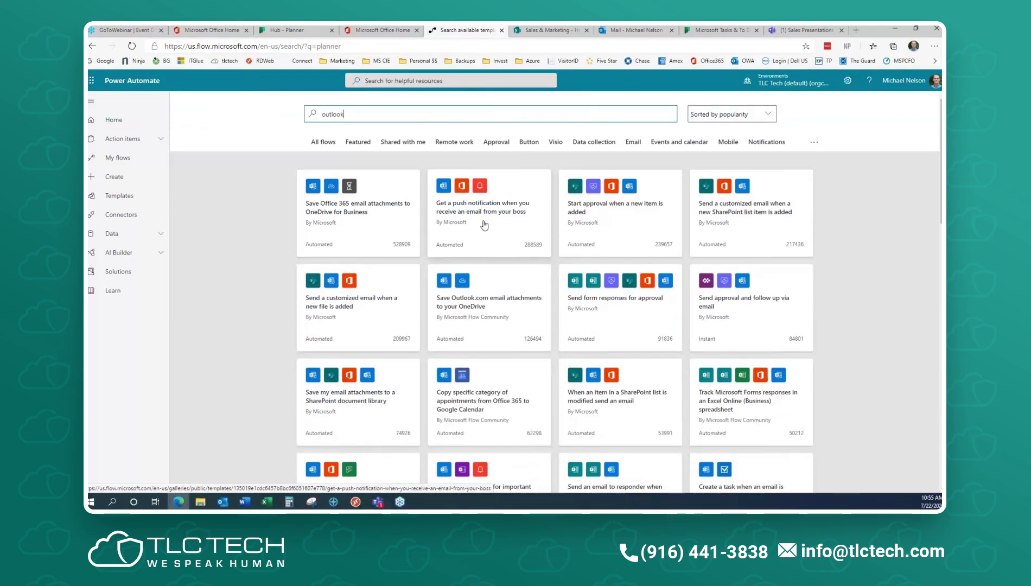
{"action": "scroll", "coordinate": [543, 282], "scroll_direction": "down", "scroll_amount": 2}
{"action": "scroll", "coordinate": [445, 228], "scroll_direction": "up", "scroll_amount": 2}
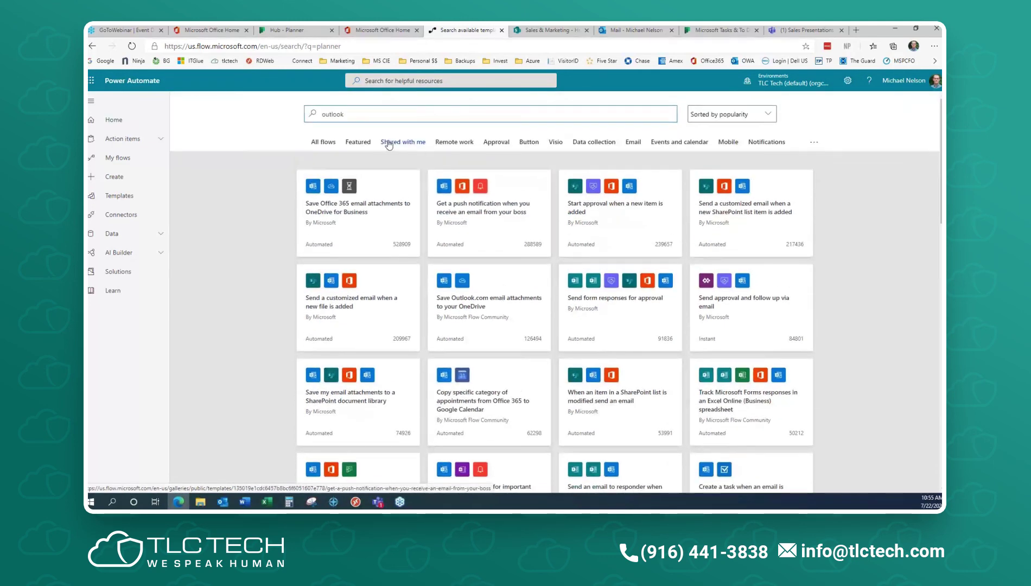
- Search the templates for 'planner' again and scroll through the results
{"action": "double_click", "coordinate": [360, 113]}
{"action": "type", "text": "planner"}
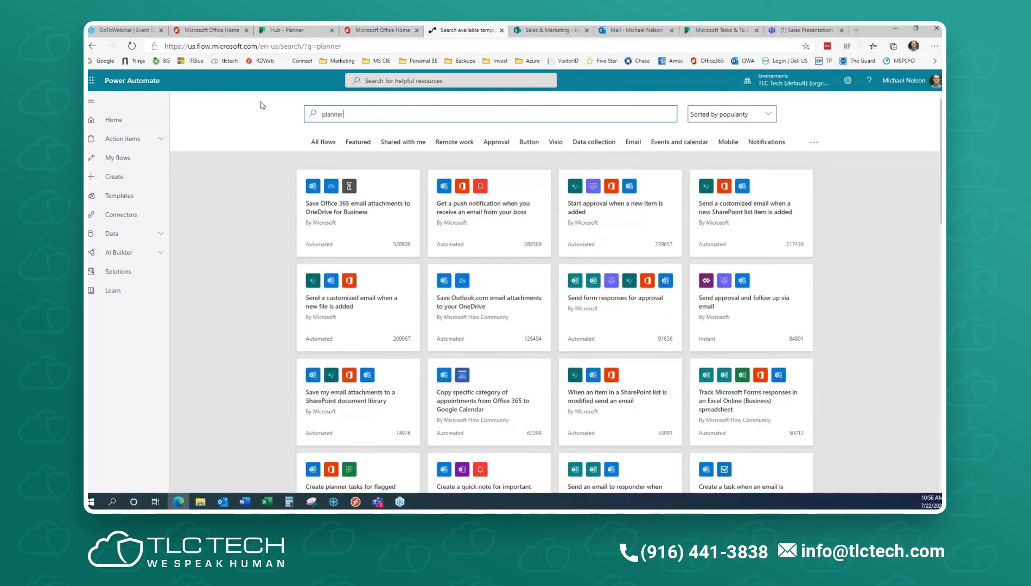
{"action": "scroll", "coordinate": [591, 355], "scroll_direction": "down", "scroll_amount": 6}
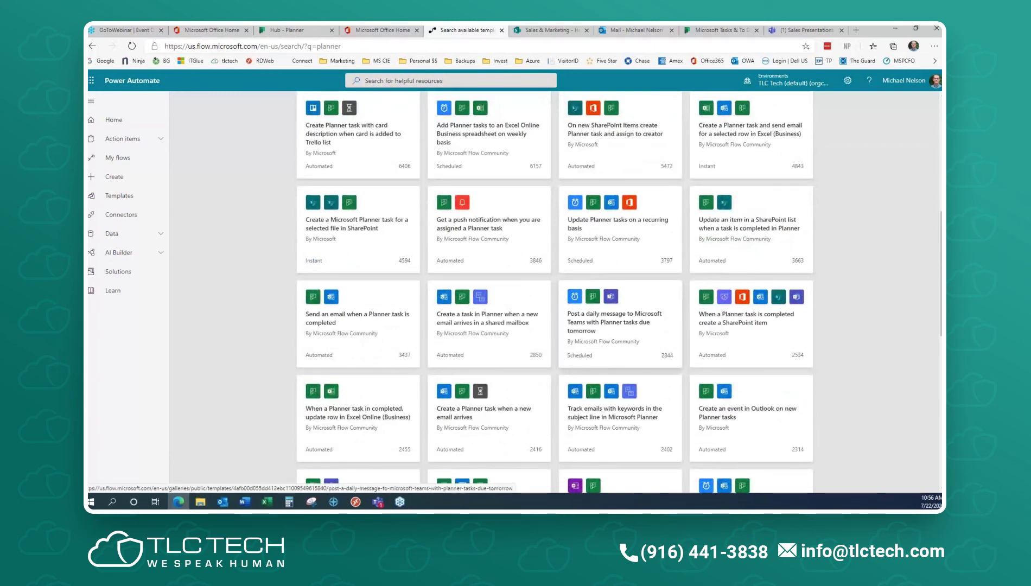
{"action": "scroll", "coordinate": [624, 315], "scroll_direction": "down", "scroll_amount": 5}
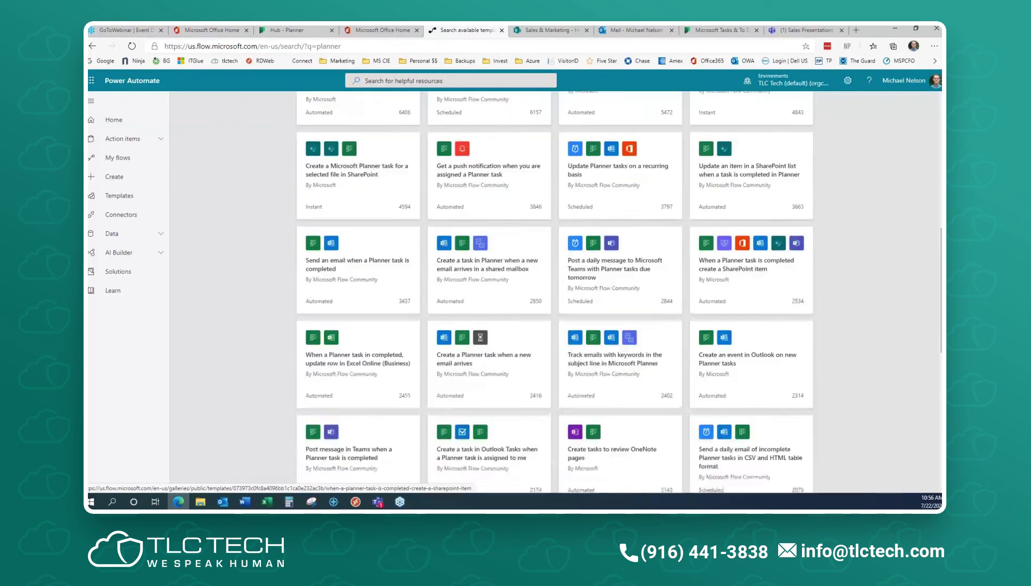
{"action": "scroll", "coordinate": [812, 345], "scroll_direction": "down", "scroll_amount": 5}
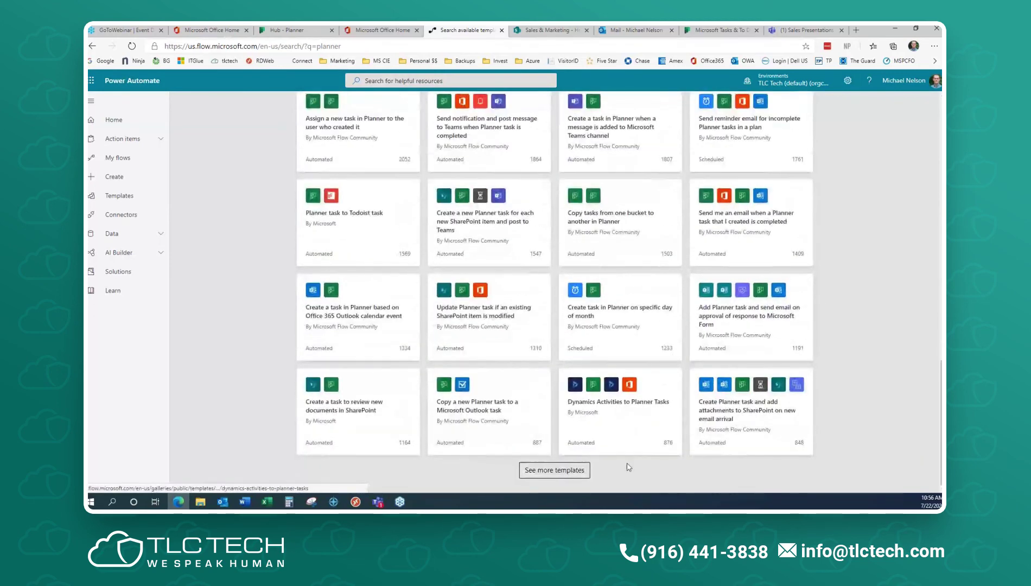
- Load more Planner templates, browse them, and close the template search tab
{"action": "left_click", "coordinate": [574, 473]}
{"action": "scroll", "coordinate": [659, 404], "scroll_direction": "down", "scroll_amount": 5}
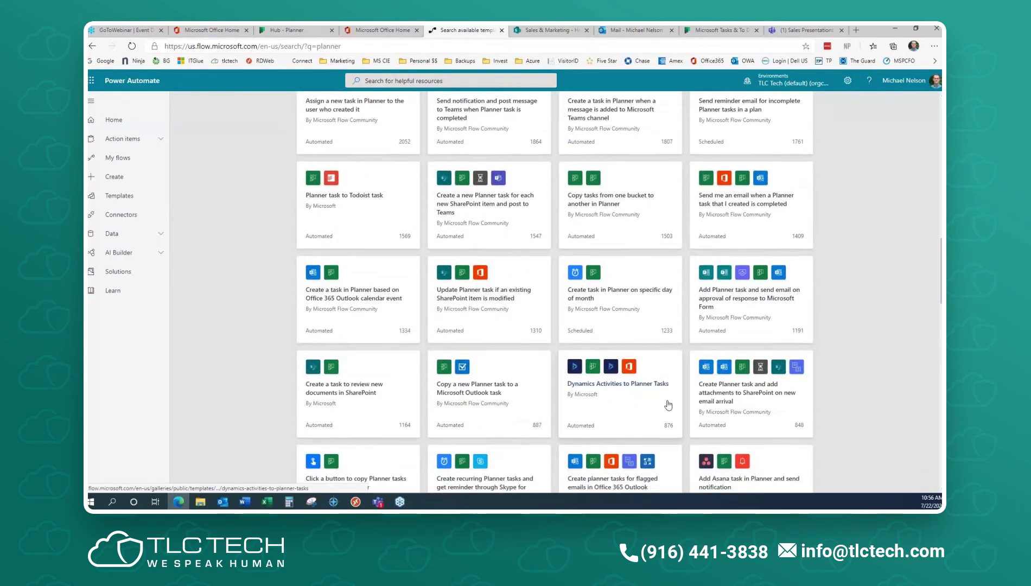
{"action": "scroll", "coordinate": [660, 404], "scroll_direction": "down", "scroll_amount": 8}
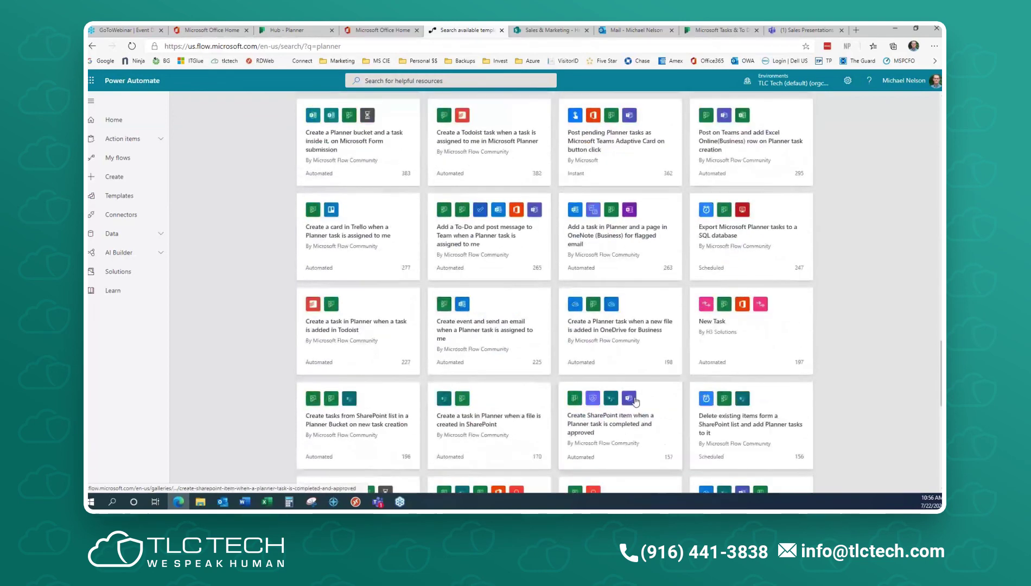
{"action": "scroll", "coordinate": [636, 401], "scroll_direction": "down", "scroll_amount": 1}
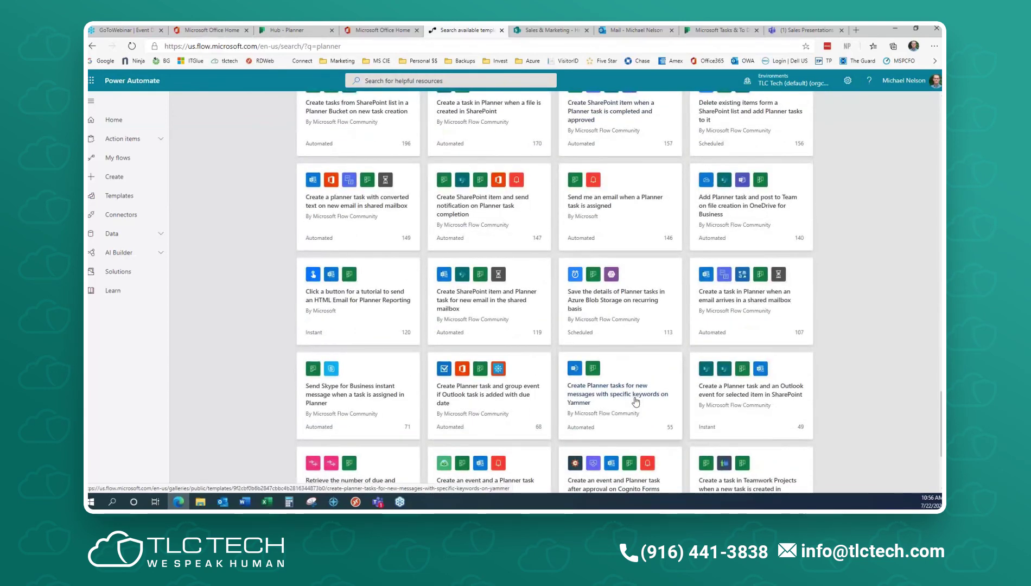
{"action": "scroll", "coordinate": [241, 211], "scroll_direction": "up", "scroll_amount": 5}
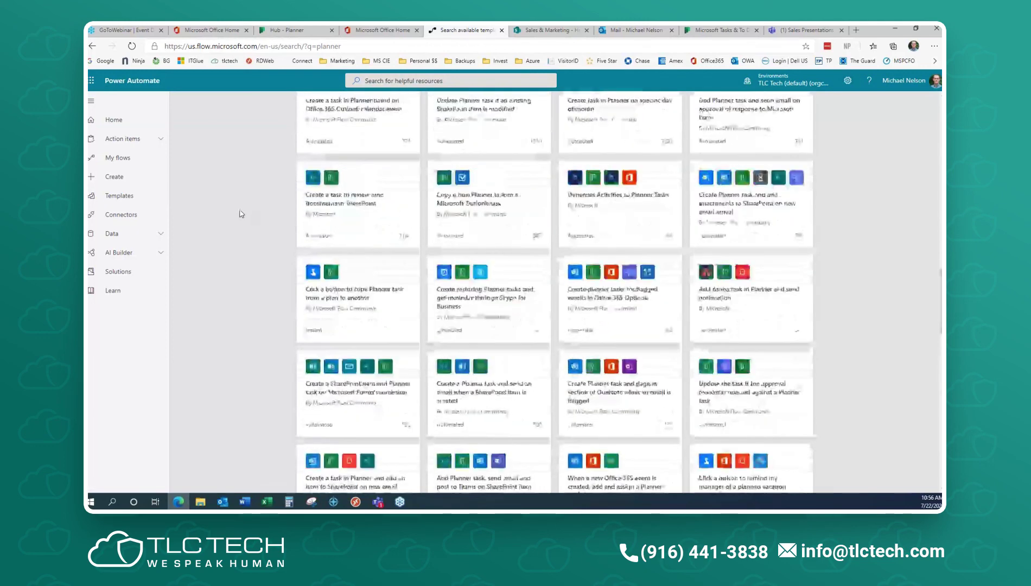
{"action": "scroll", "coordinate": [241, 214], "scroll_direction": "up", "scroll_amount": 5}
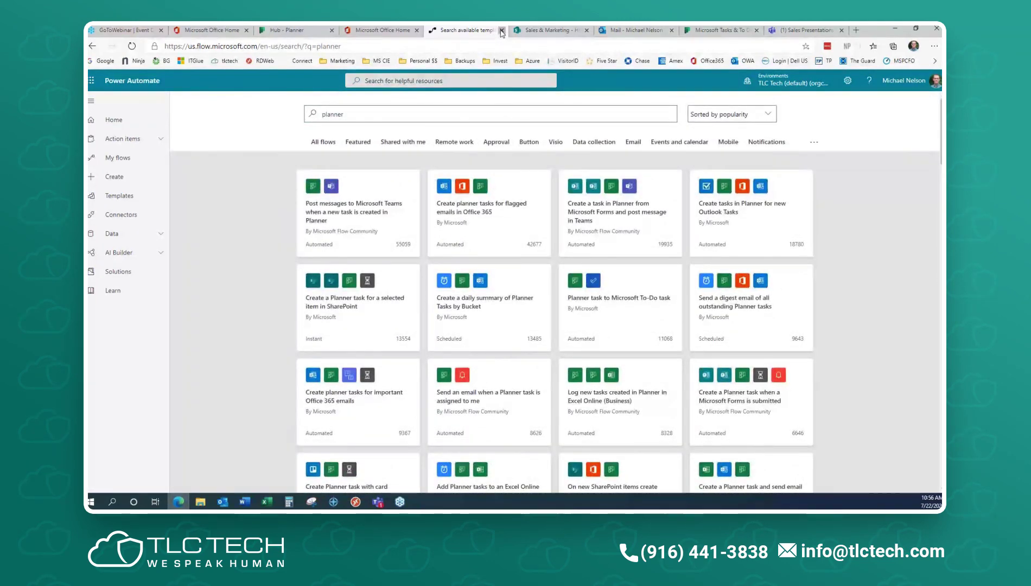
{"action": "left_click", "coordinate": [502, 32]}
- Return to the Hub - Planner tab and dismiss the app launcher to reveal favourite plans
{"action": "key", "text": "ctrl+shift+Tab"}
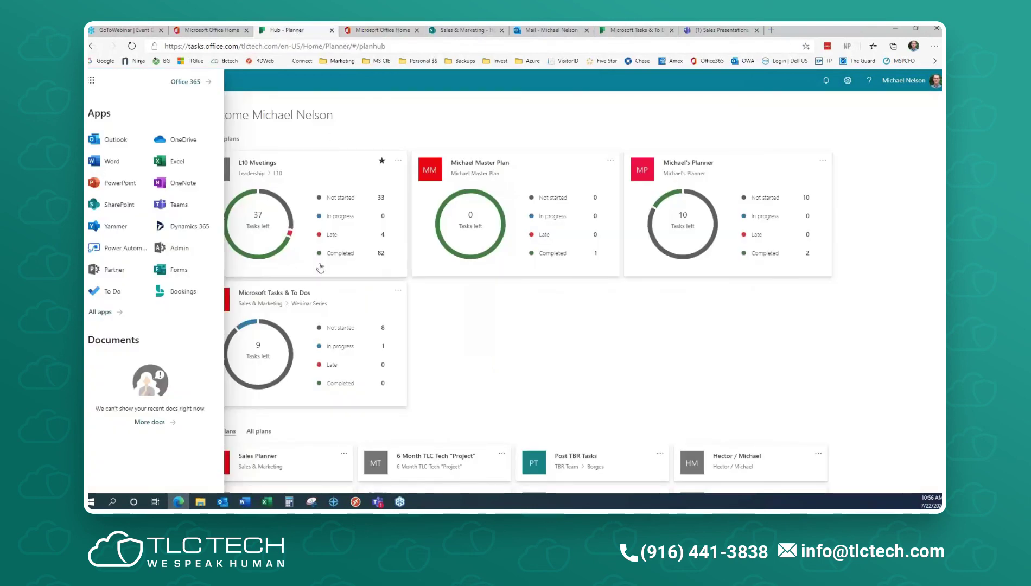
{"action": "left_click", "coordinate": [629, 388]}
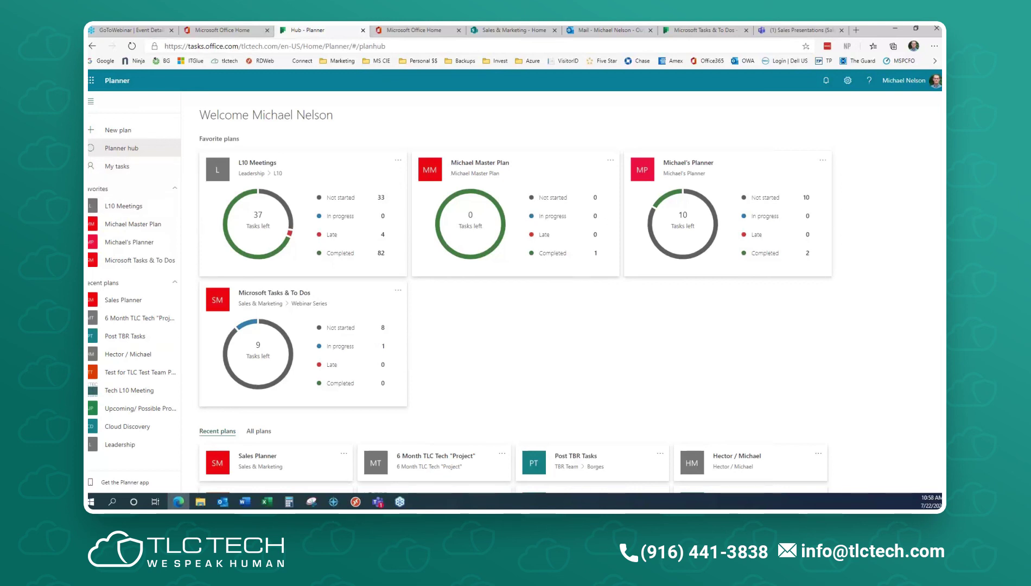
{"action": "left_click", "coordinate": [604, 30]}
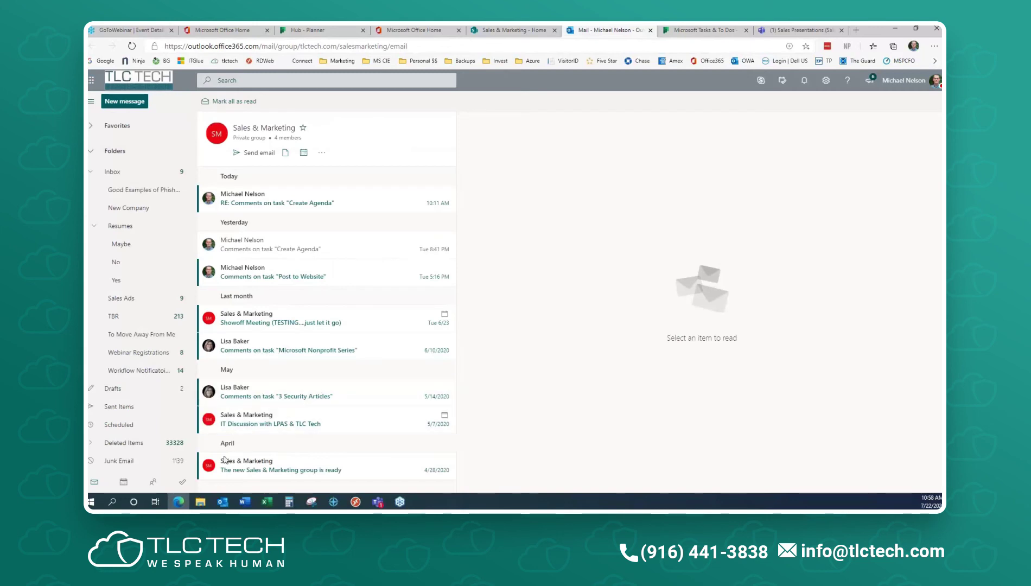
{"action": "left_click", "coordinate": [182, 481]}
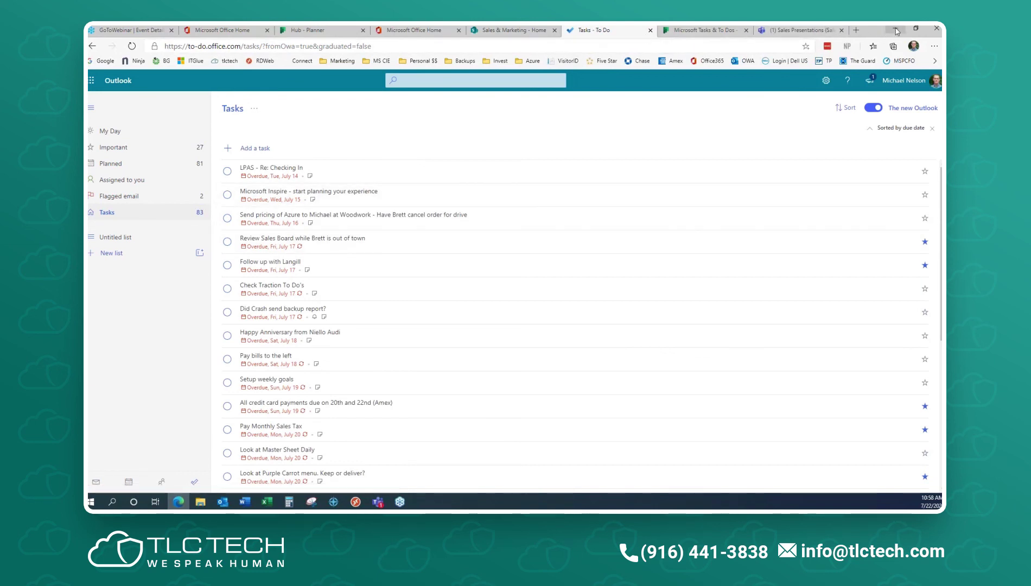
{"action": "left_click", "coordinate": [319, 31]}
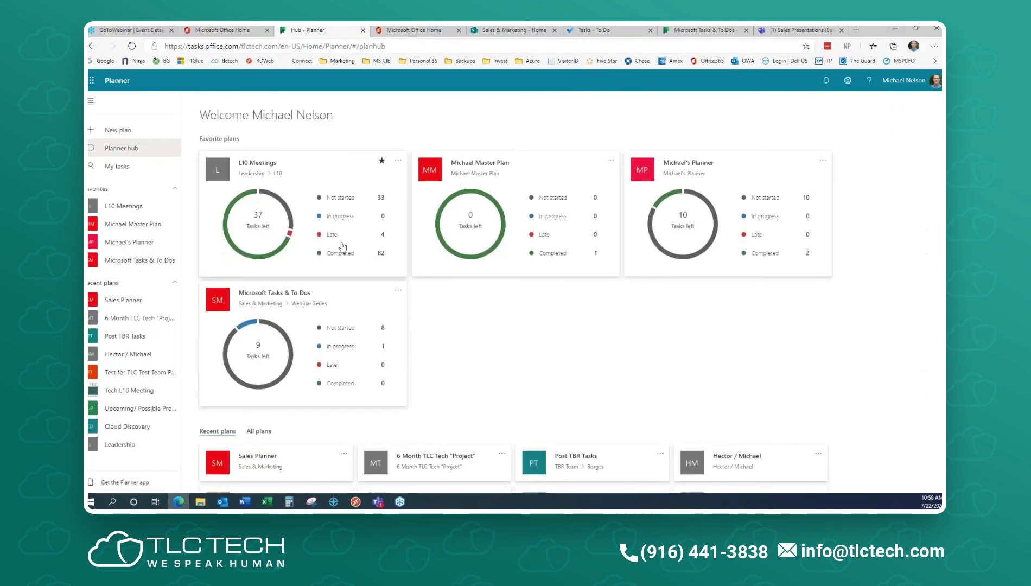